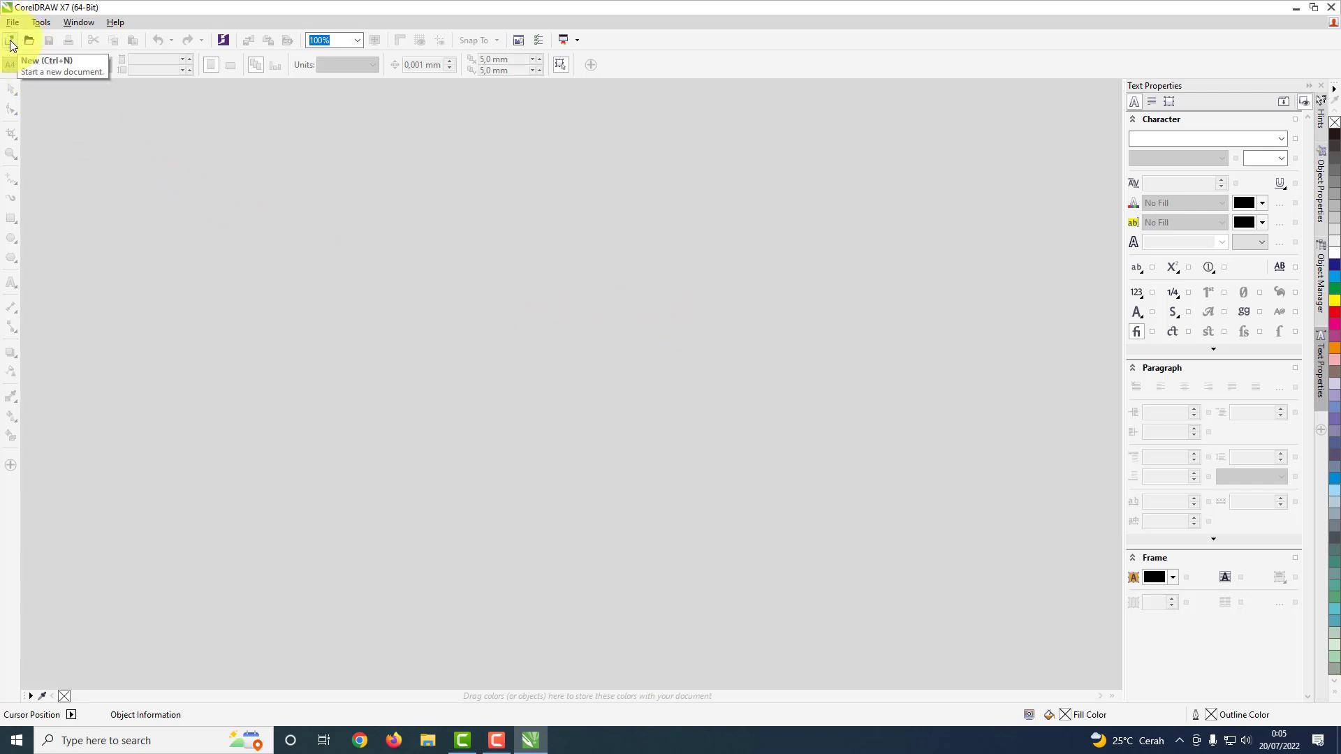
Step: Start a new document and name it Pengenalan Corel X7_Part_1
left_click(12, 21)
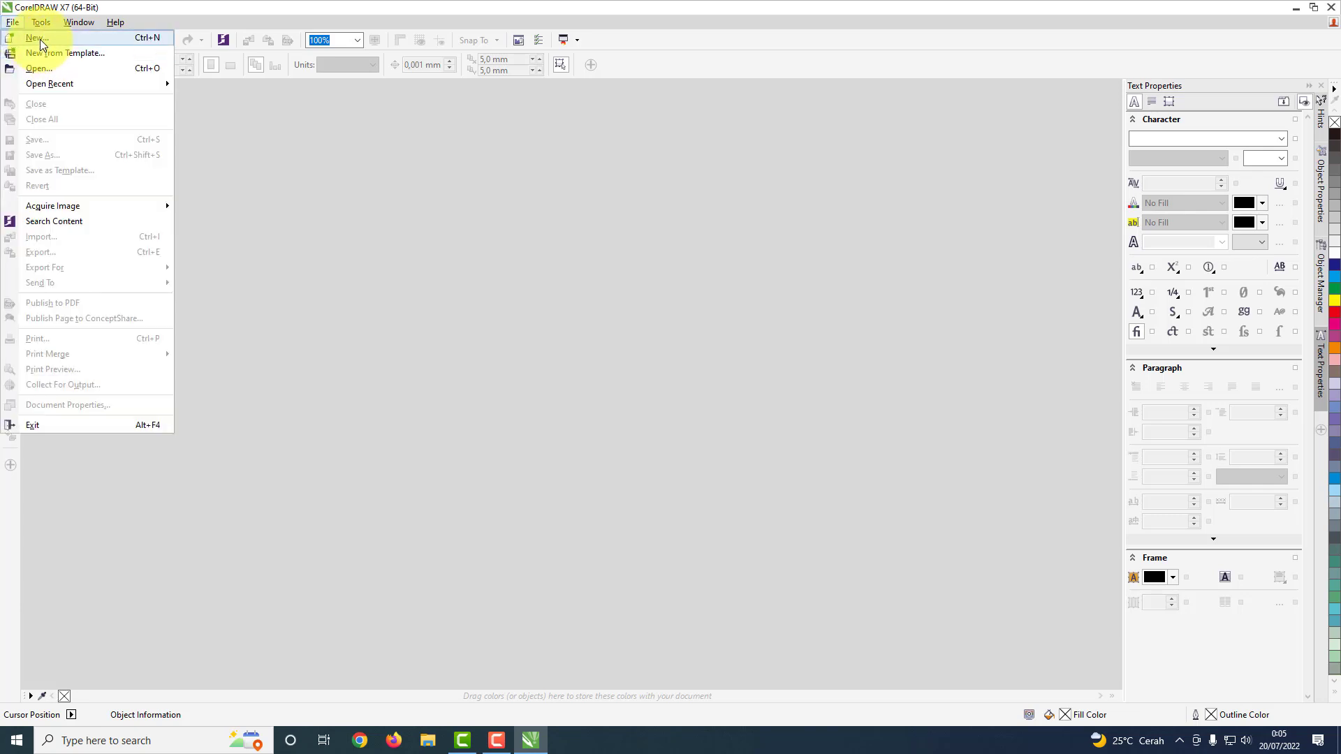
left_click(40, 39)
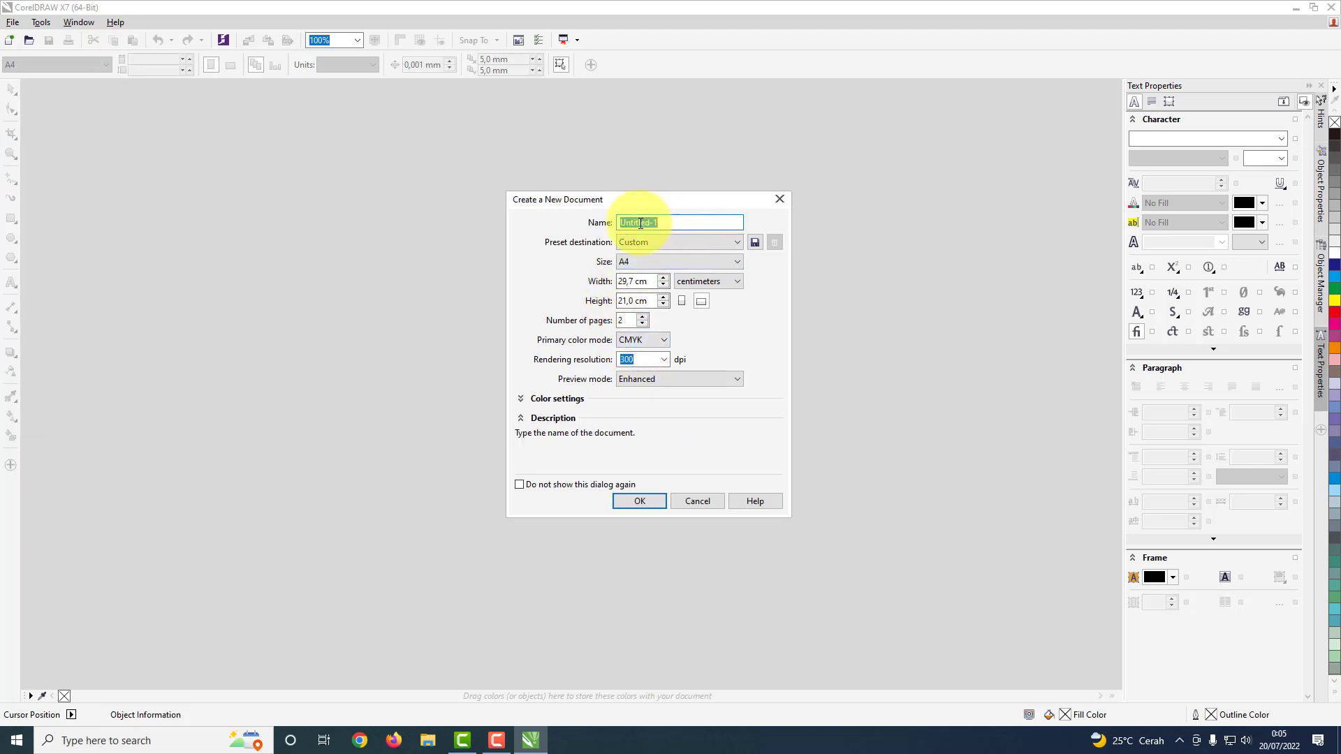
left_click(674, 225)
left_click_drag(674, 225, 592, 226)
type("Pengenalan Corel X7")
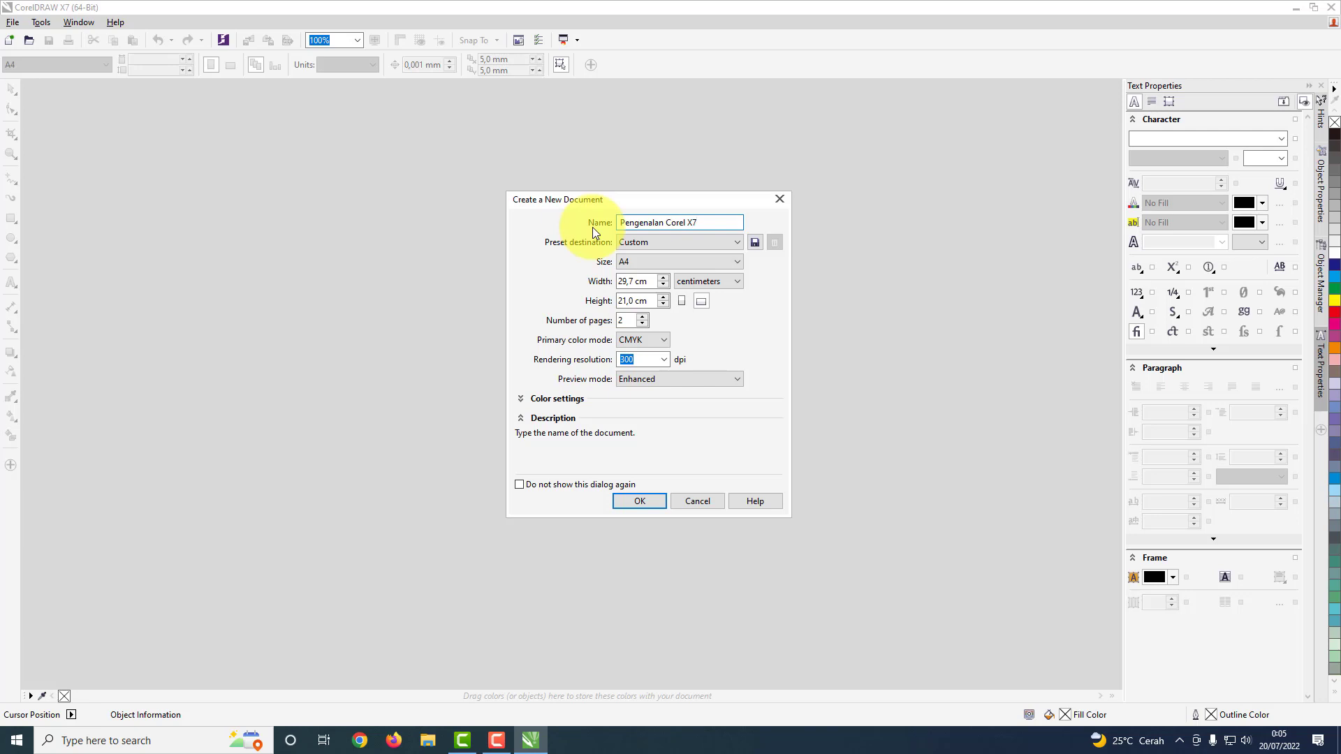
type("_Part_1")
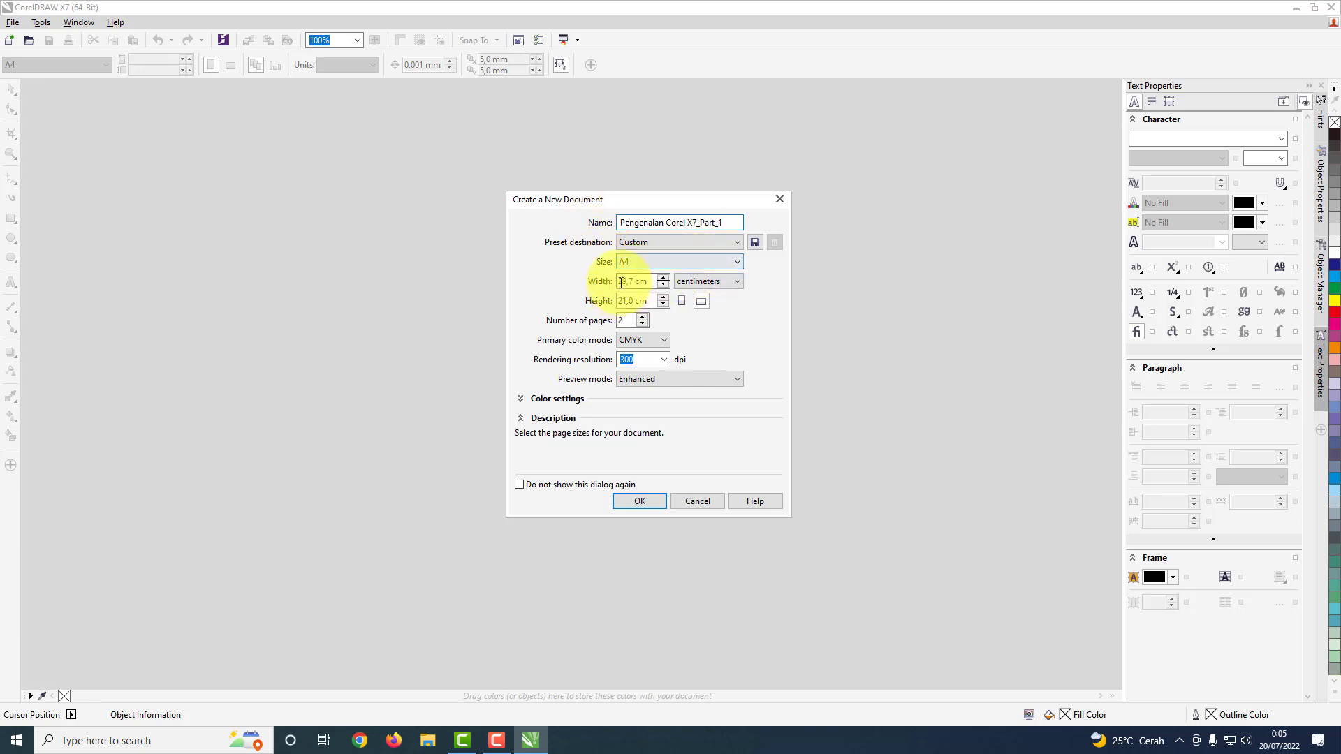
Step: Keep the Custom preset destination and set the new document's page size to A4
left_click(681, 241)
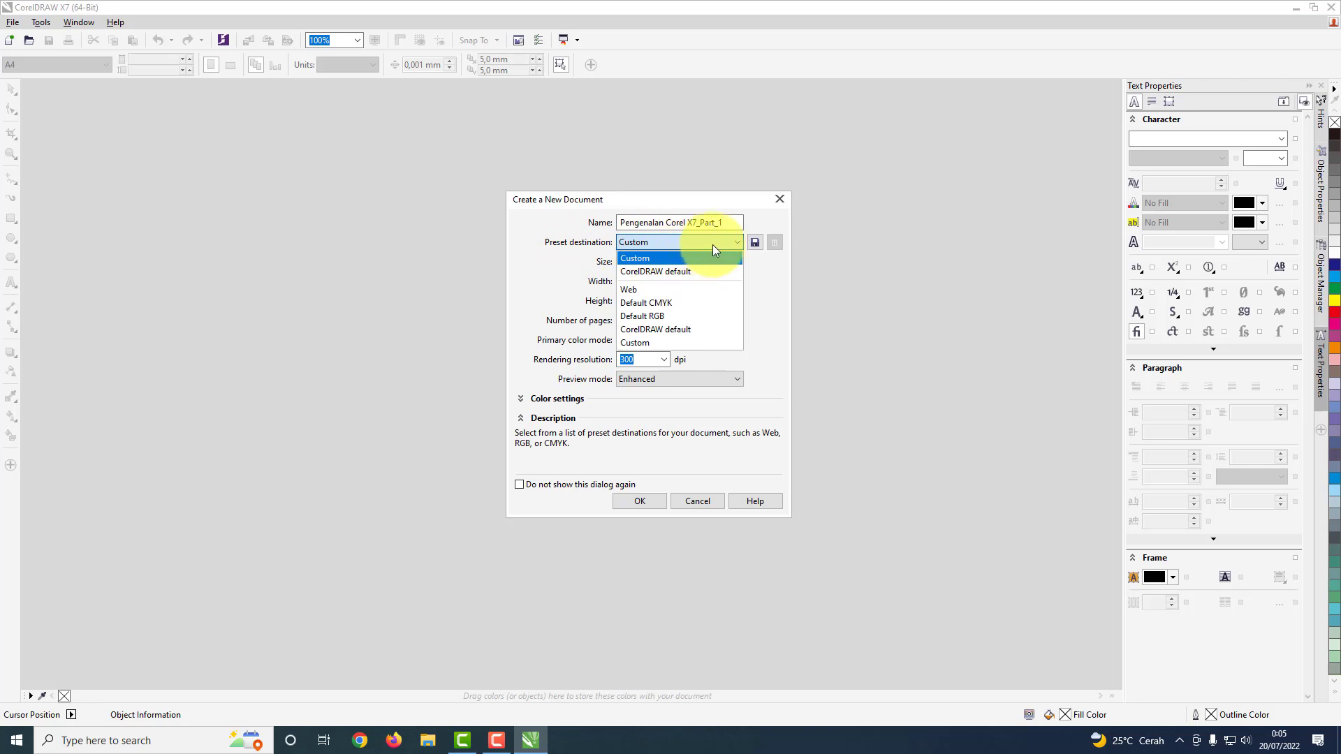
left_click(766, 281)
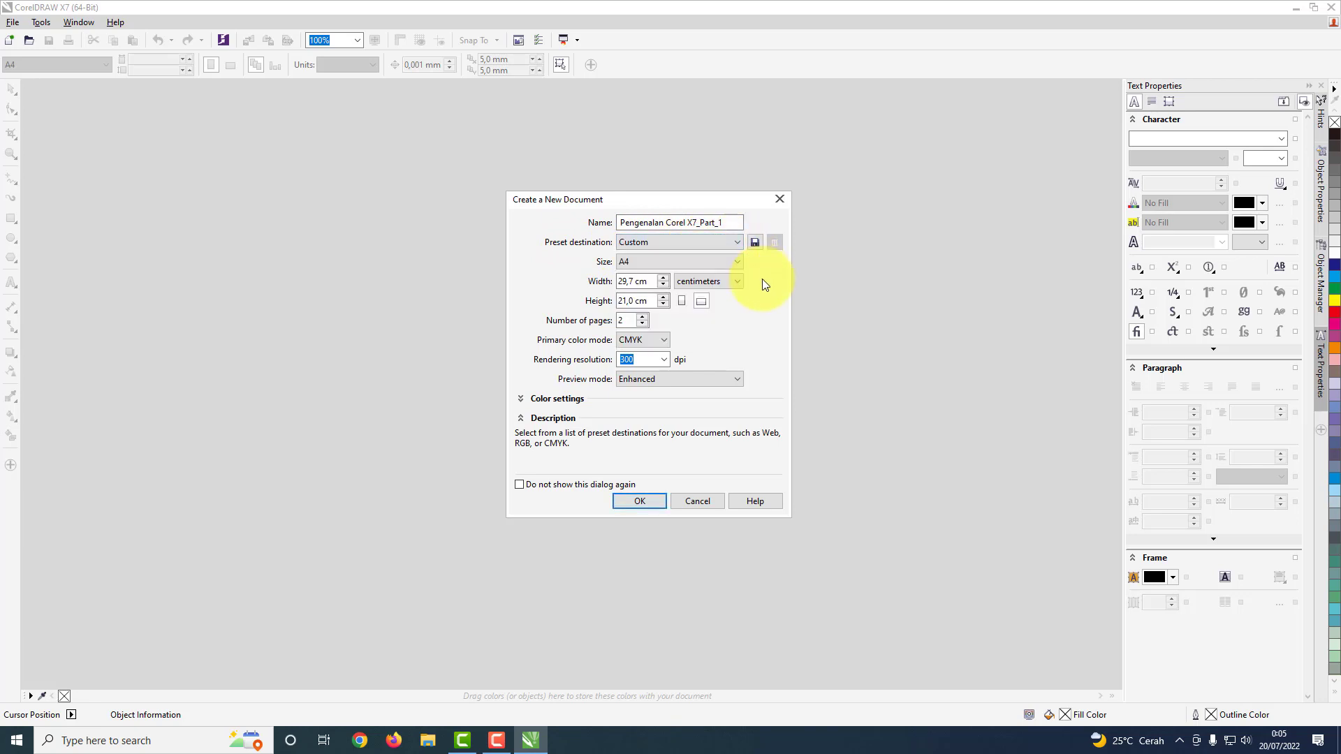
left_click(662, 262)
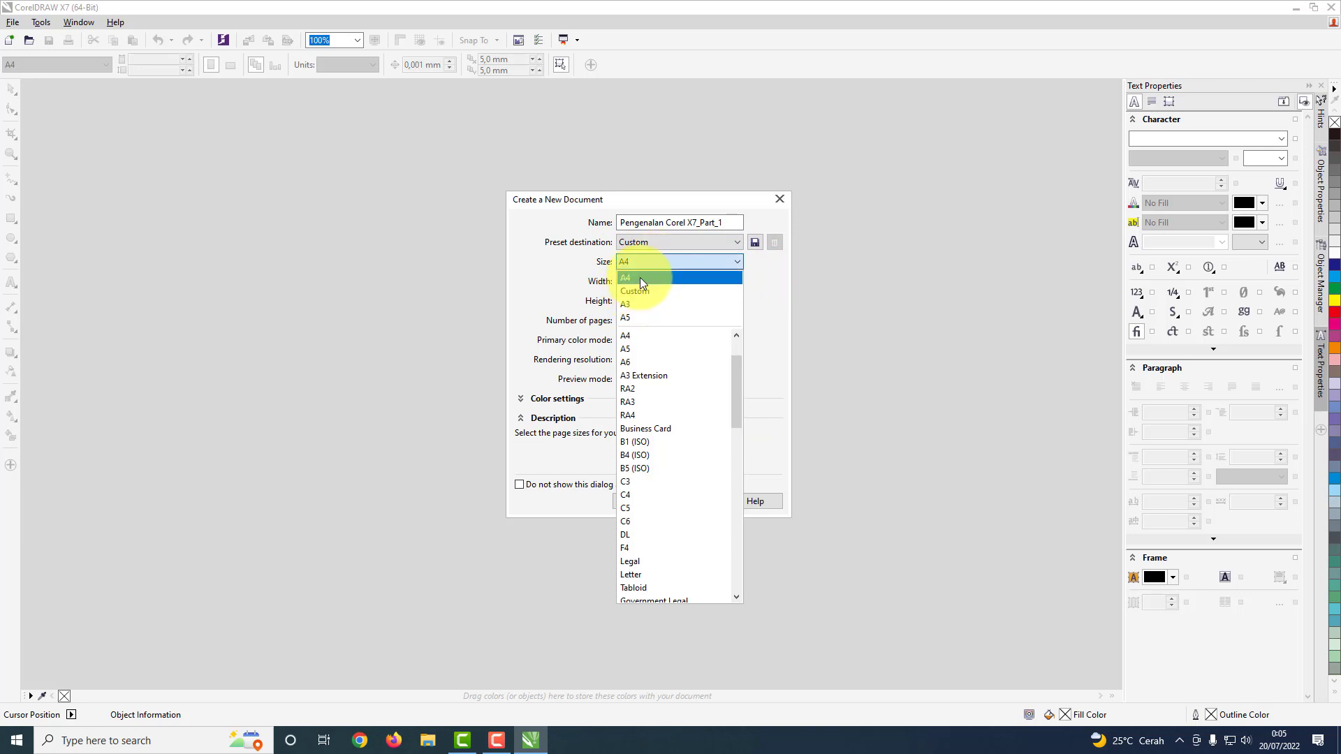
left_click(647, 289)
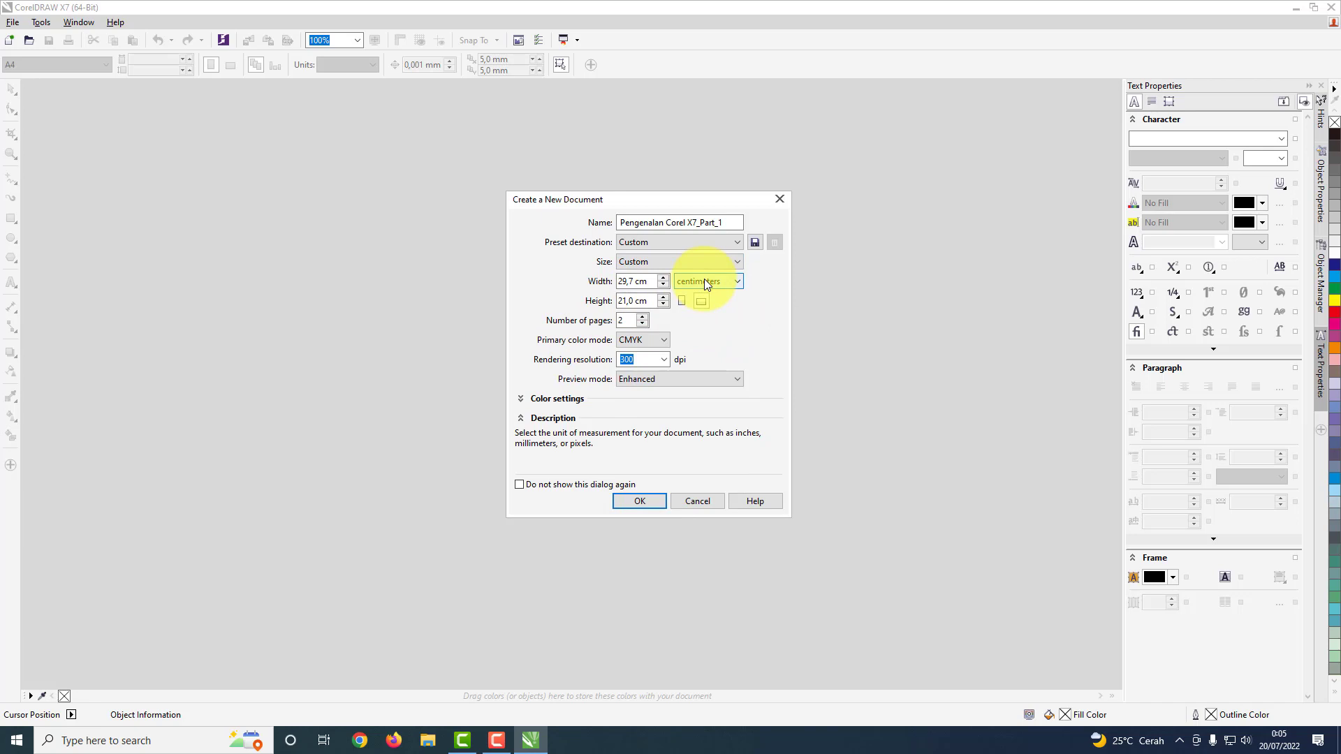
left_click(656, 262)
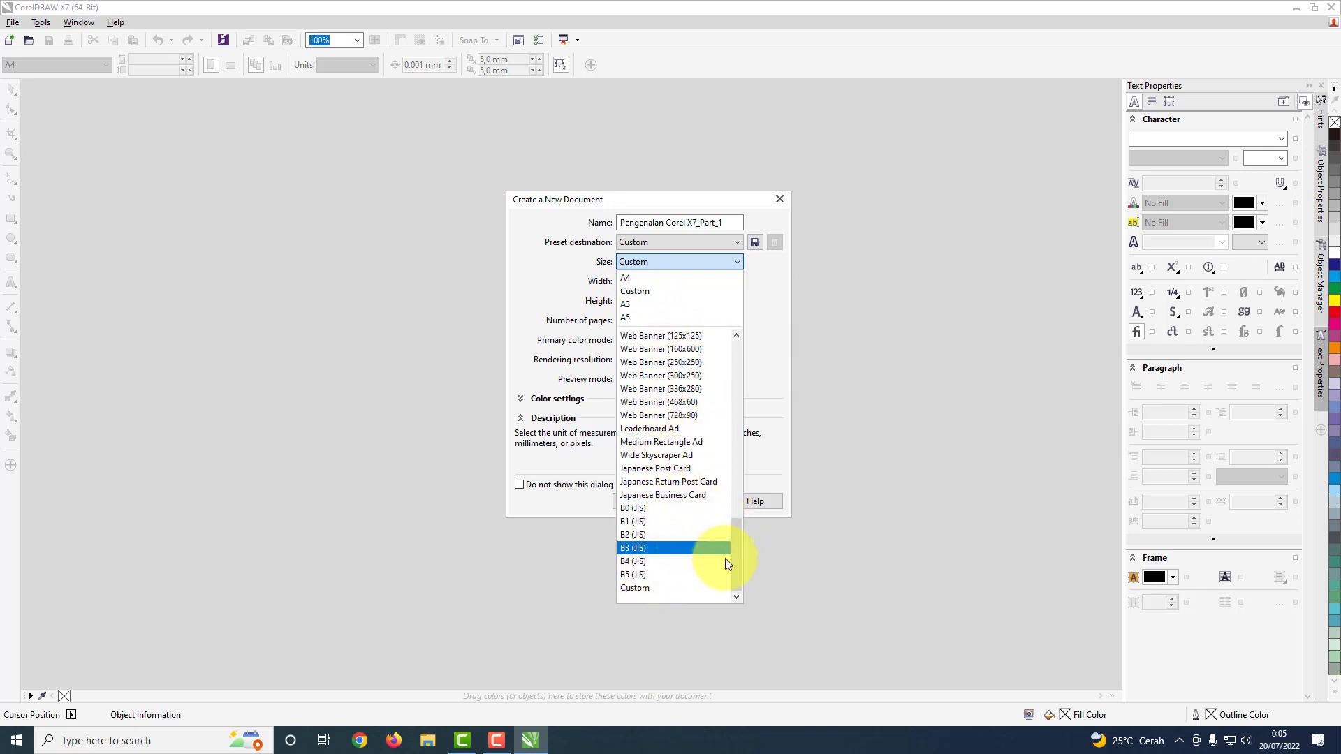
left_click_drag(739, 563, 743, 354)
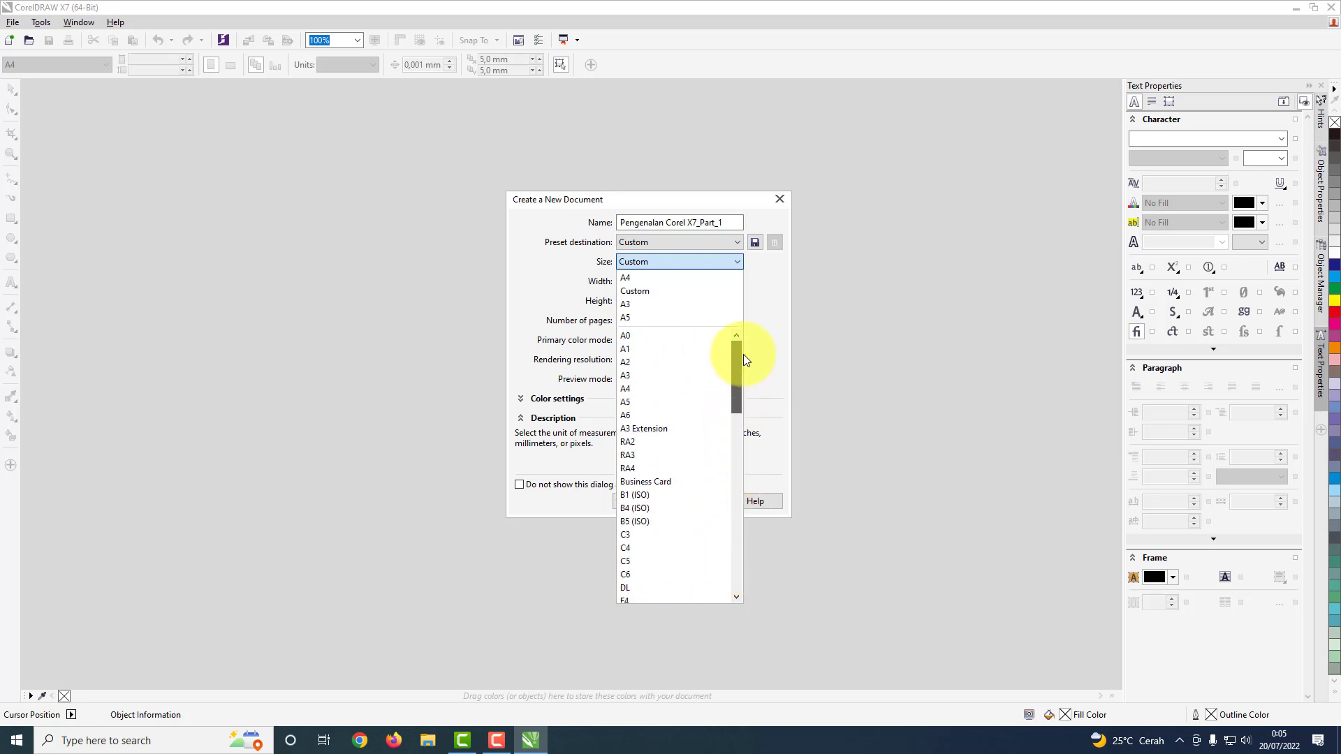
left_click(638, 386)
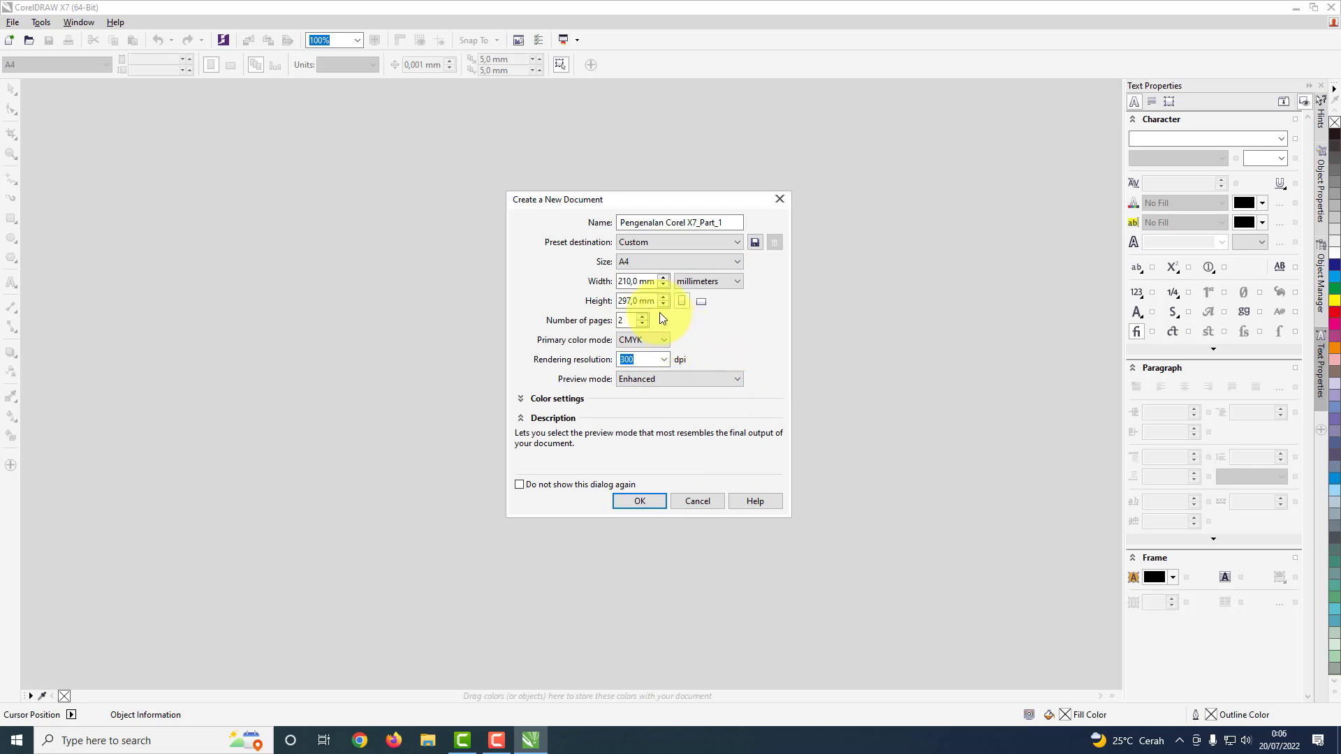
Step: Set the new document's units to centimeters and its page orientation to landscape
left_click(733, 282)
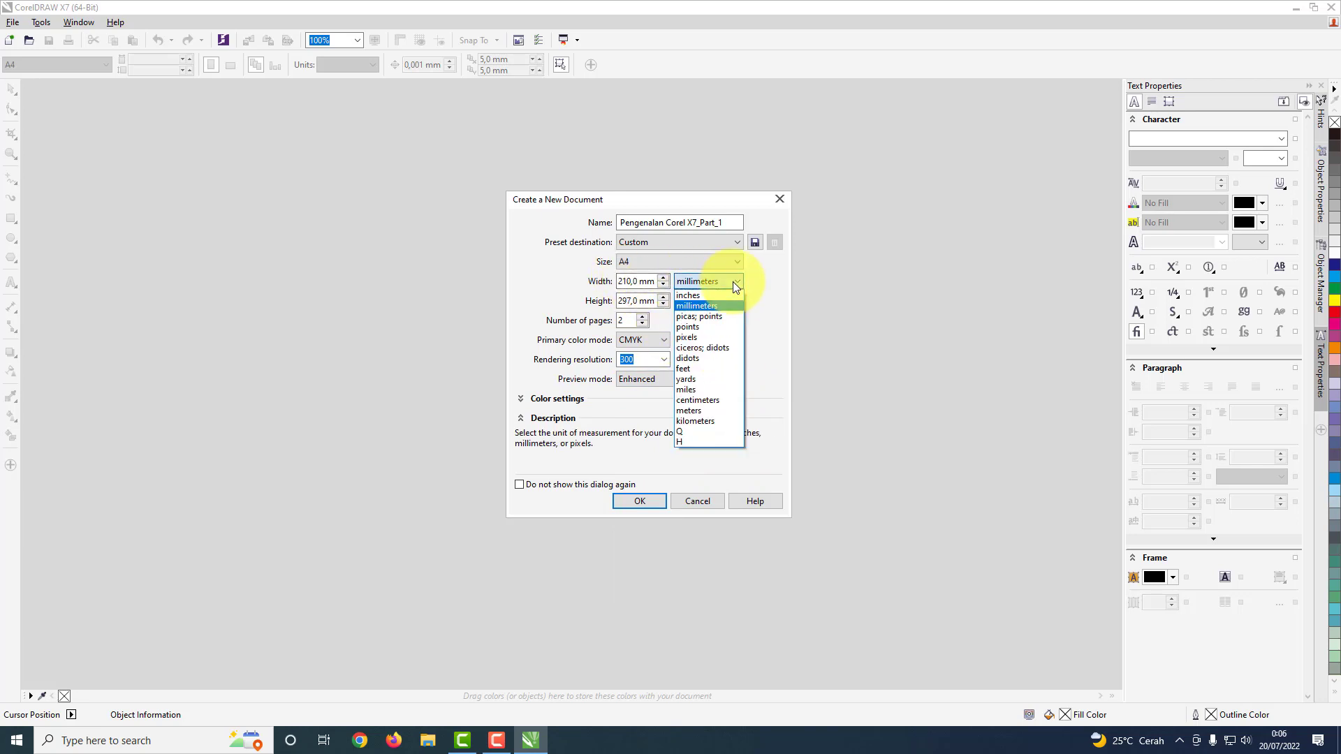
left_click(705, 401)
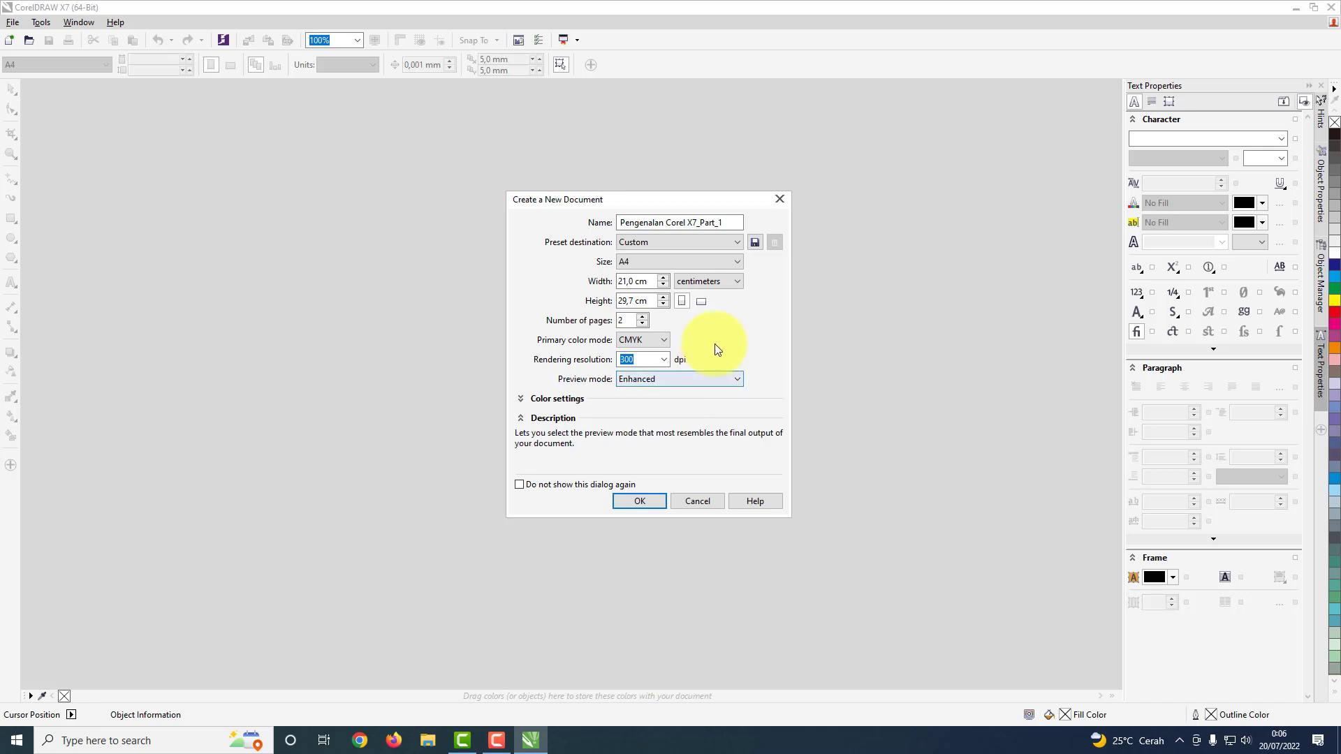
left_click(731, 283)
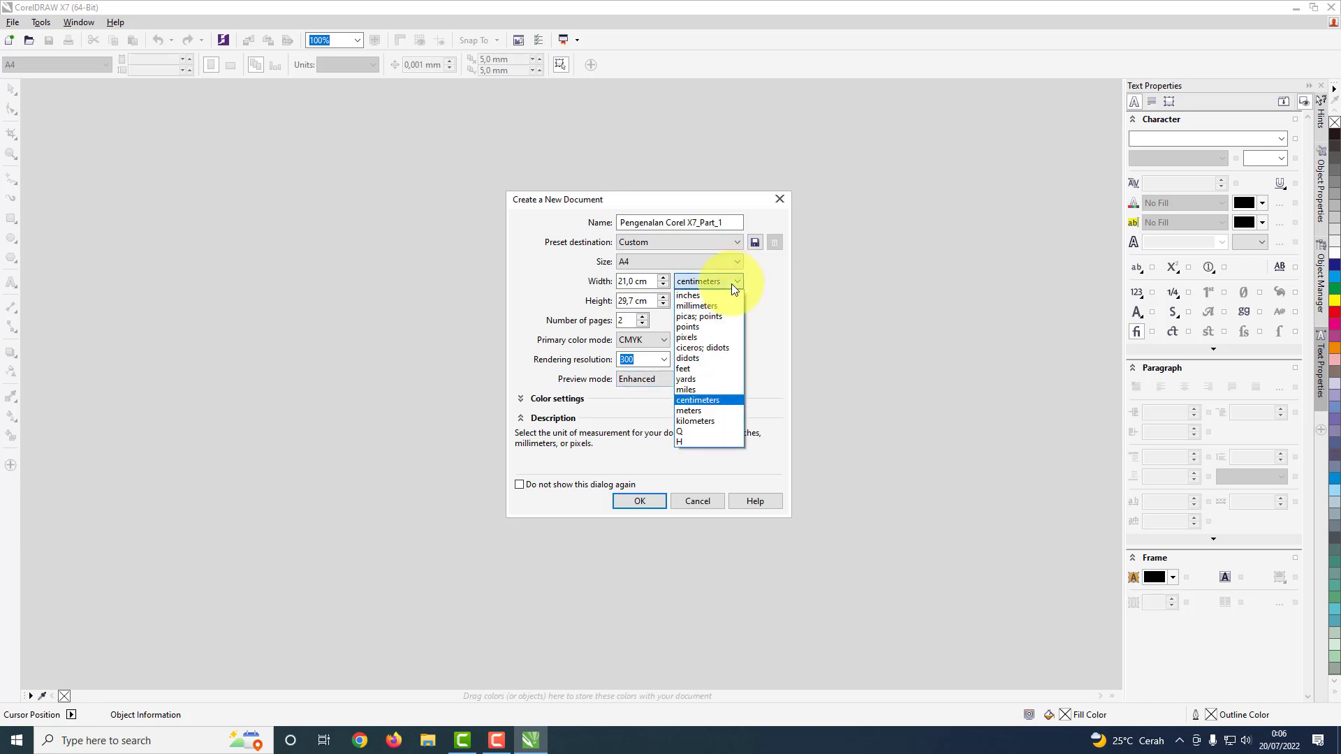
left_click(707, 403)
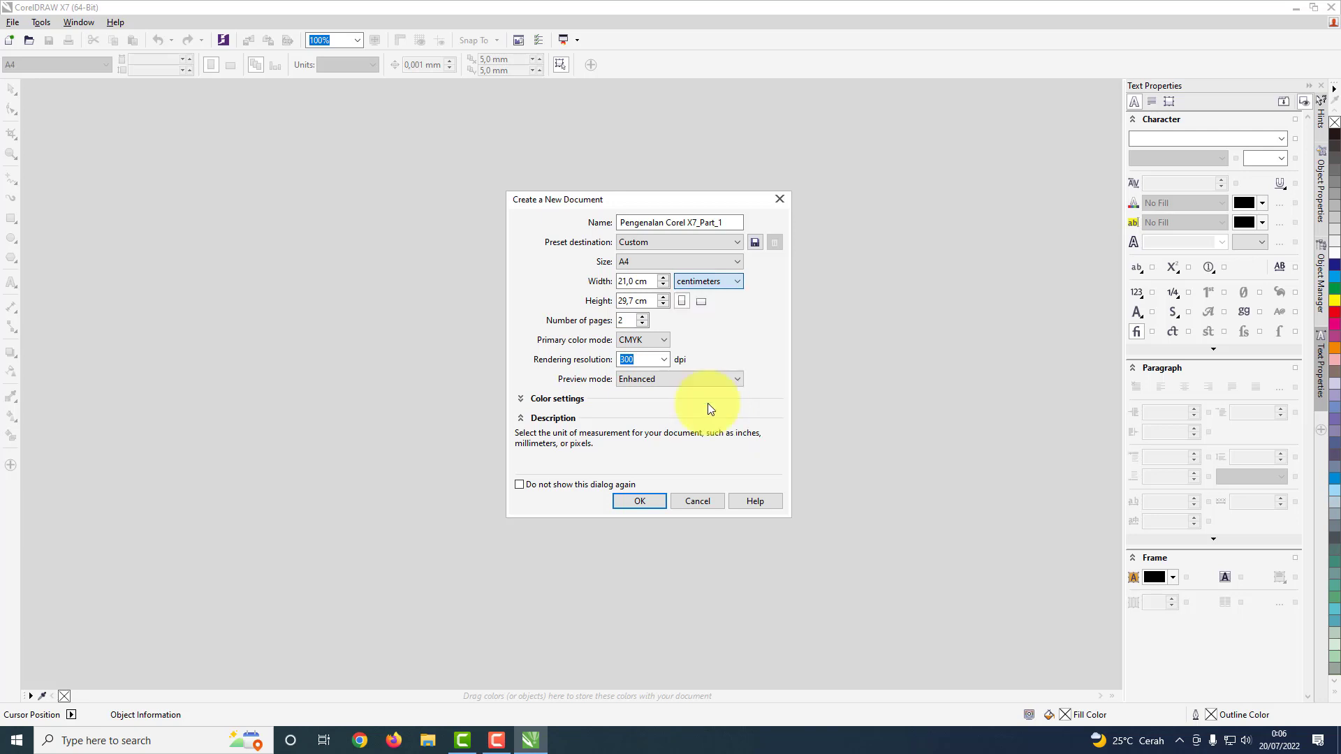
left_click(702, 303)
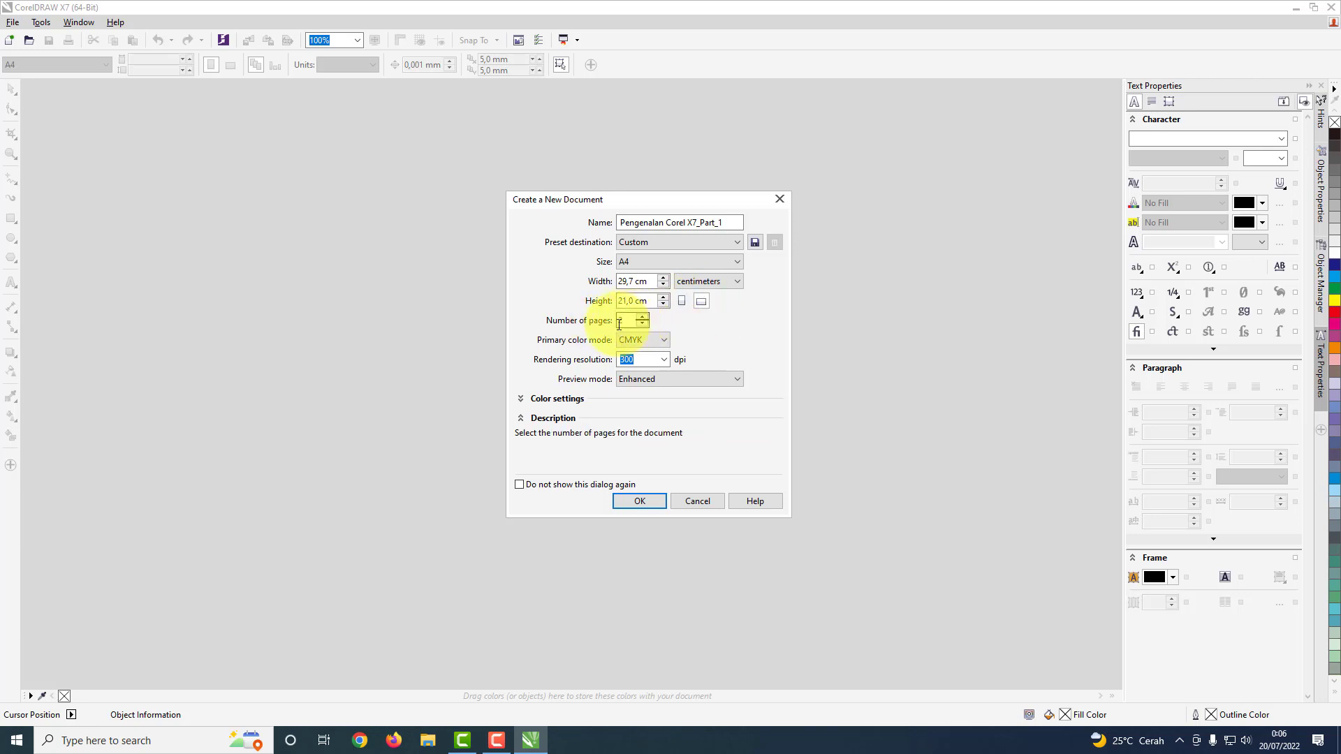
Step: Use 2 pages, the CMYK primary color mode and 300 dpi rendering resolution, collapse the description section and create the document
left_click(642, 316)
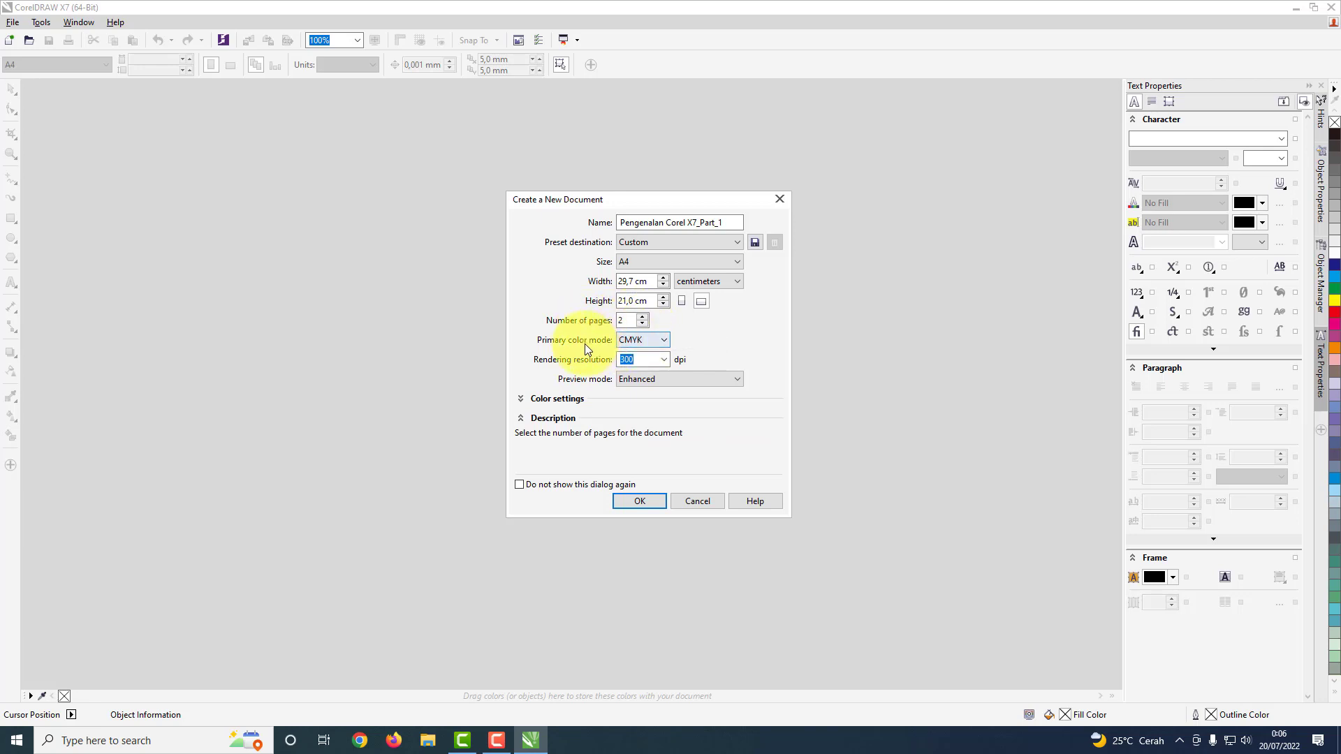
left_click(665, 340)
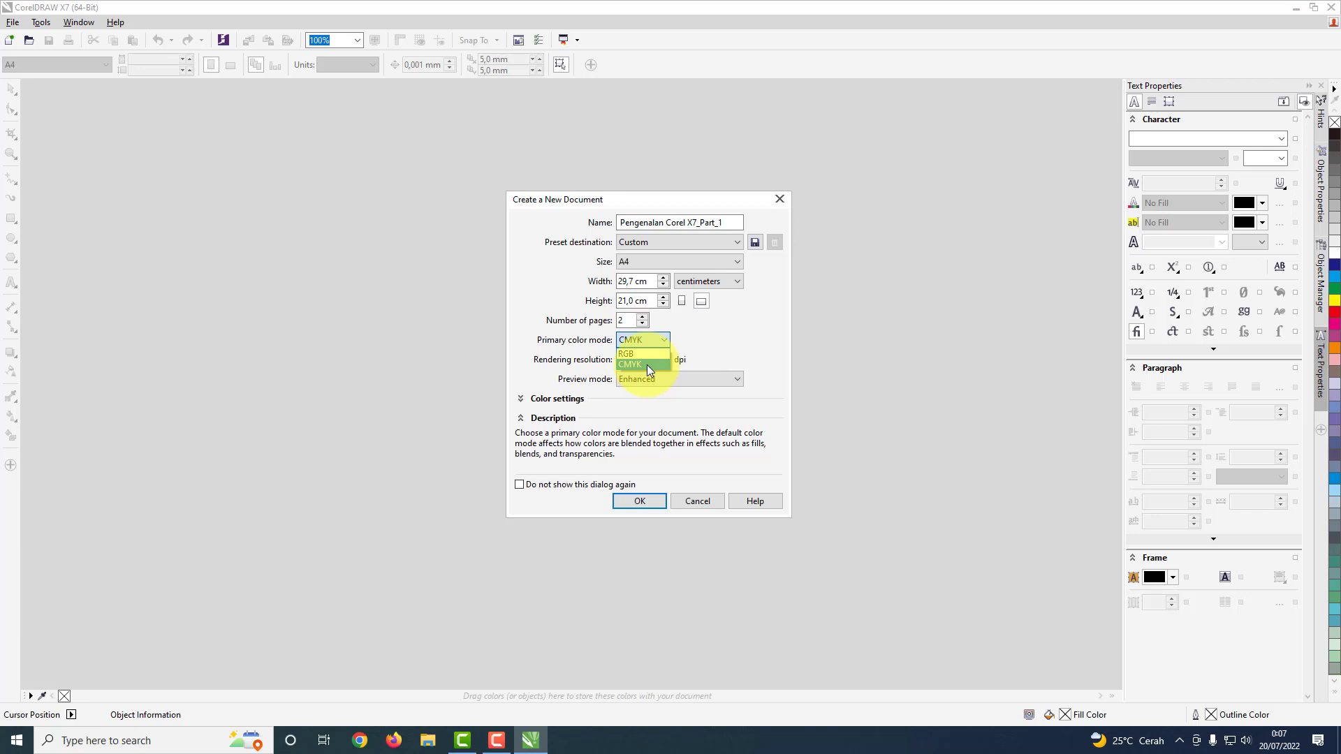
left_click(646, 365)
left_click(620, 358)
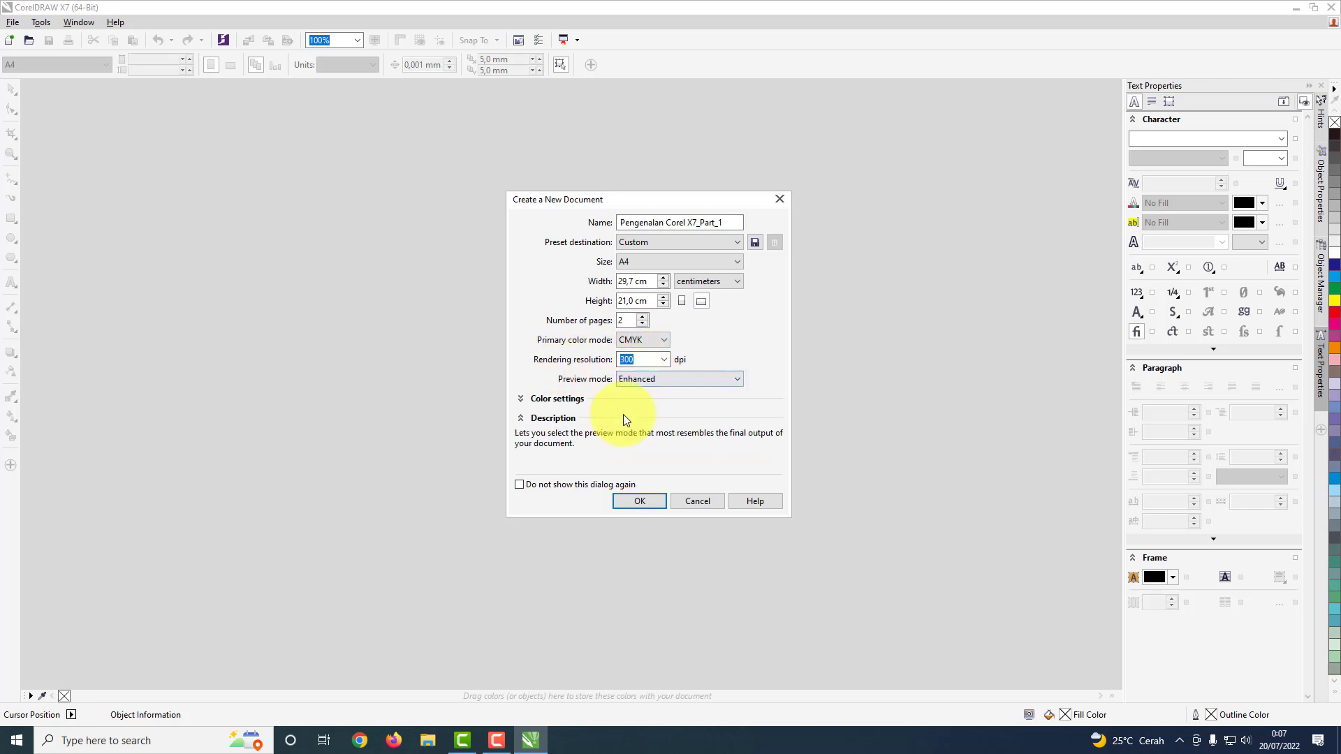
left_click(522, 419)
left_click(522, 402)
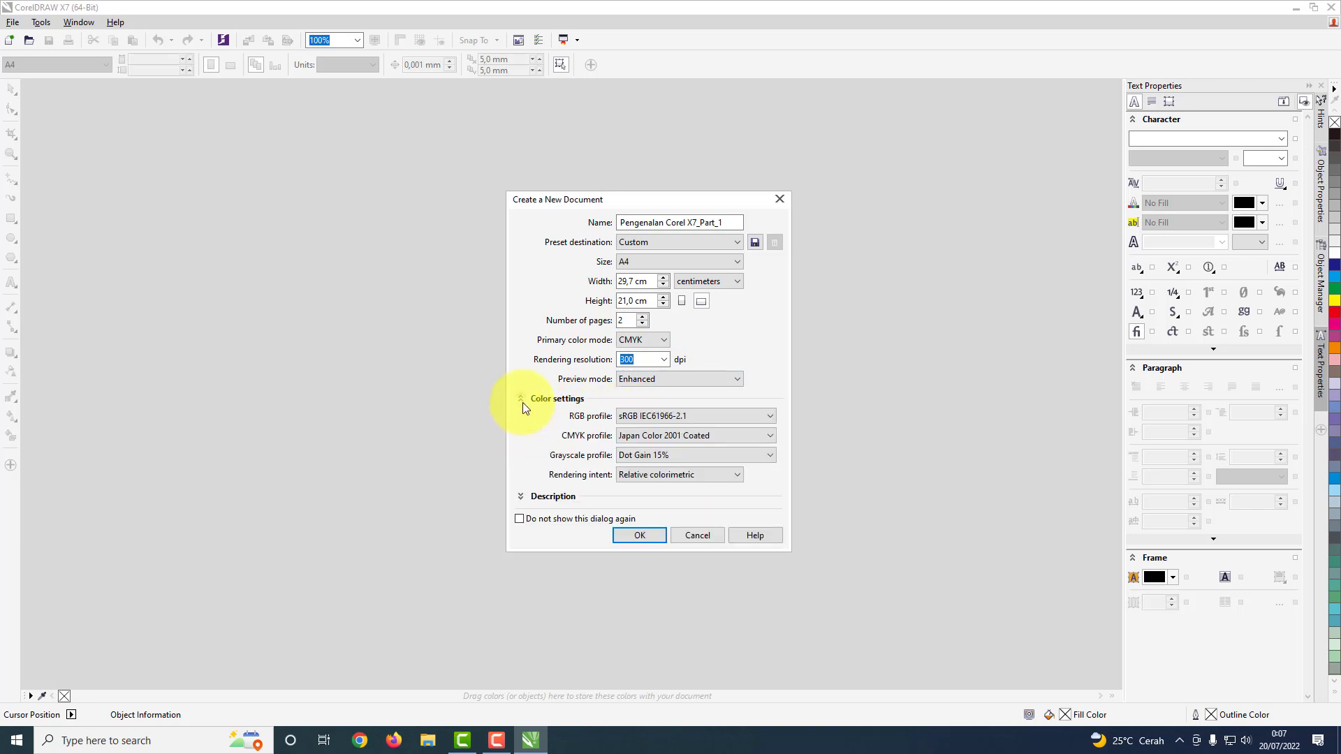
left_click(522, 402)
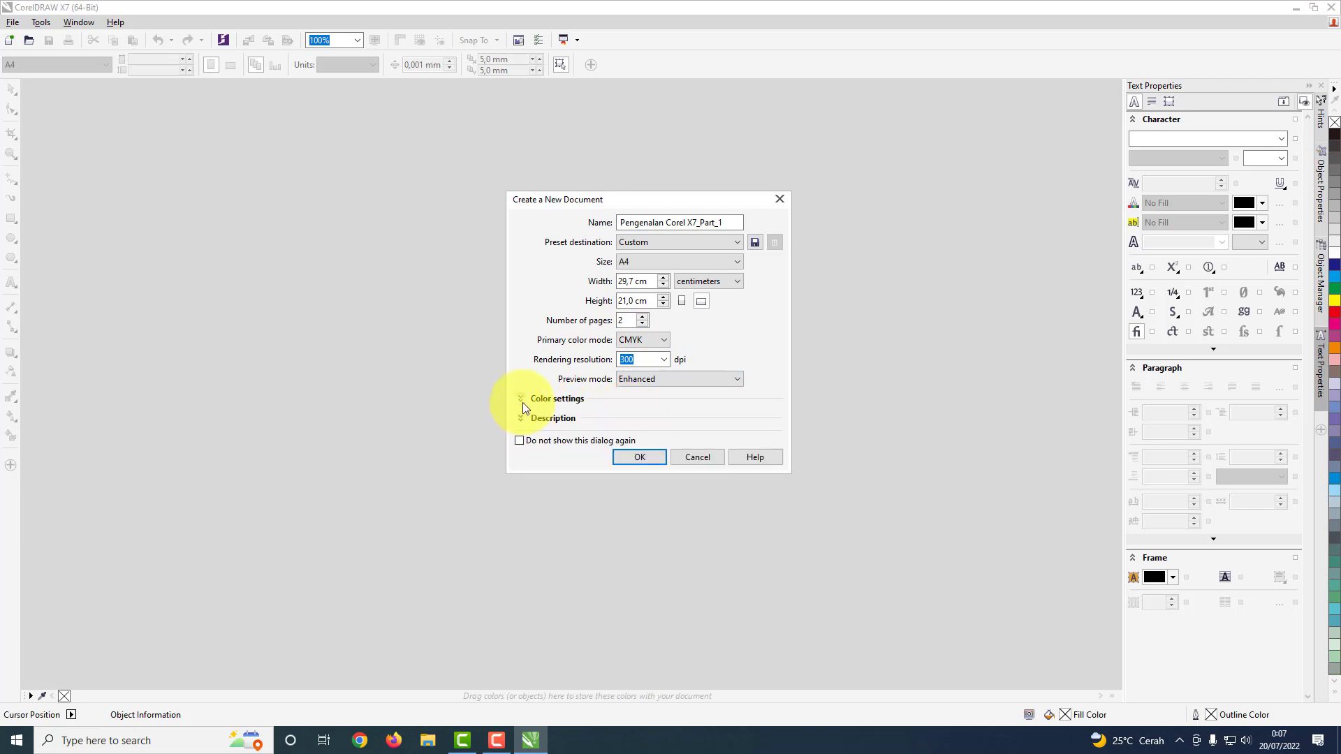
left_click(640, 462)
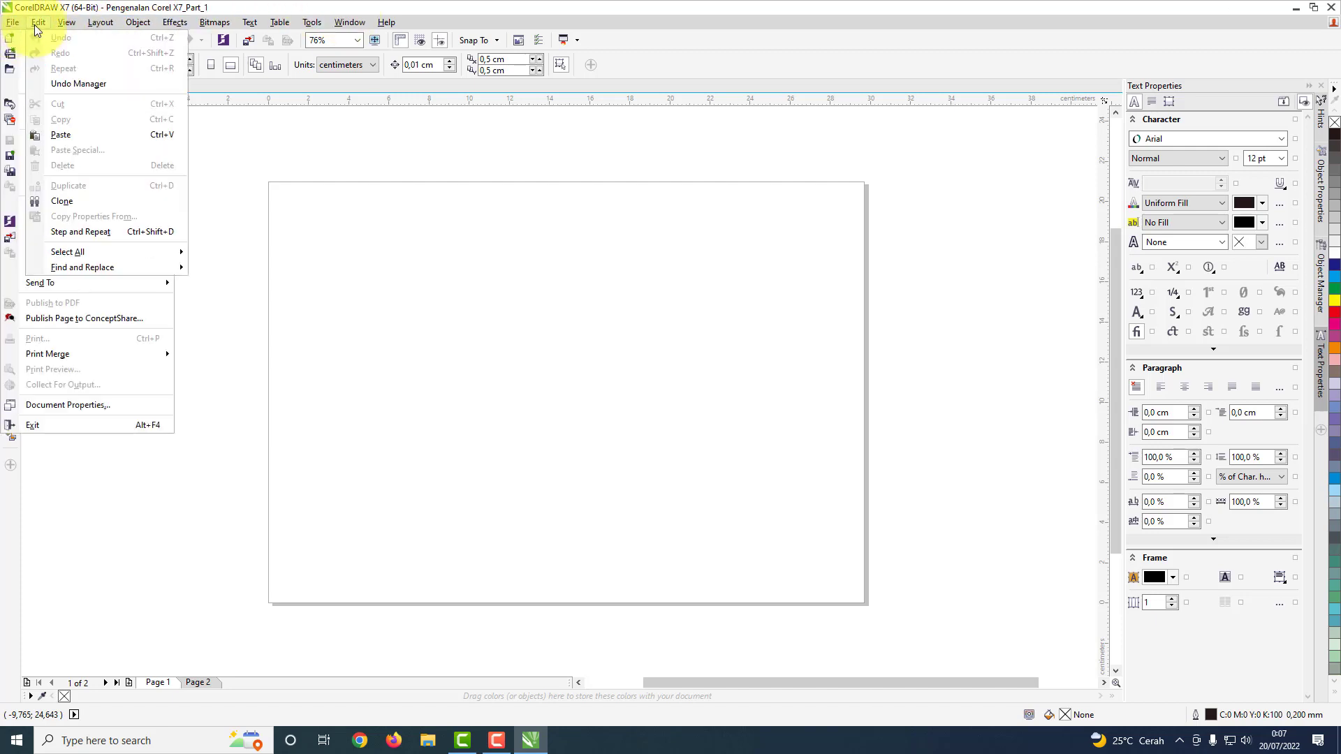
mouse_move(98, 20)
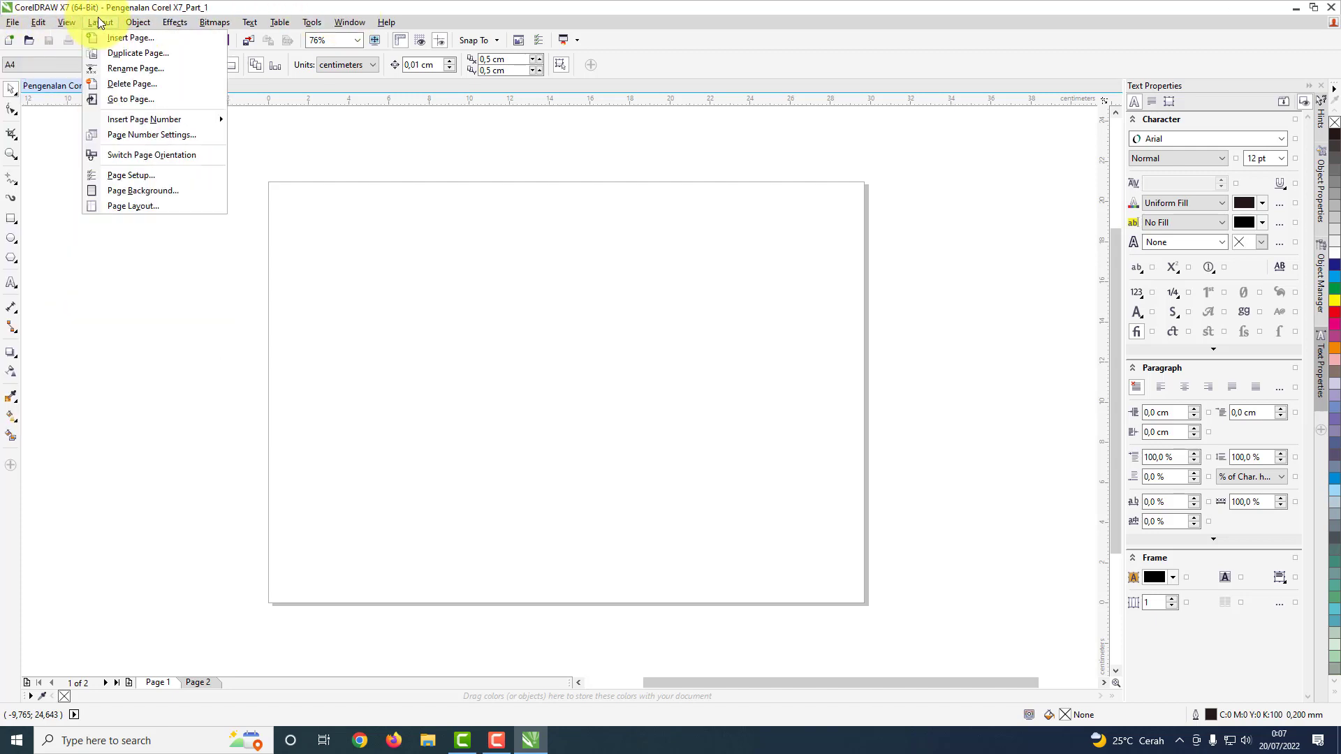
mouse_move(139, 23)
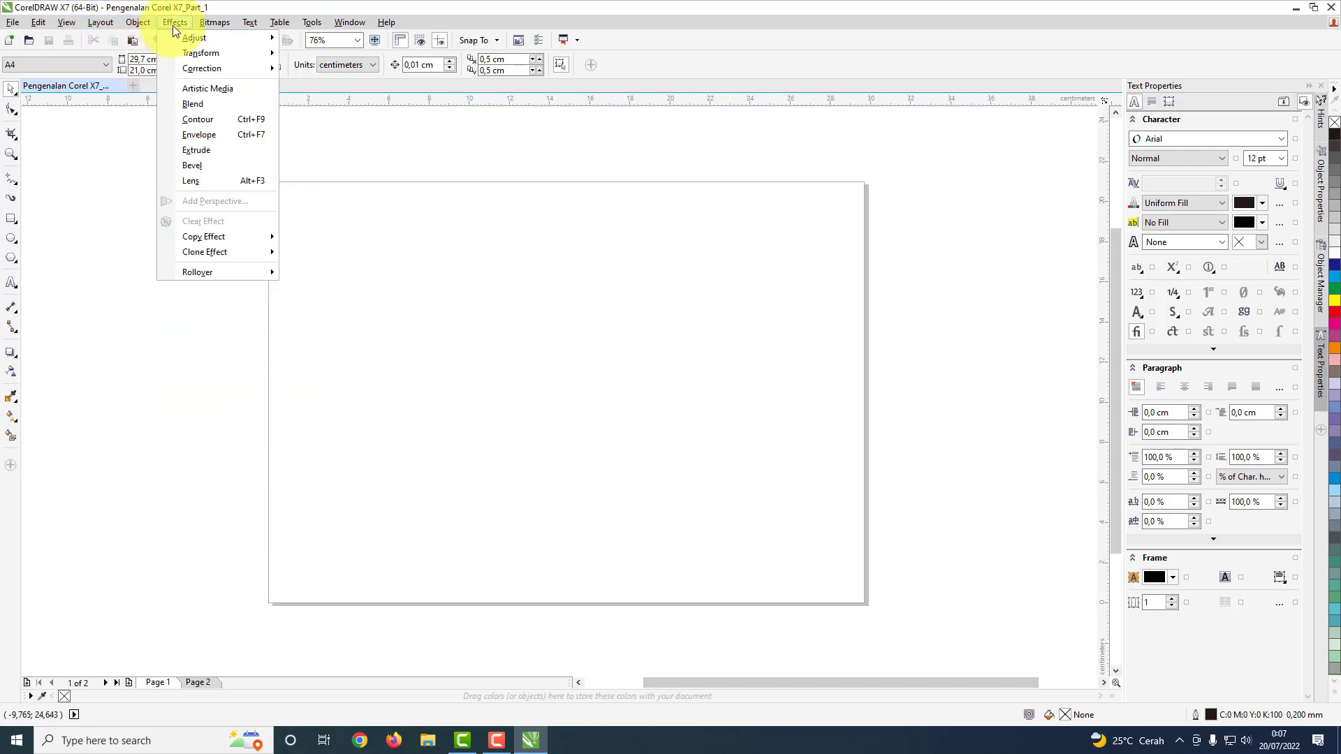
mouse_move(231, 24)
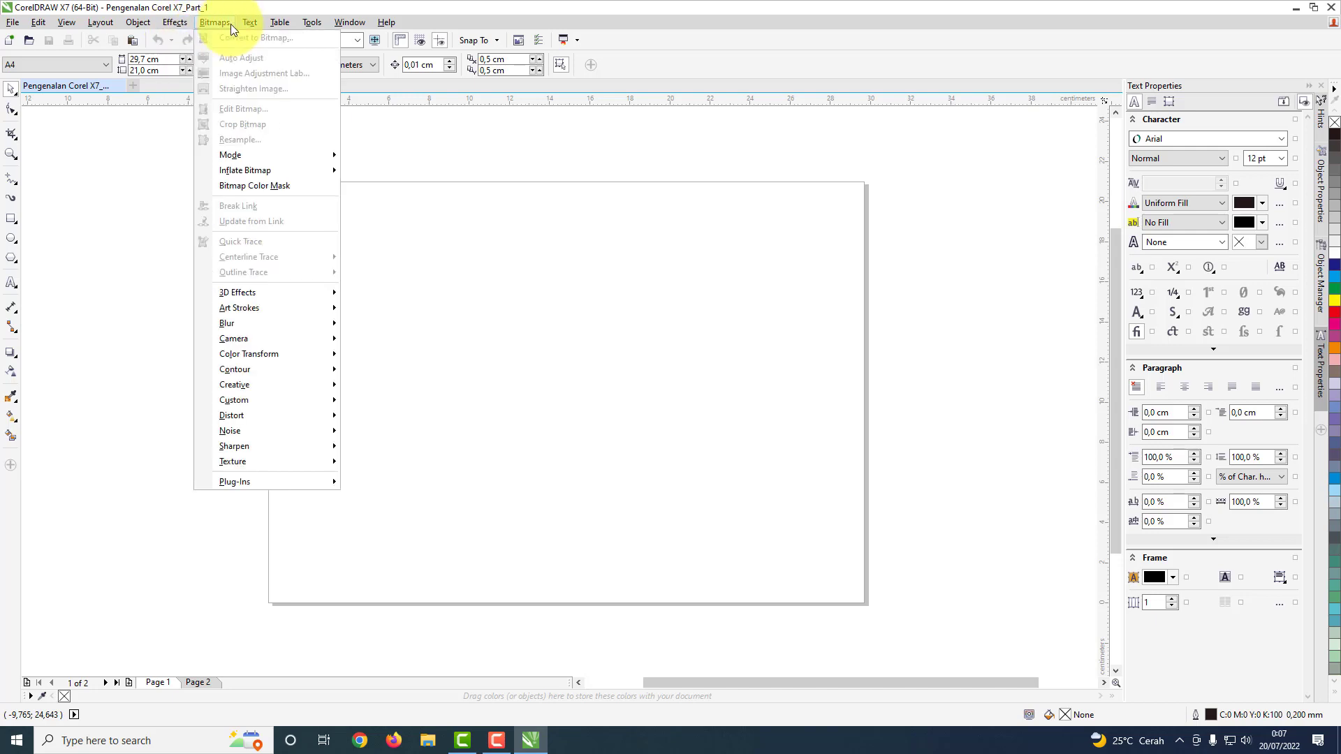
mouse_move(15, 25)
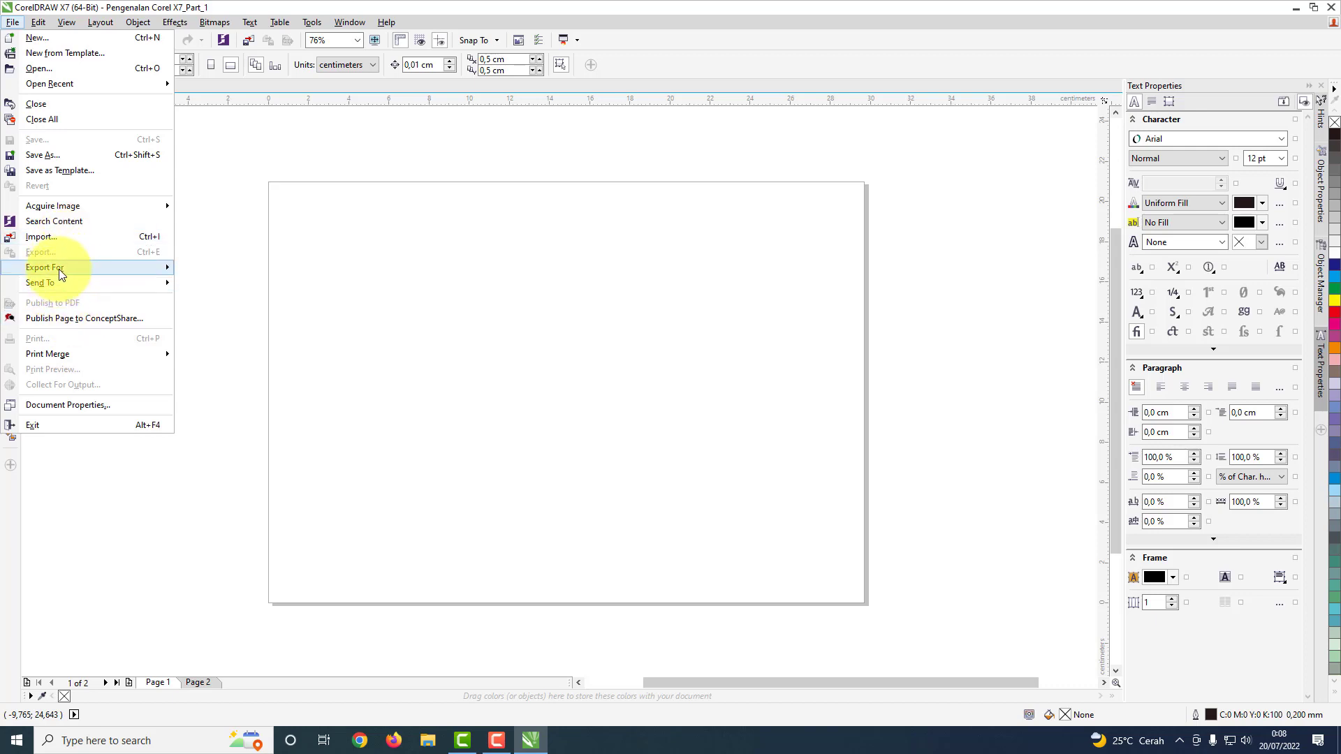
mouse_move(58, 270)
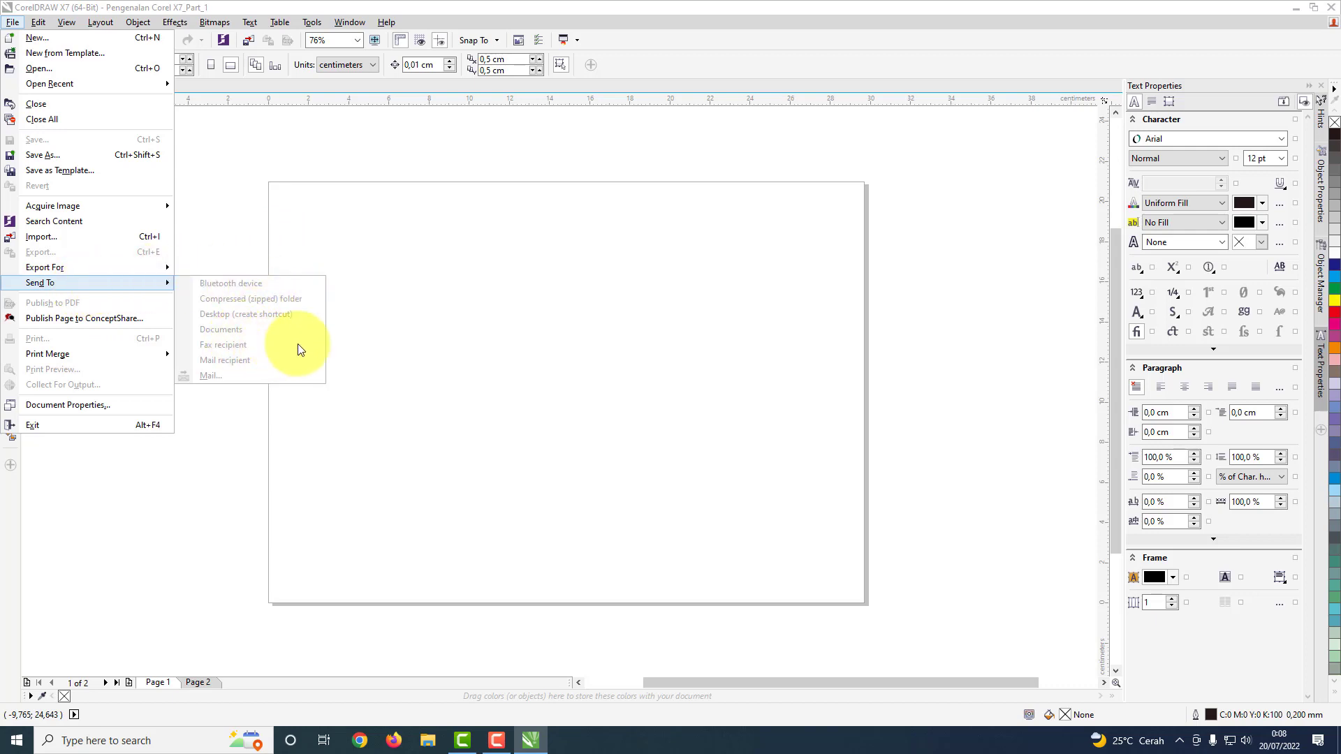
left_click(440, 315)
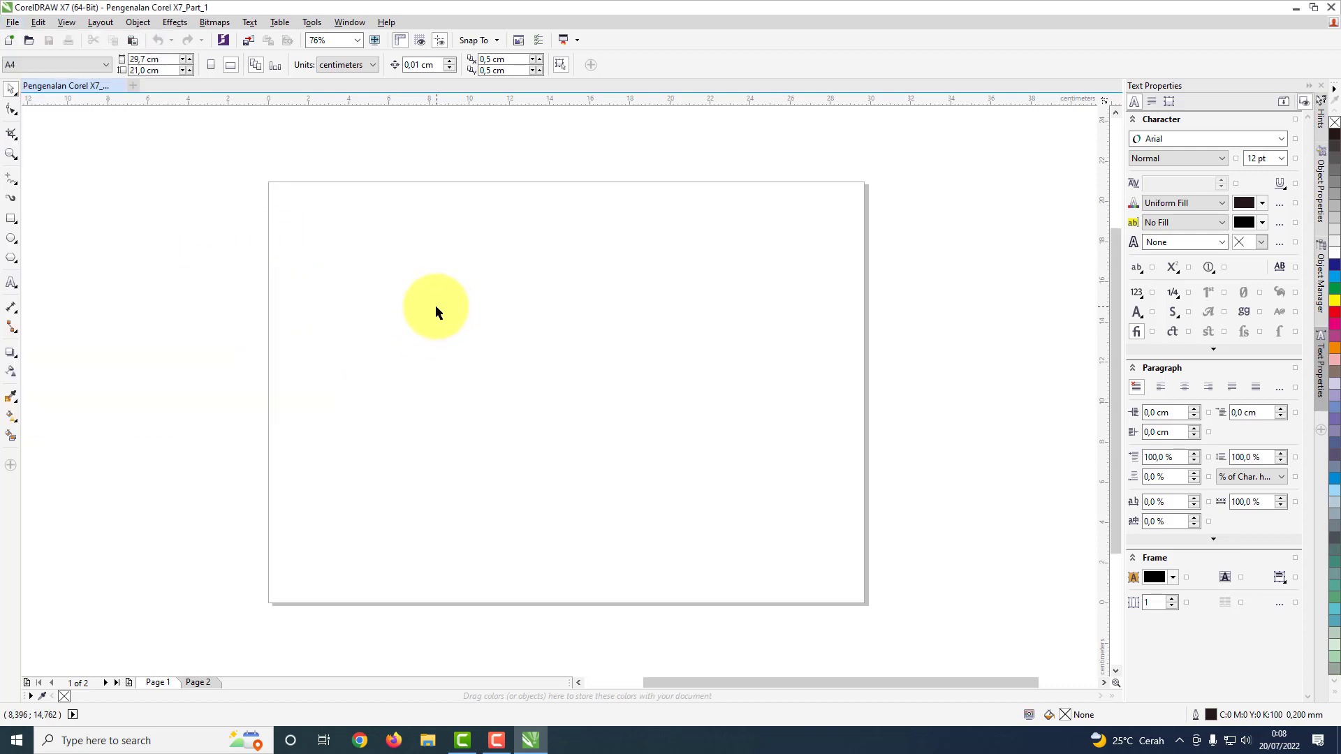
left_click(47, 21)
key("Escape")
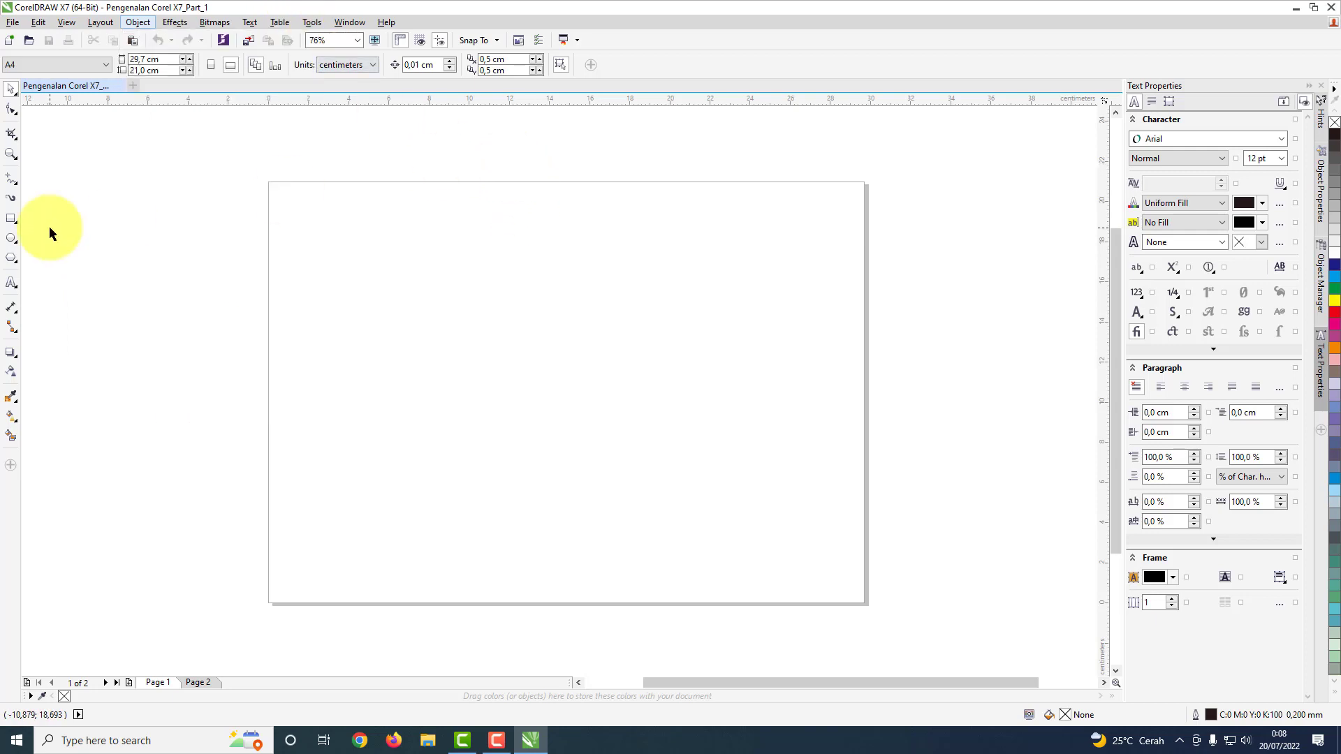
left_click(12, 92)
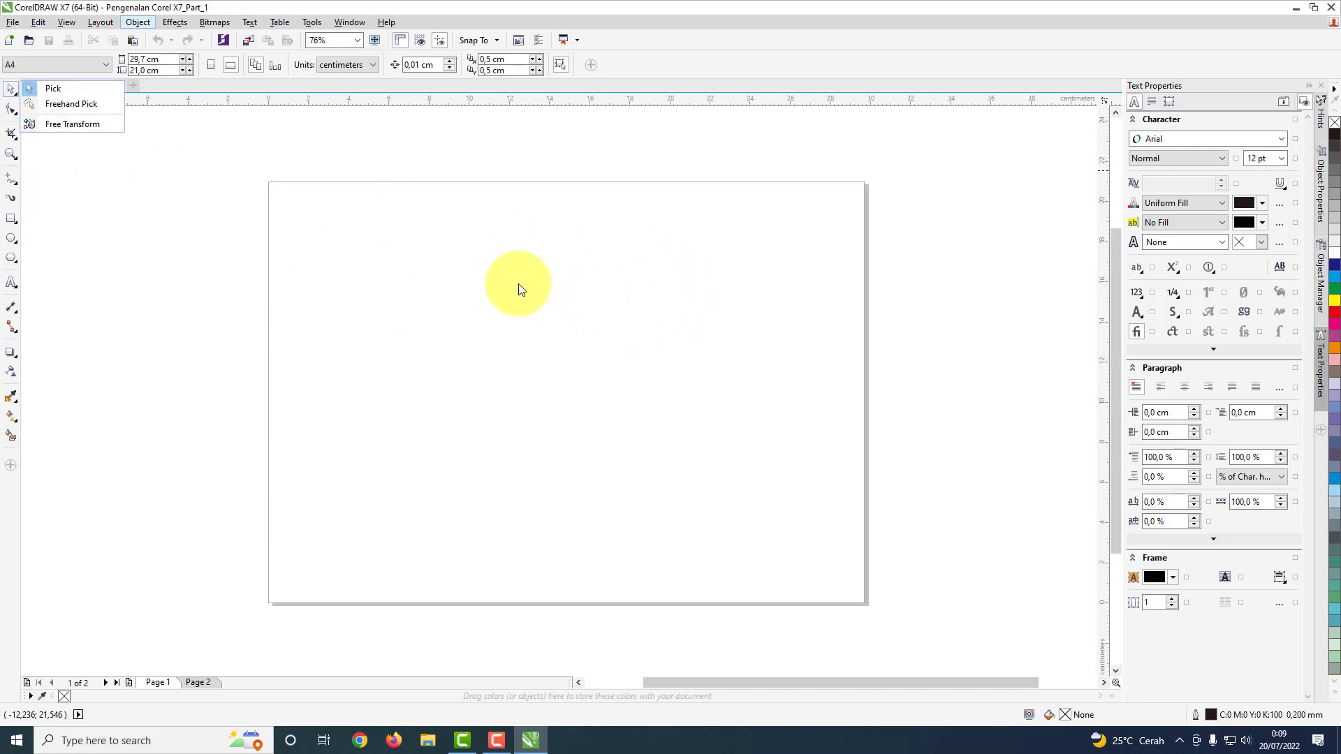
left_click(11, 90)
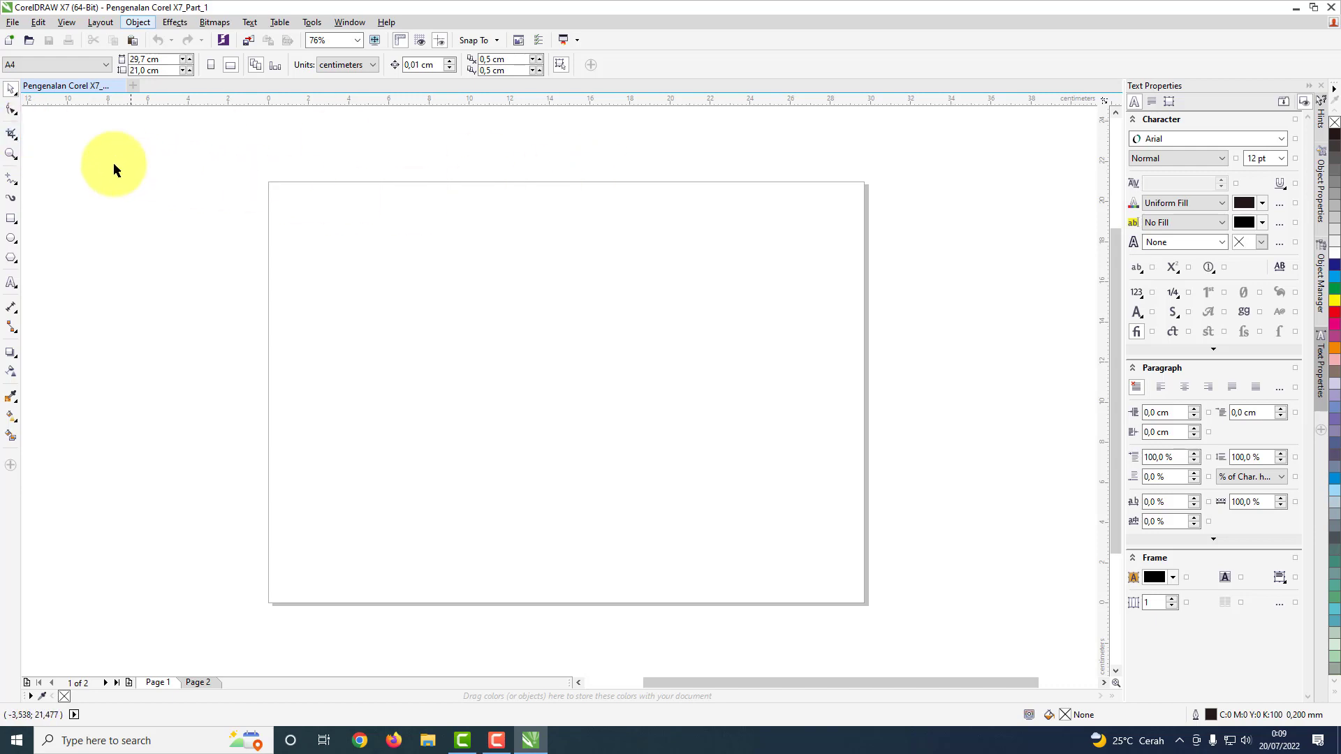
Step: Zoom in and out on the blank page with the Zoom tool, finishing at 75%
left_click(11, 157)
right_click(553, 365)
scroll(554, 365, "up", 4)
scroll(553, 365, "down", 4)
scroll(554, 365, "up", 2)
scroll(552, 365, "down", 2)
scroll(552, 366, "up", 2)
scroll(553, 366, "down", 2)
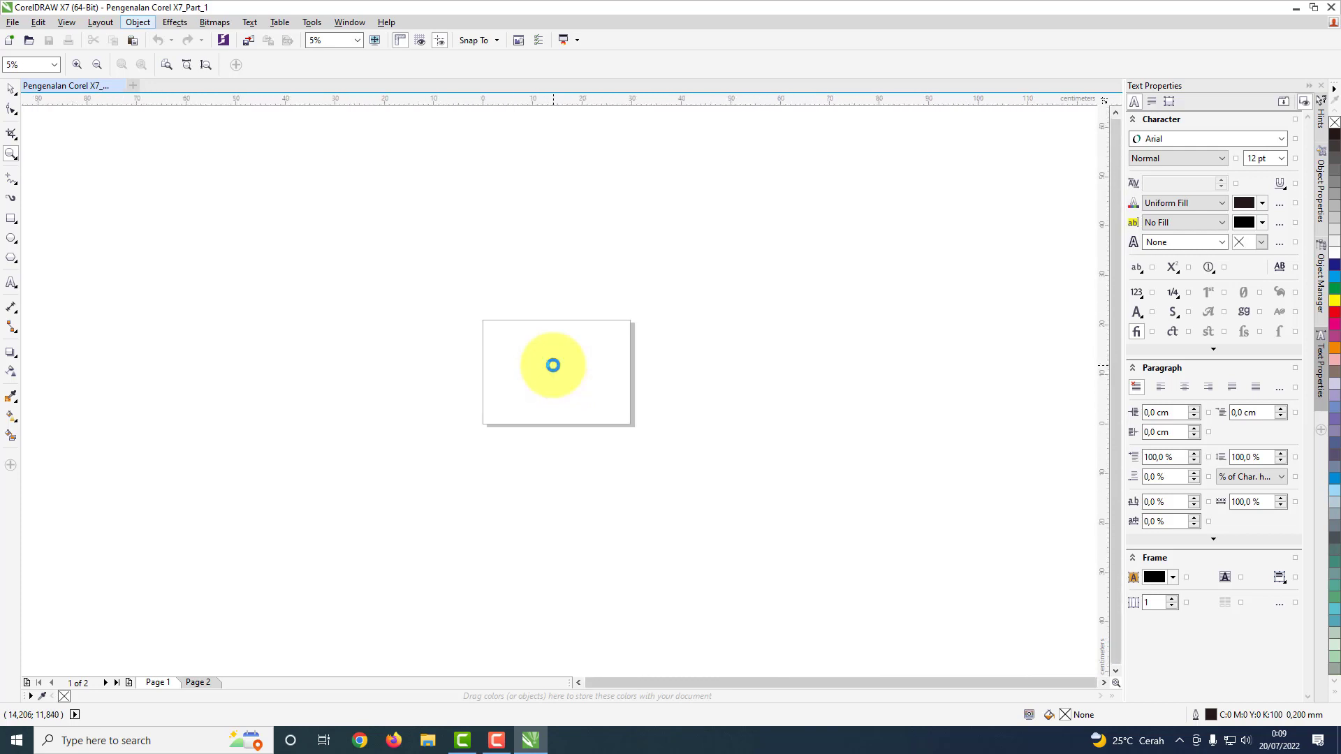
scroll(552, 365, "up", 3)
scroll(553, 366, "up", 1)
scroll(554, 366, "down", 1)
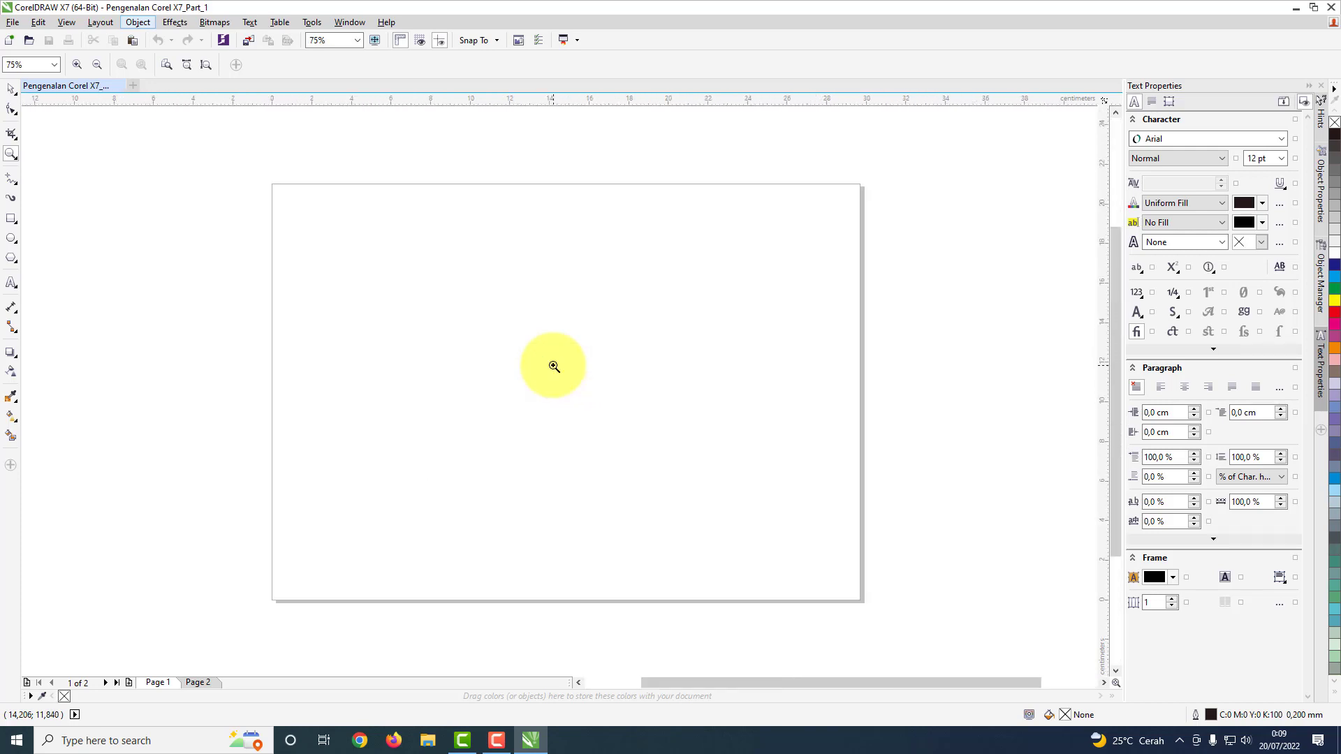
scroll(554, 367, "up", 1)
scroll(554, 367, "down", 1)
Step: Look through the curve, ellipse, rectangle, dimension and shape tool variants and the Artistic Media preset strokes
left_click(11, 185)
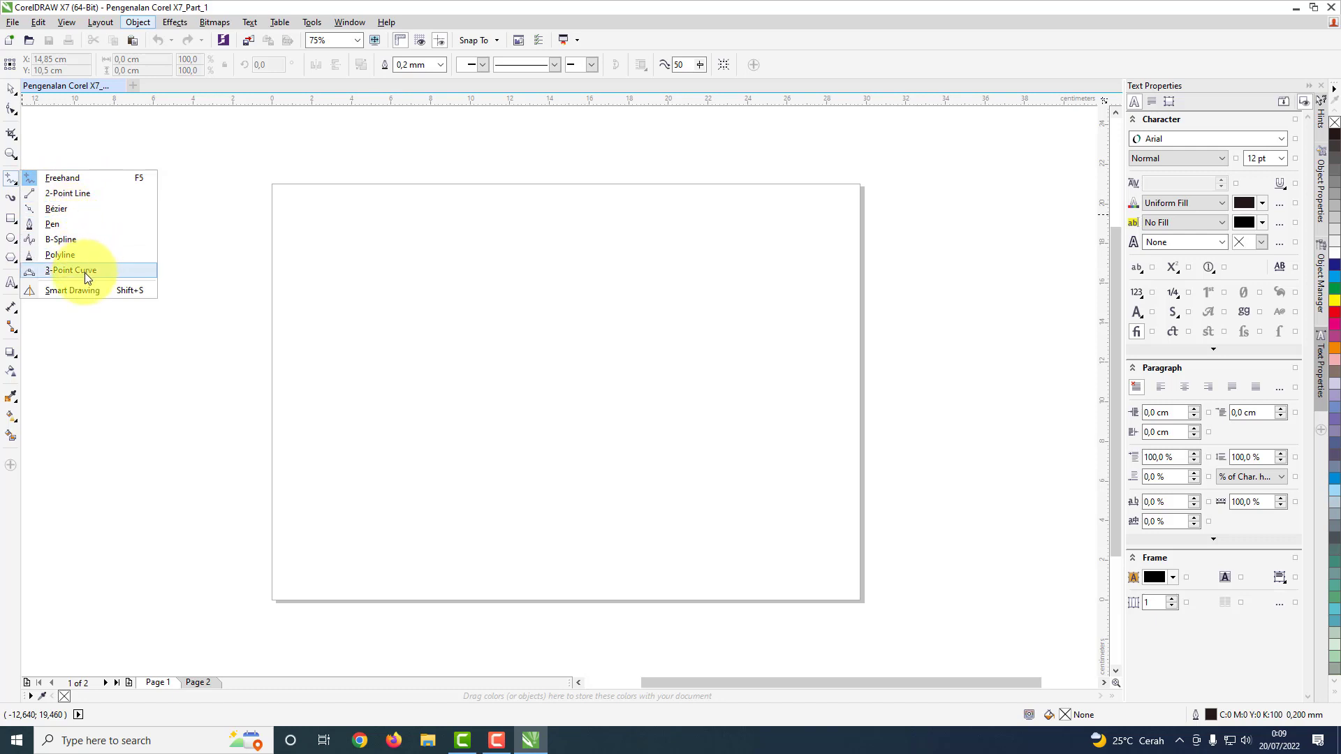
left_click(14, 238)
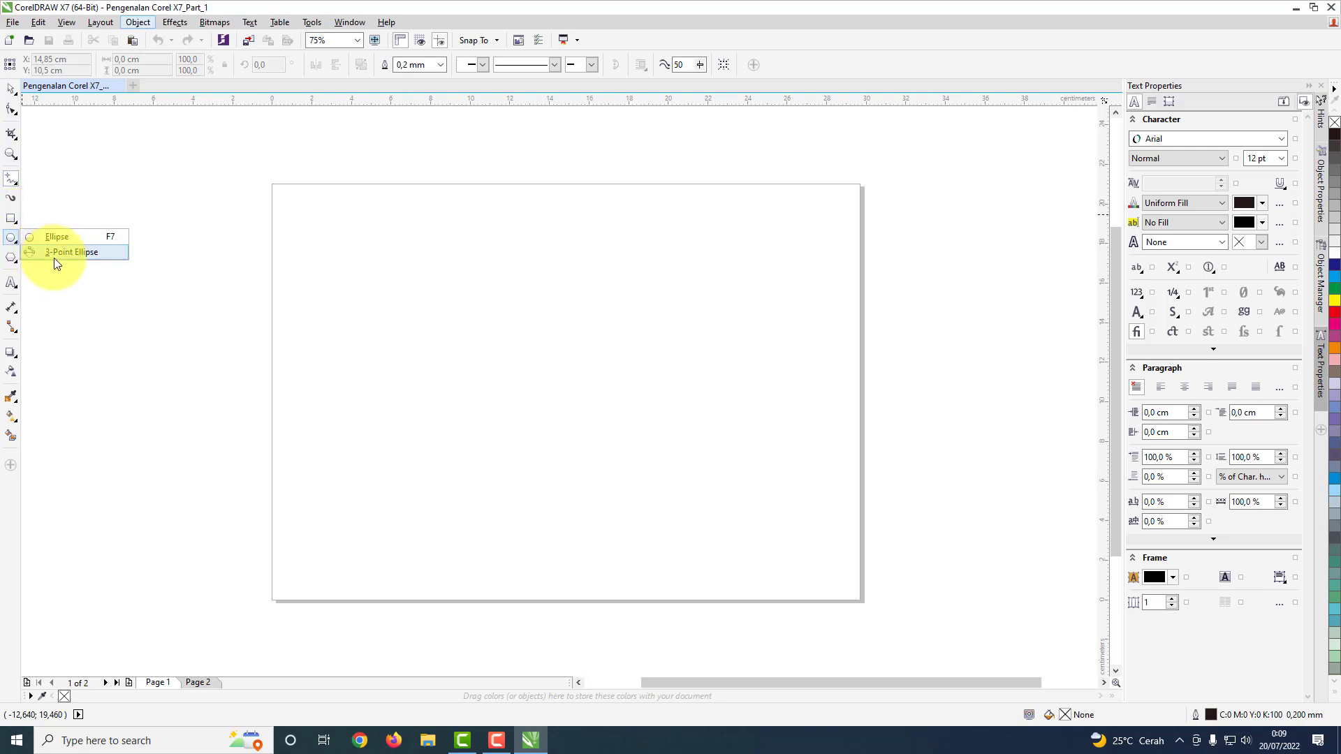
left_click(9, 197)
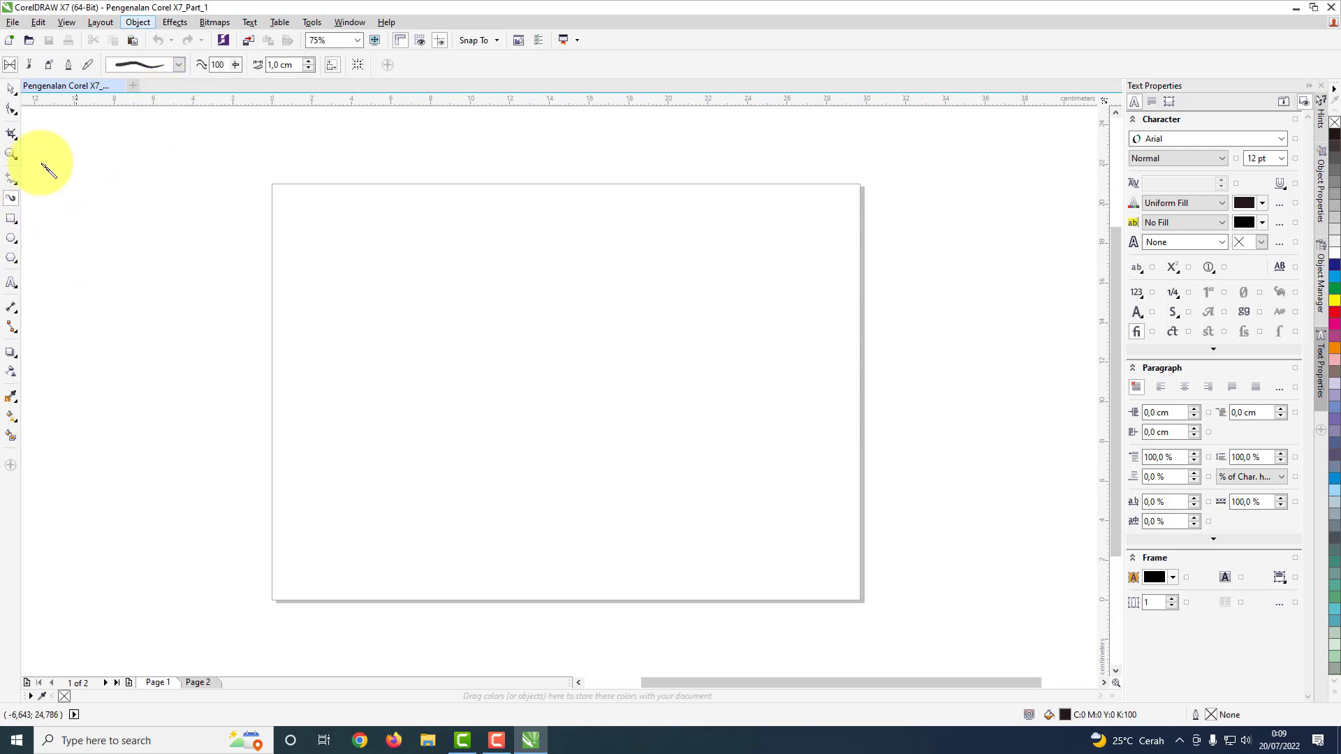
left_click(180, 65)
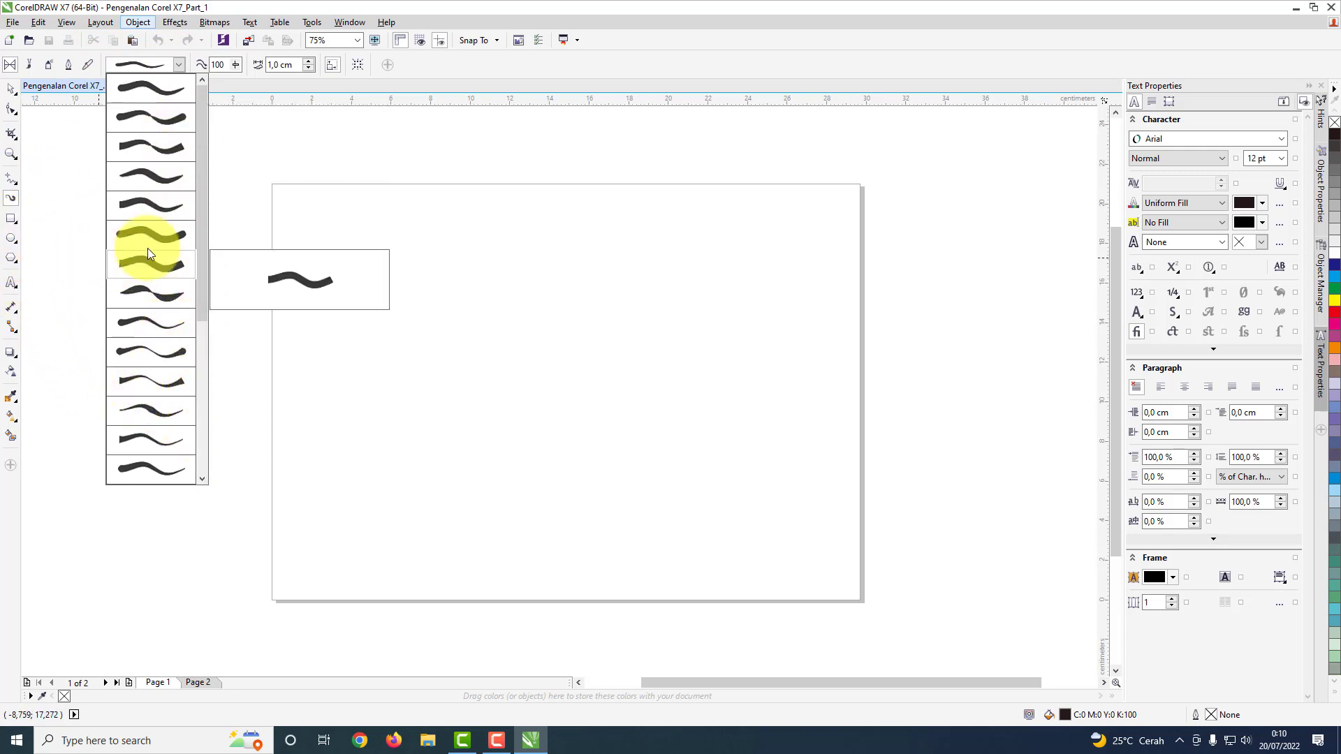
left_click(12, 94)
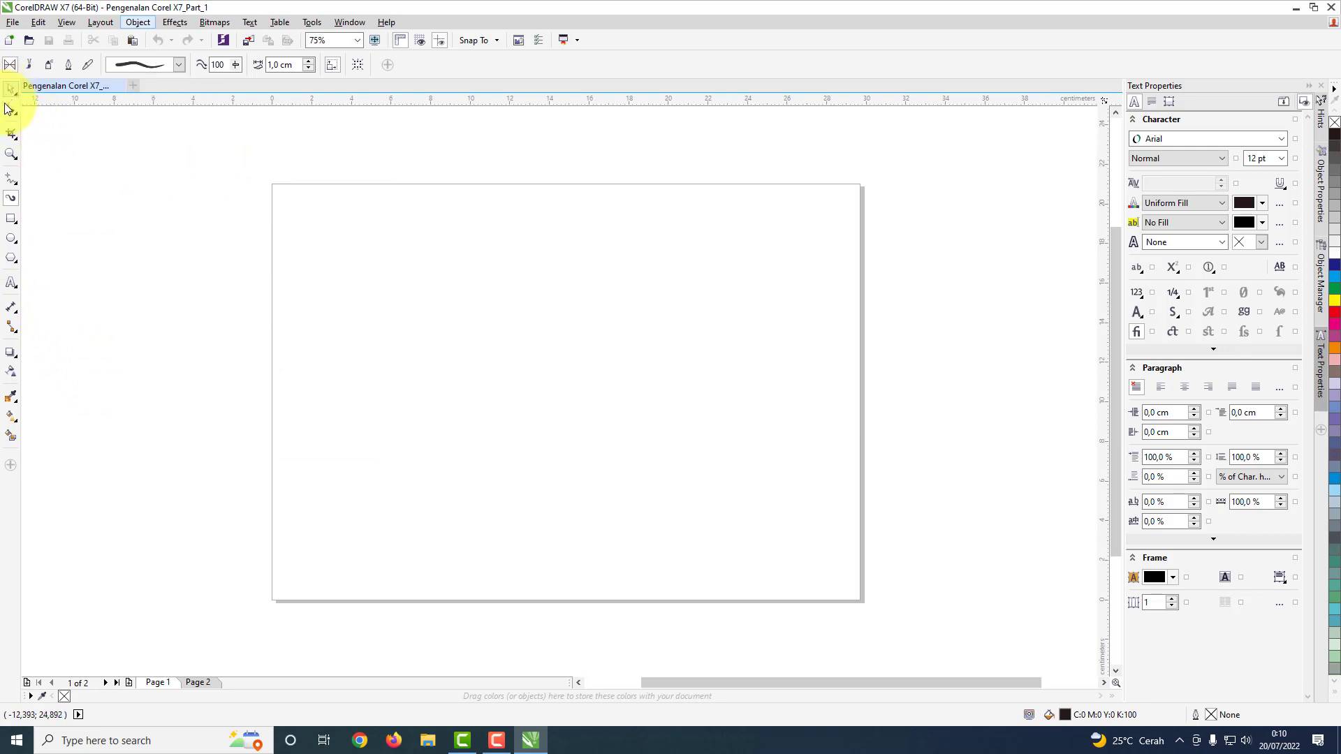
left_click(16, 224)
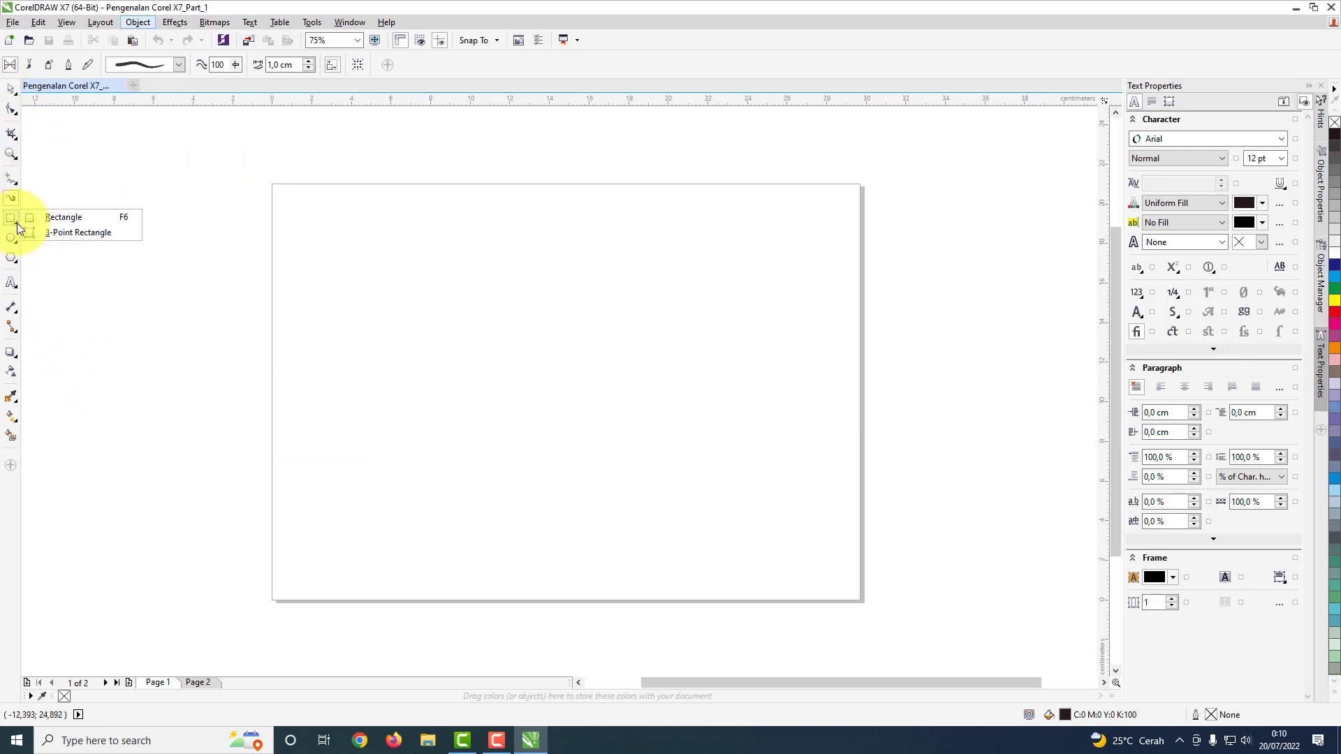
left_click(32, 218)
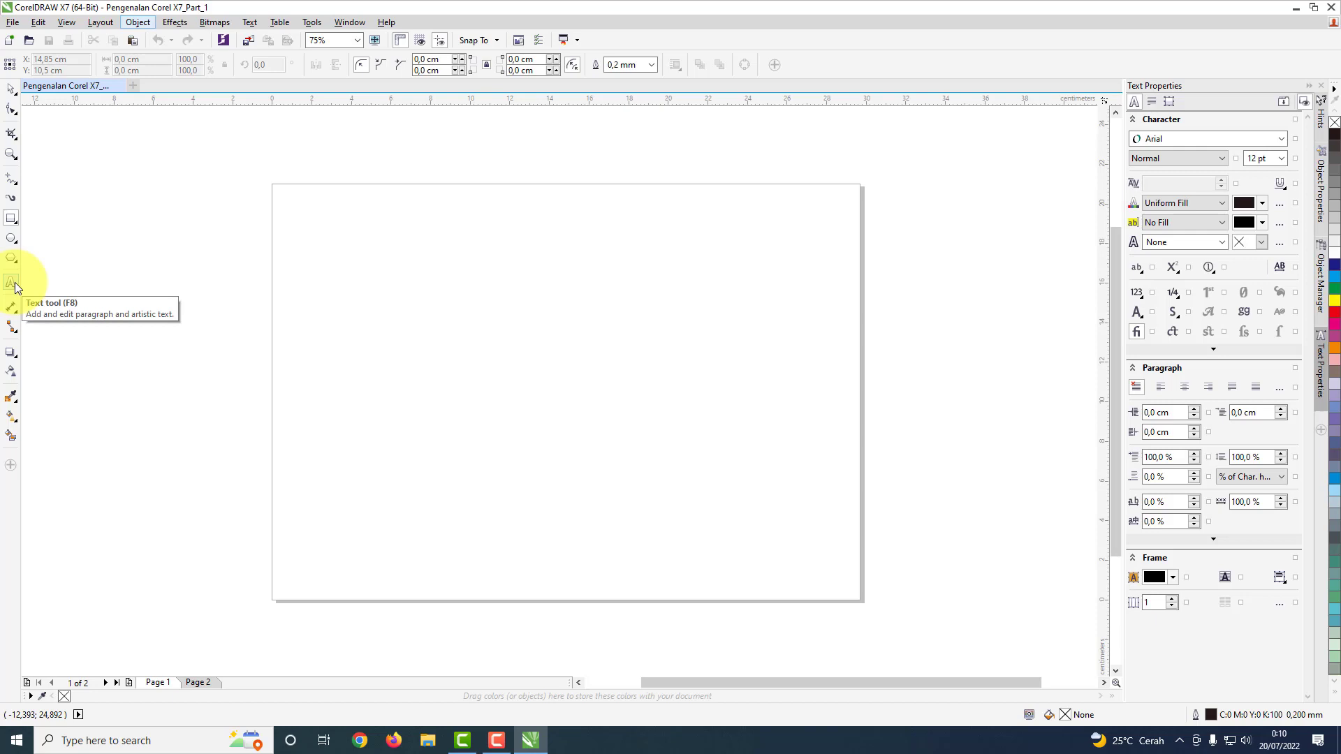
left_click(15, 312)
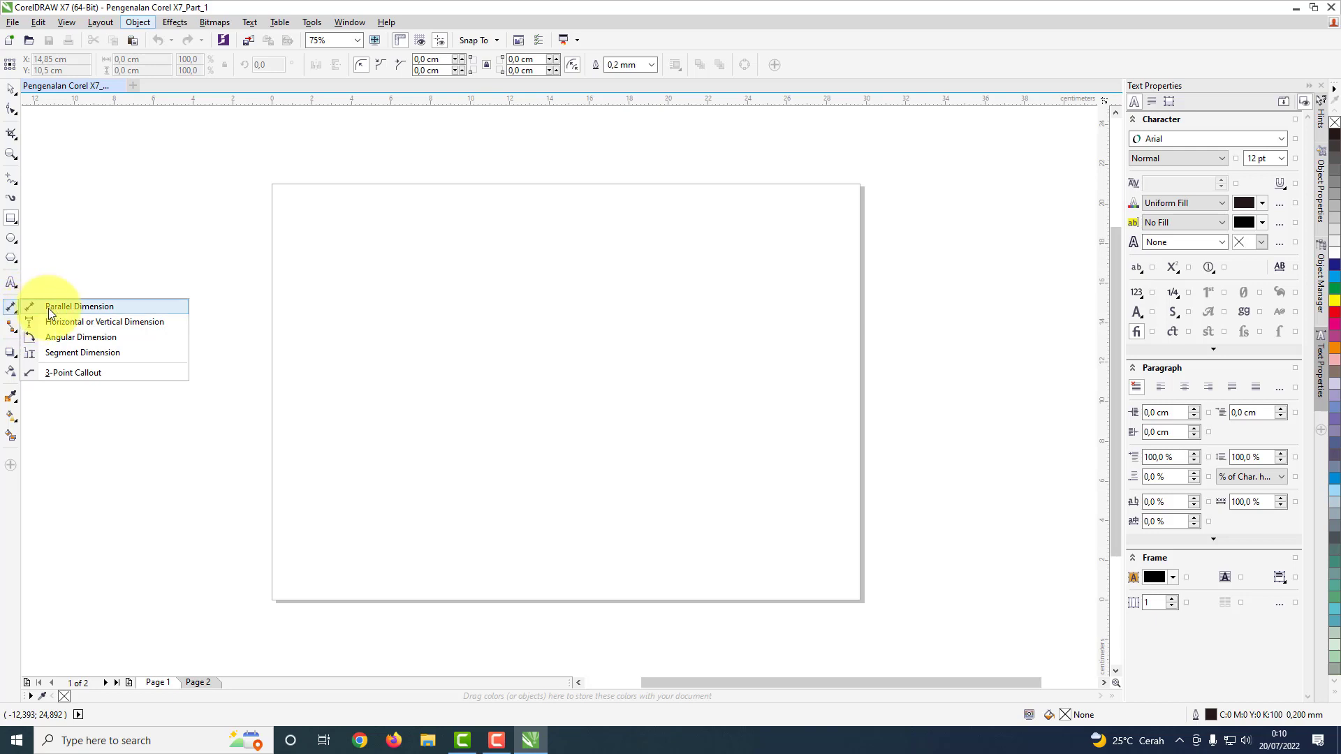
mouse_move(10, 351)
left_click(12, 91)
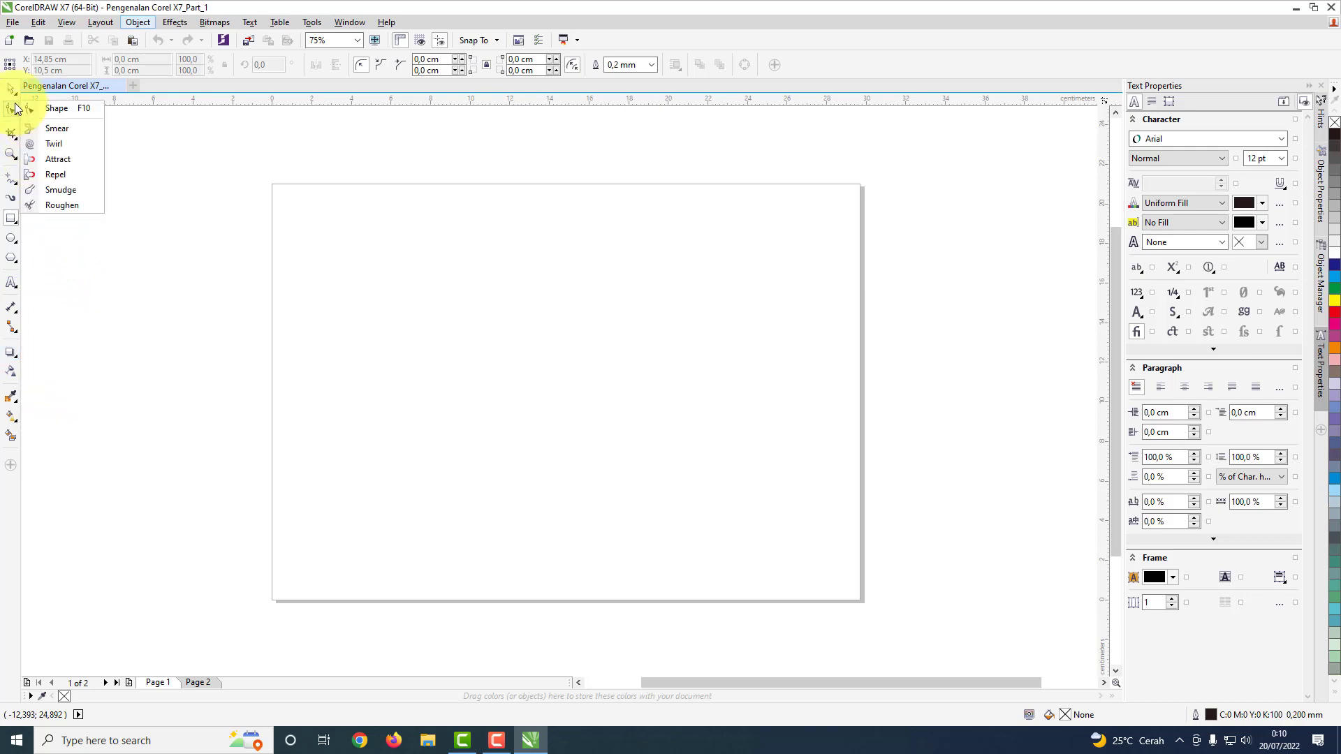
left_click(42, 87)
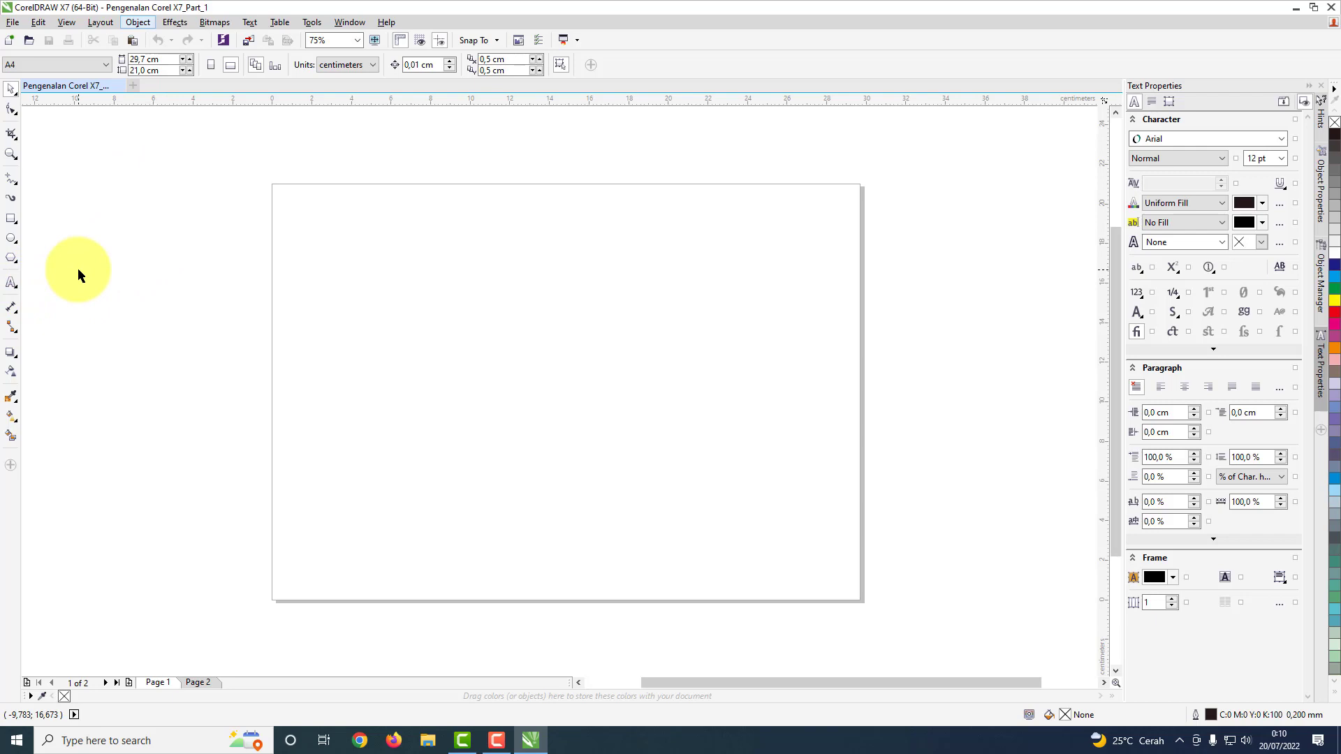
Step: Add the artistic text COREL DRAW on the left half of the page and move it down to mid-height
left_click(14, 283)
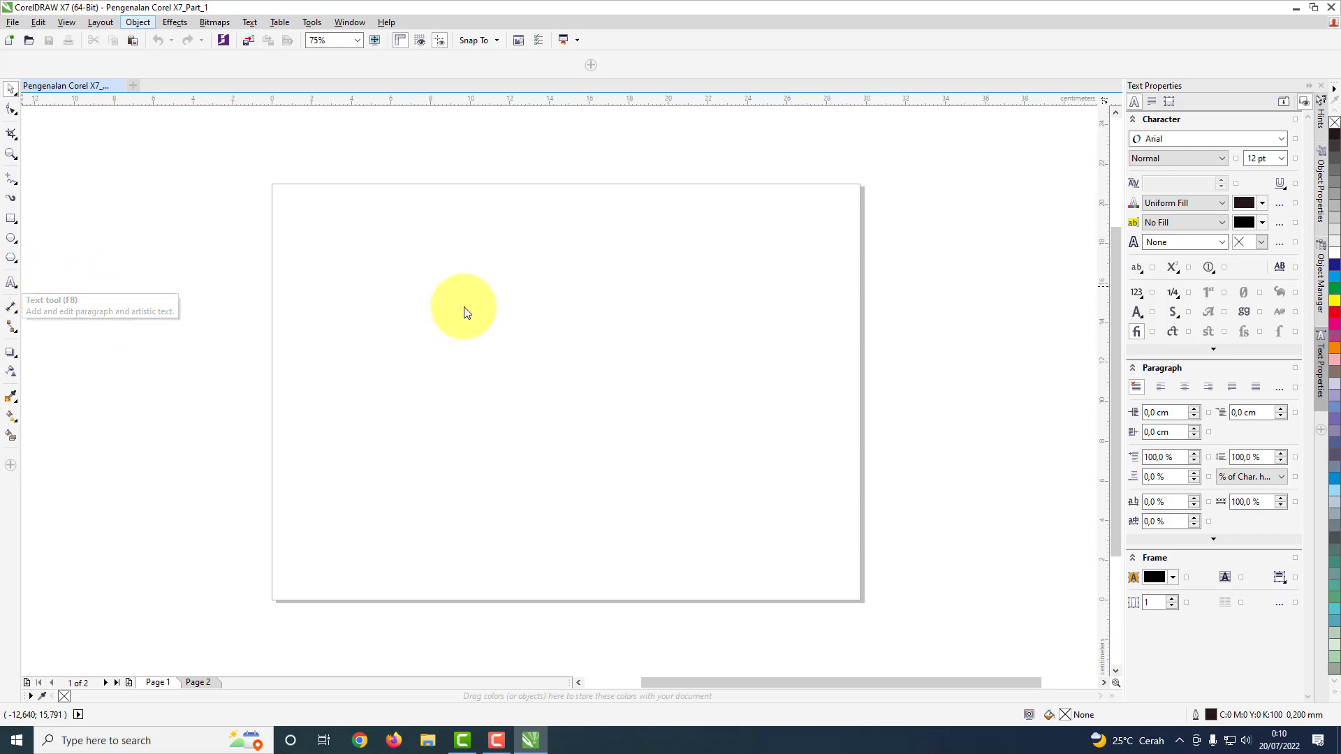
left_click(360, 288)
type("ORE")
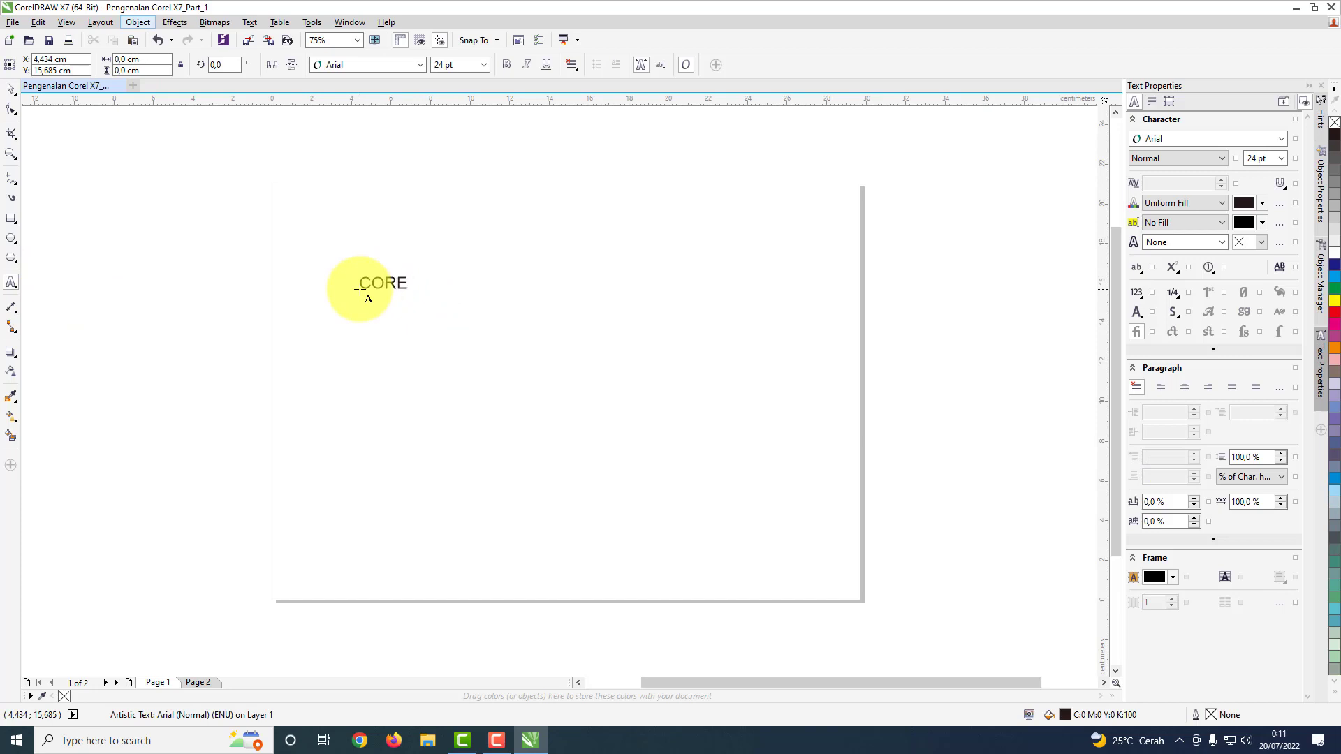
type("L DRAW")
left_click(11, 88)
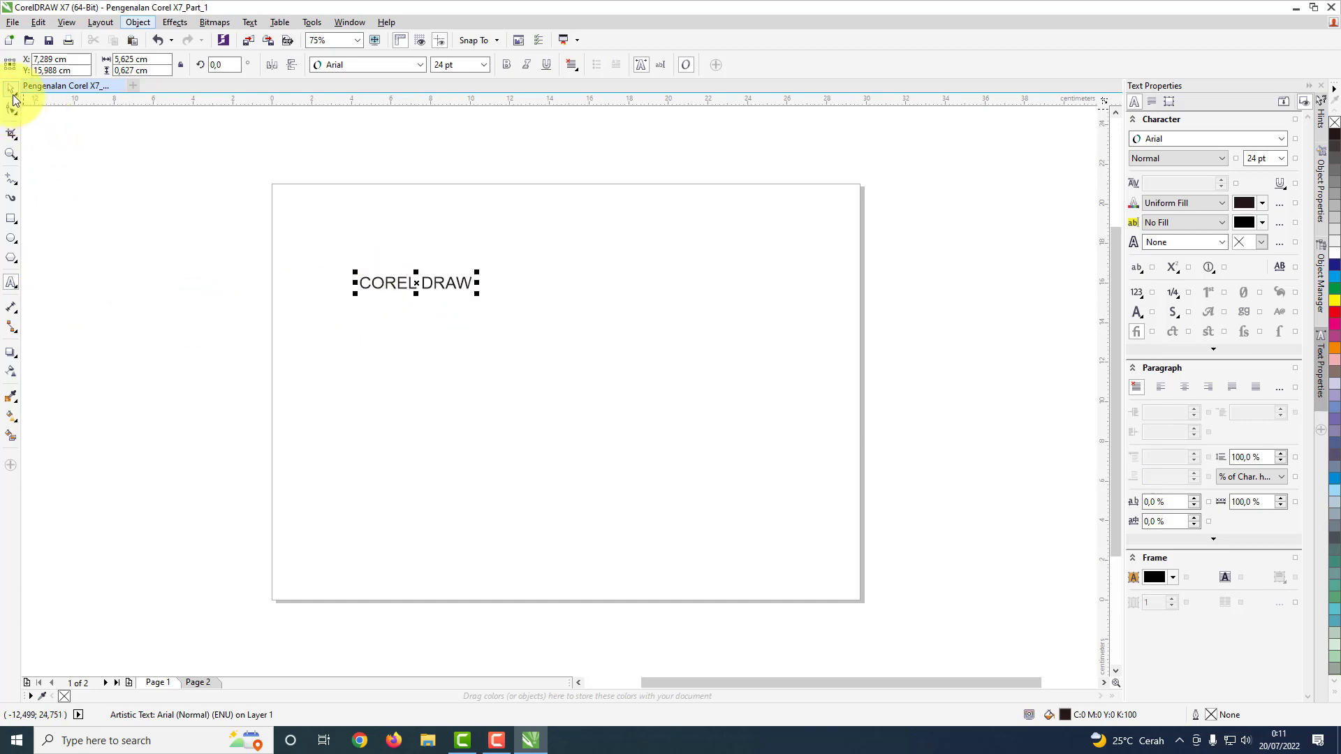
left_click_drag(447, 282, 447, 374)
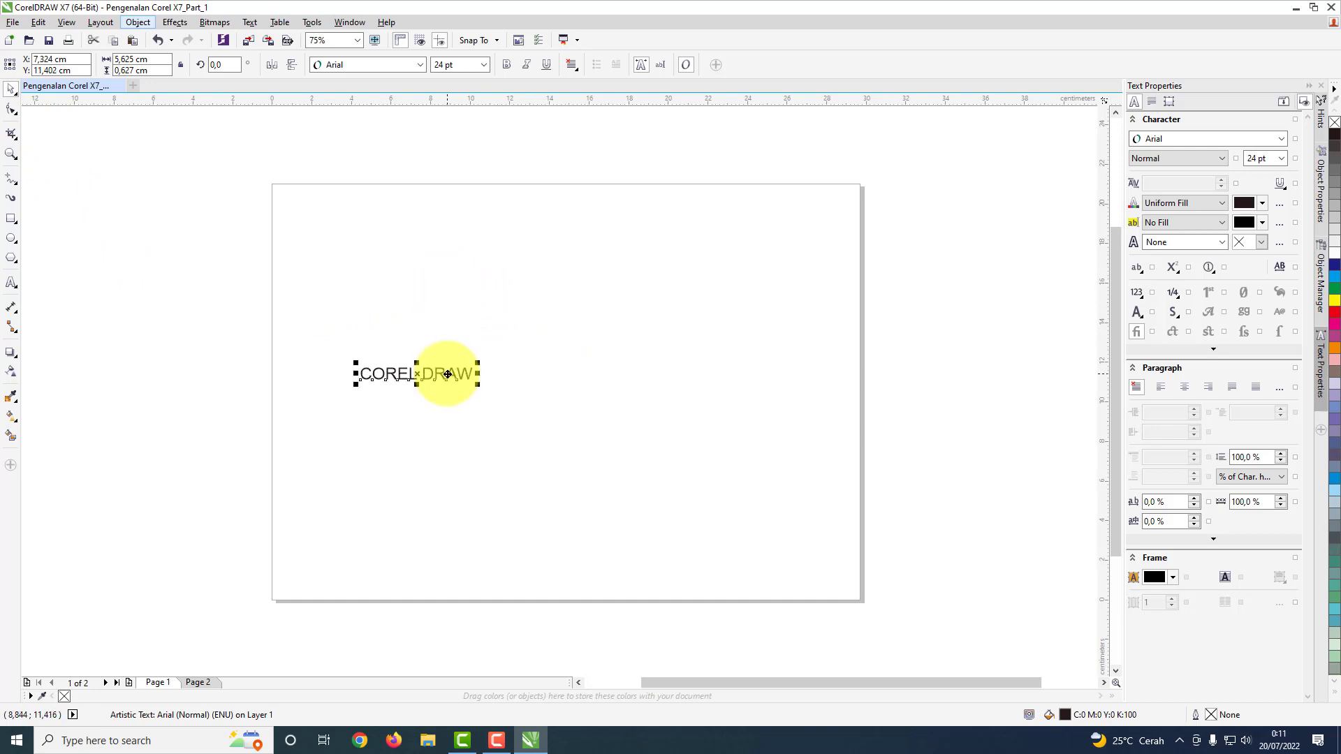
Step: Add a separate artistic text X7 below the right end of COREL DRAW
left_click(11, 282)
left_click(484, 441)
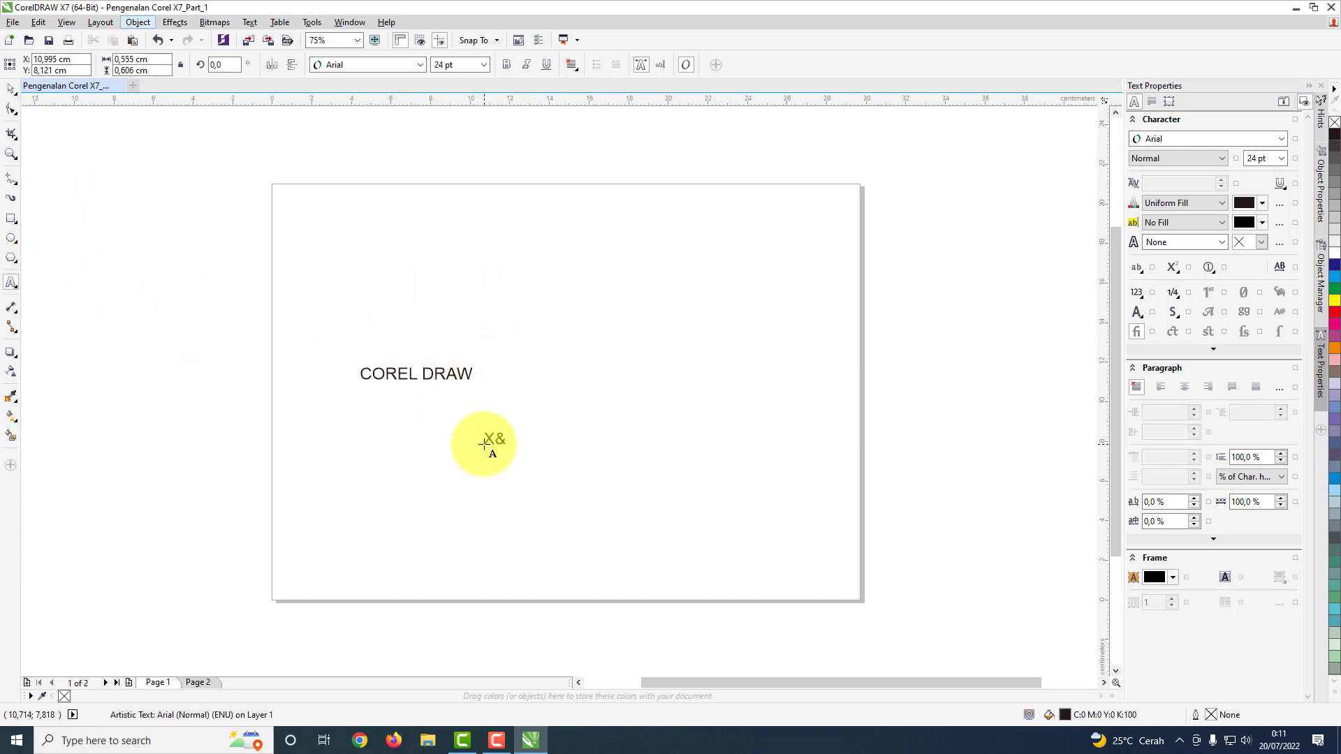
type("X7")
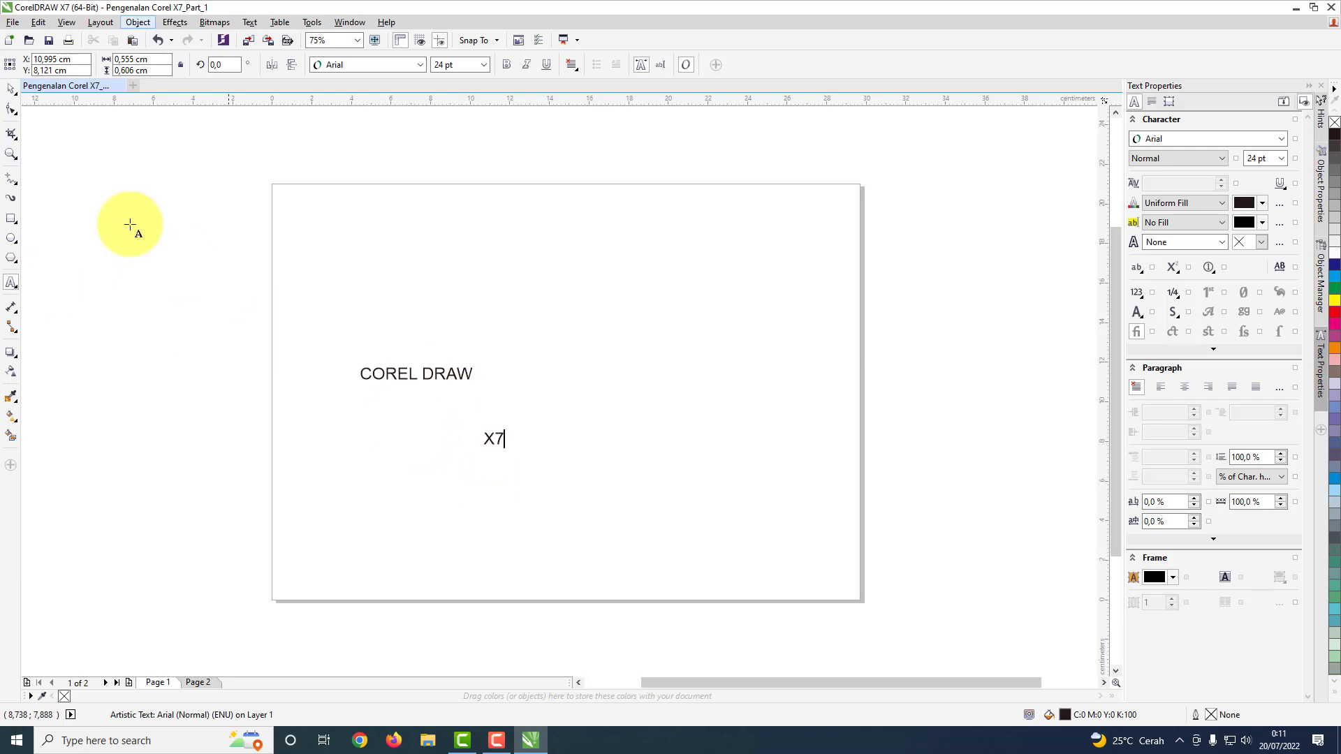
Step: Add a separate artistic text PENGENALAN above COREL DRAW
left_click(11, 282)
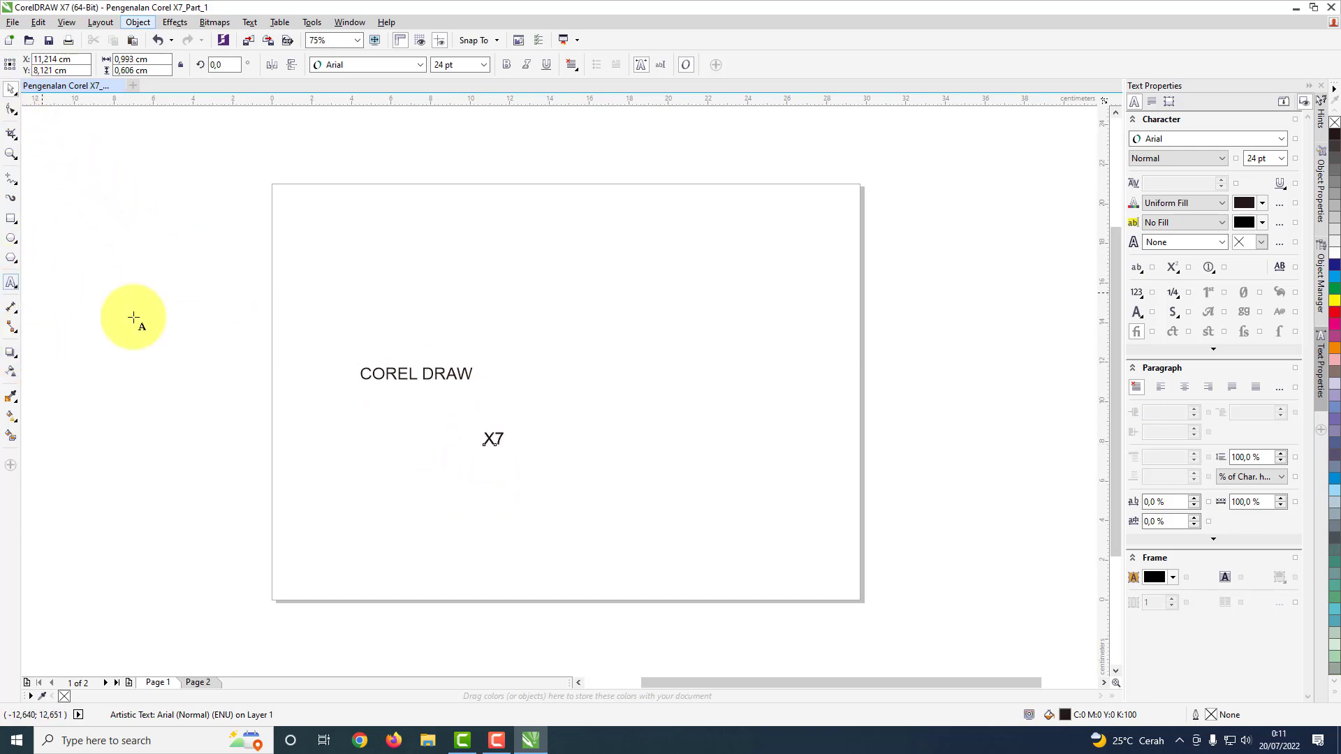
left_click(338, 301)
type("PENGENALAN")
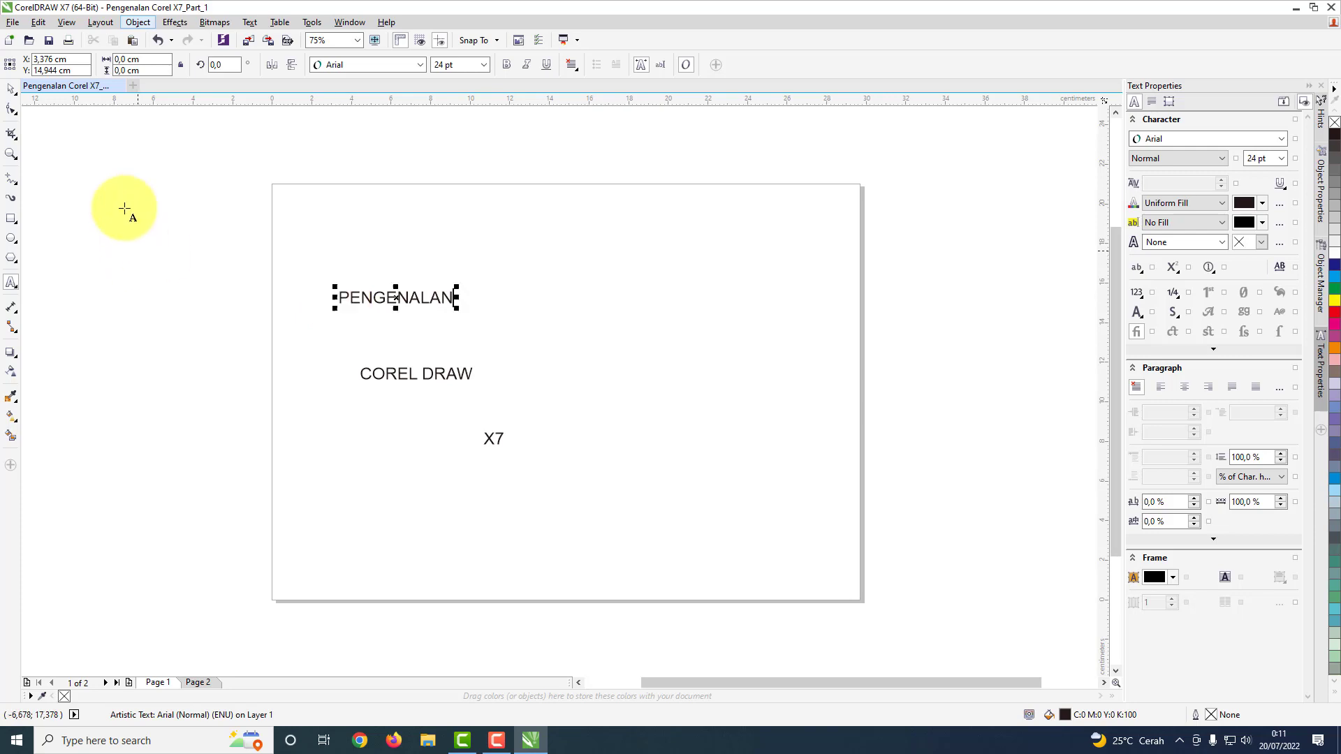
left_click(12, 89)
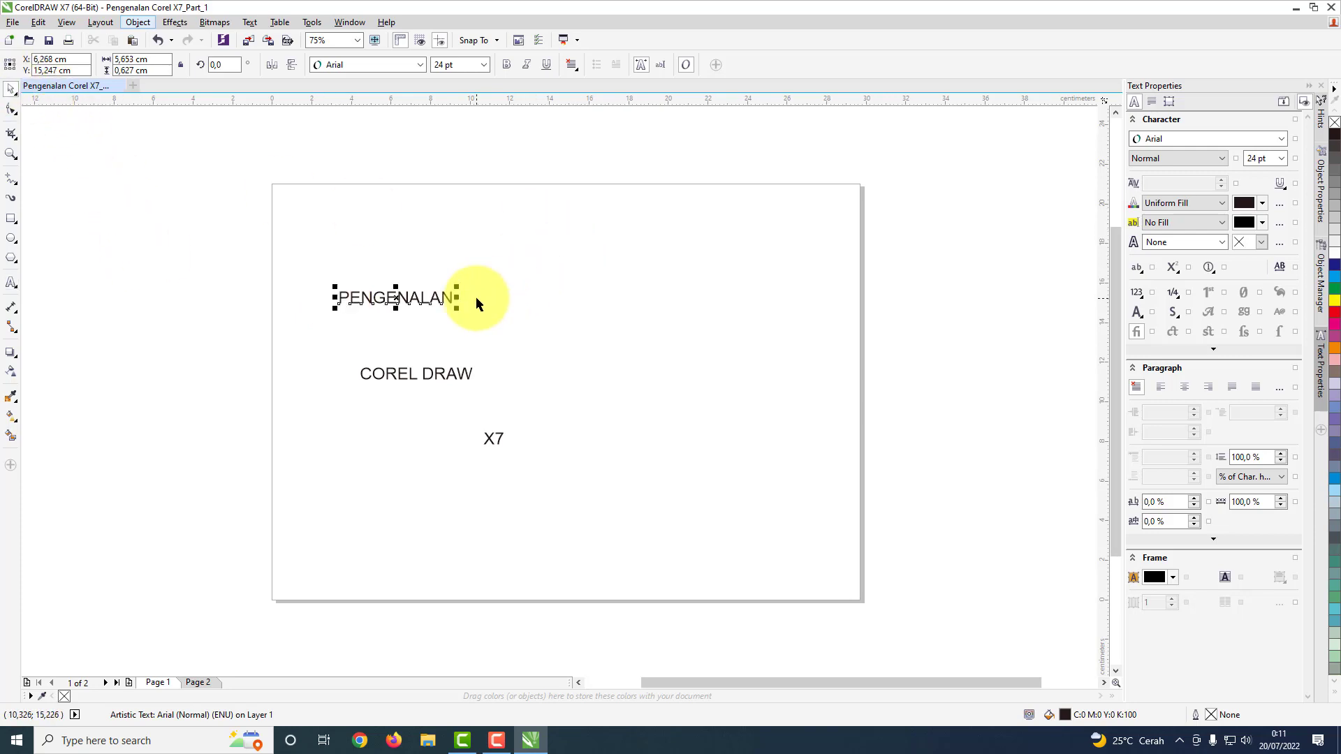
left_click(535, 256)
Step: Set the PENGENALAN text in Bebas Neue at 48 pt and move it down just above COREL DRAW
left_click(404, 308)
left_click(419, 65)
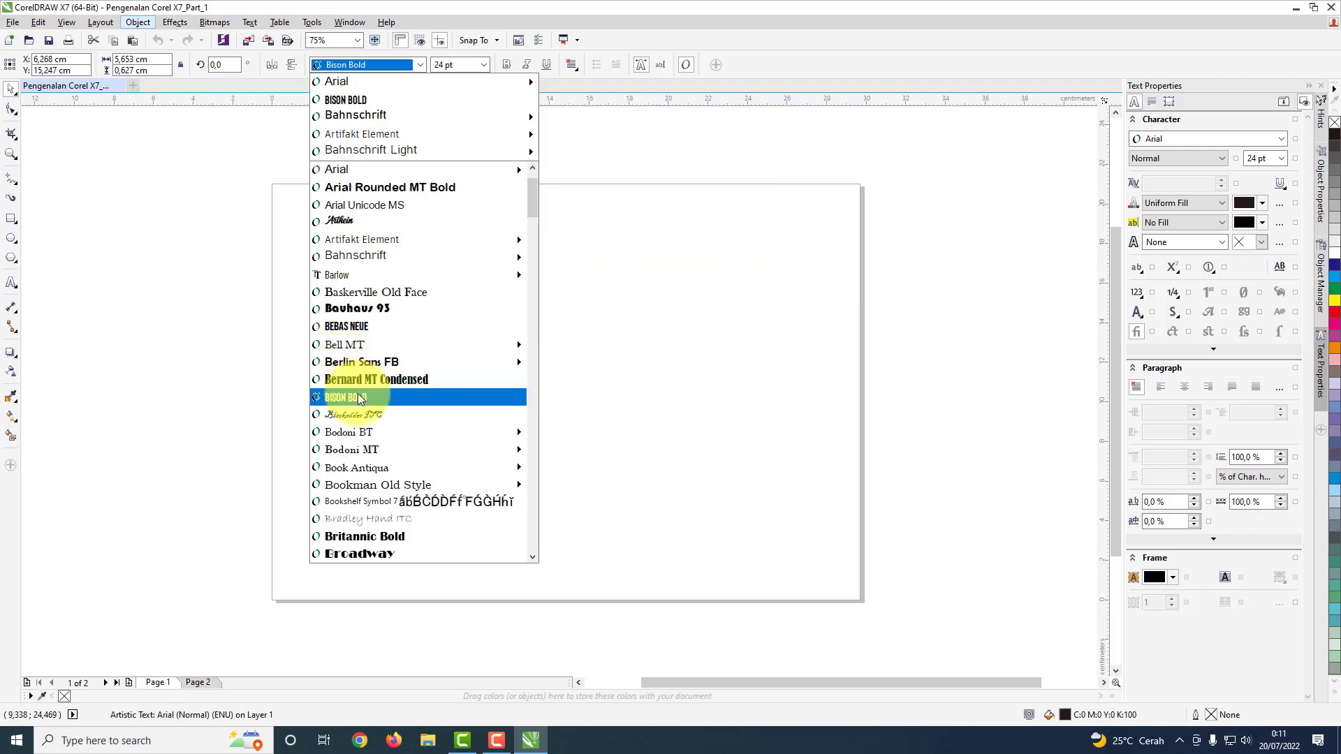
left_click(360, 326)
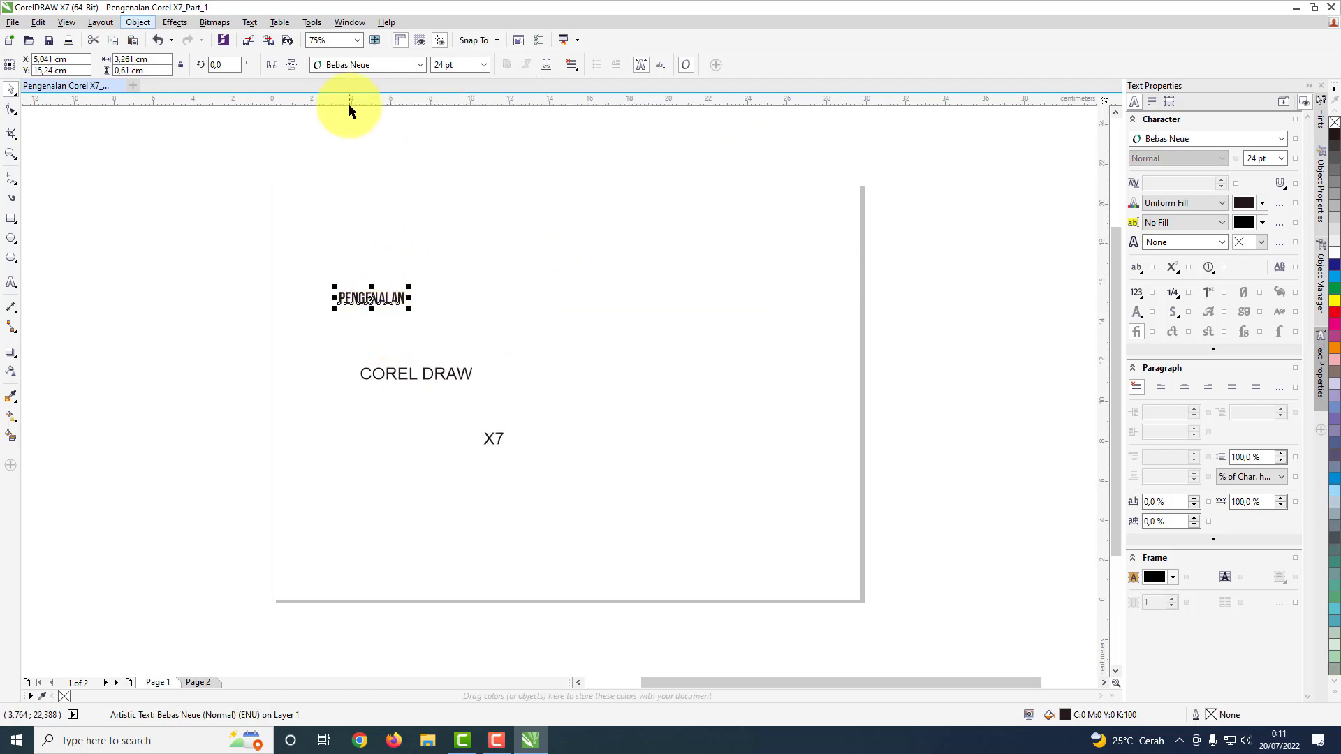
left_click(483, 66)
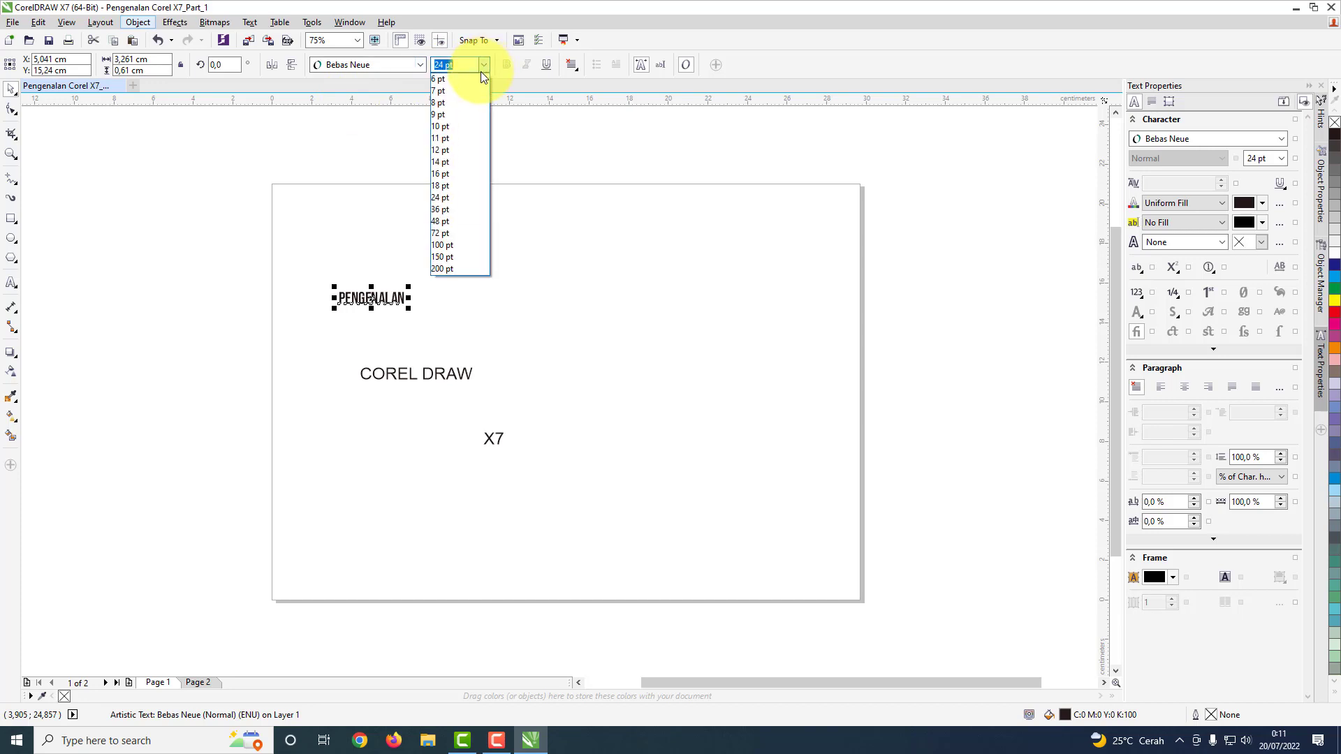
left_click(444, 221)
mouse_move(401, 309)
left_mouse_down()
mouse_move(389, 326)
mouse_move(409, 323)
left_mouse_up()
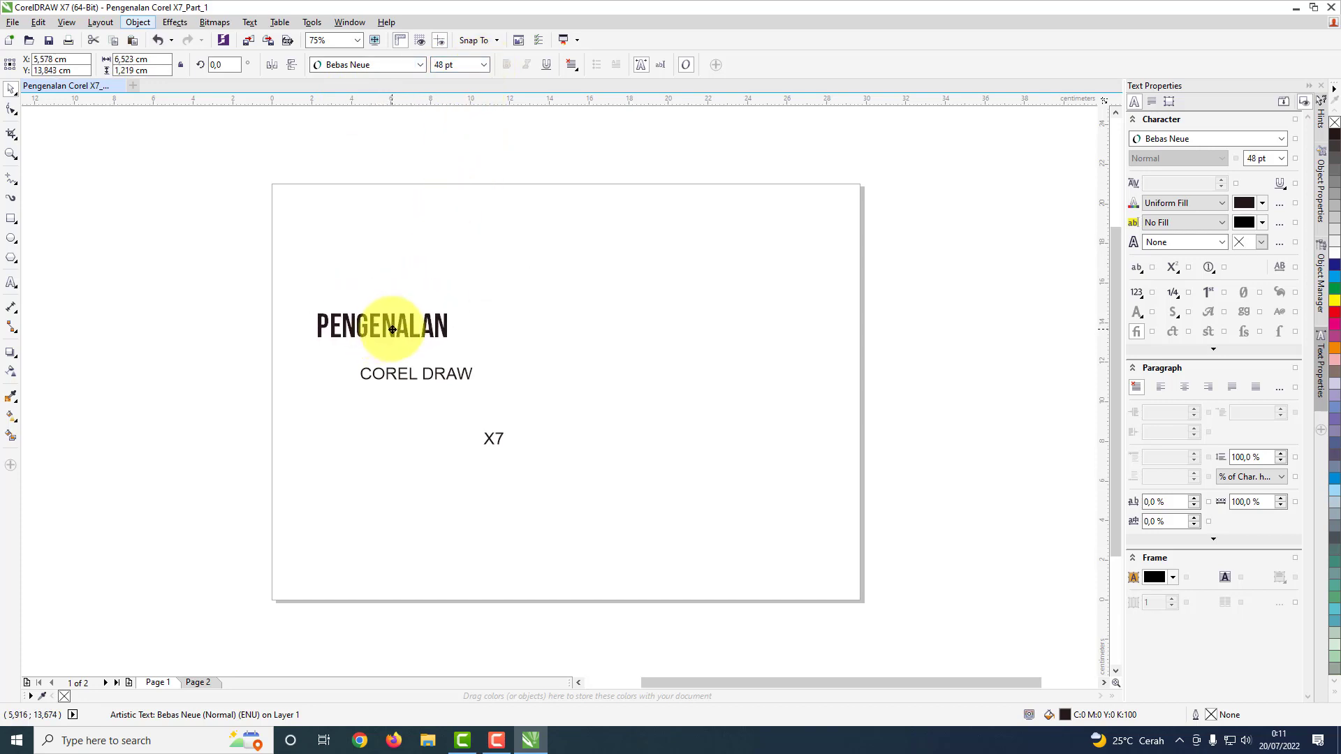
Step: Set COREL DRAW in Bison Bold at 150 pt and arrange it directly under PENGENALAN, with X7 lower on the page
left_click(451, 377)
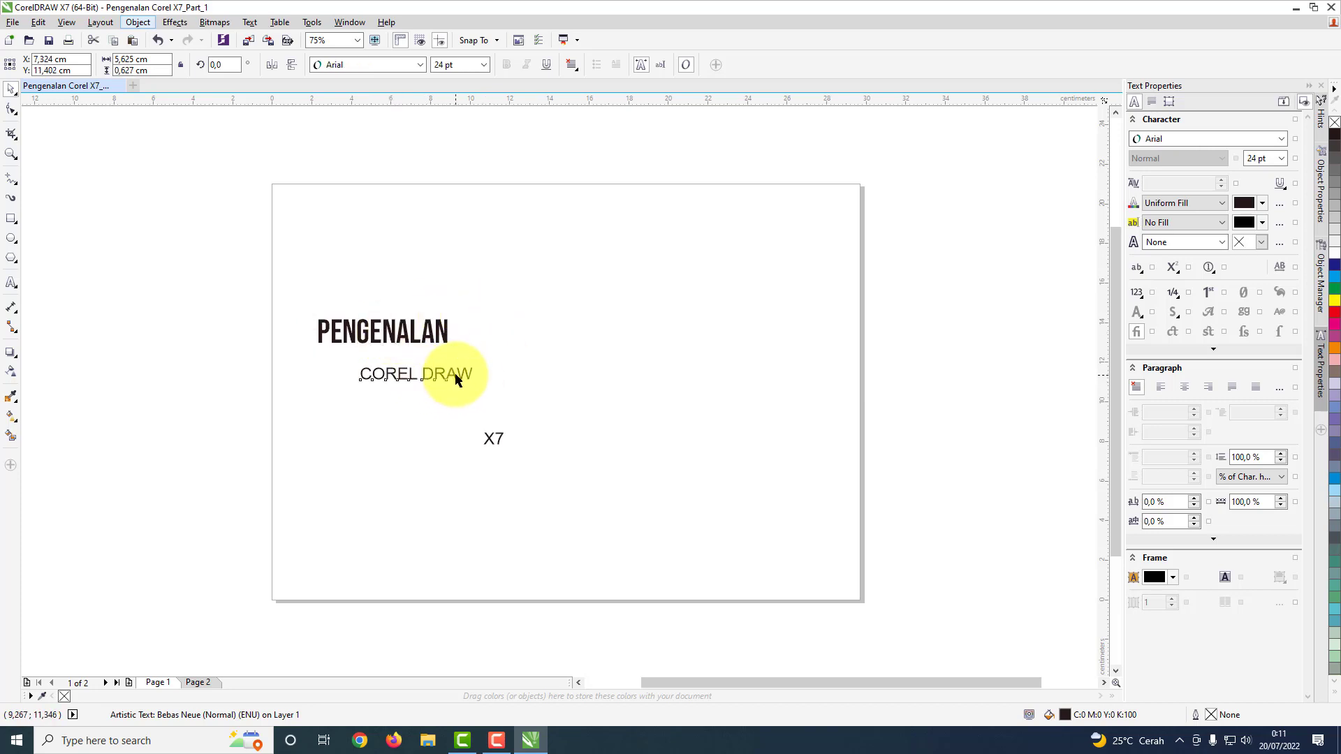
left_click(420, 64)
left_click(371, 119)
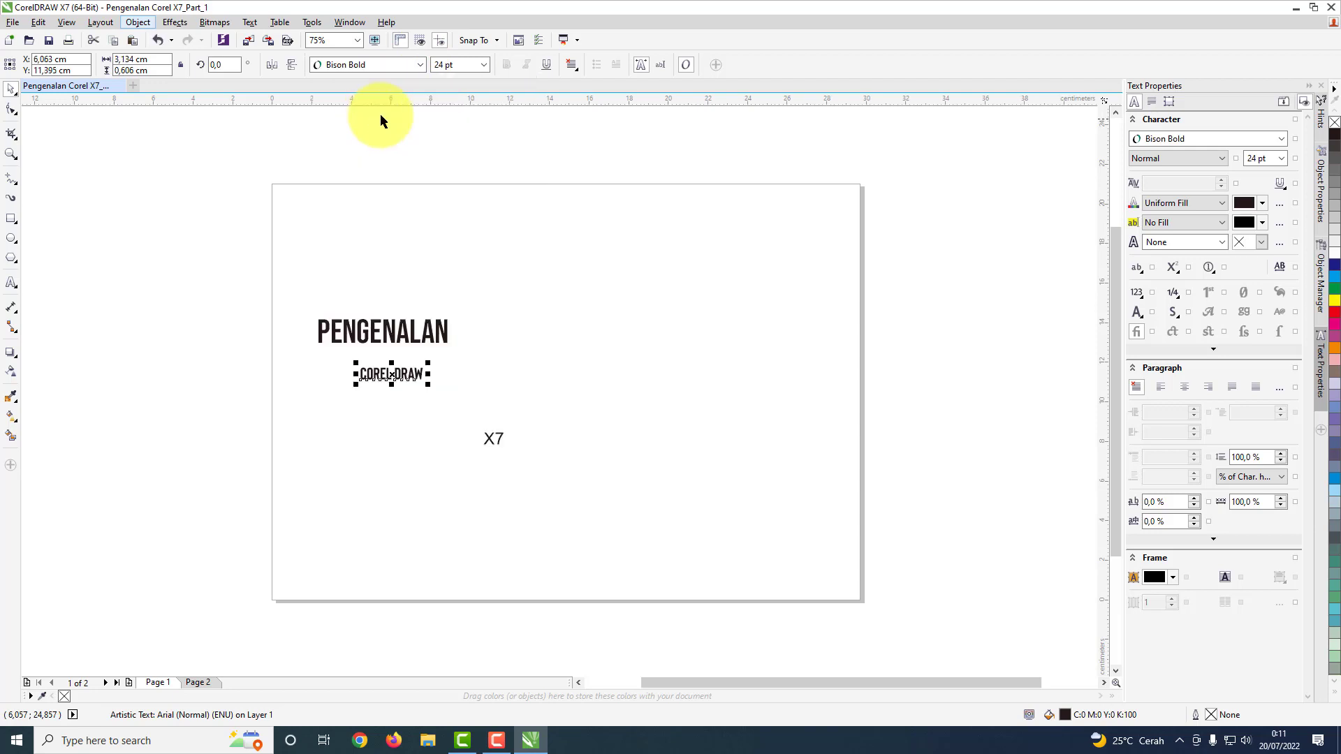
left_click(483, 65)
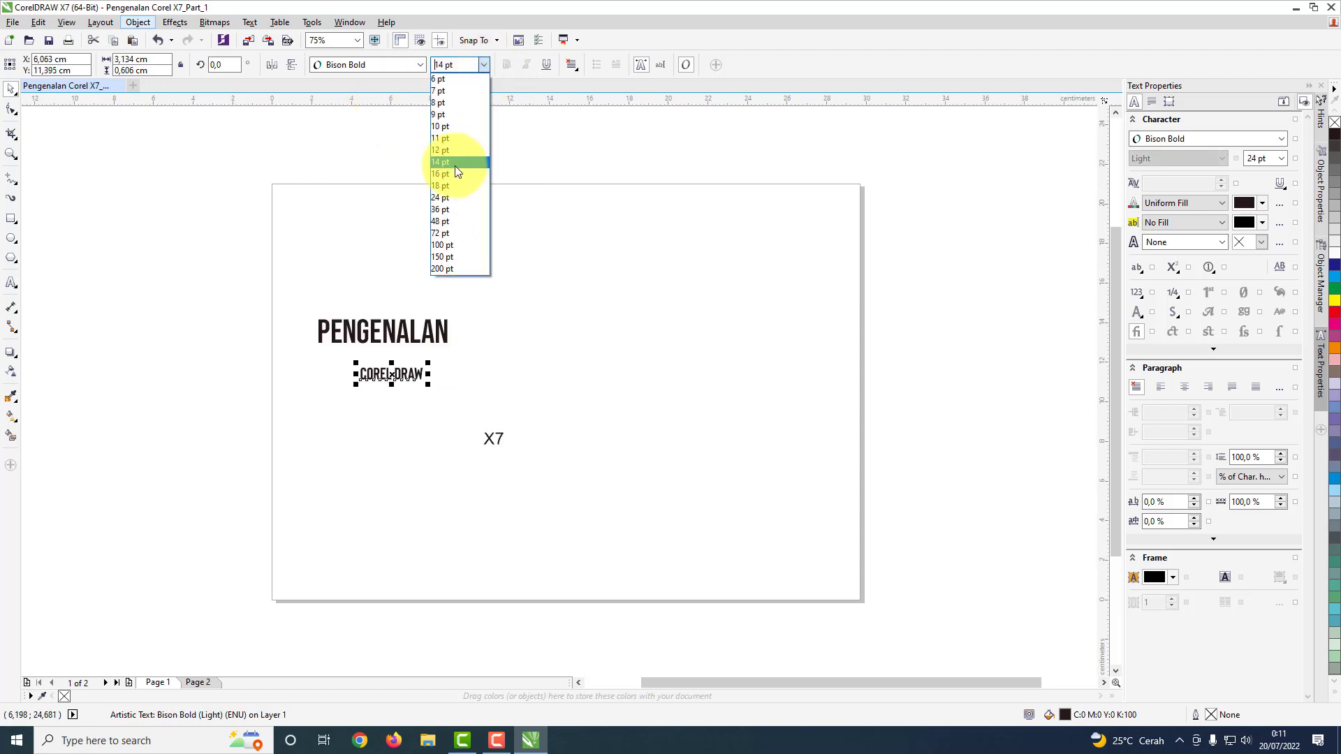
left_click(451, 260)
left_click_drag(581, 338, 532, 385)
left_click_drag(491, 439, 488, 496)
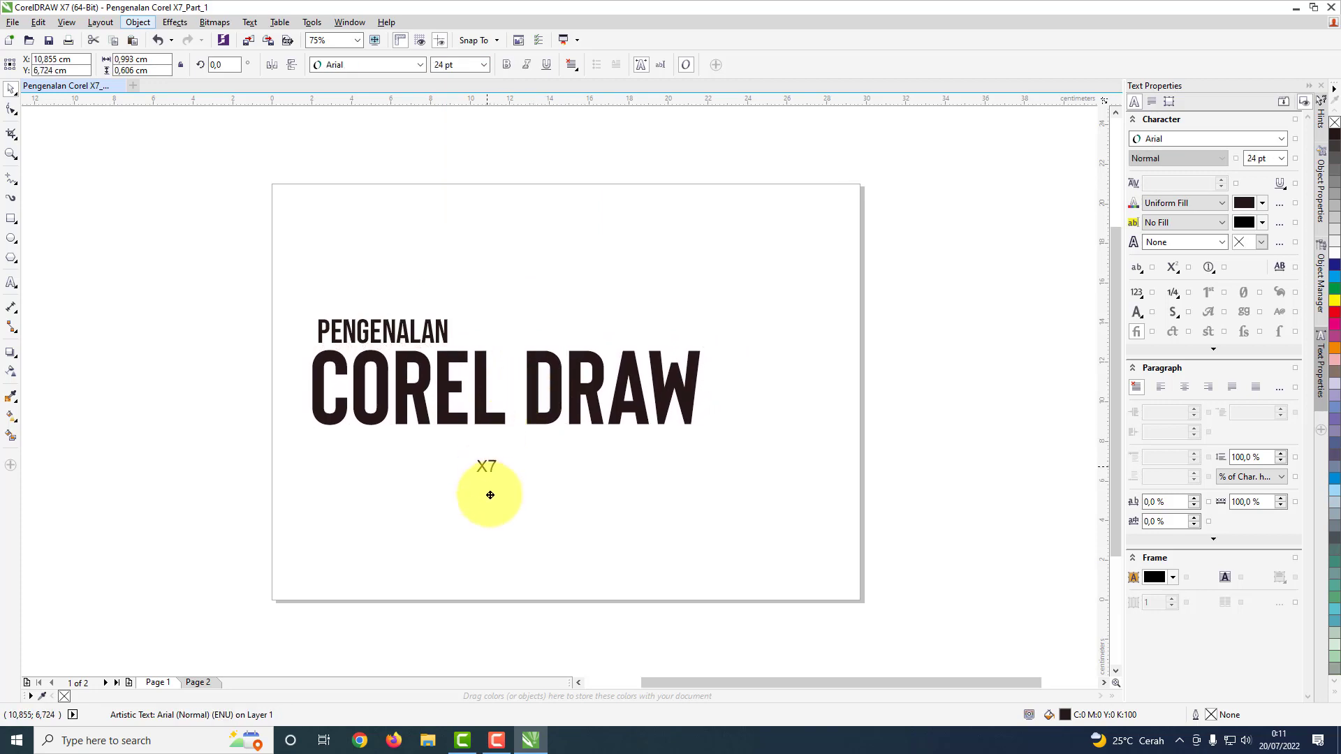
Step: Set the PENGENALAN text's font size to 72 pt
left_click(392, 342)
left_click(371, 268)
left_click(338, 325)
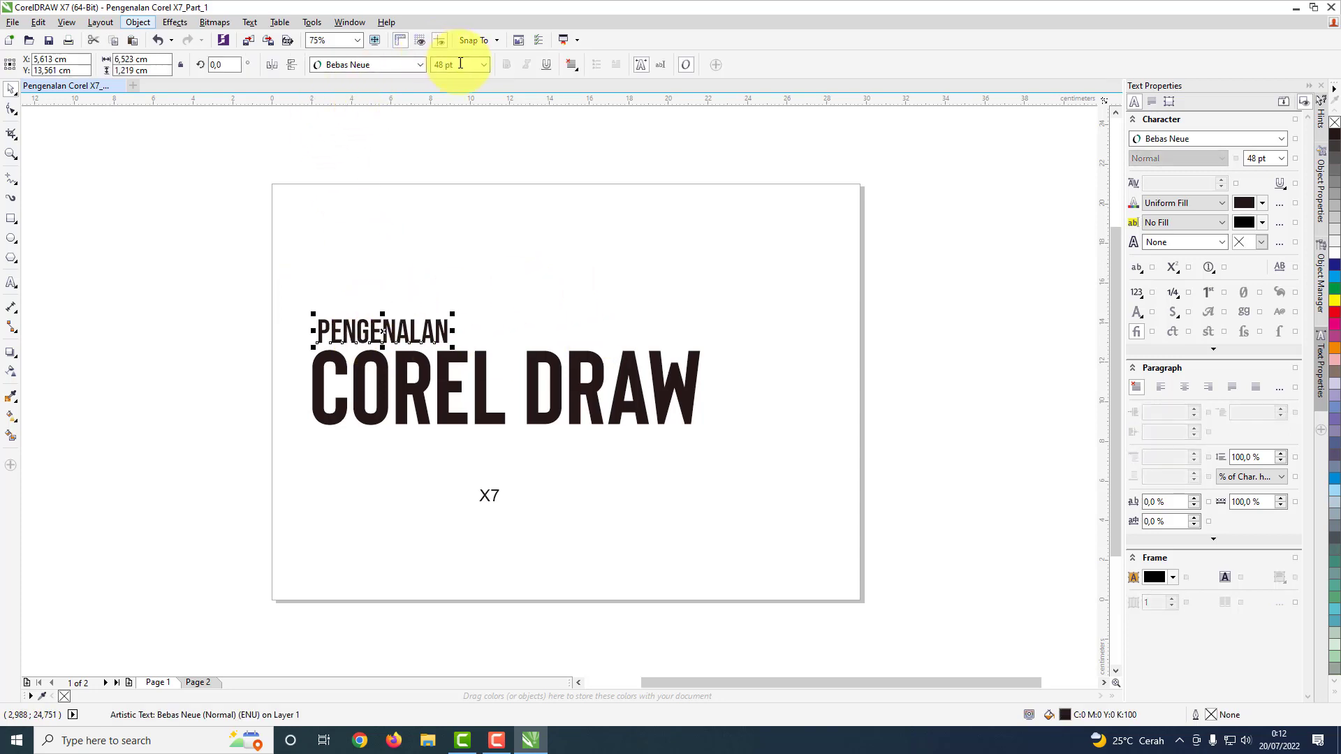
left_click(484, 65)
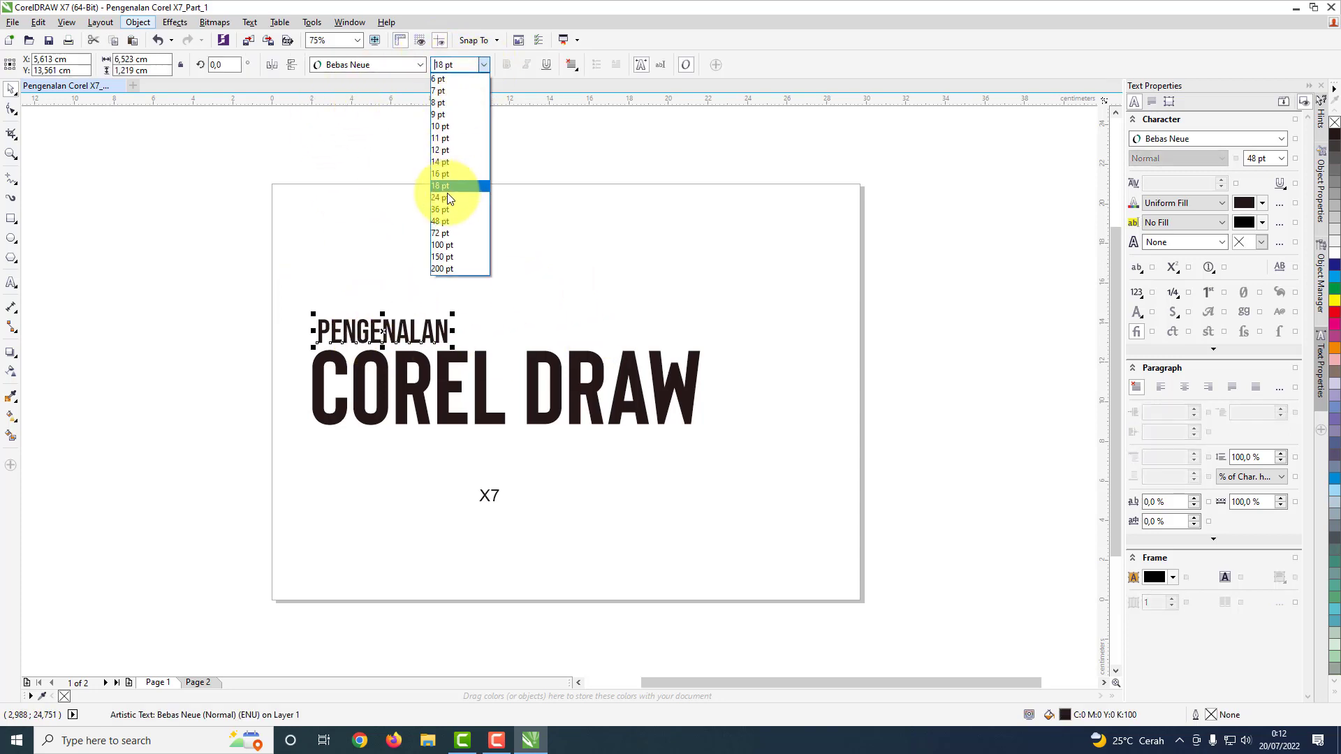
left_click(442, 233)
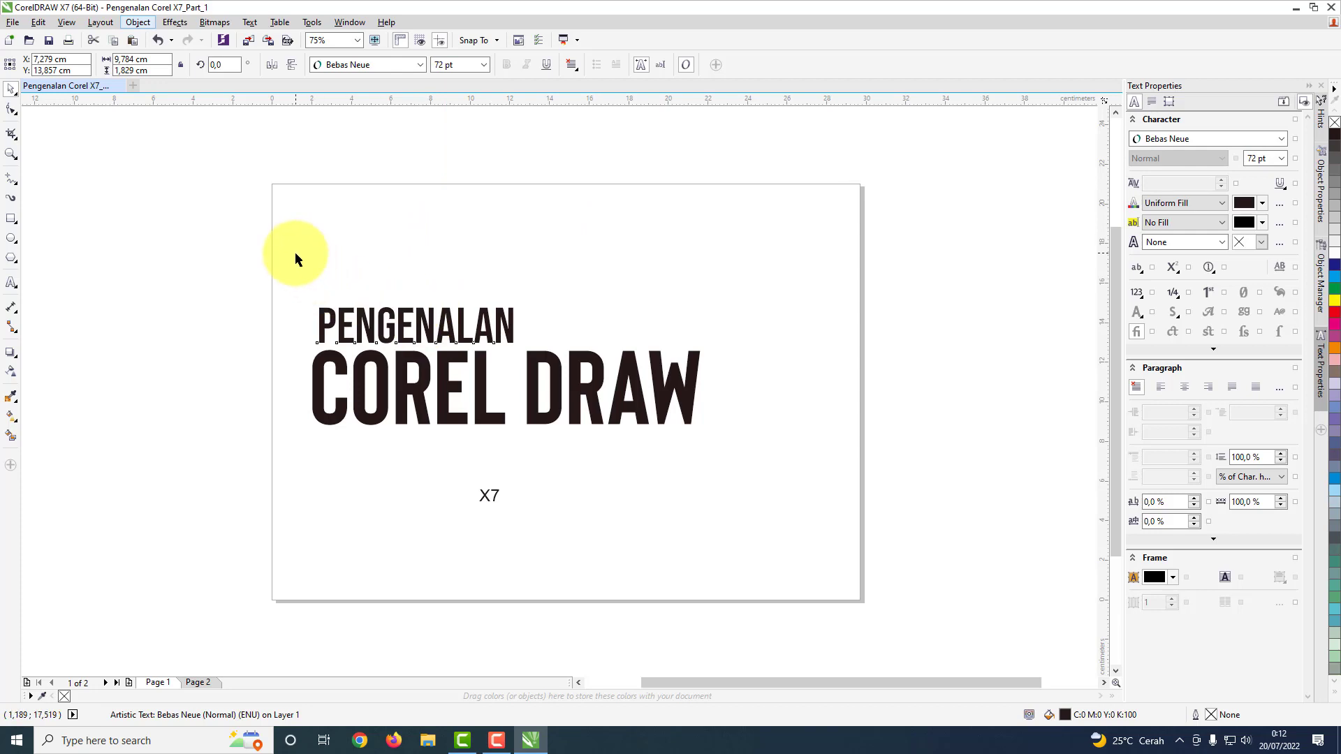
left_click(595, 464)
Step: Set the X7 text in Bison Bold at 200 pt and move it to the right end of COREL DRAW
left_click(481, 494)
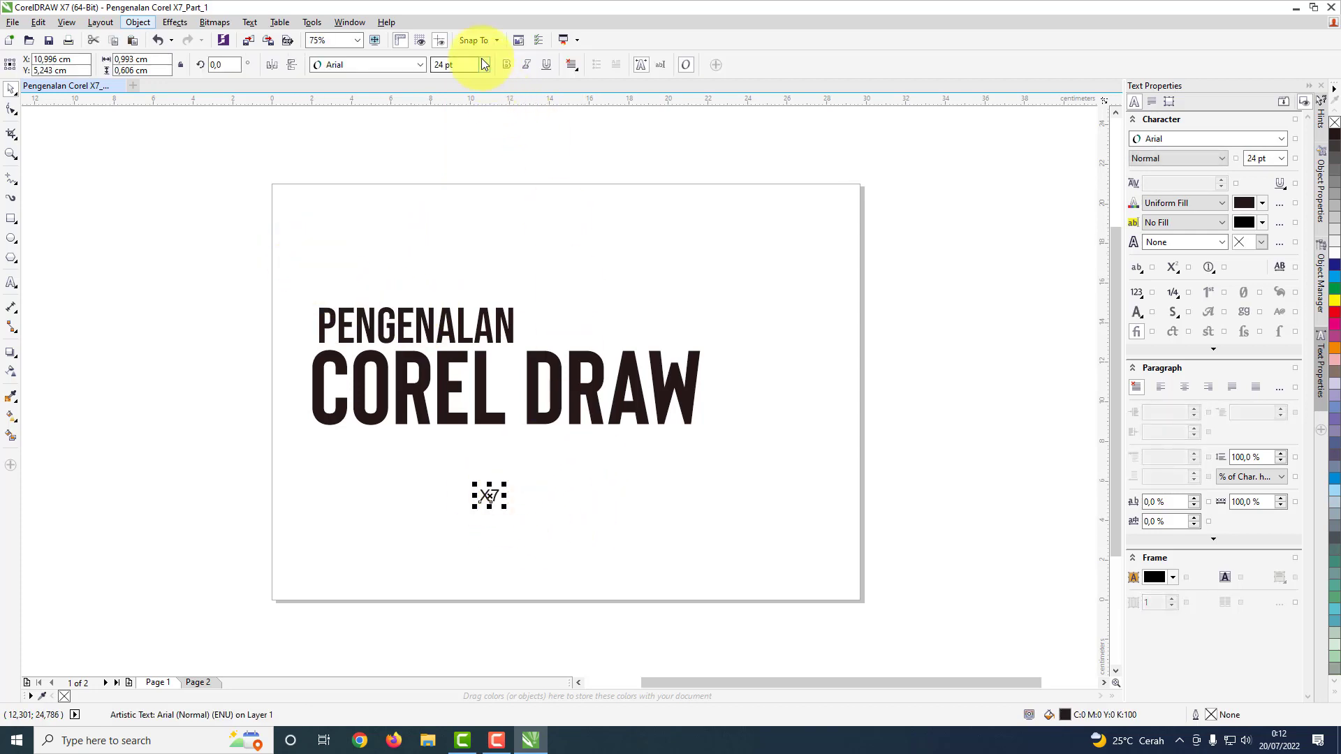
left_click(405, 67)
left_click(380, 115)
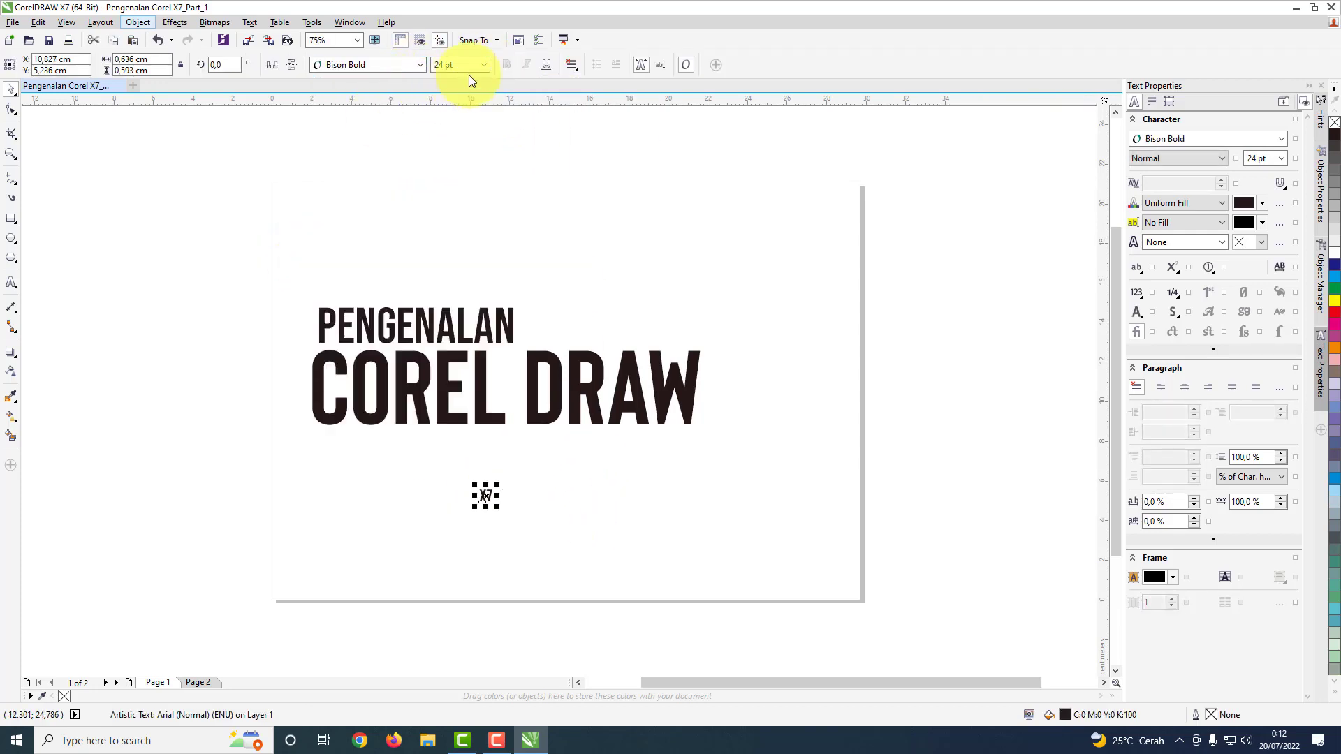
left_click(481, 66)
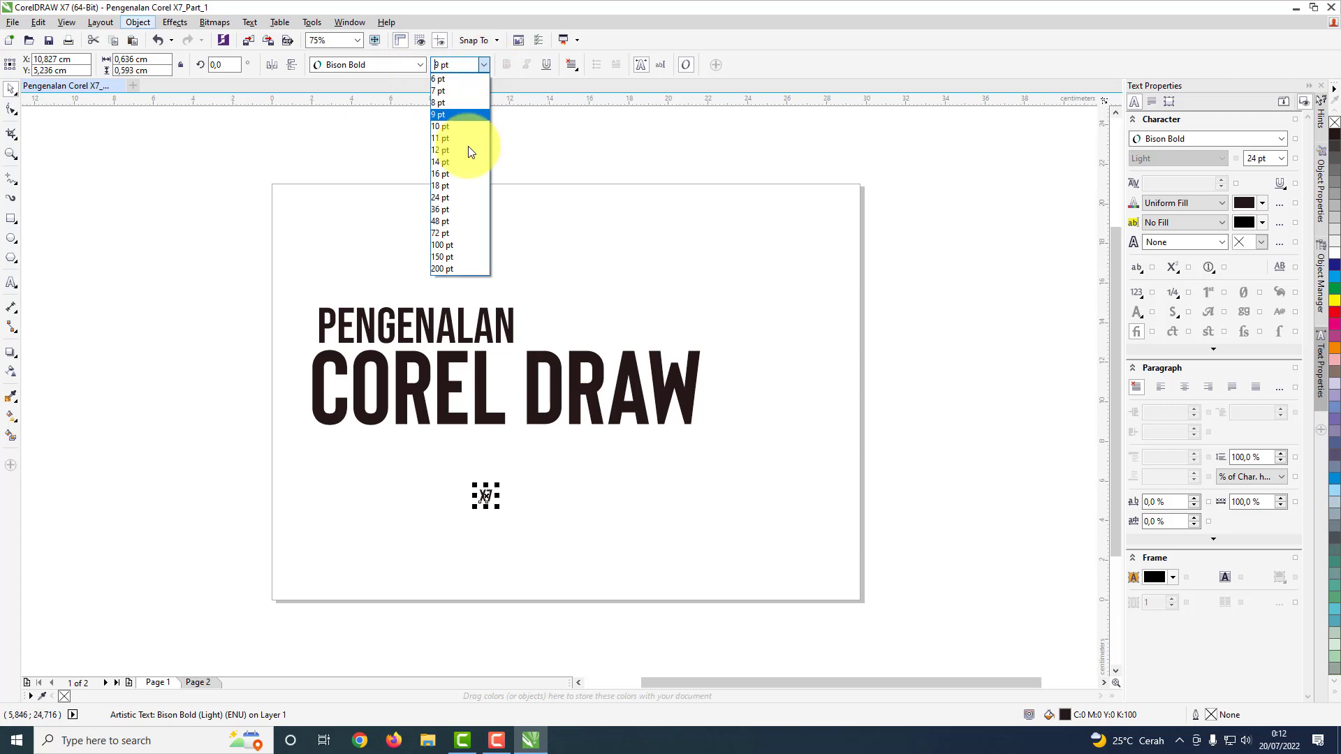
left_click(454, 271)
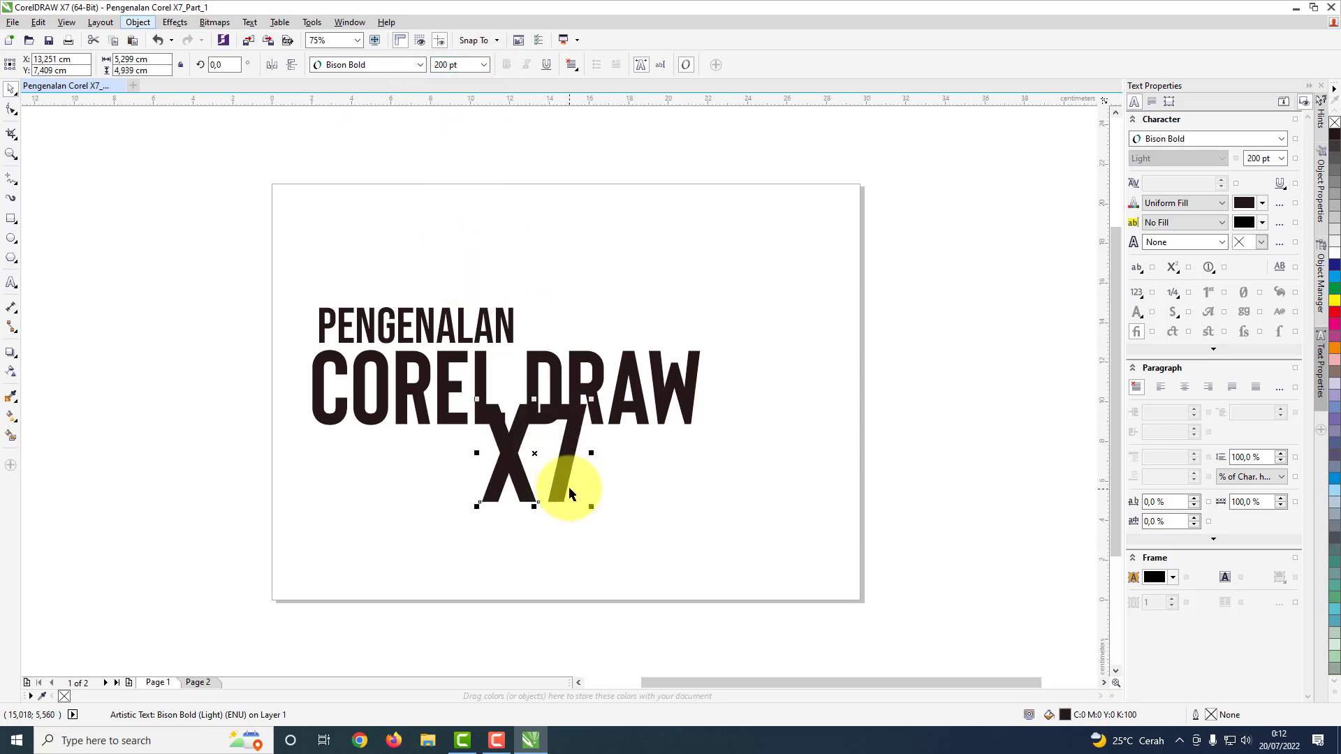
mouse_move(572, 479)
left_mouse_down()
mouse_move(829, 389)
mouse_move(783, 406)
left_mouse_up()
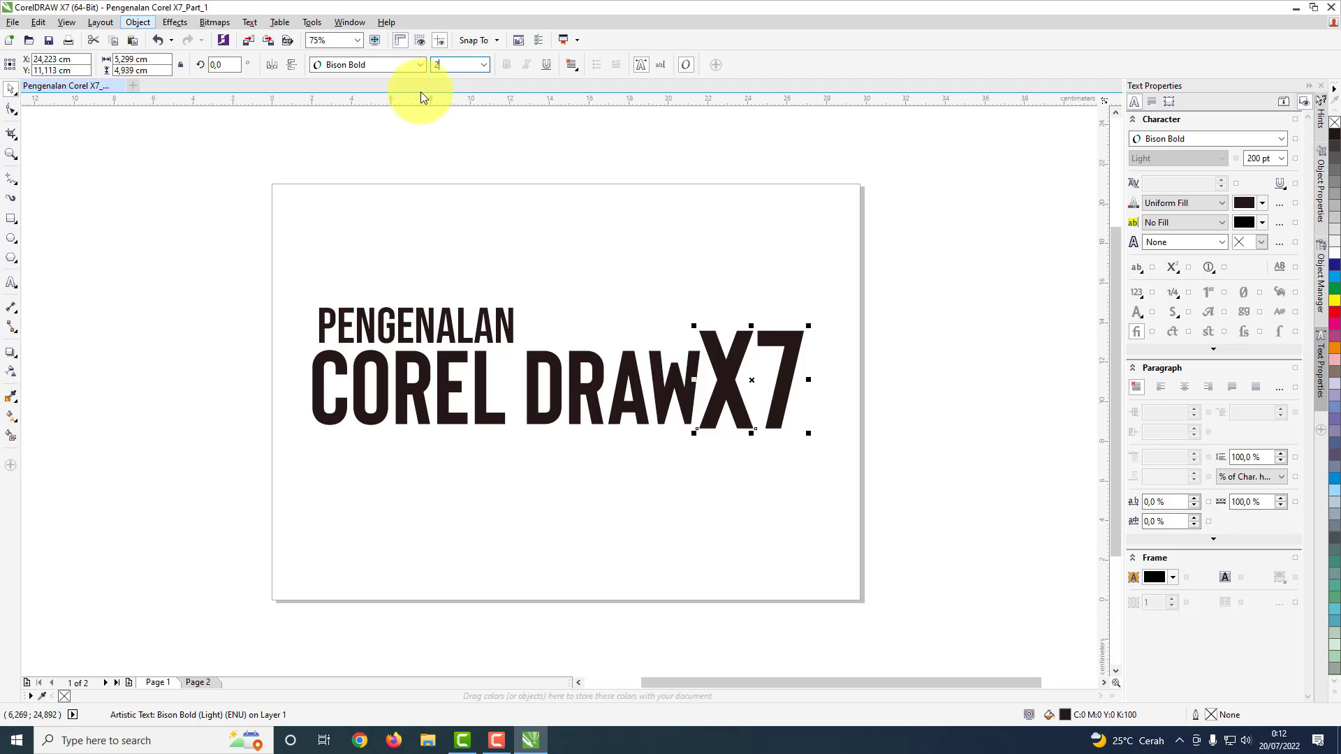
Step: Set the X7 text's font size to 250 pt and shift it slightly up against the end of COREL DRAW
type("250")
key("Return")
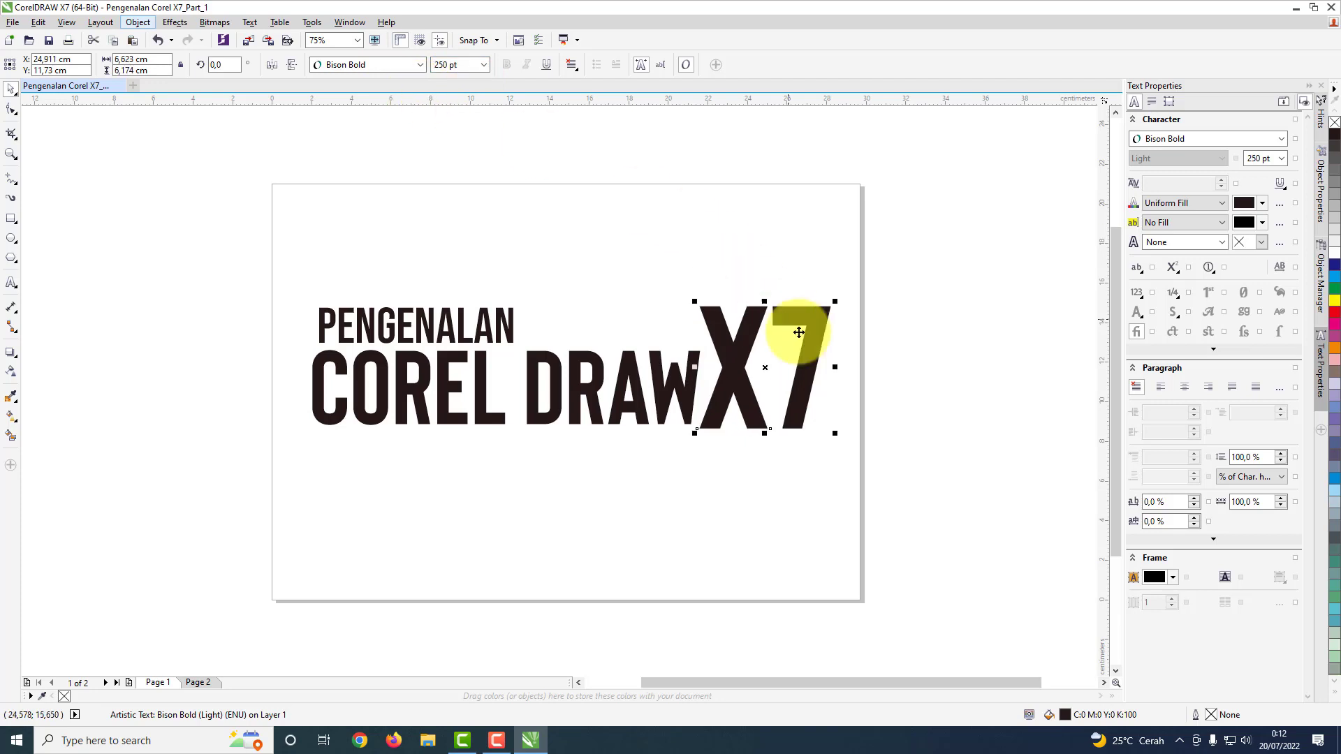
left_click_drag(742, 370, 748, 367)
left_click(757, 457)
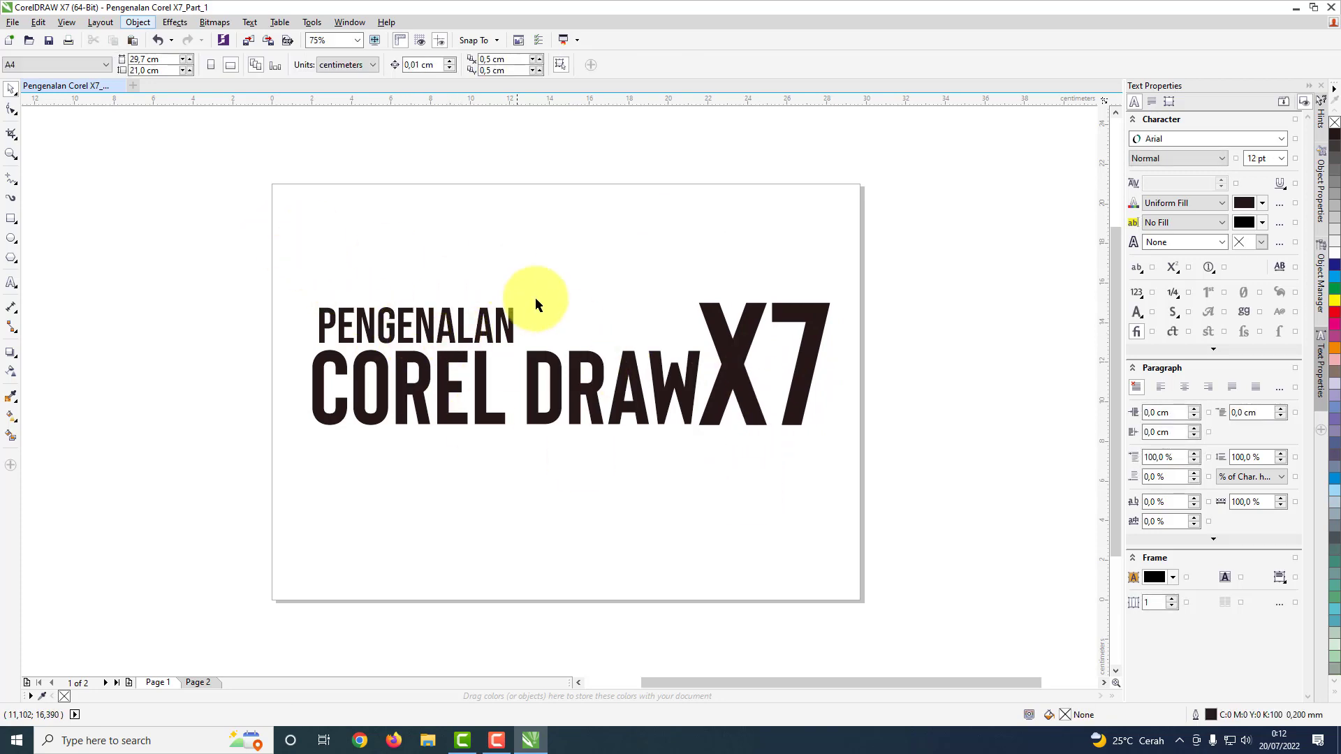
Step: Fill the PENGENALAN text with green (C100 M0 Y100 K0)
left_click(459, 333)
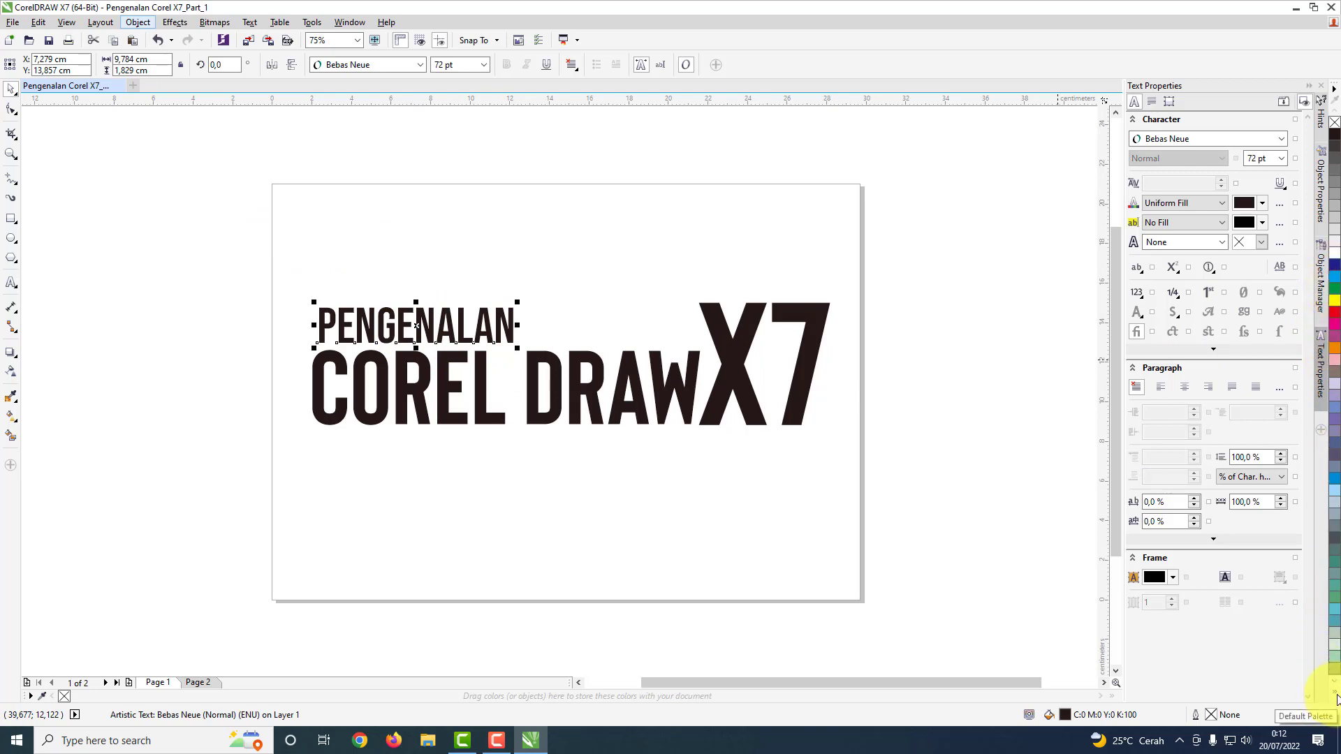
left_click(1335, 696)
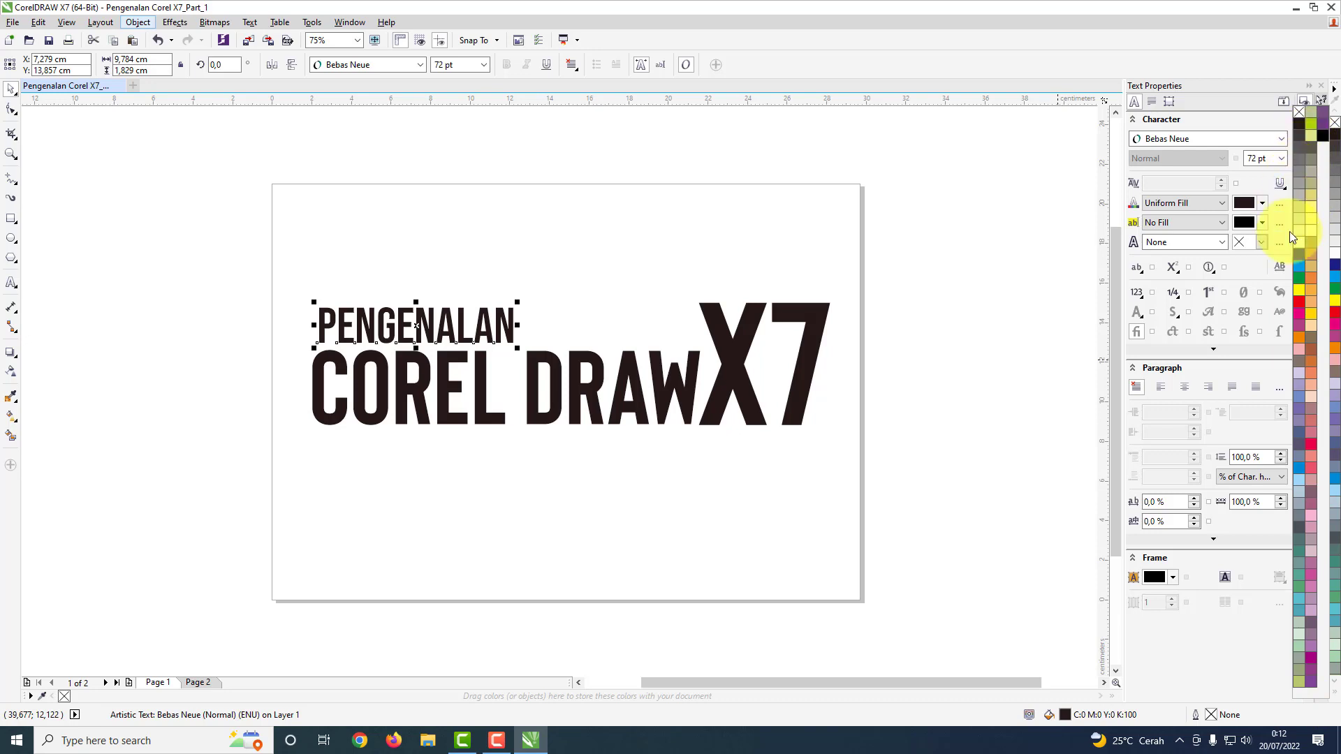
left_click(1301, 280)
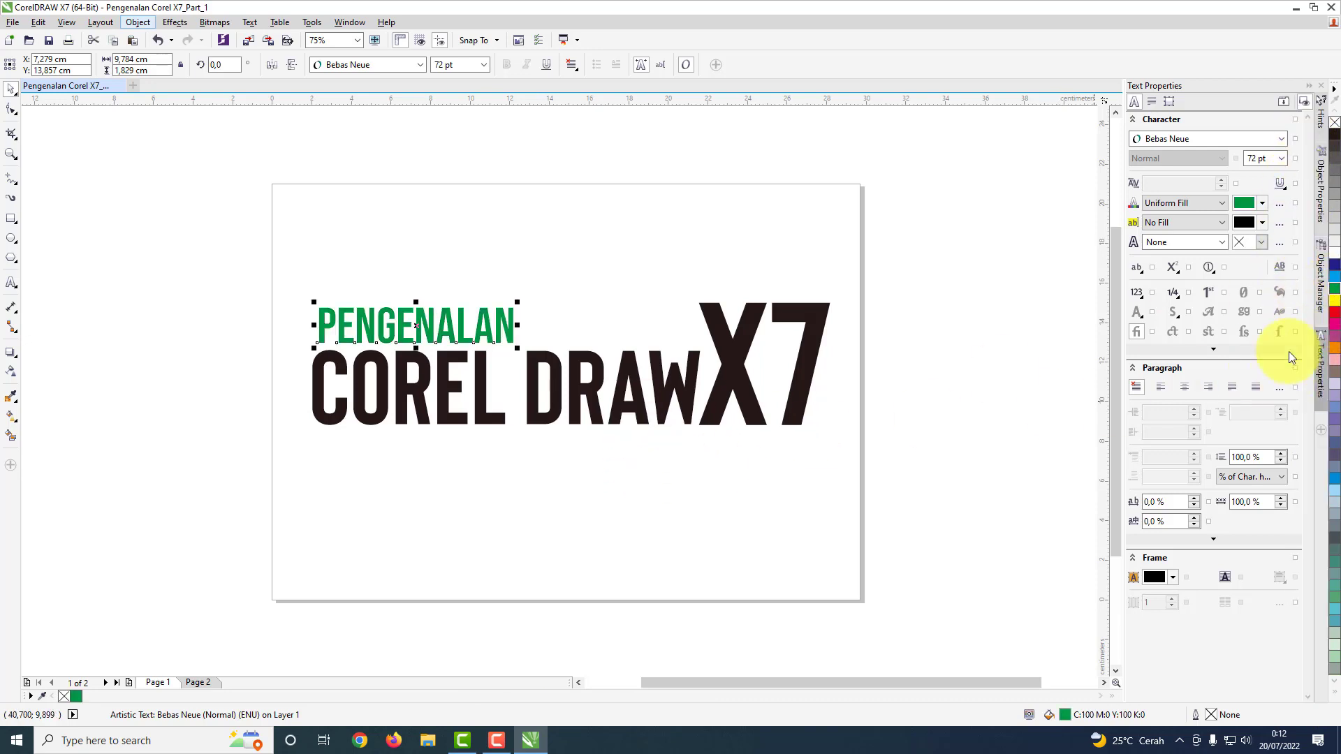
left_click(634, 419)
left_click(503, 338)
left_click(550, 283)
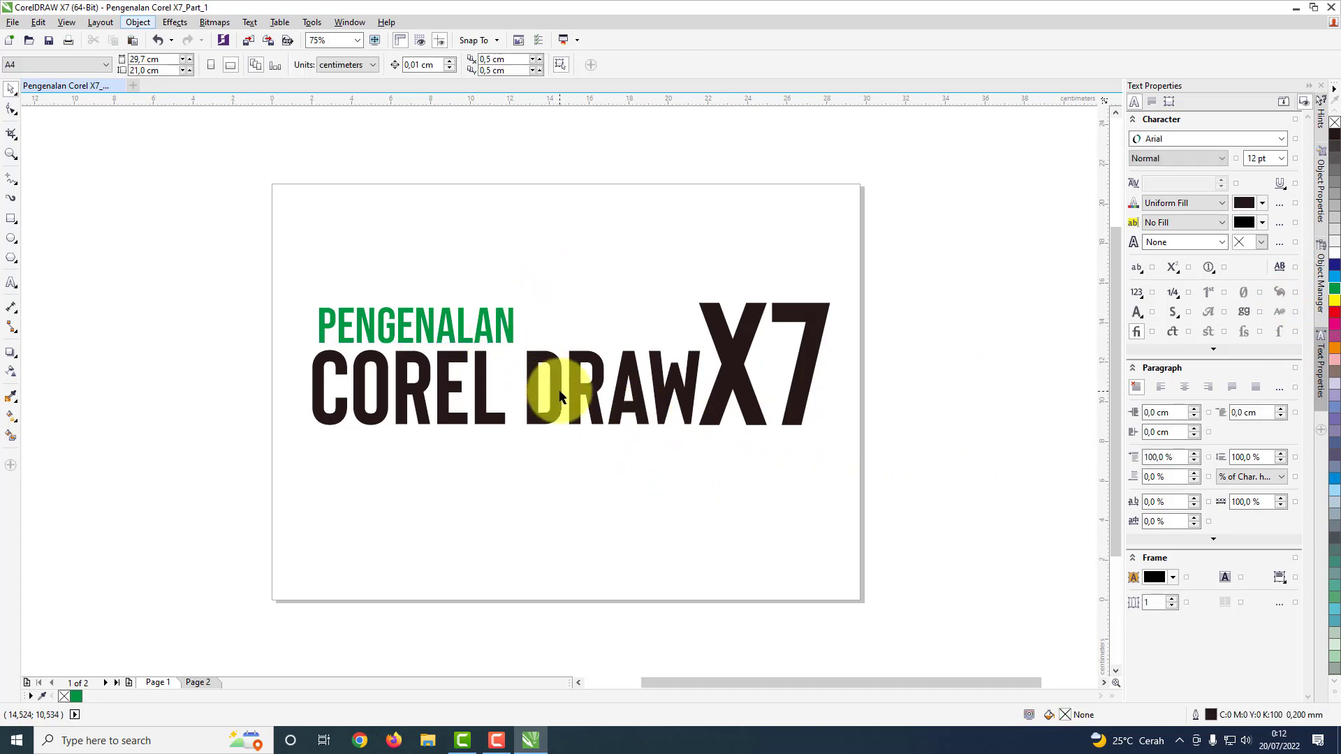
Step: Fill the COREL DRAW and X7 texts with the same green (C100 M0 Y100 K0)
left_click(551, 388)
left_click(1335, 294)
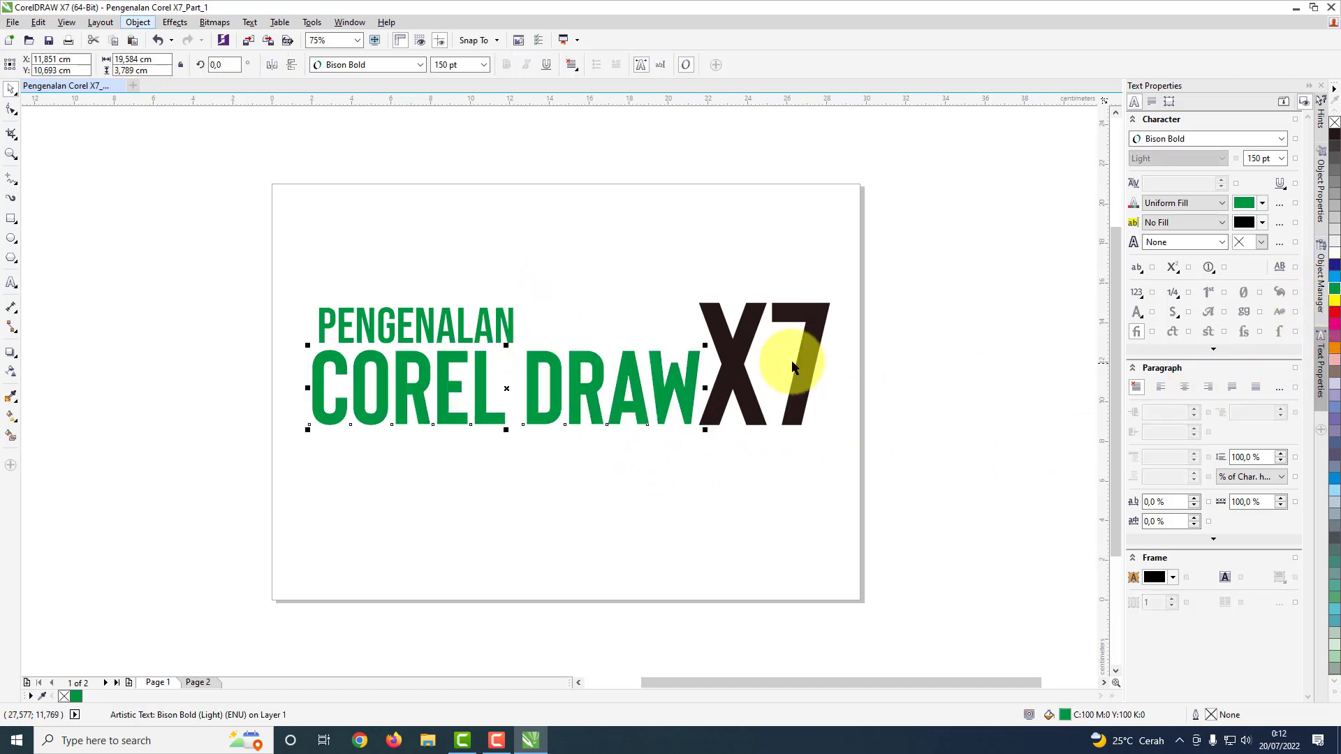
left_click(739, 344)
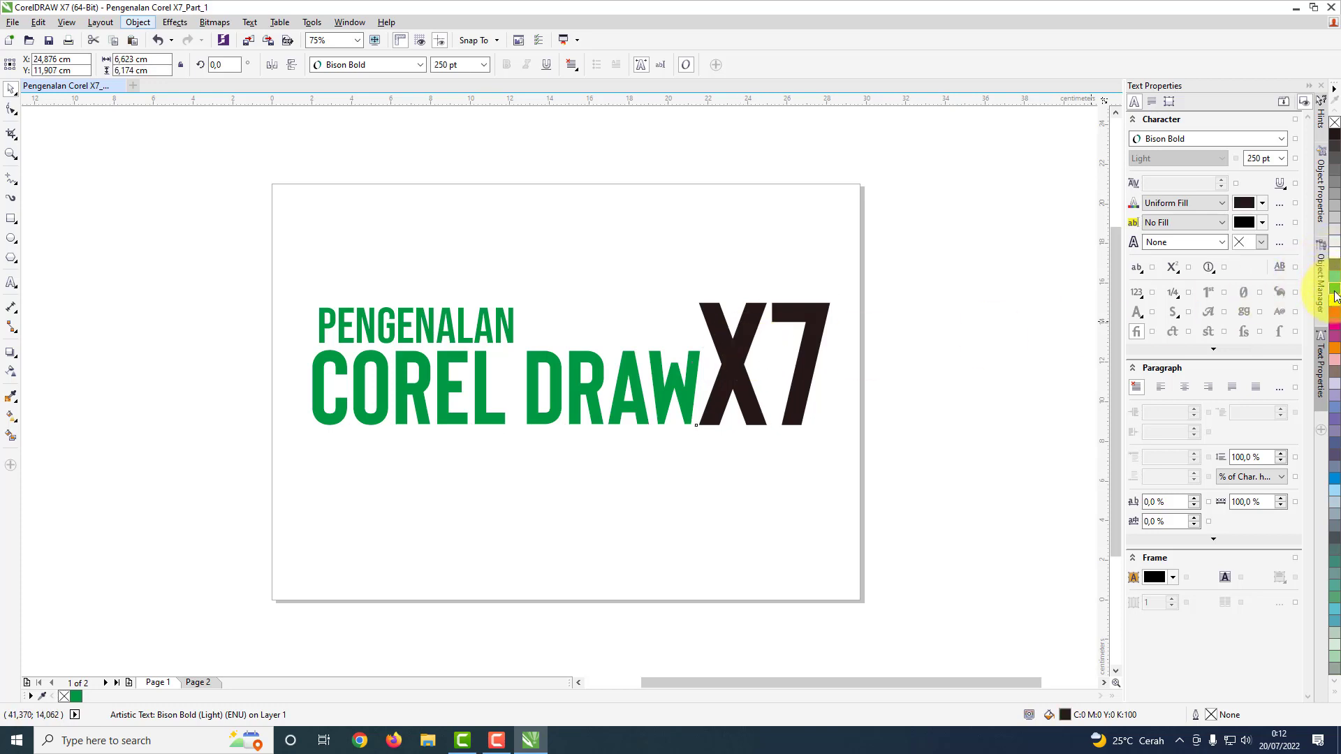
left_click(1335, 295)
Step: Try a muted teal, Spring Green and black as fills for PENGENALAN and return it to green
left_click(514, 328)
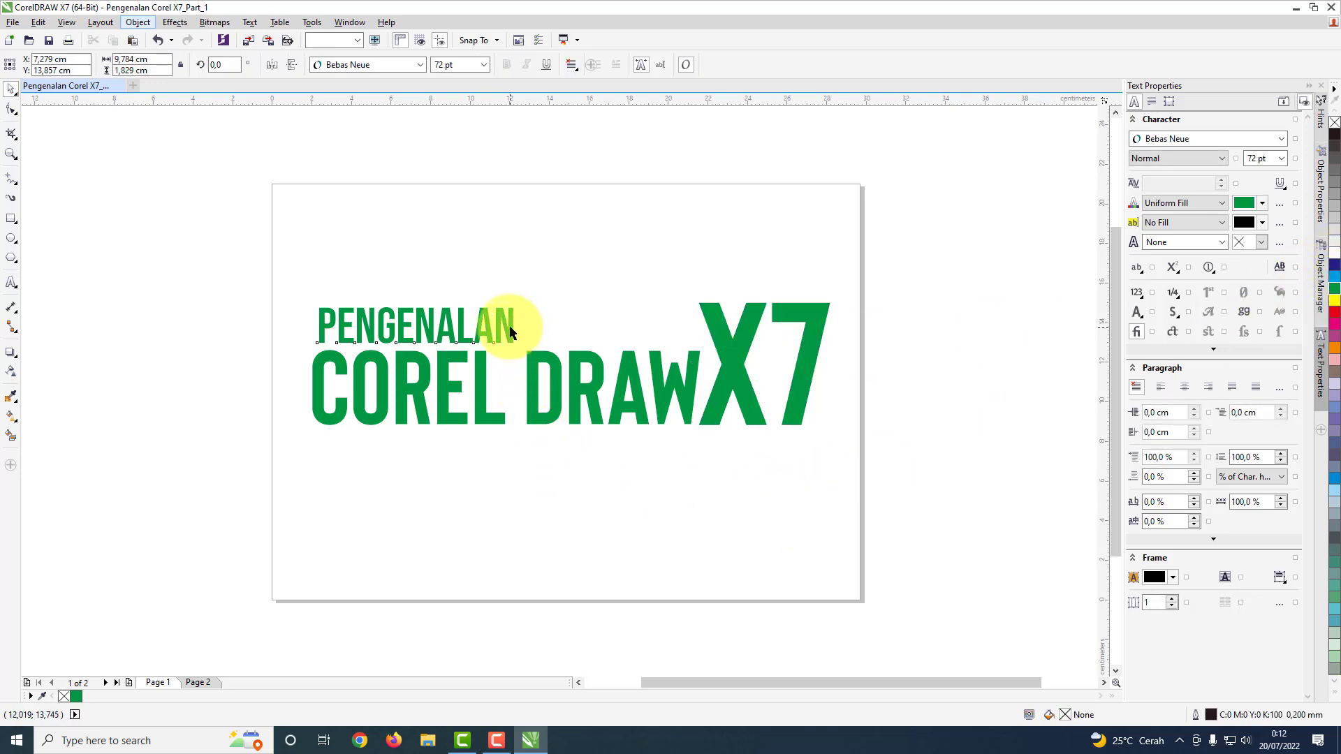
left_click(1335, 562)
left_click(1334, 697)
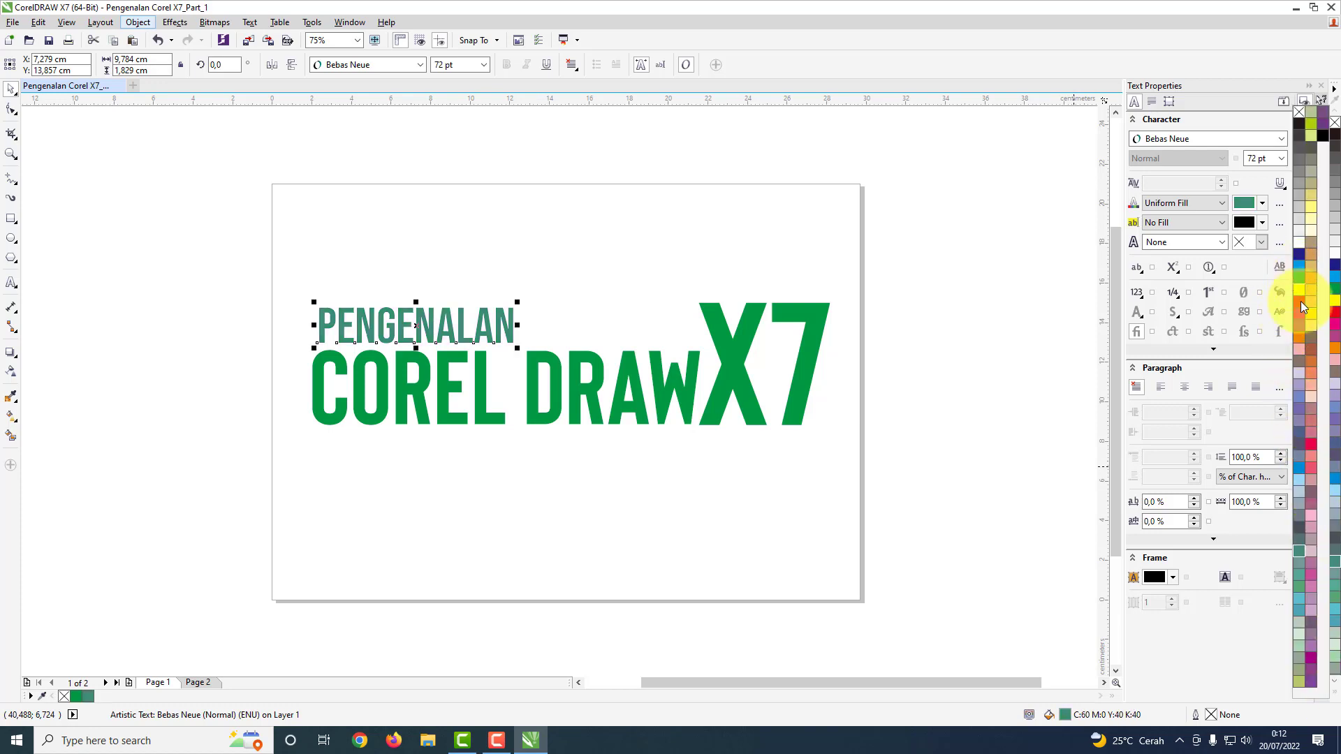
left_click(1303, 590)
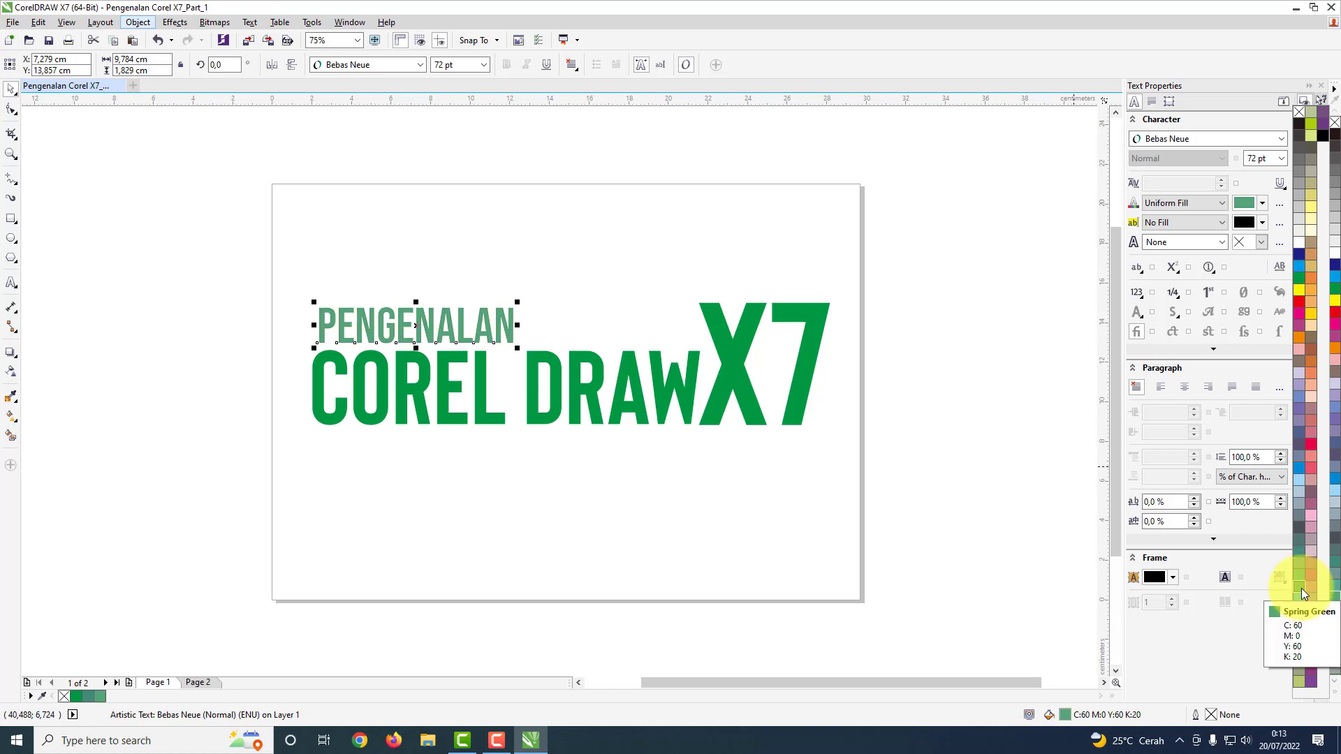
left_click(1302, 279)
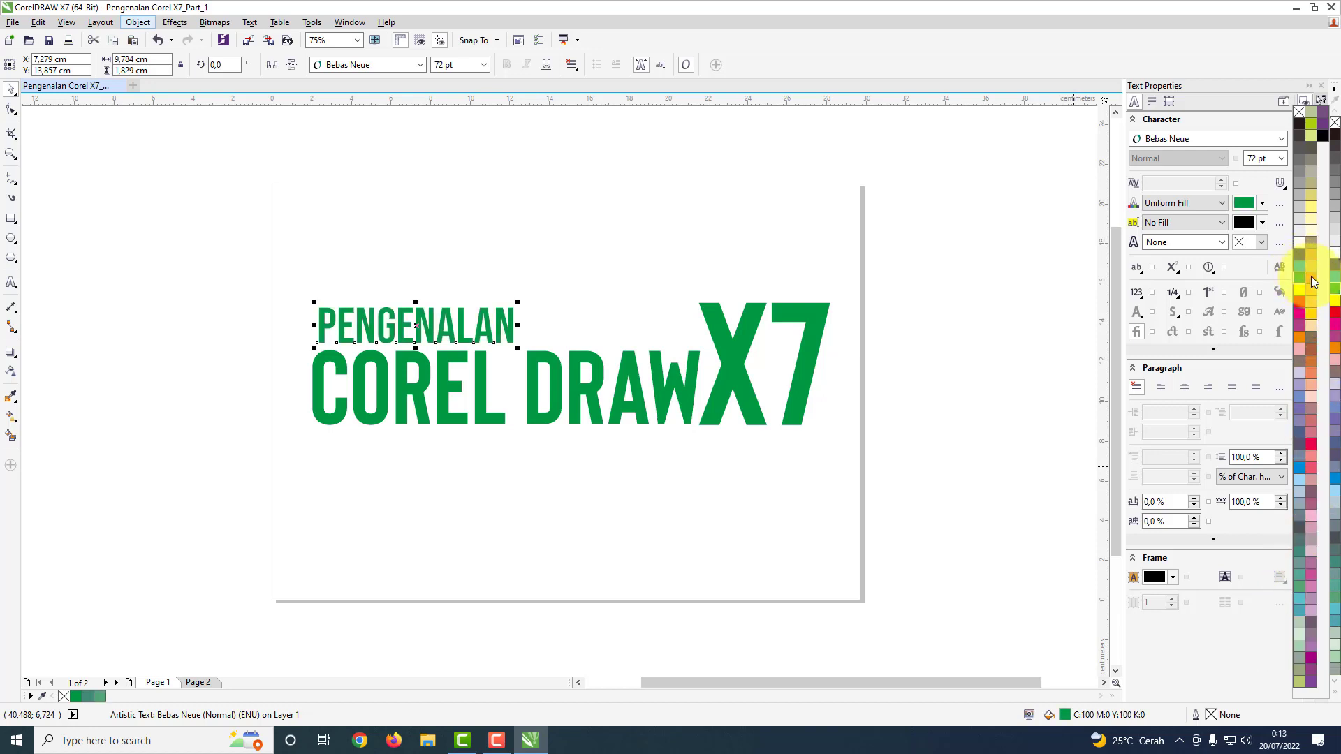
left_click(1300, 123)
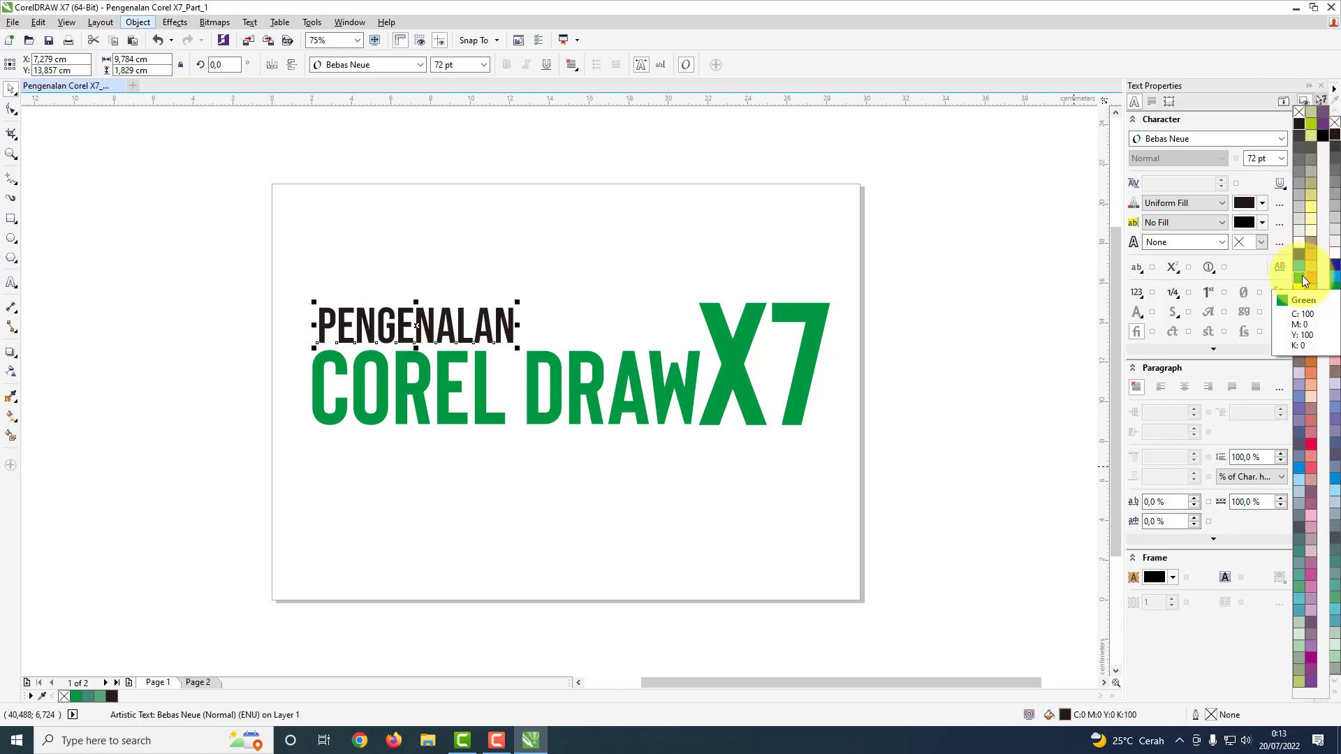
left_click(1301, 277)
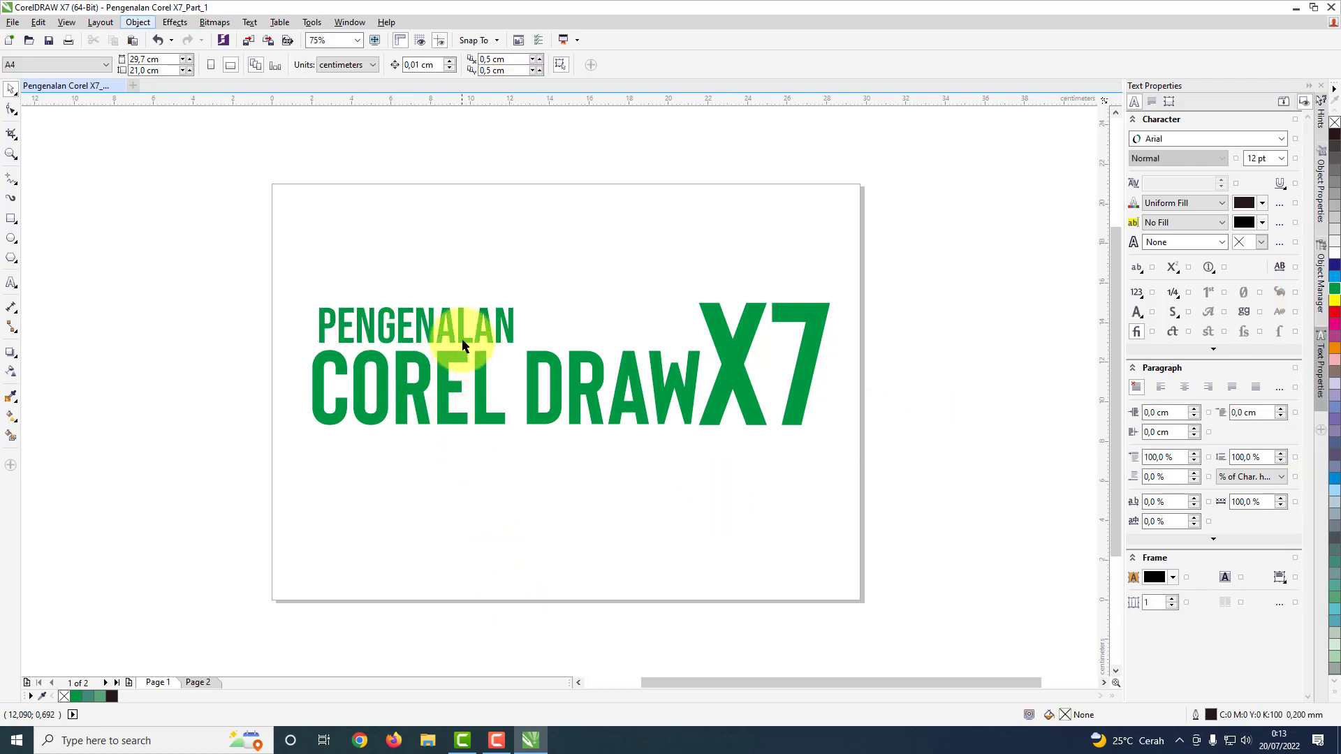
Step: Set the text alignment of PENGENALAN and COREL DRAW together to left
left_click(464, 317)
left_click(455, 395, "shift")
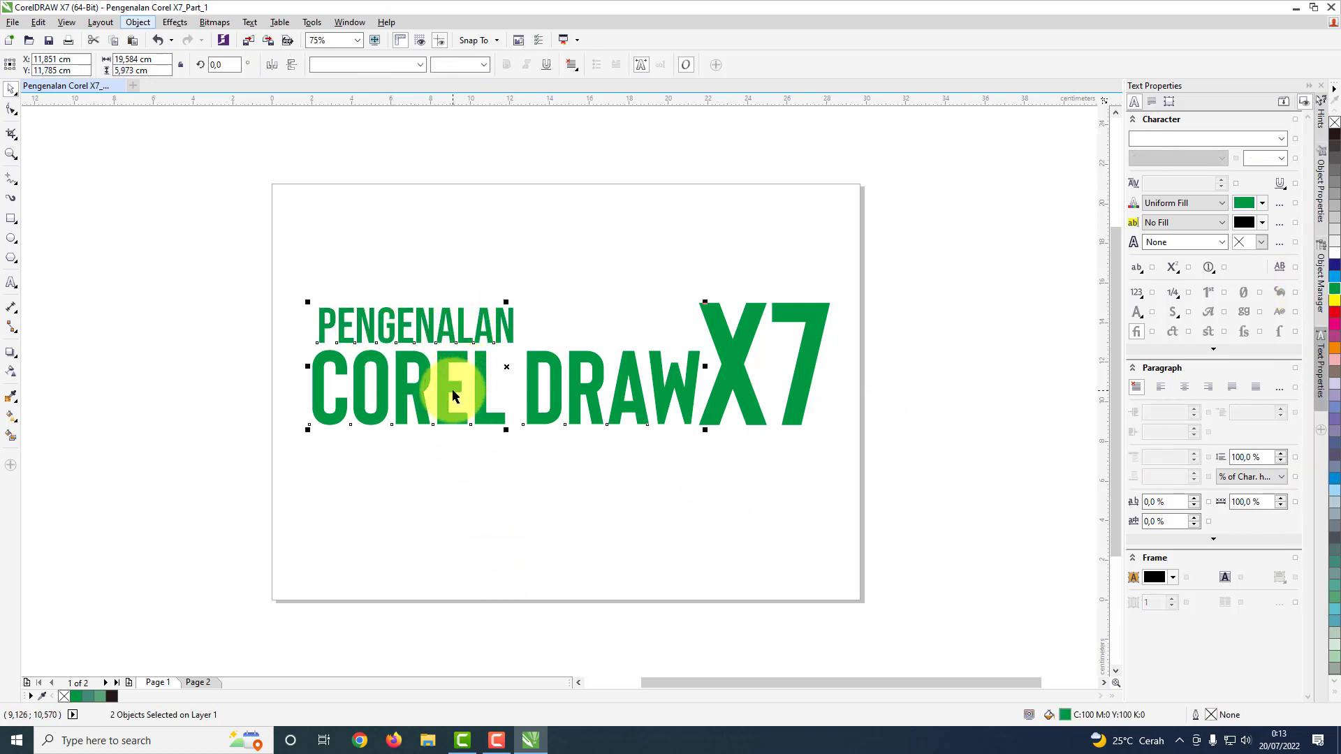
left_click(473, 234)
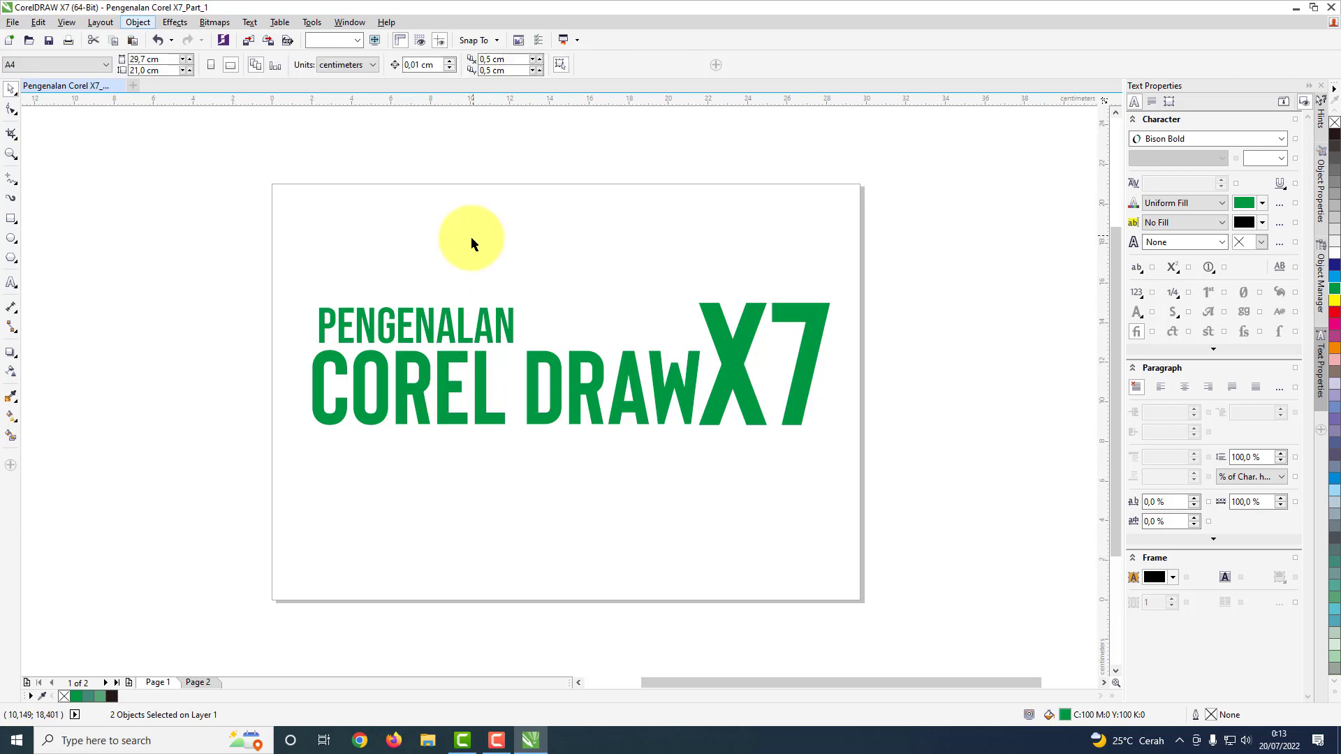
left_click(425, 330)
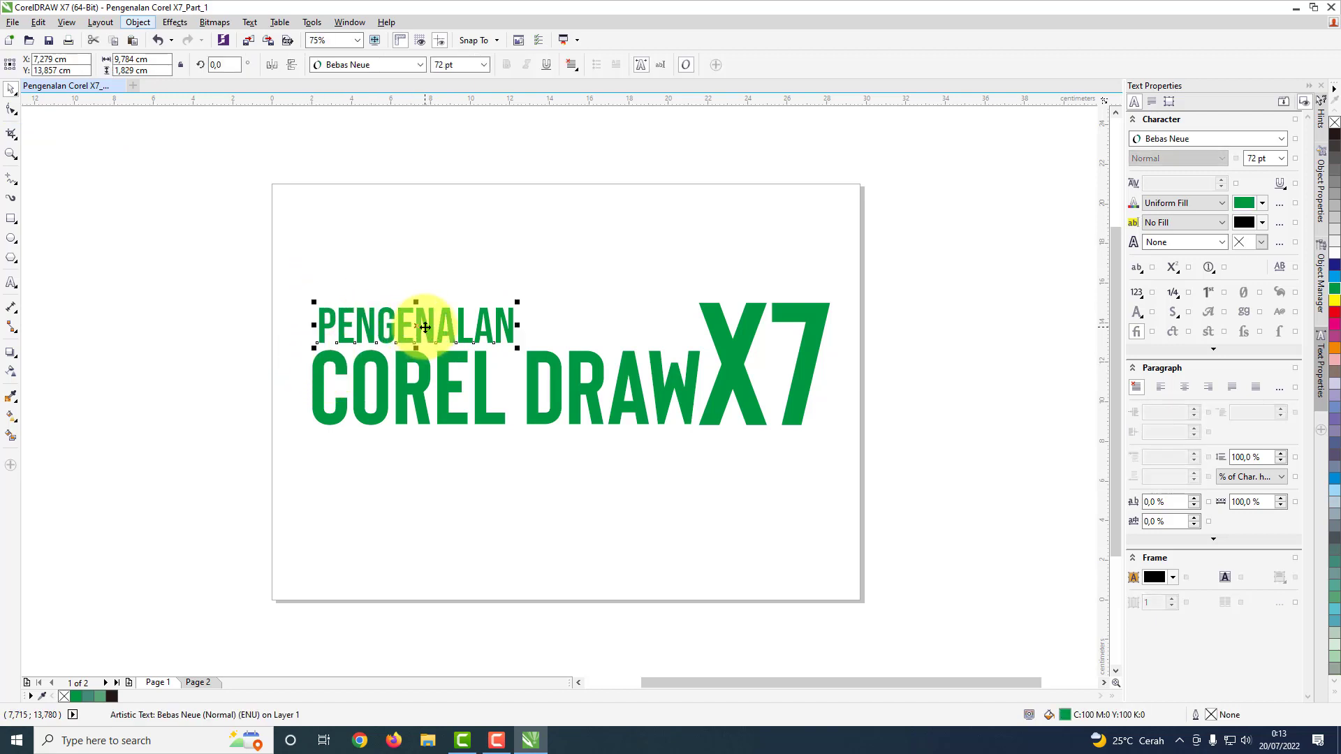
left_click(428, 385, "shift")
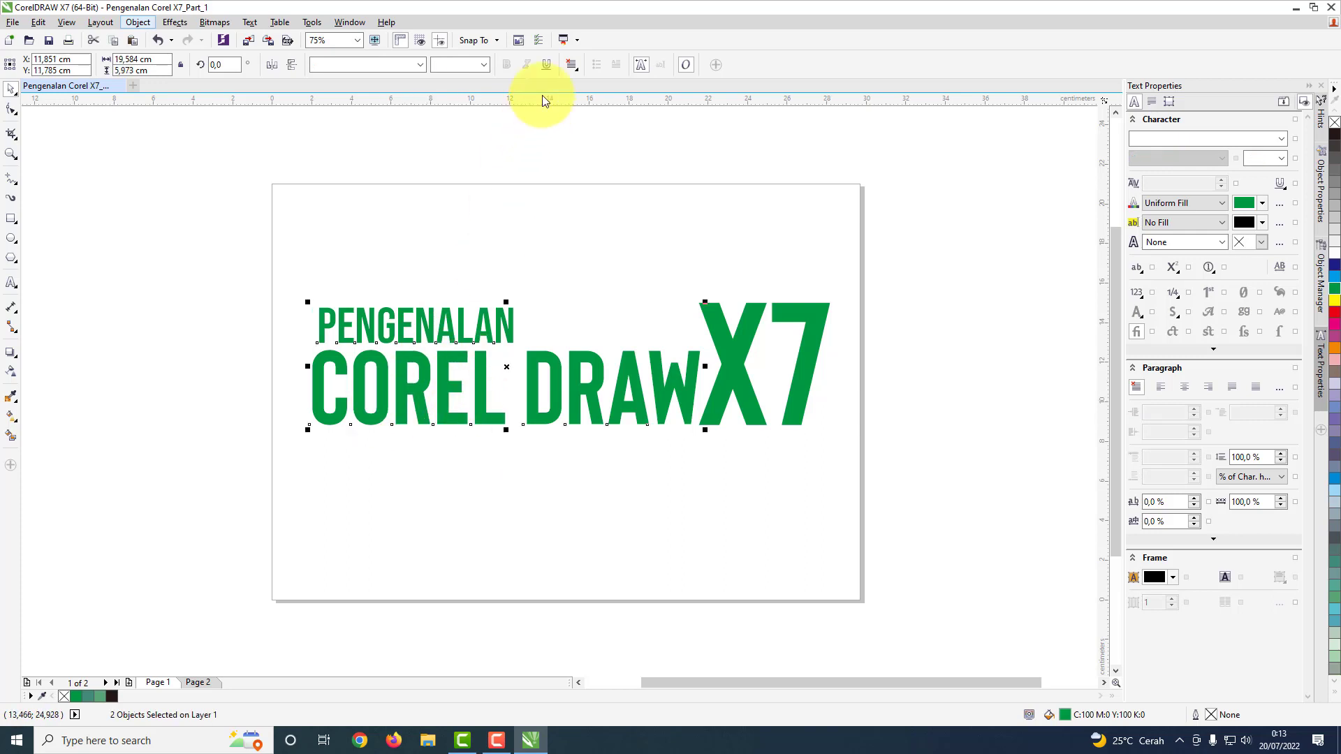
left_click(571, 64)
left_click(586, 98)
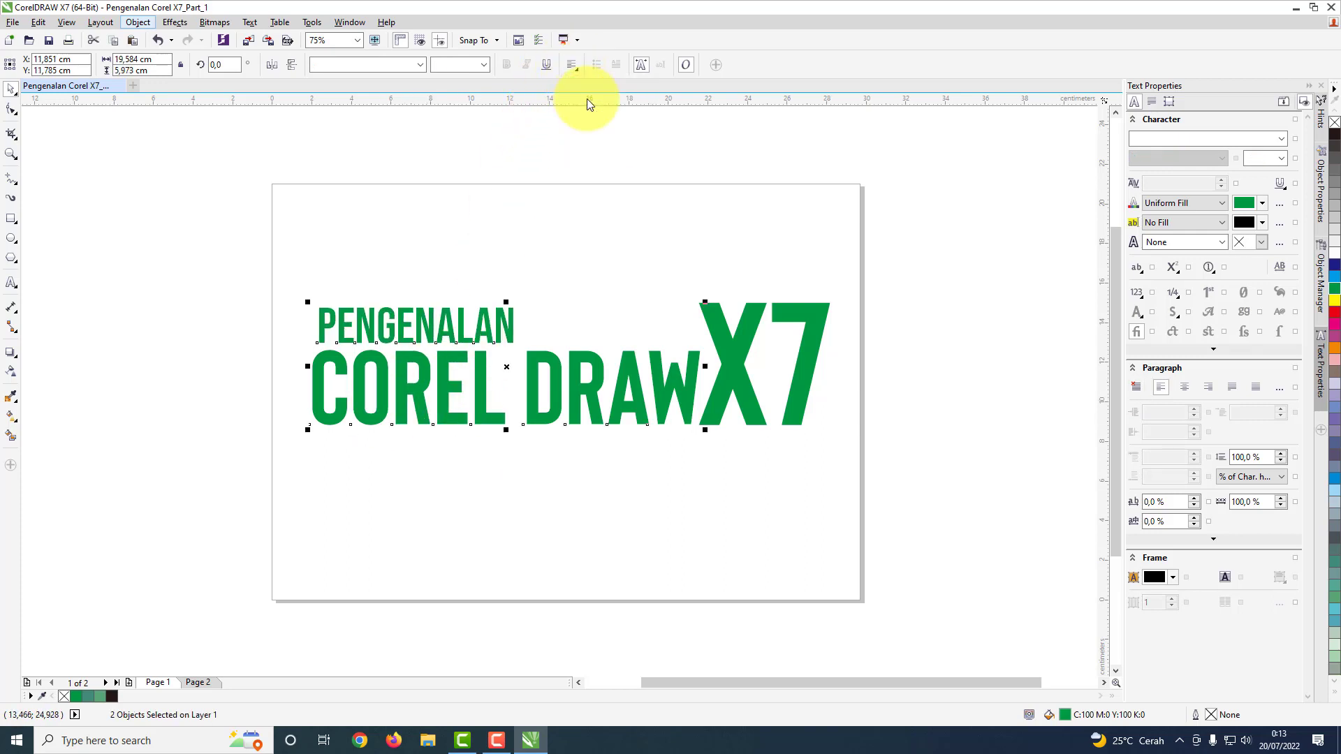
left_click(508, 293)
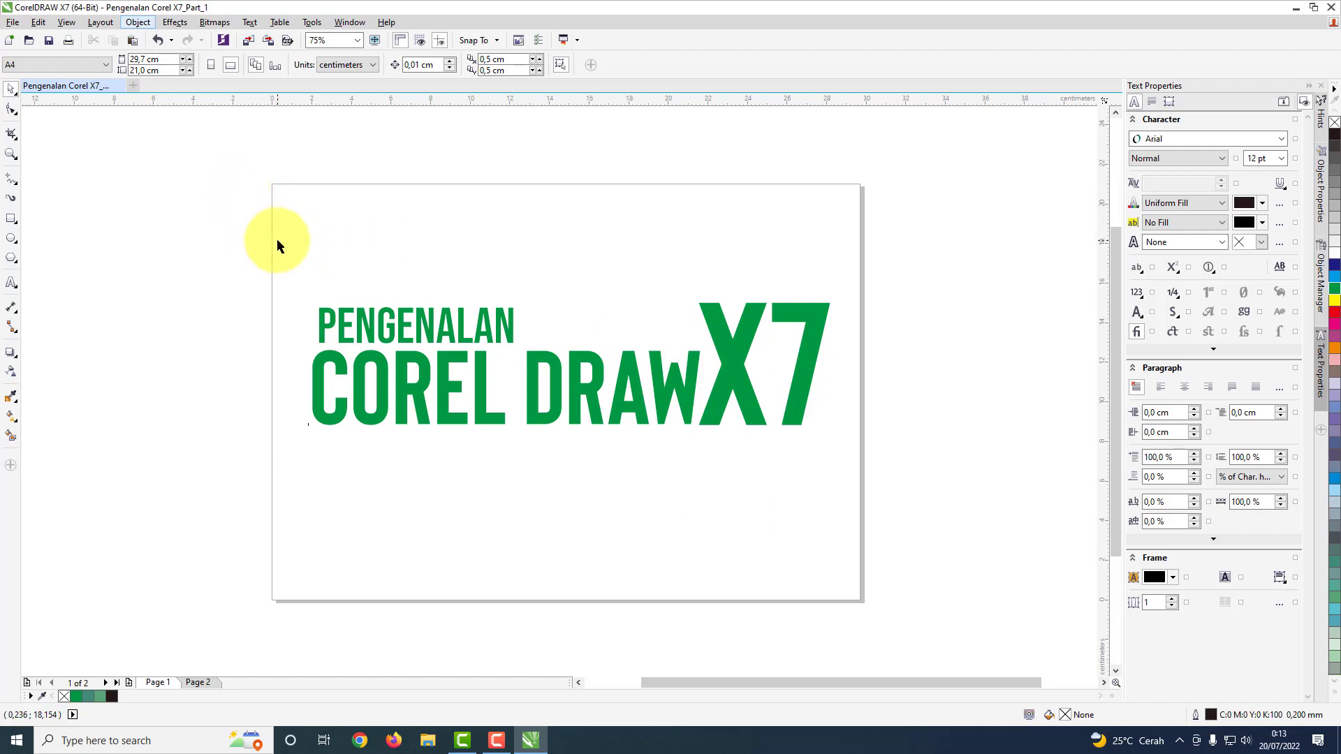
Step: Group the PENGENALAN, COREL DRAW and X7 texts into one object
left_click_drag(274, 234, 856, 489)
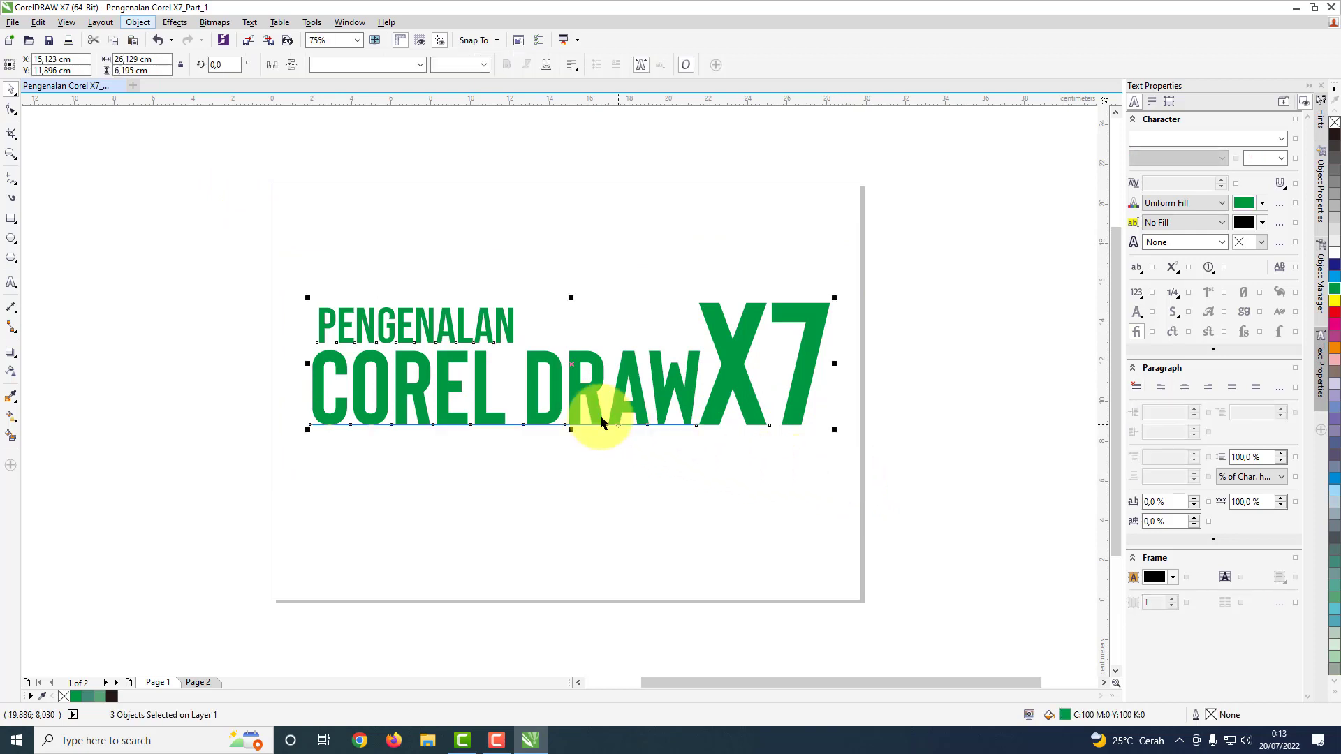
right_click(554, 386)
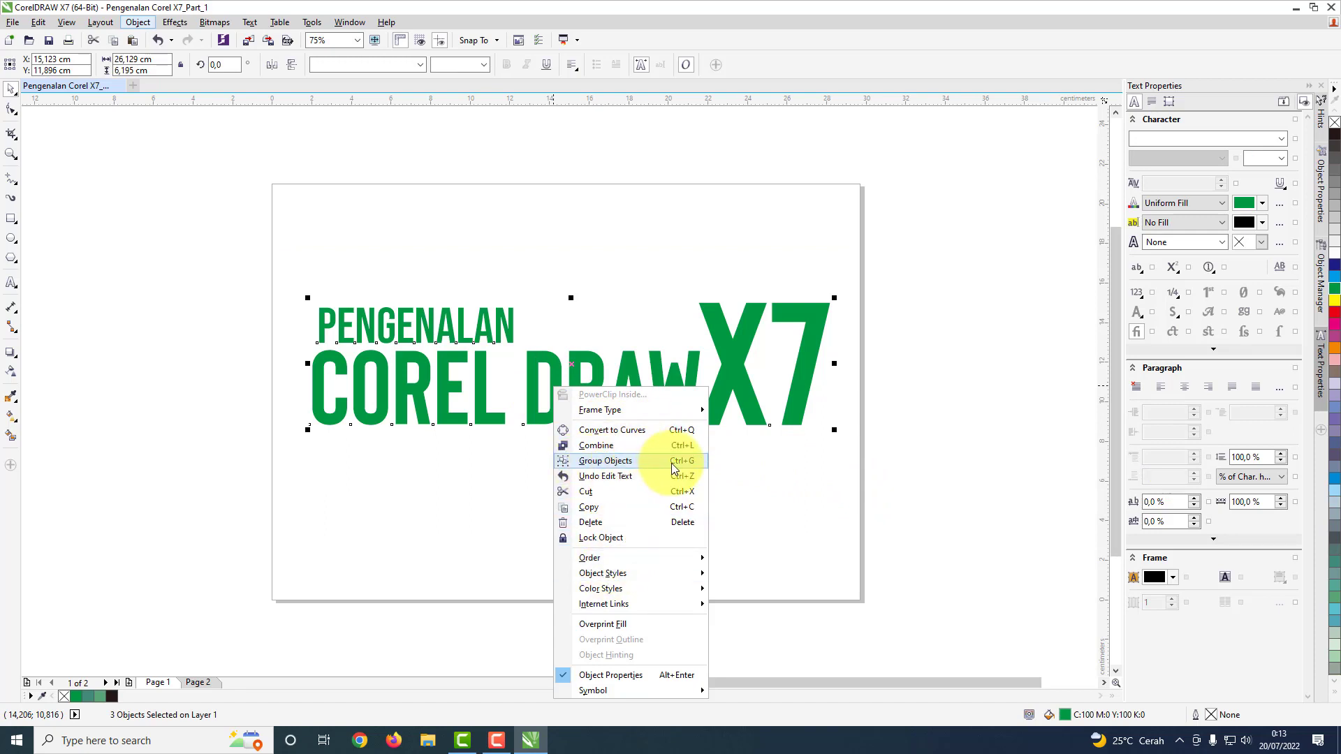
left_click(604, 463)
Step: Move the grouped title around the page and leave it near the centre, at about X 15.02 cm, Y 11.19 cm
mouse_move(576, 386)
left_mouse_down()
mouse_move(568, 509)
mouse_move(563, 409)
mouse_move(569, 509)
mouse_move(581, 509)
mouse_move(576, 313)
left_mouse_up()
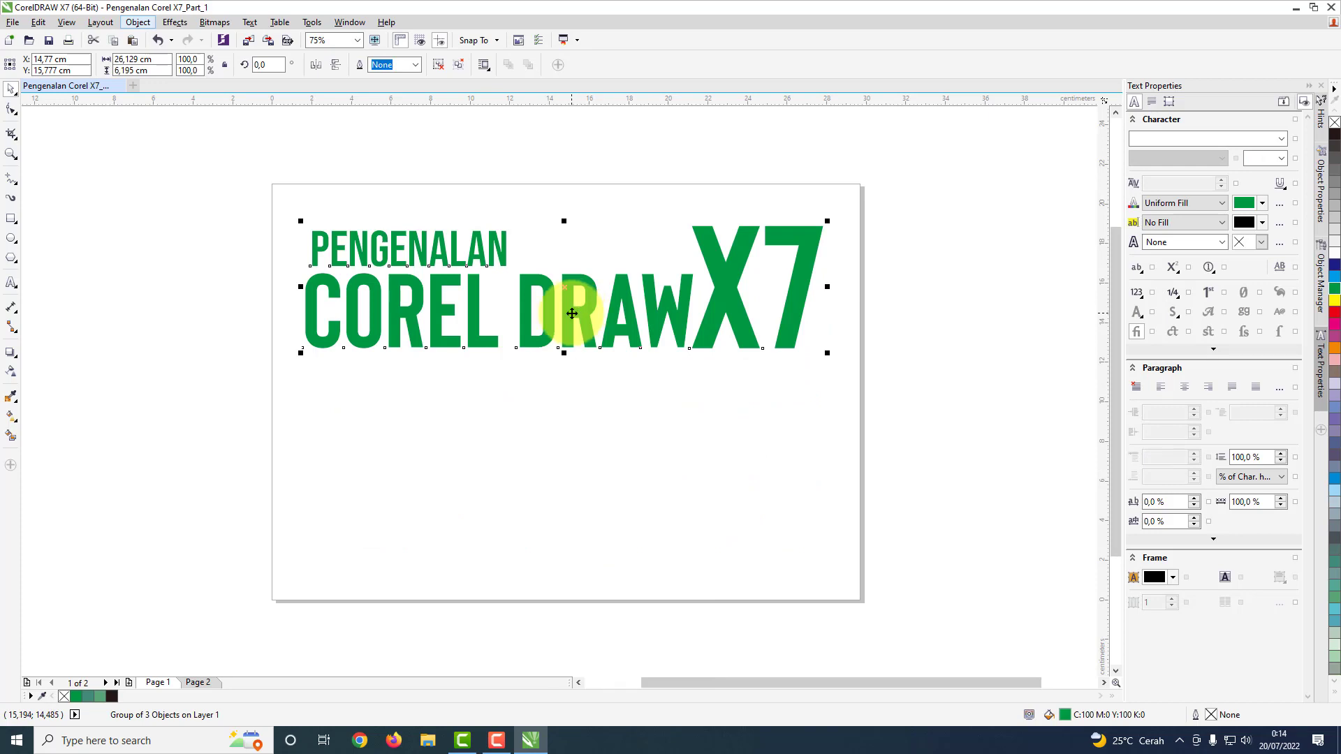
left_click_drag(569, 291, 575, 375)
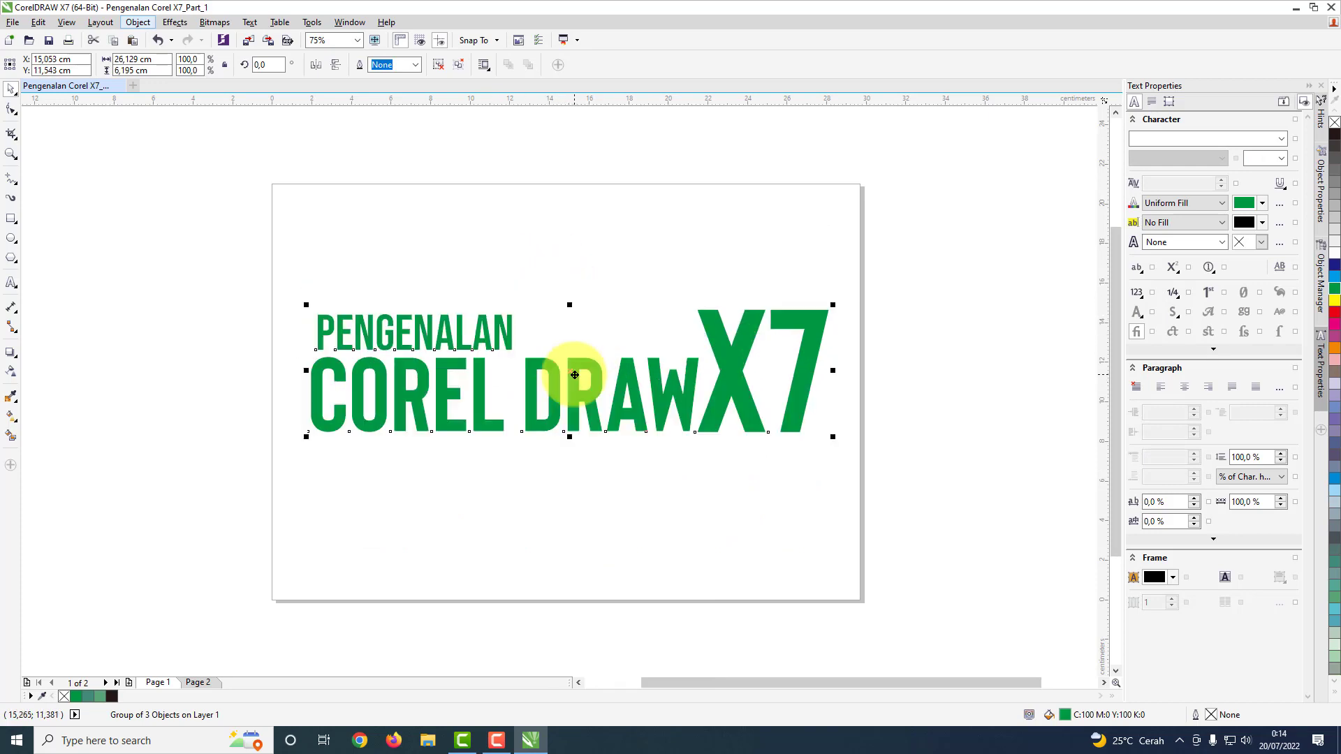
key("Up")
key("Up")
key("Up")
key("Up")
key("Up")
key("Up")
key("Up")
key("Up")
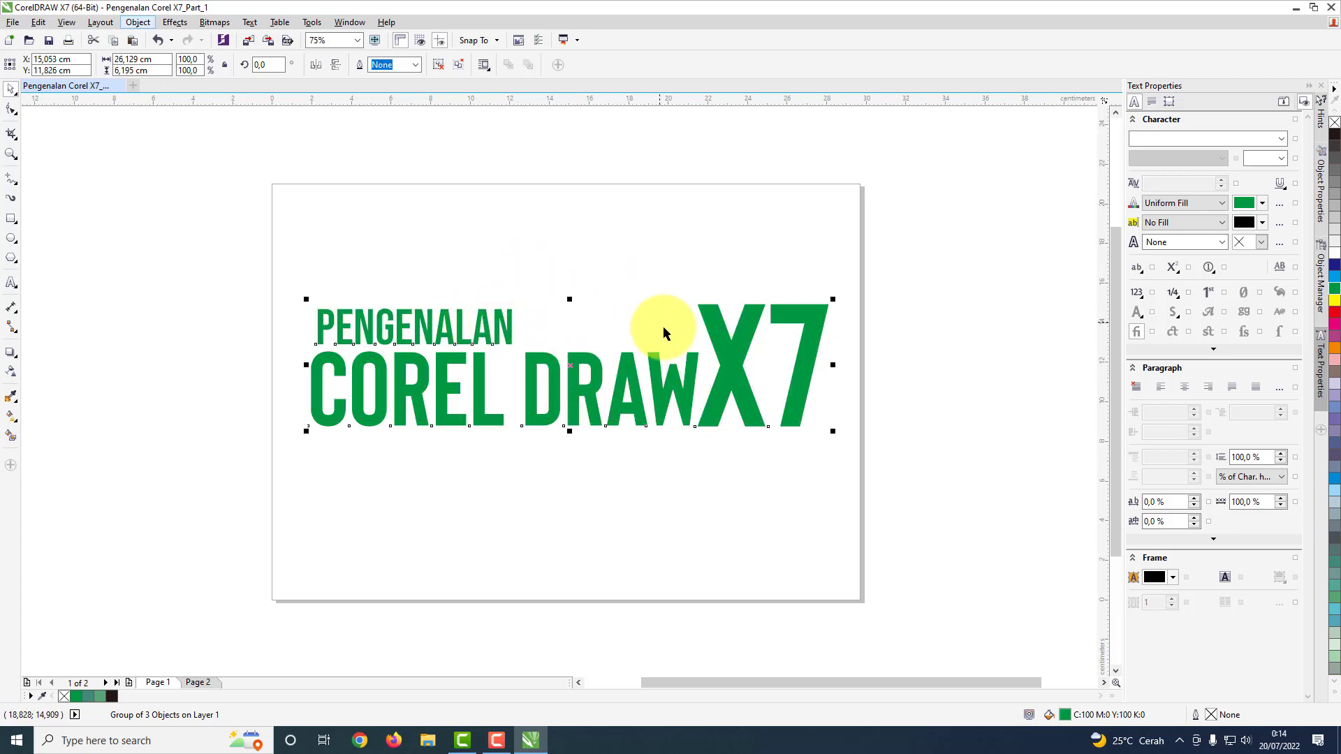
left_click_drag(631, 370, 631, 382)
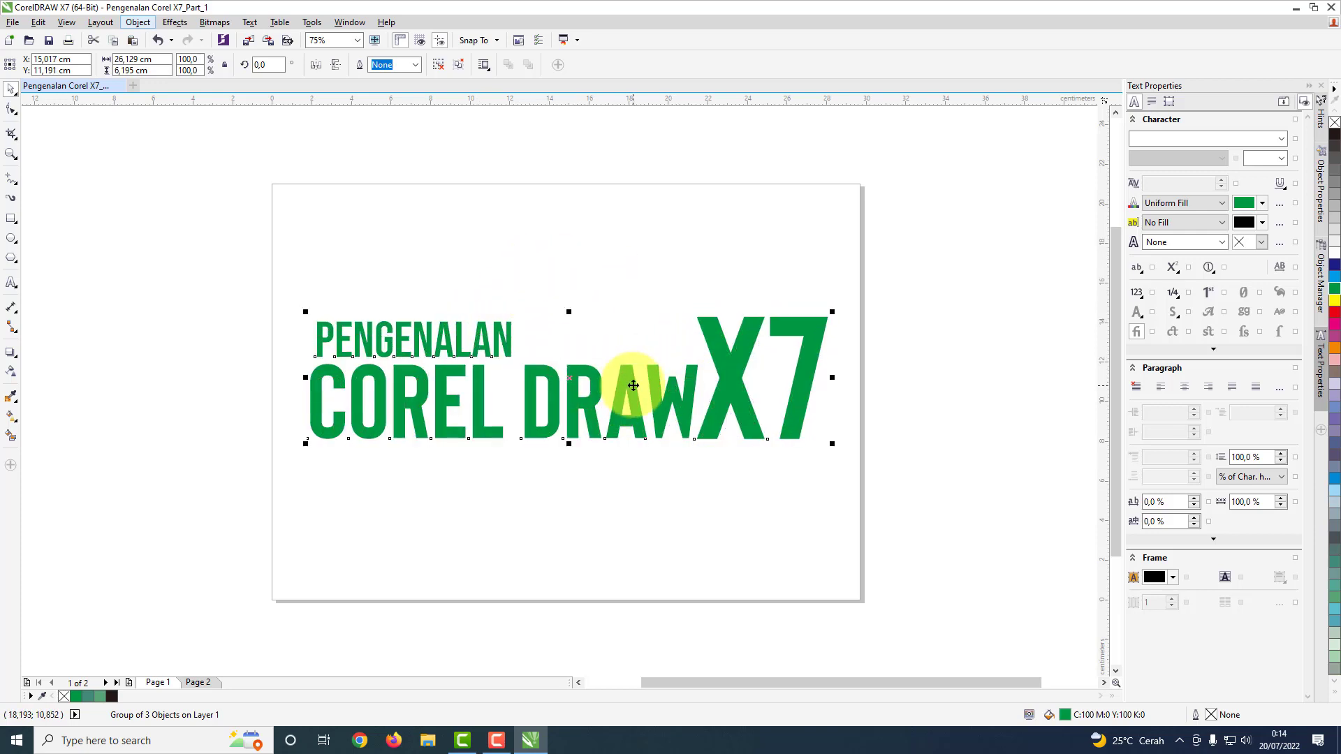
left_click(588, 230)
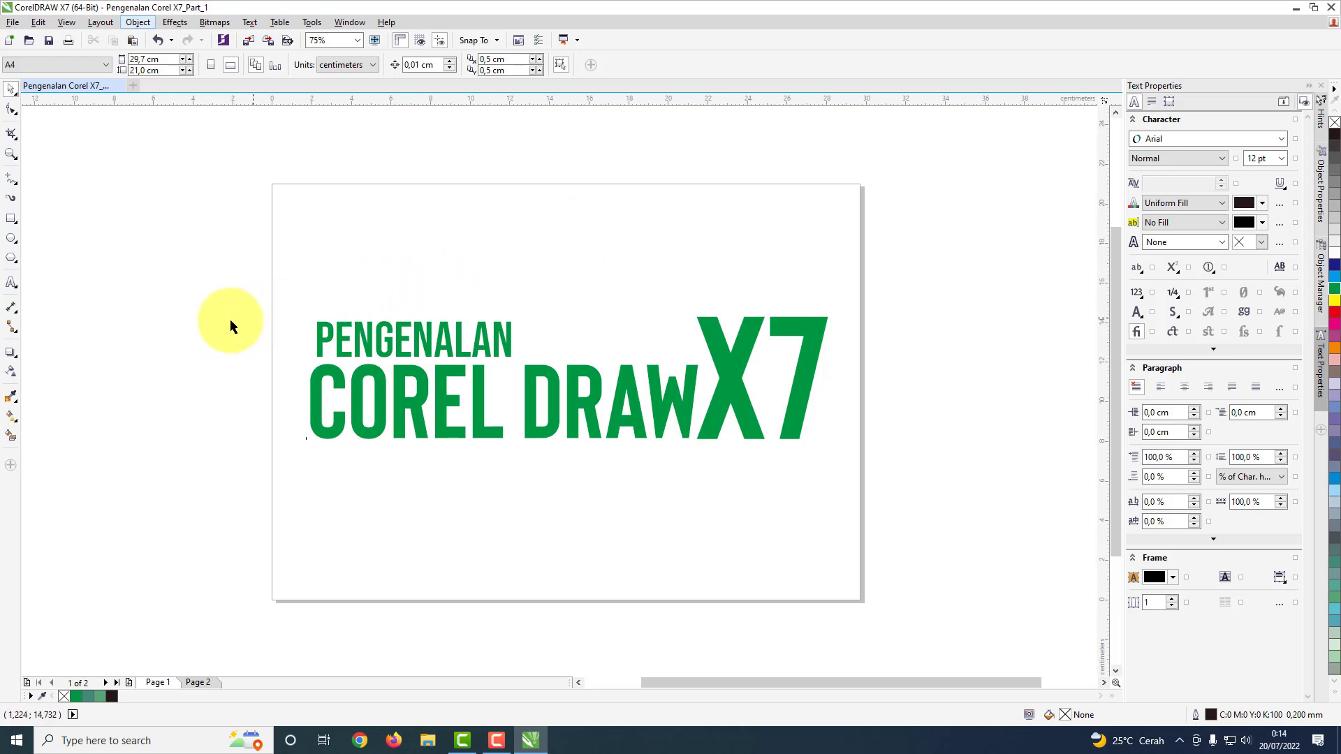
Step: Draw a rectangle about 6.5 by 4.5 cm above PENGENALAN
left_click(16, 241)
left_click(16, 224)
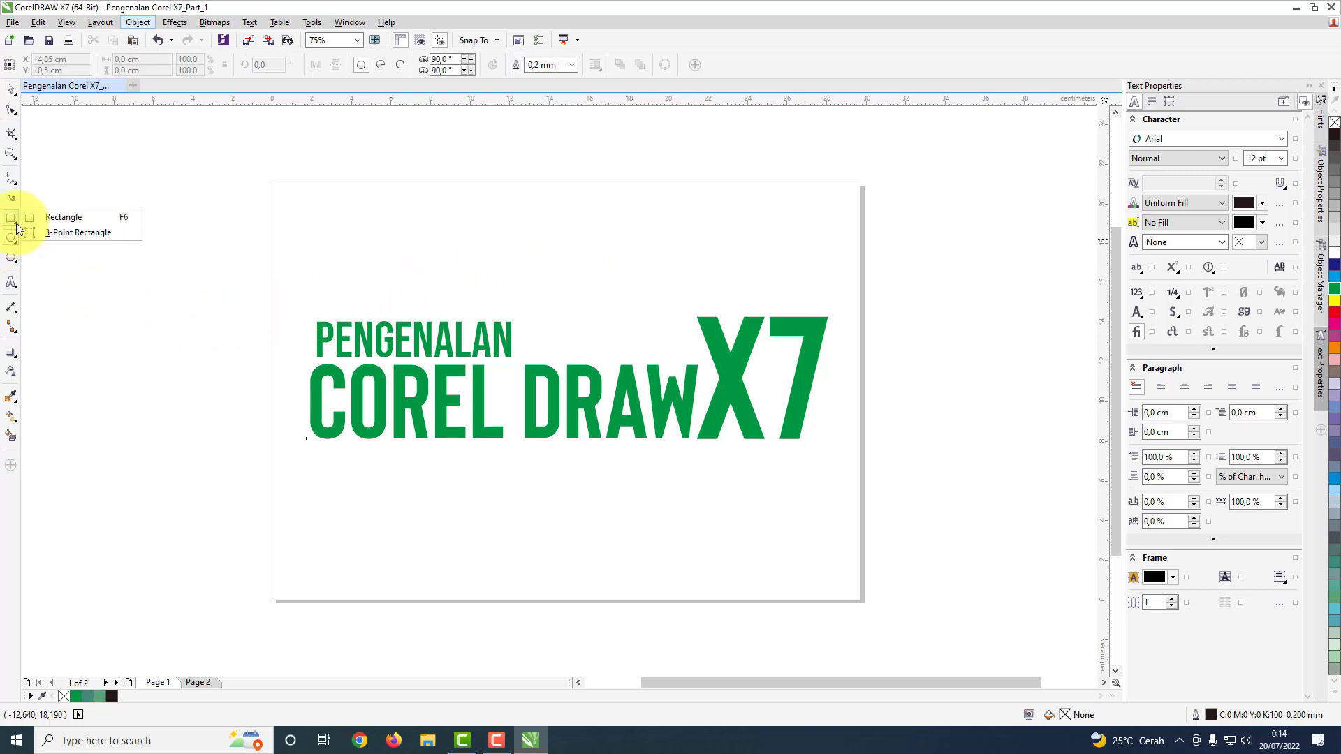
left_click(54, 218)
left_click_drag(317, 204, 423, 290)
left_click_drag(445, 305, 445, 293)
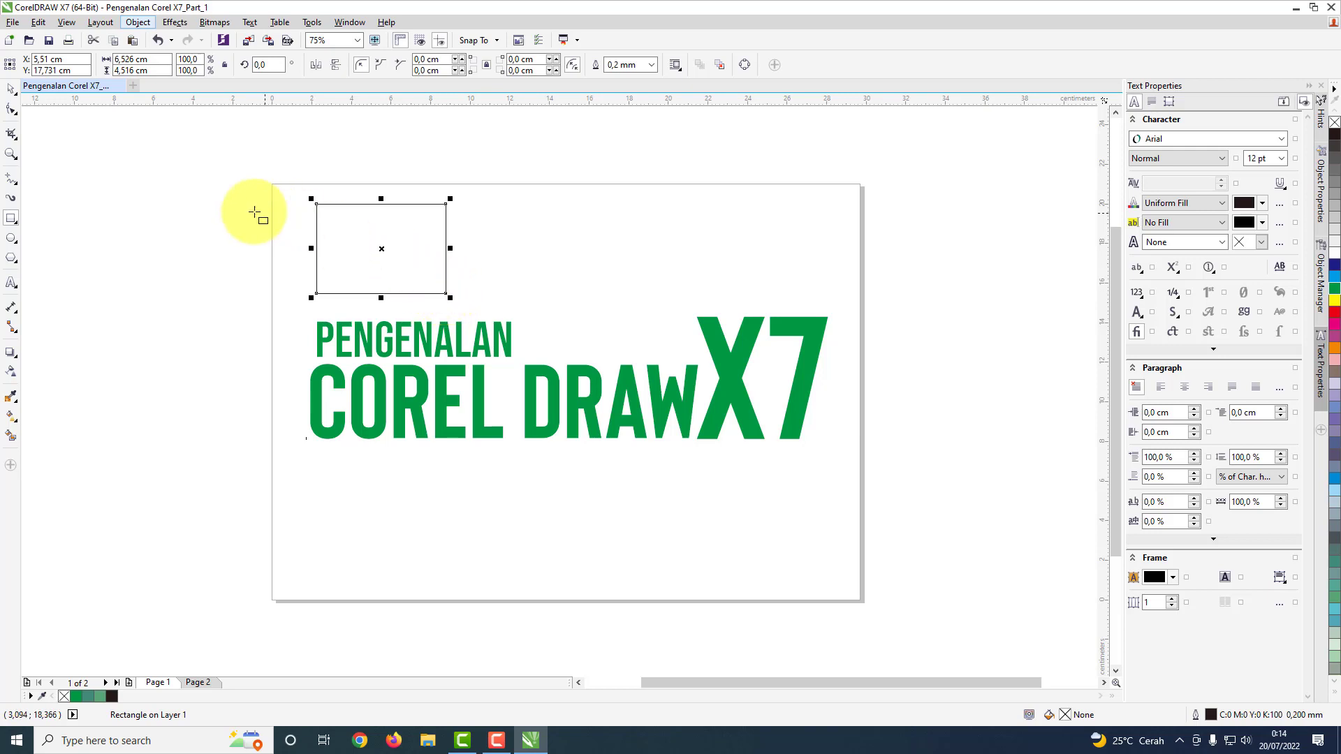
Step: Draw a nearly round ellipse about 4.7 by 4.5 cm beside the rectangle, above COREL DRAW
left_click(18, 227)
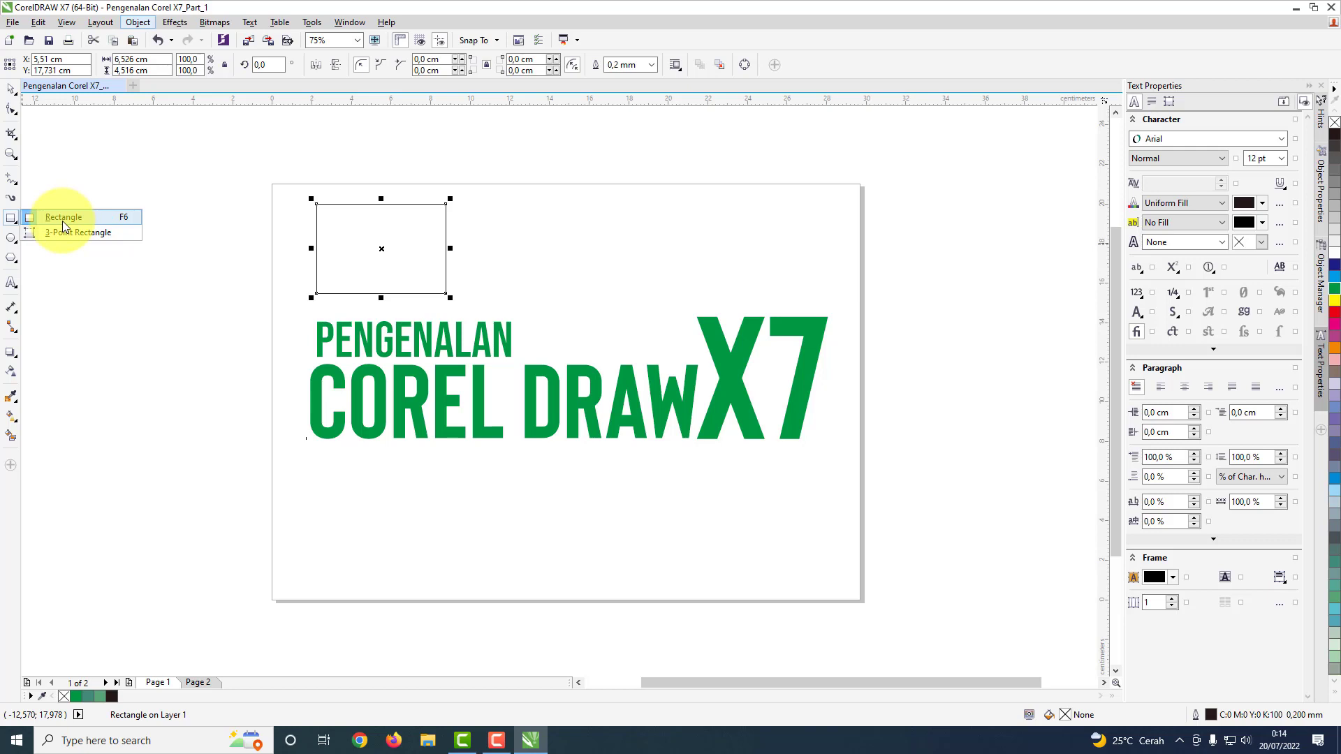
left_click(17, 241)
left_click(54, 238)
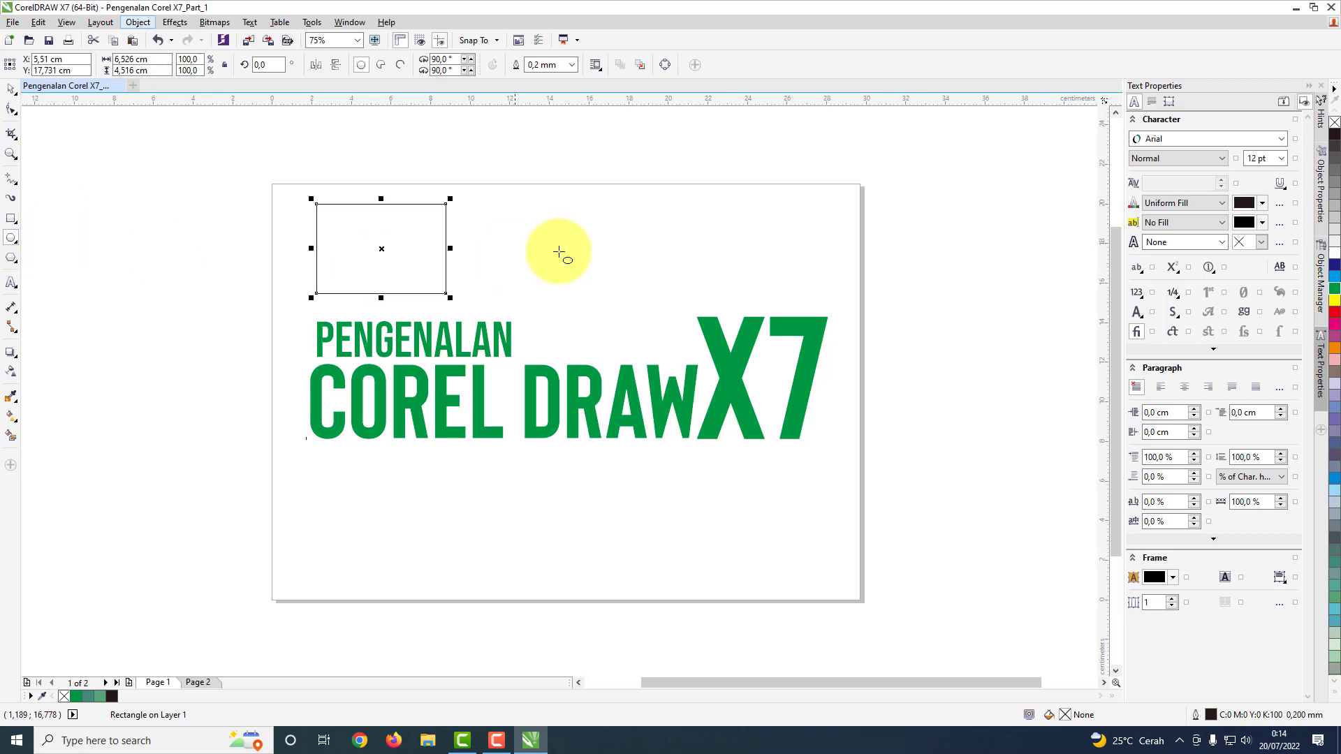
left_click_drag(506, 204, 599, 294)
left_click(11, 90)
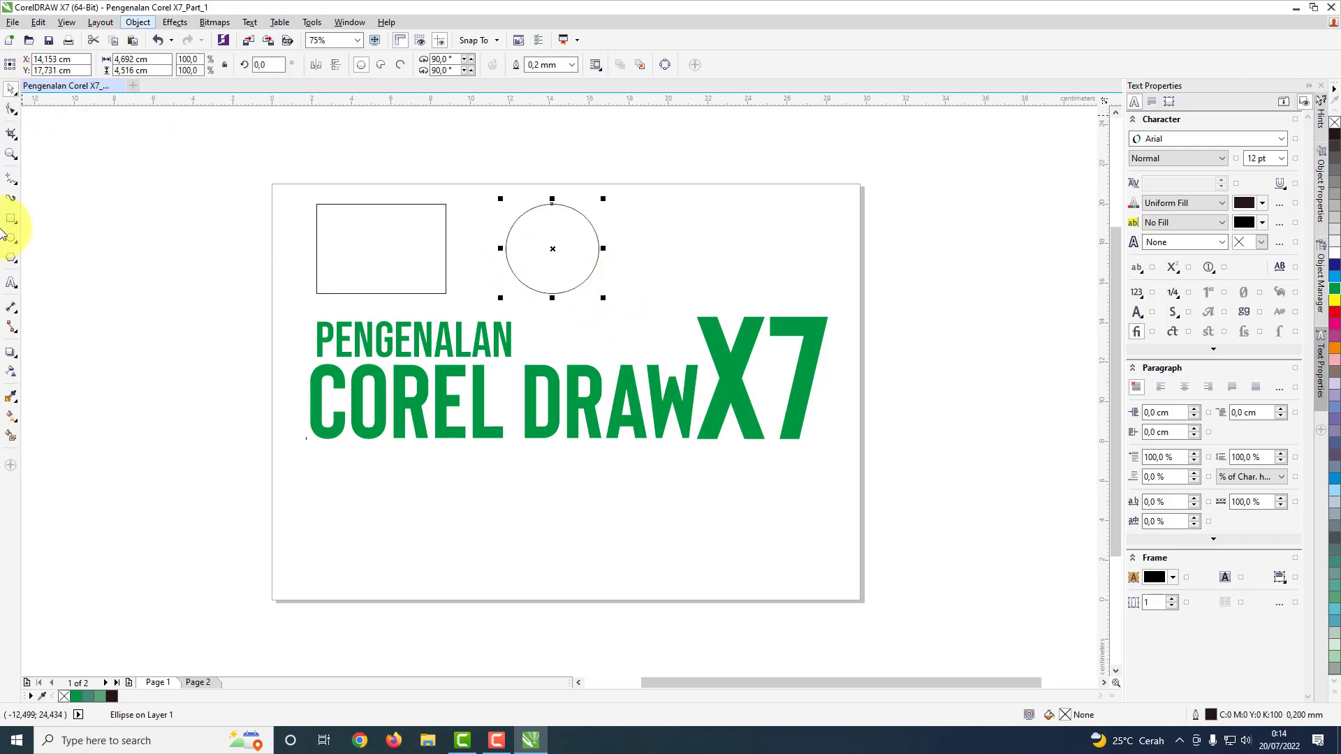
Step: Draw a three-sided polygon about 6.7 by 4.3 cm and place it beside the circle, above X7
left_click(20, 264)
left_click(56, 257)
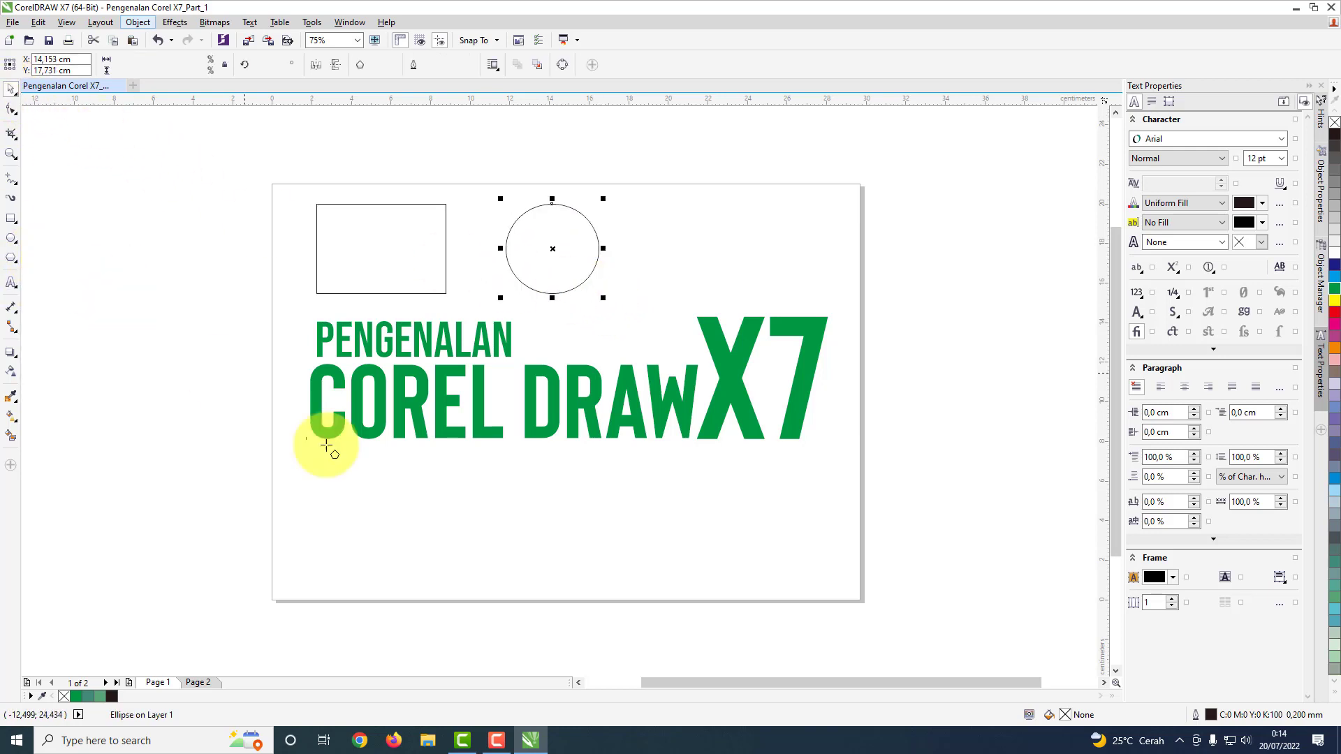
left_click_drag(349, 498, 504, 612)
left_click(11, 89)
left_click_drag(408, 541, 693, 247)
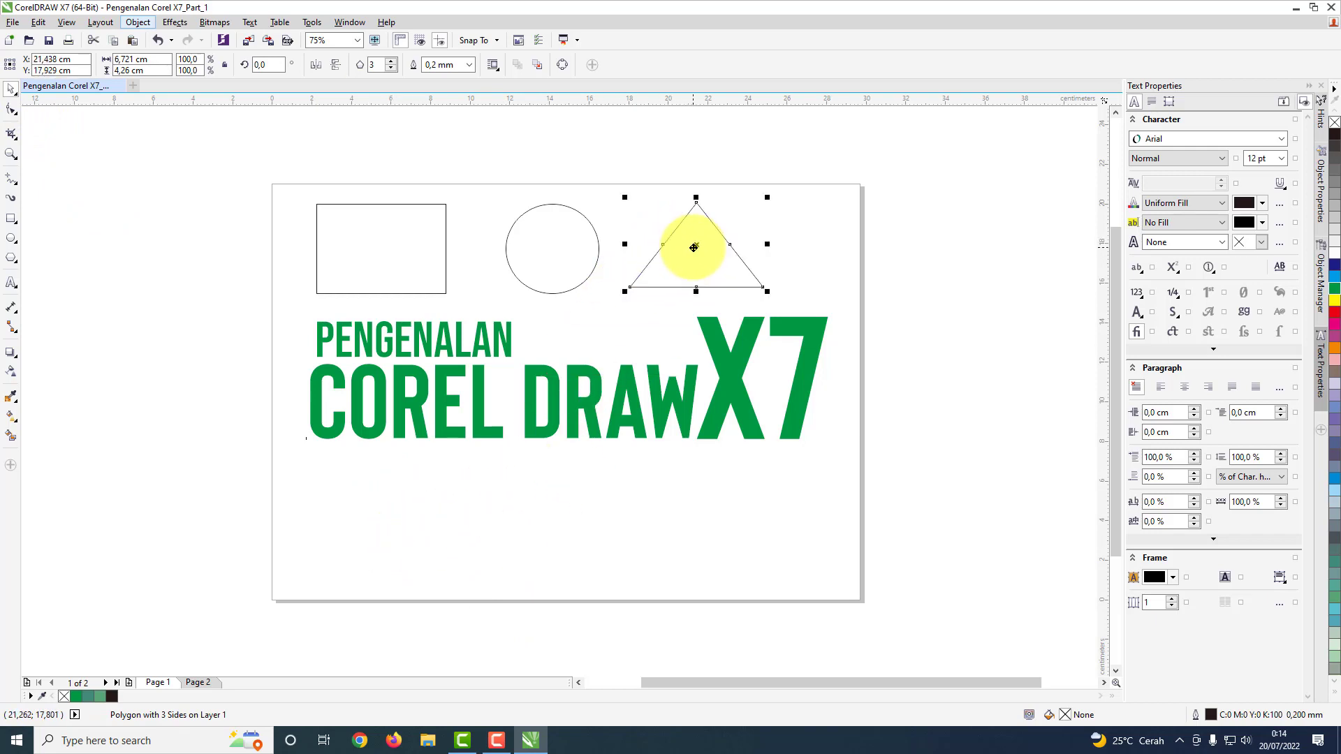
Step: Set the polygon's number of sides to 6
left_click(391, 61)
left_click(390, 62)
left_click(391, 61)
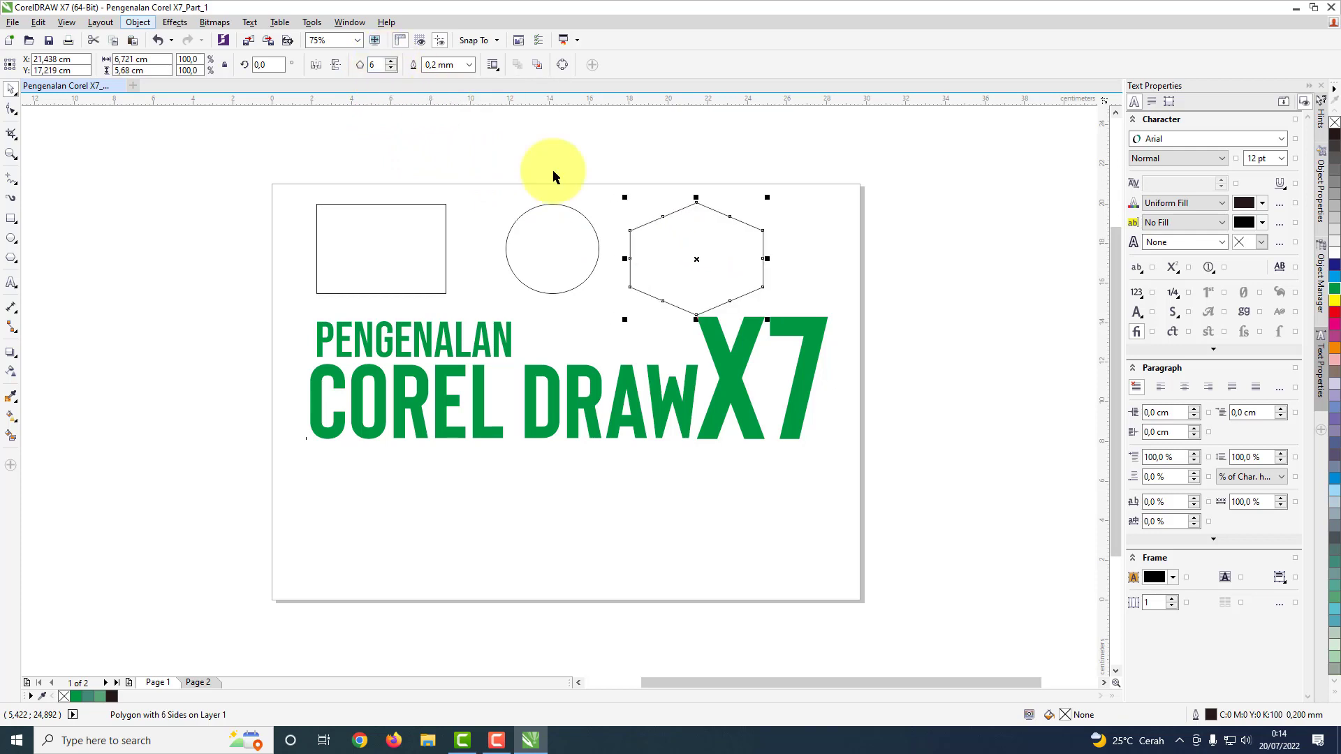
Step: Set the number of sides of the polygon above X7 back to 3
left_click(389, 69)
left_click(389, 68)
left_click(389, 69)
left_click(632, 539)
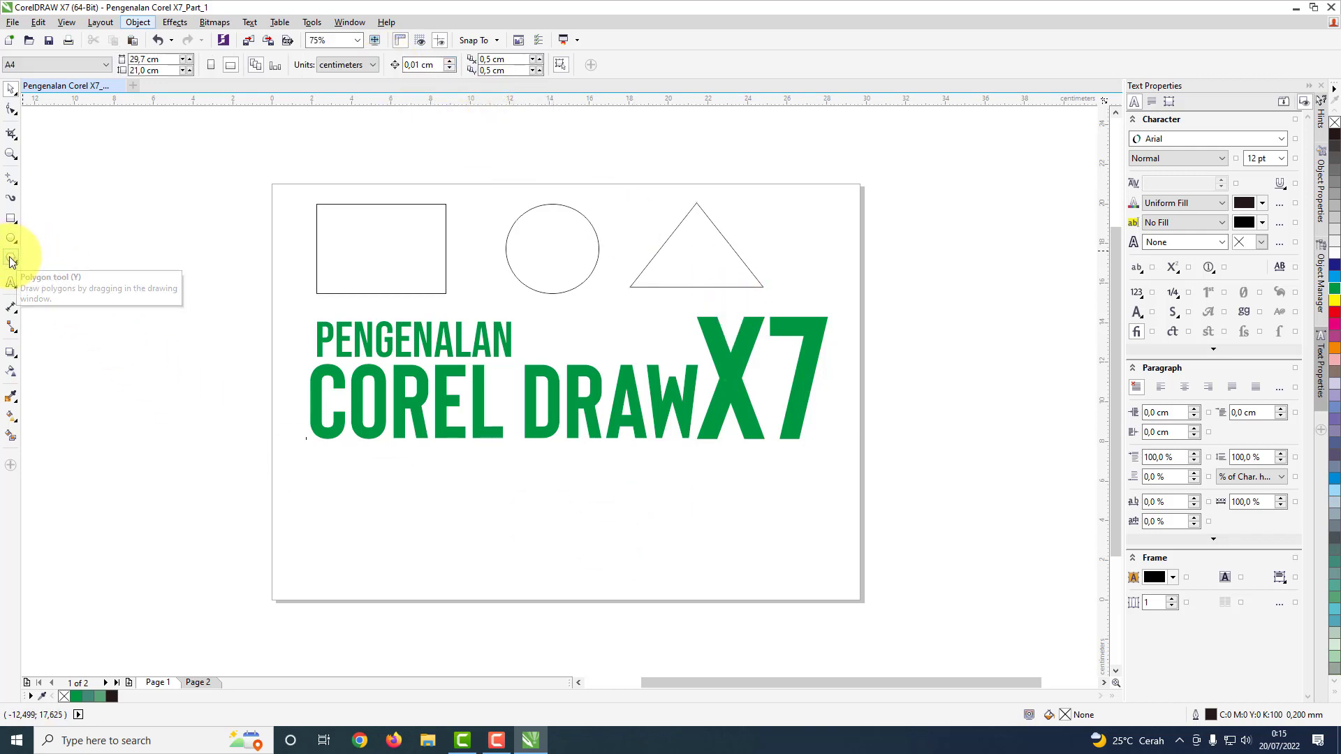
Step: Draw a polygon below COREL and set its number of sides to 6
left_click(12, 262)
left_click_drag(316, 476, 455, 619)
left_click(391, 62)
left_click(391, 61)
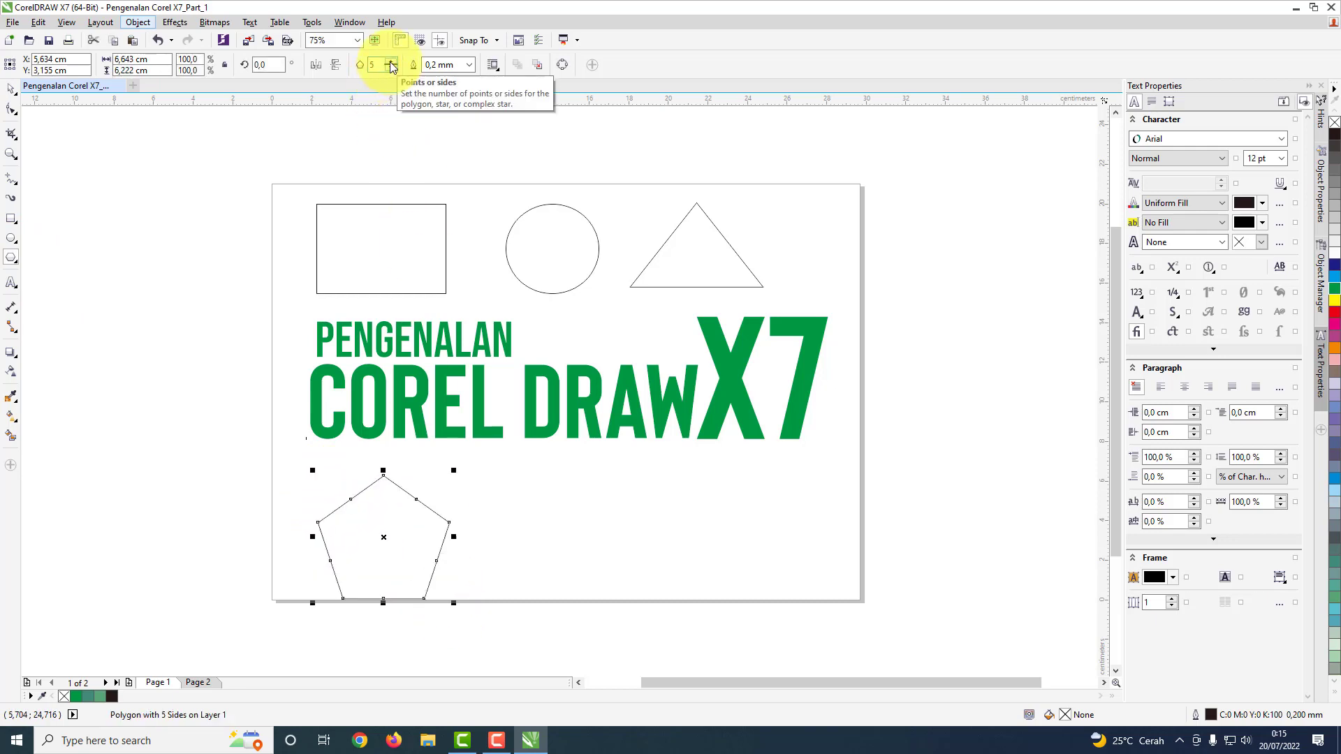
left_click(391, 62)
Step: Position the hexagon below COREL, inside the page, centred at about X 5.6 cm and Y 4 cm
left_click(11, 89)
left_click_drag(371, 545, 426, 525)
left_click(542, 509)
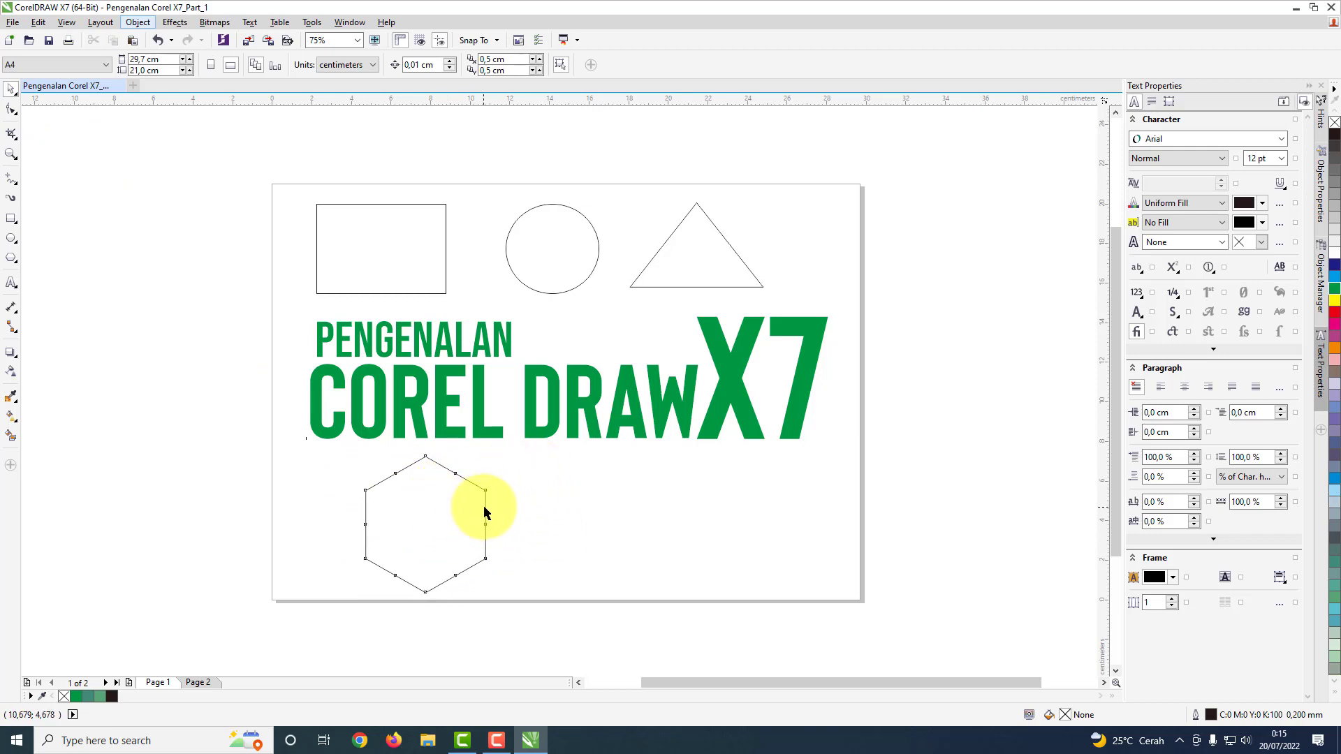
left_click(433, 520)
left_click_drag(422, 522, 384, 521)
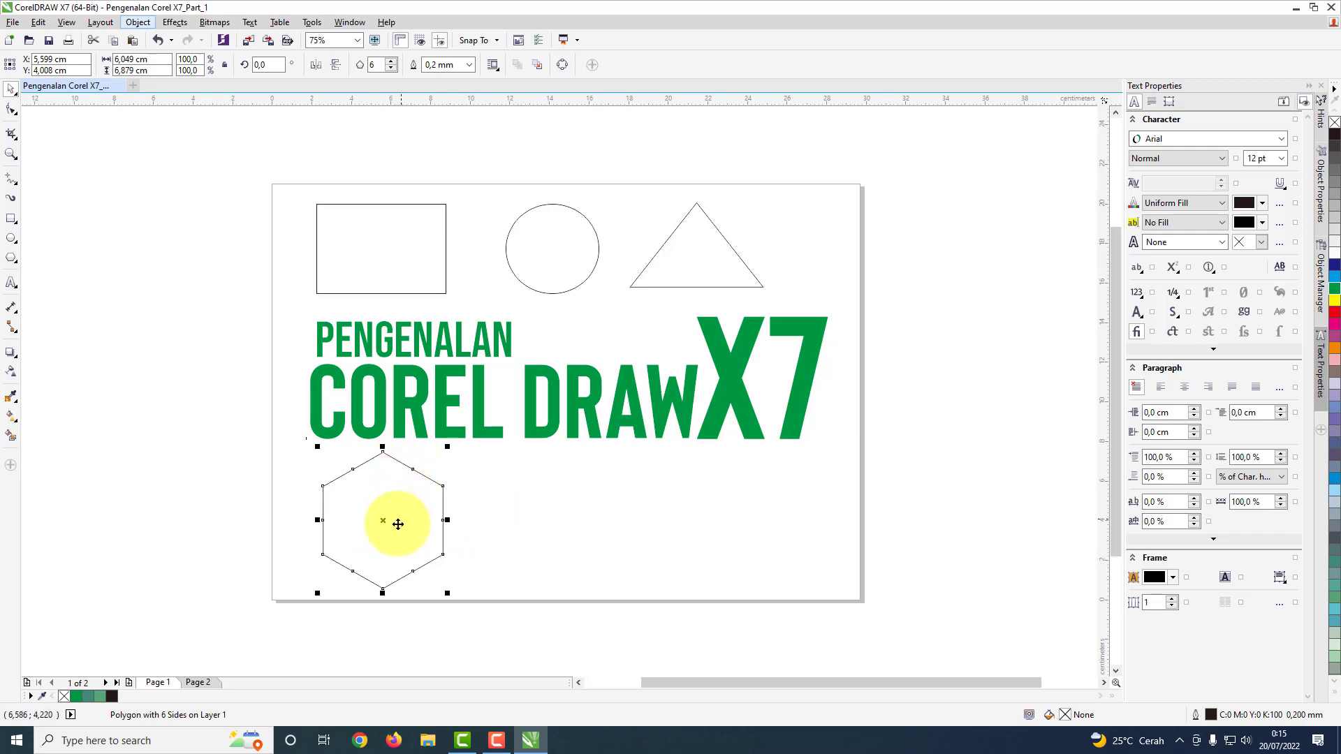
Step: Draw a five-pointed star about 6 by 5.5 cm and place it beside the hexagon, below the title
left_click(16, 264)
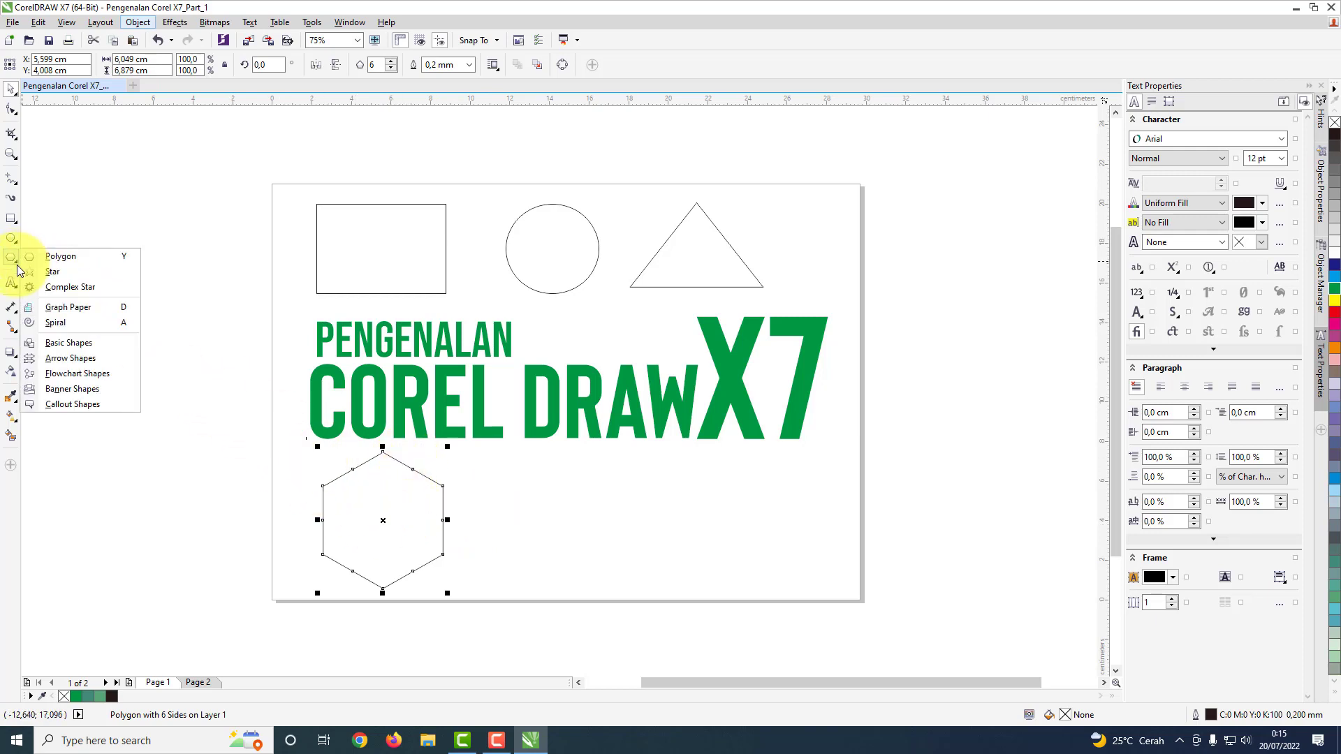
left_click(67, 275)
left_click_drag(612, 493, 735, 604)
left_click(11, 88)
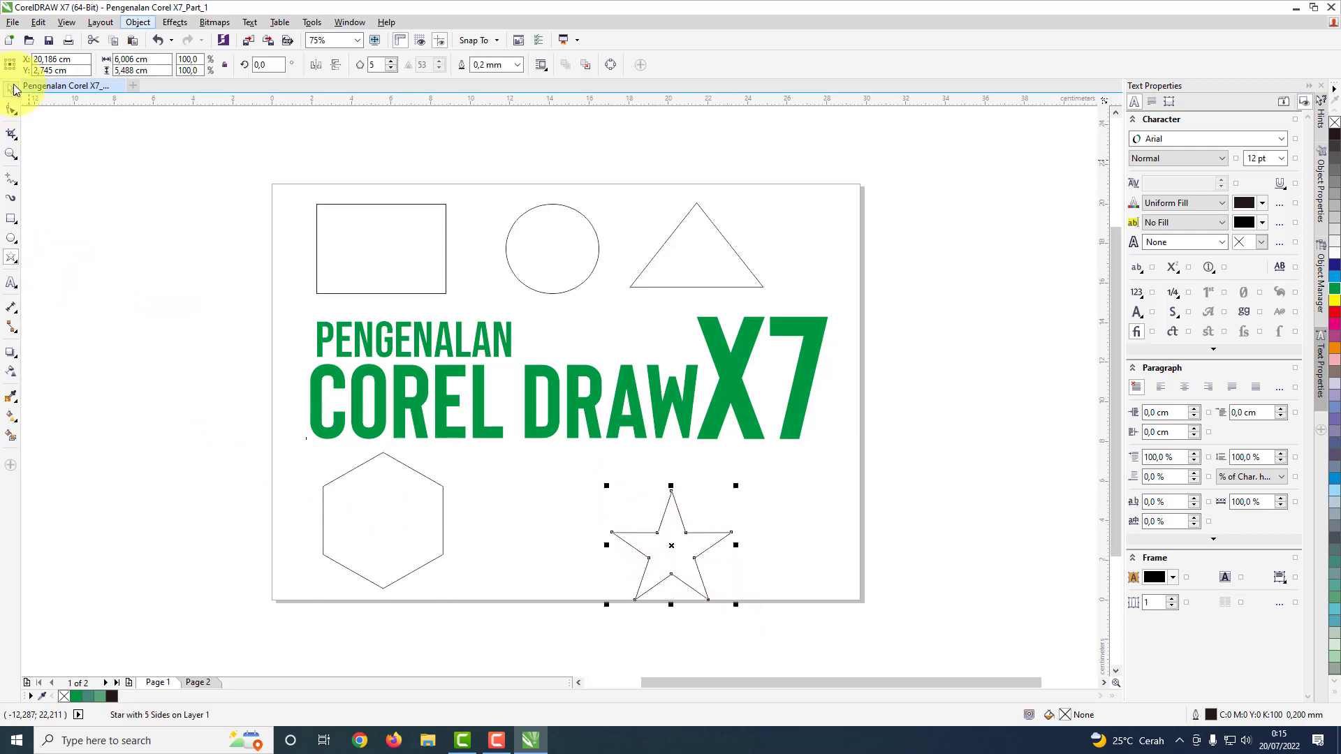
left_click_drag(671, 550, 558, 522)
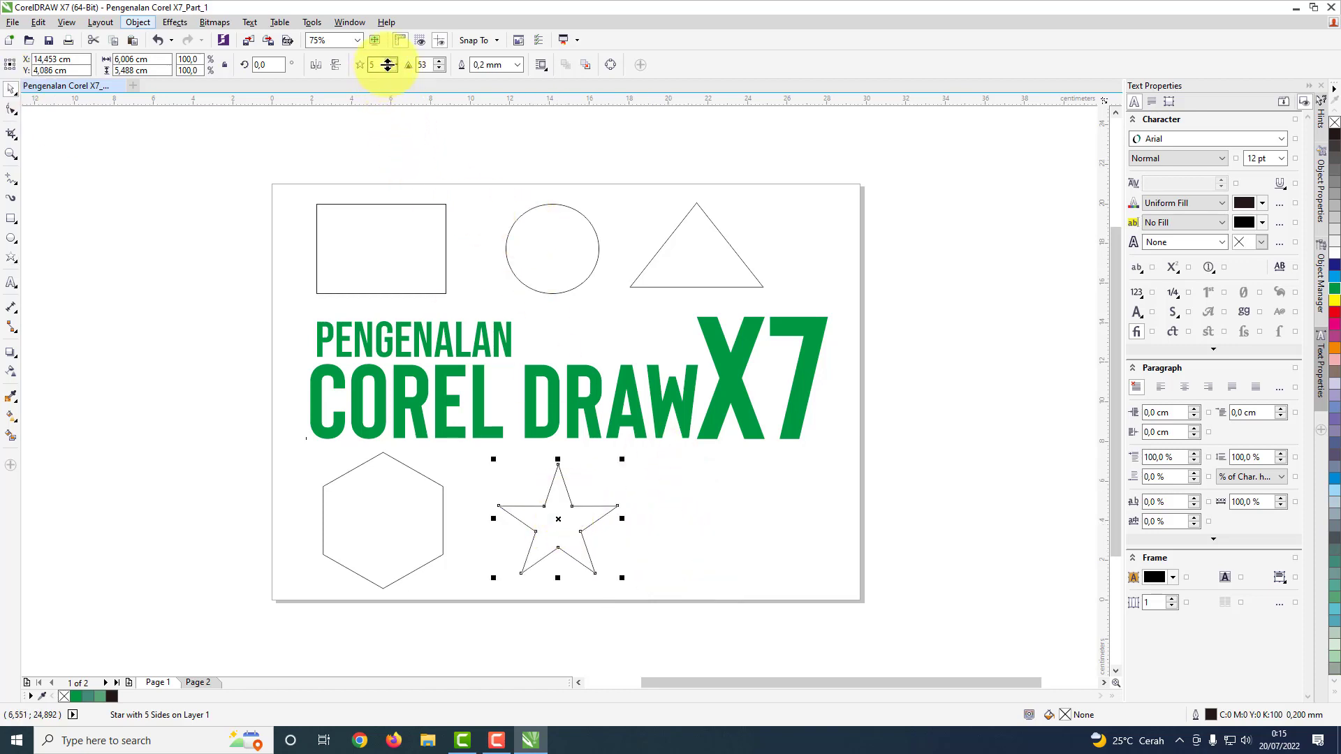
Step: Try a higher number of points on the star, and return it to 5
left_click(392, 62)
left_click(392, 62)
left_click(392, 63)
left_click(392, 62)
left_click(392, 62)
left_click(392, 62)
left_click(392, 63)
left_click(391, 62)
left_click(391, 62)
left_click(391, 62)
left_click(391, 62)
left_click(391, 62)
left_click(391, 62)
left_click(391, 62)
left_click(391, 67)
left_click(391, 67)
left_click(391, 67)
left_click(391, 67)
left_click(391, 67)
left_click(391, 67)
left_click(391, 67)
left_click(391, 67)
left_click(391, 67)
left_click(391, 67)
left_click(391, 67)
left_click(389, 67)
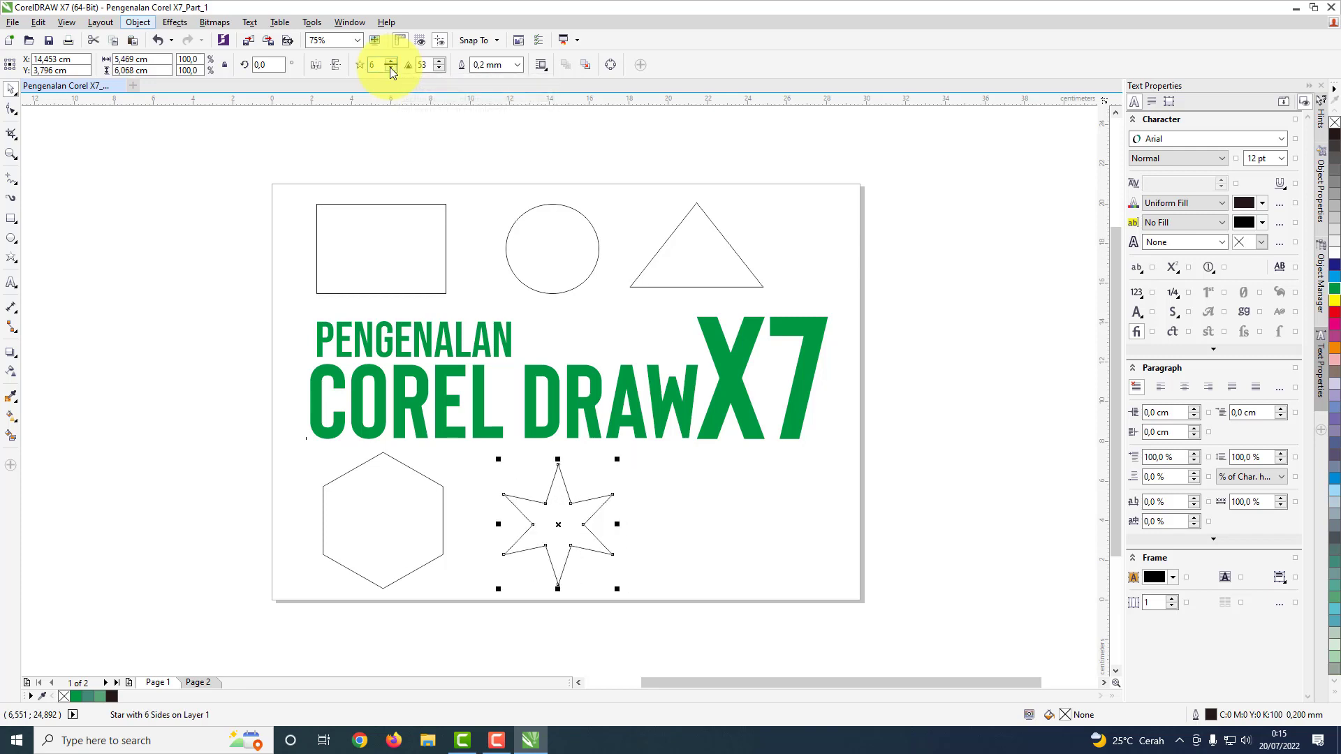
left_click(390, 67)
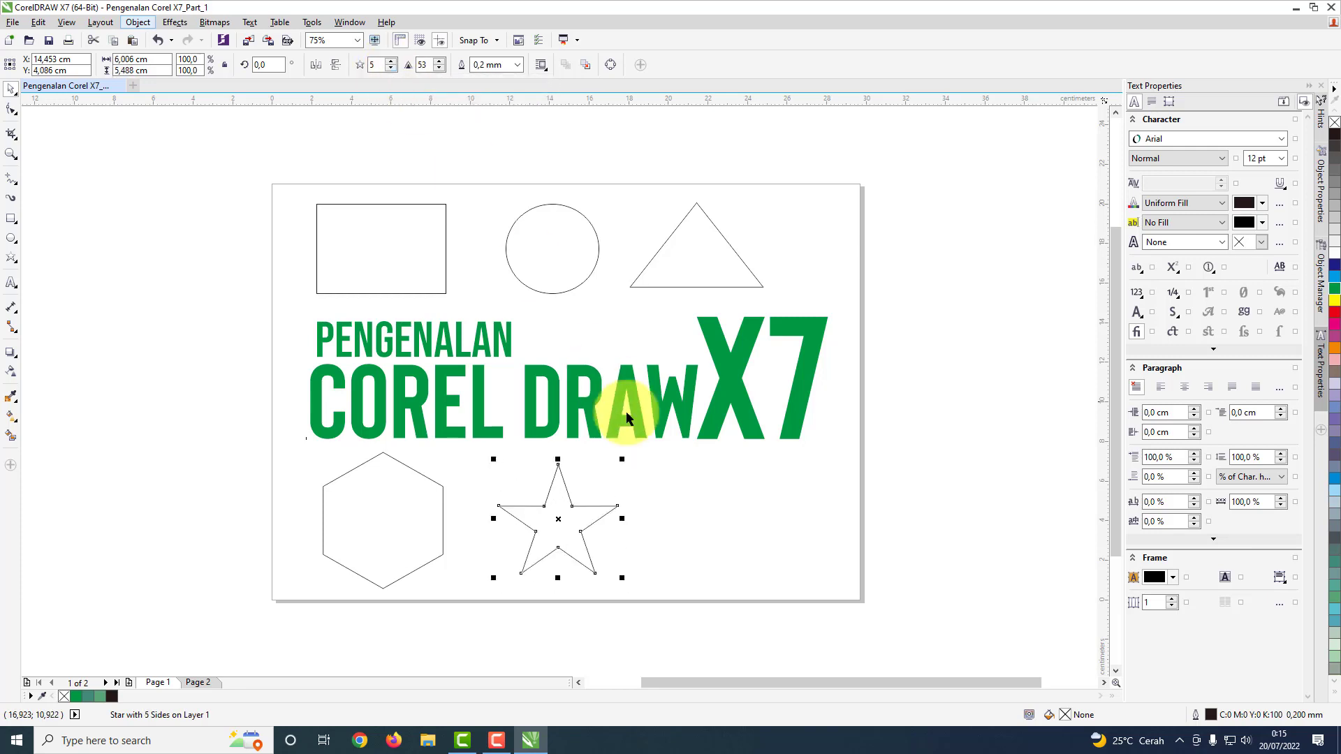
Step: Nudge the star slightly farther from the hexagon, roughly beneath the circle
mouse_move(549, 516)
left_mouse_down()
mouse_move(612, 516)
mouse_move(575, 512)
mouse_move(584, 503)
mouse_move(559, 514)
left_mouse_up()
left_click(712, 496)
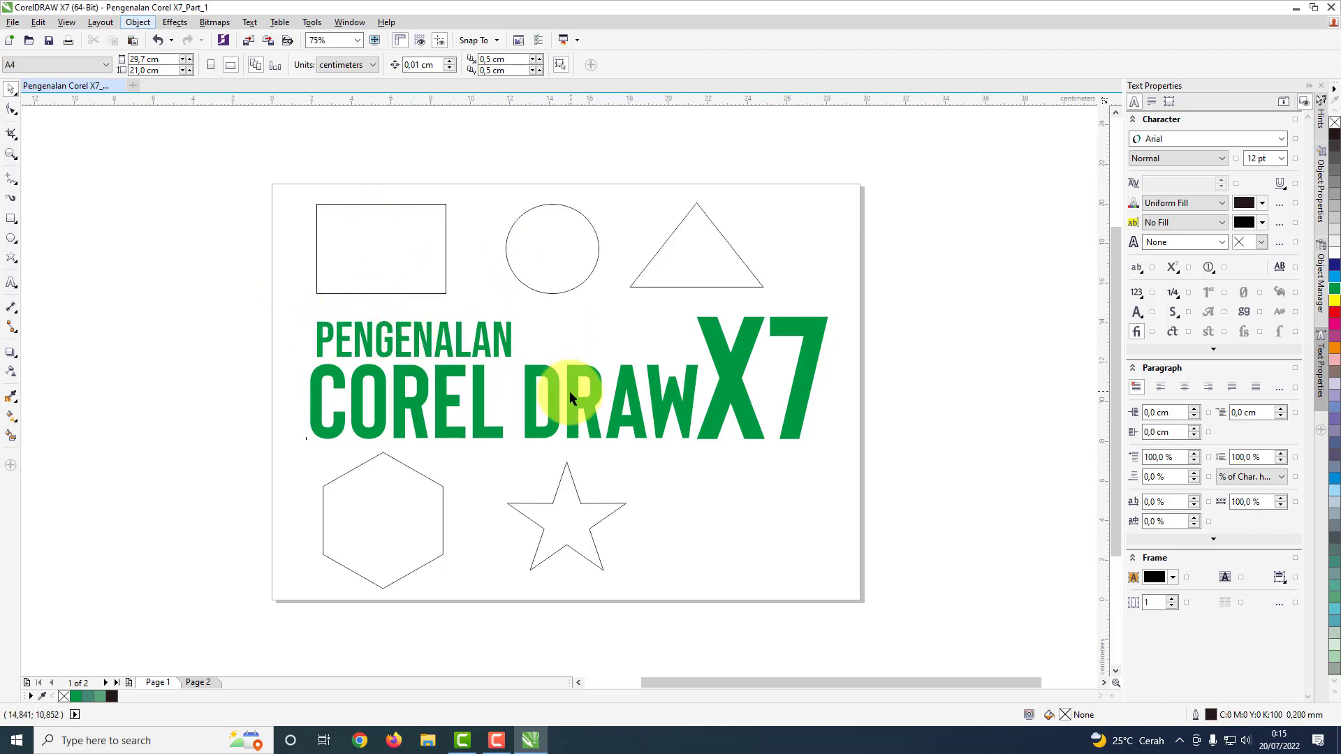
Step: Round all four corners of the rectangle above PENGENALAN to a radius of about 0.9 cm with the Shape tool
left_click(420, 244)
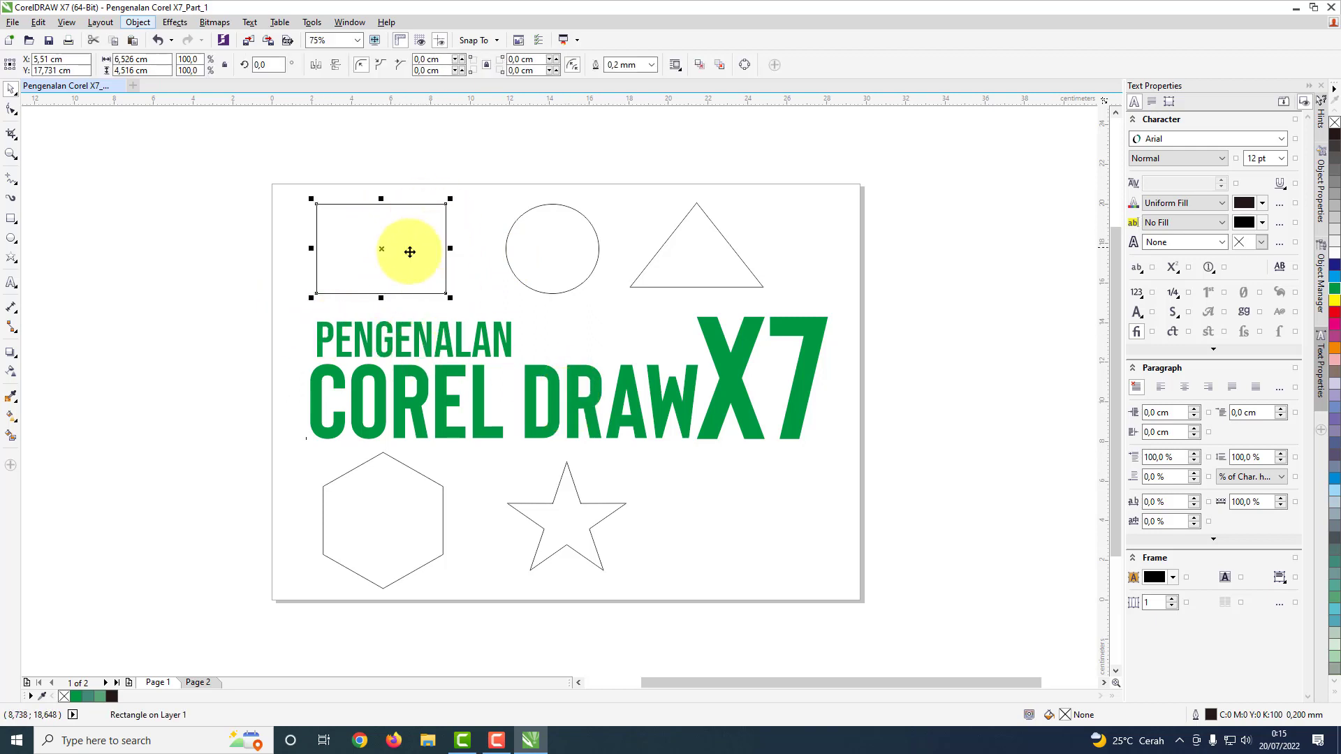
left_click(12, 110)
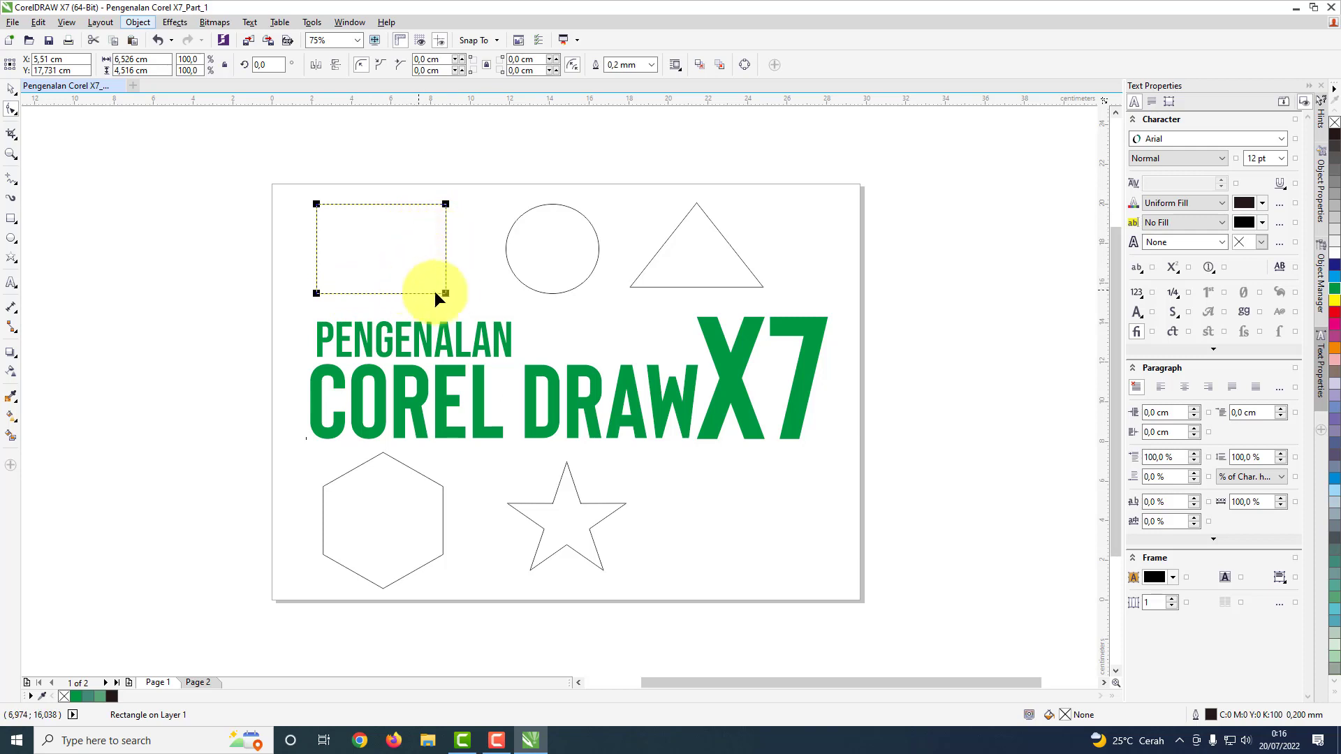
left_click_drag(444, 292, 454, 241)
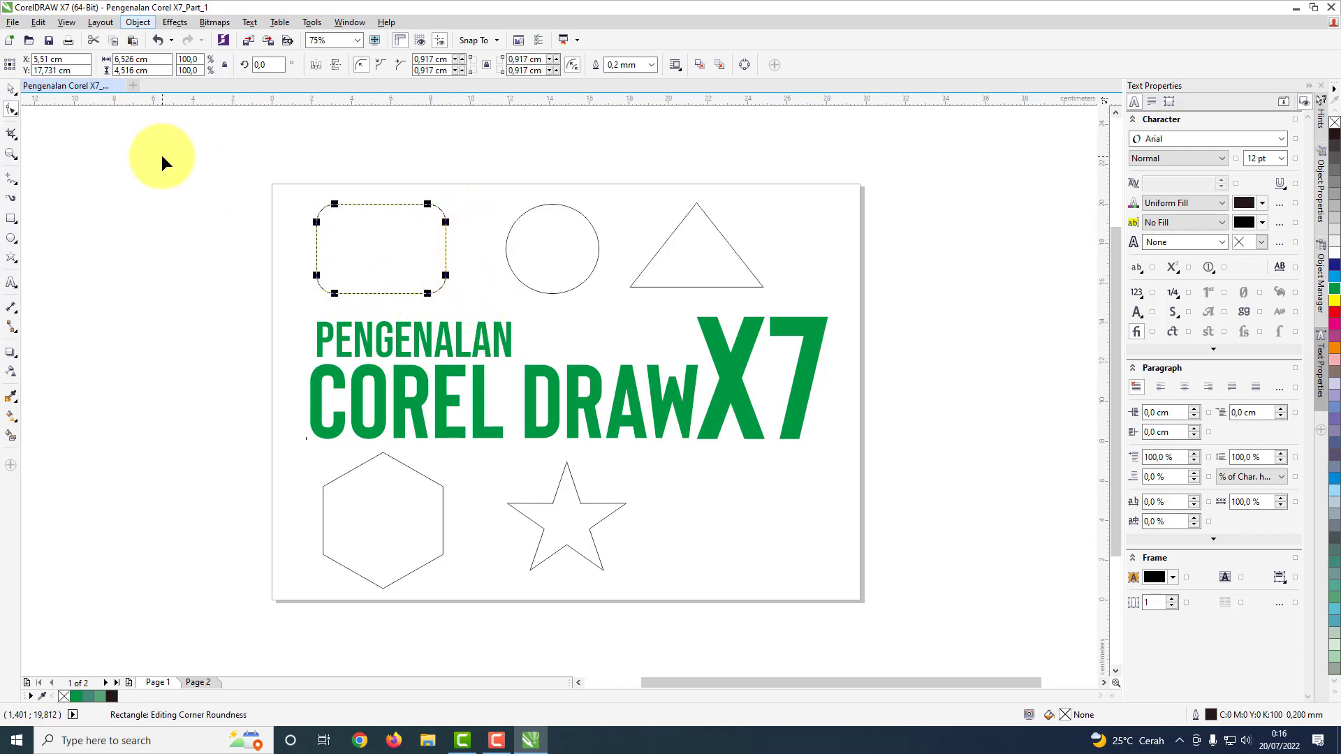
left_click(12, 89)
left_click(549, 159)
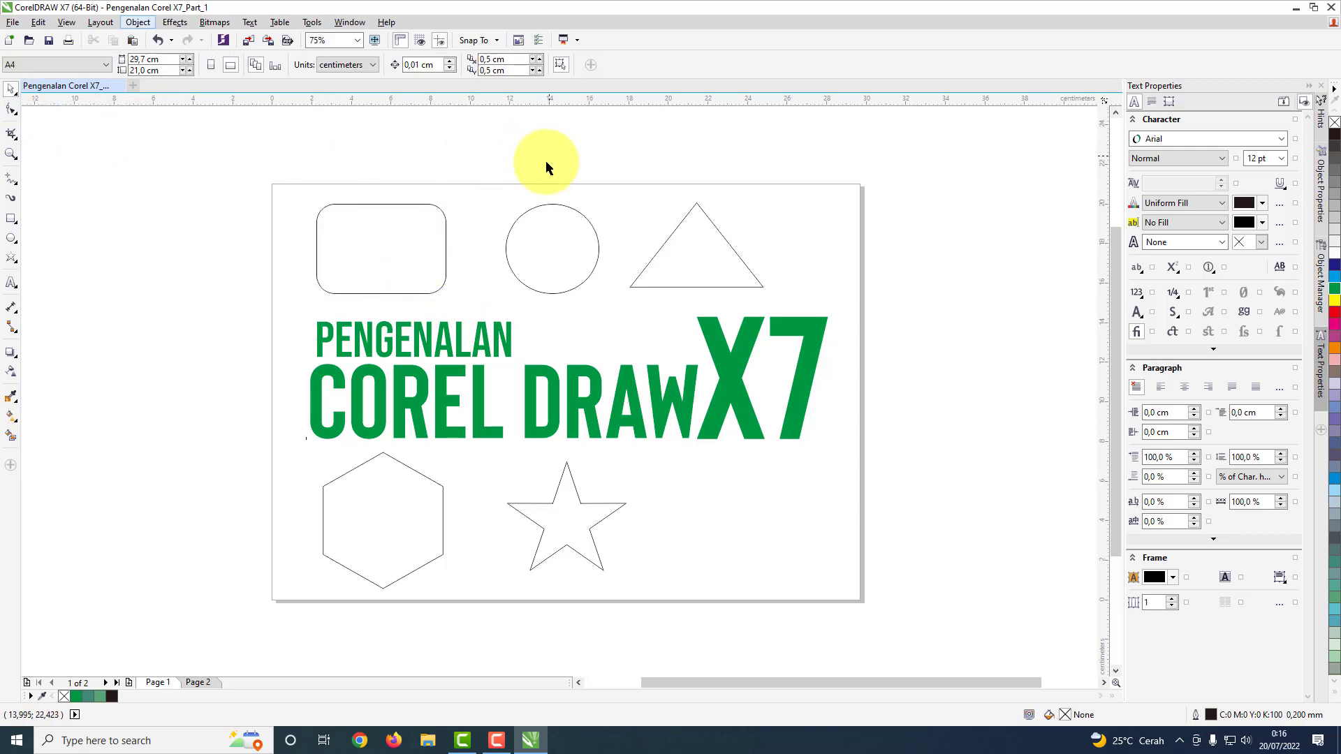
Step: Try shrinking the circle to about 4.4 by 4.2 cm and opening it into an arc, and undo both changes
left_click(541, 208)
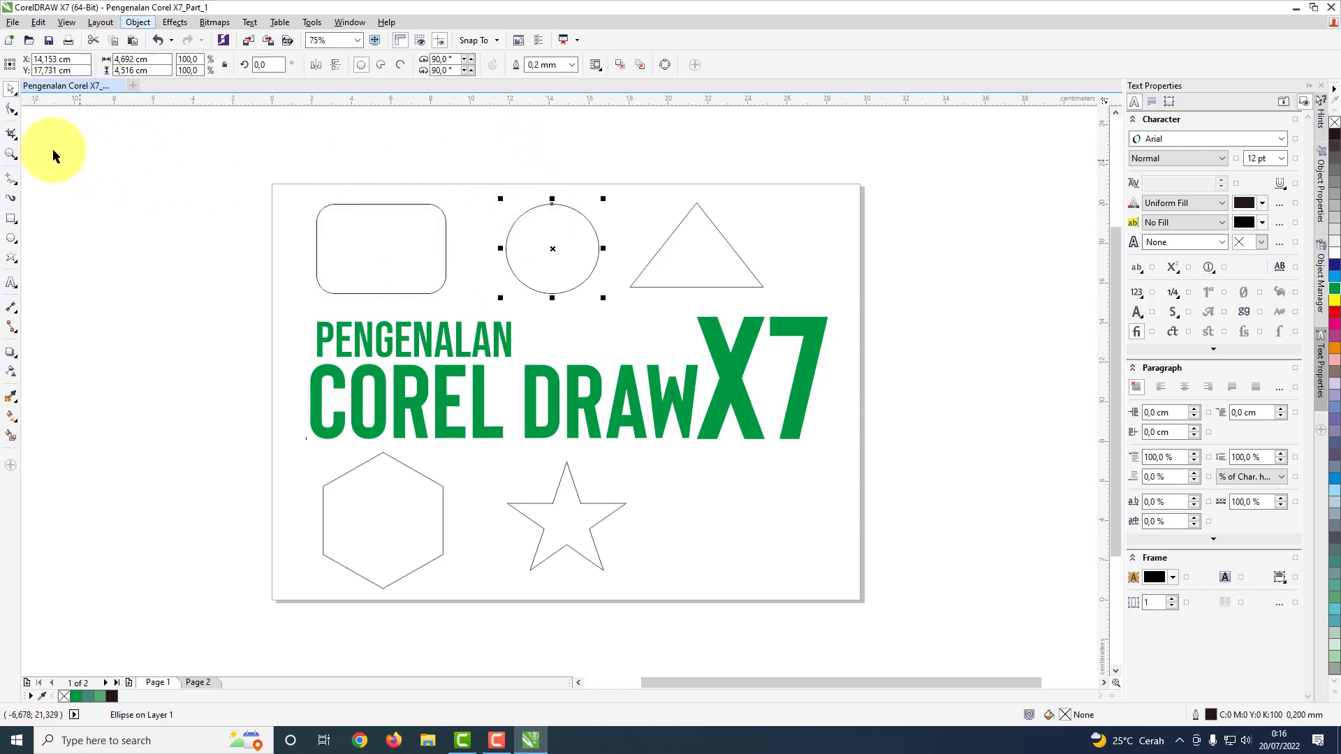
left_click_drag(602, 198, 596, 205)
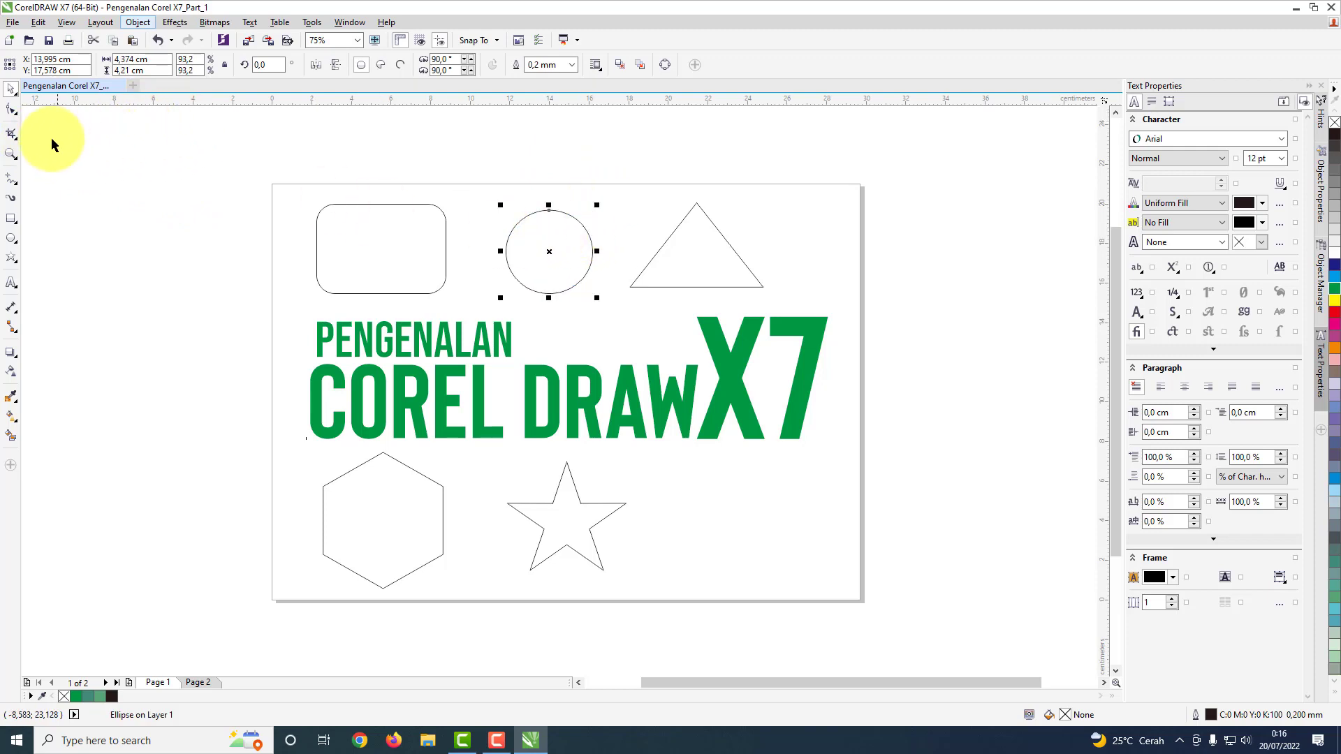
left_click(12, 109)
left_click_drag(549, 209, 608, 263)
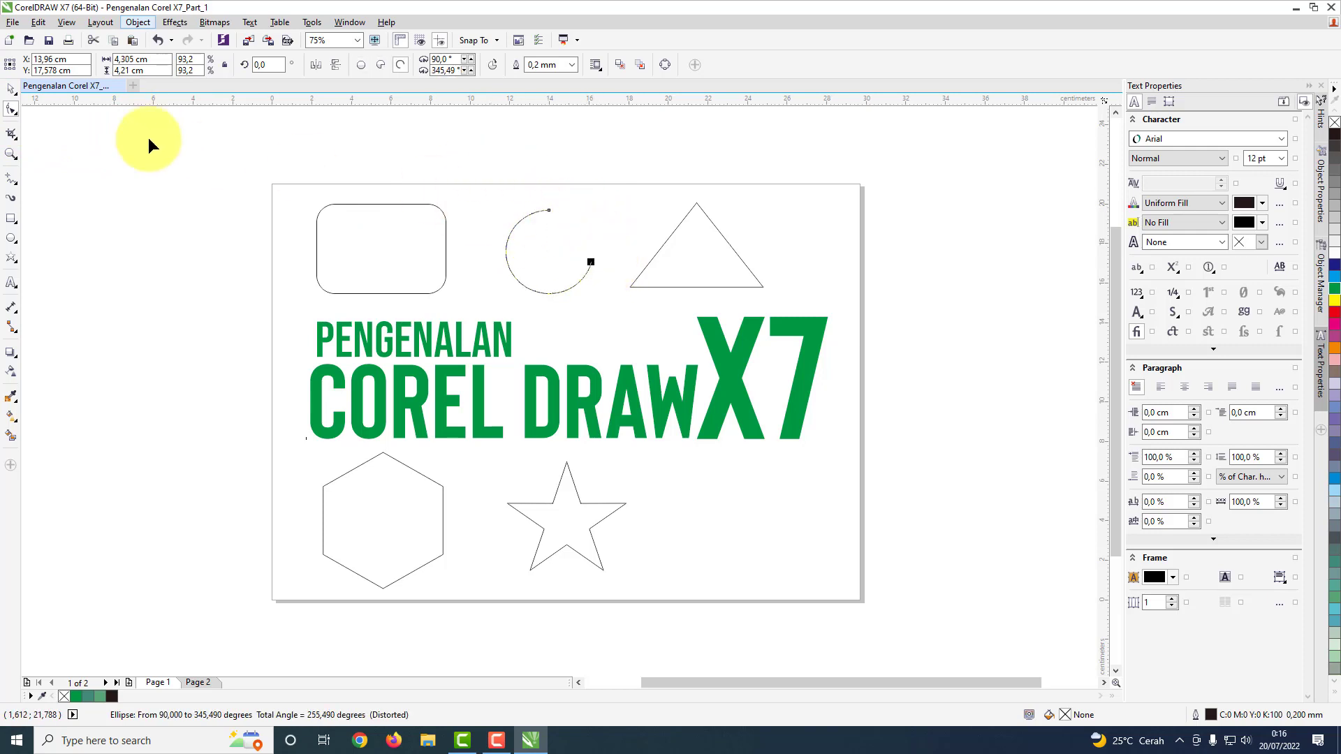
left_click(11, 88)
left_click(648, 225)
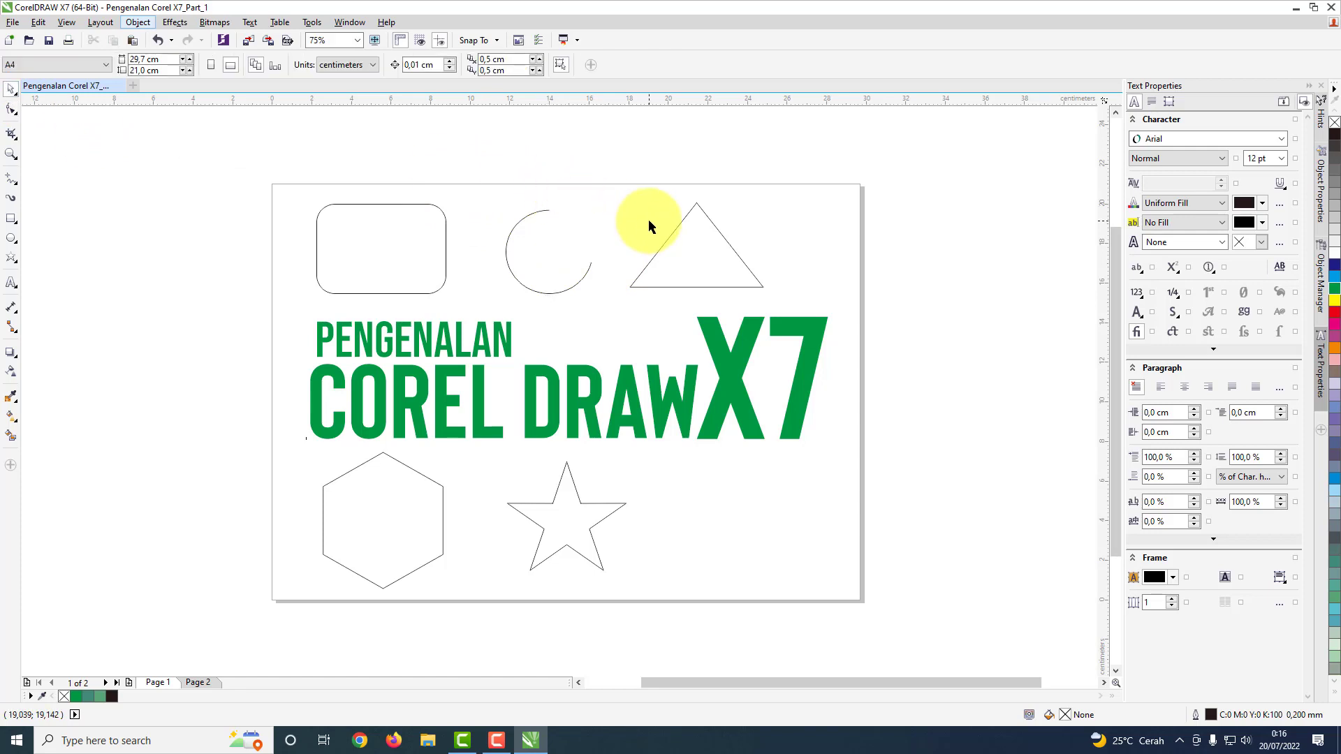
key("ctrl+z")
key("ctrl+z")
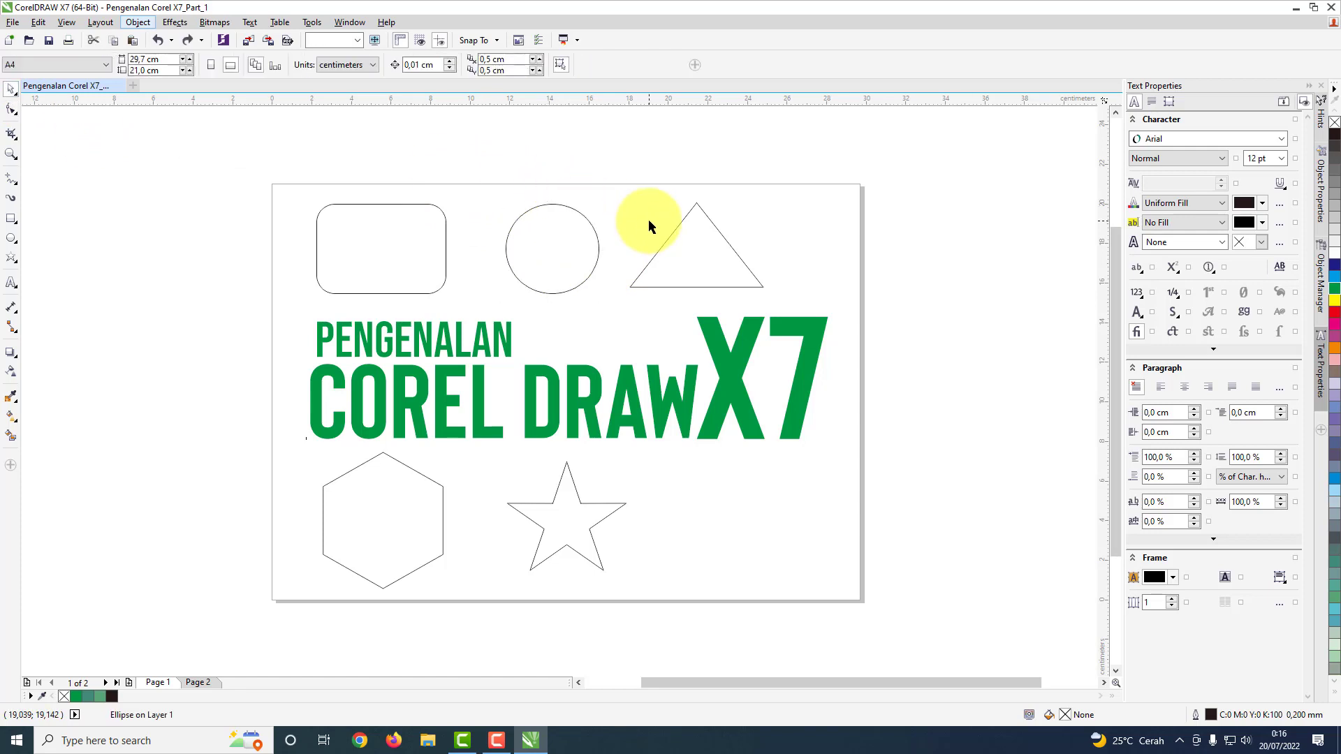
Step: Try pulling the triangle's side nodes inward with the Shape tool to make a three-pointed star, and undo the reshaping
left_click(706, 242)
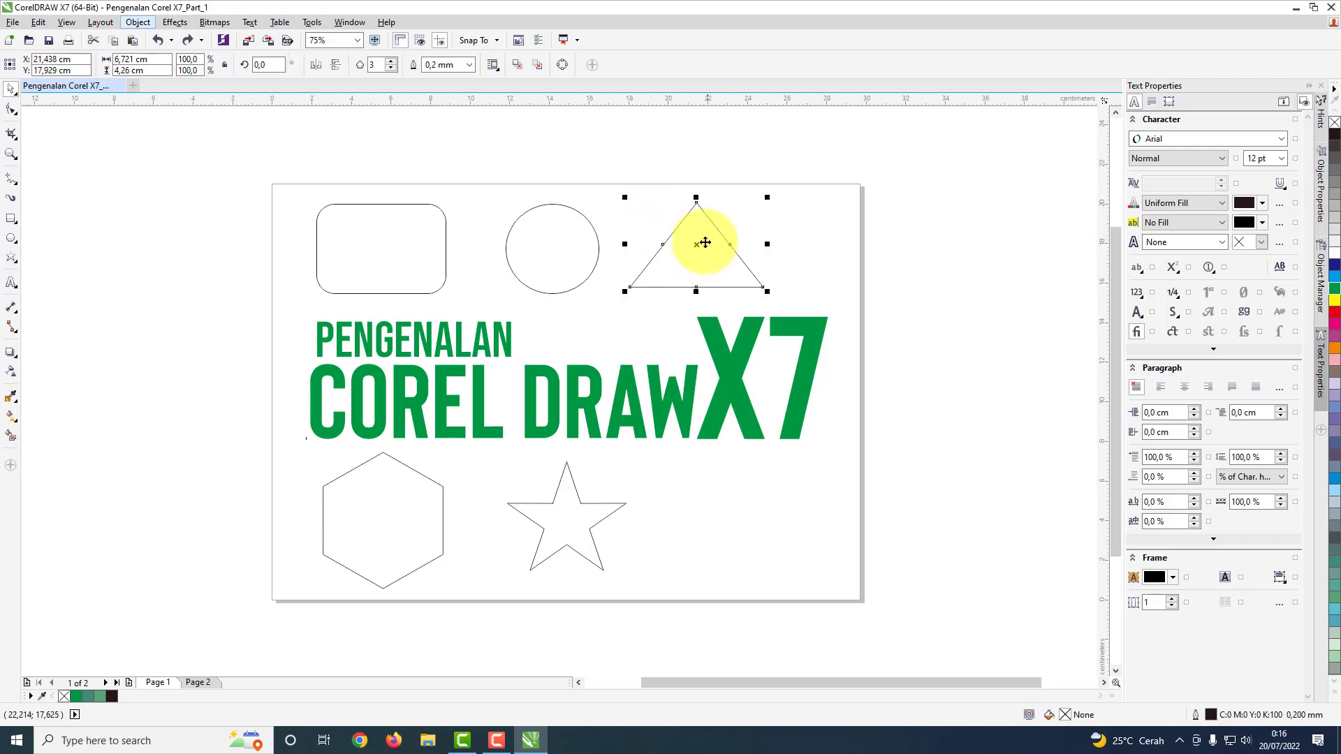
left_click(12, 110)
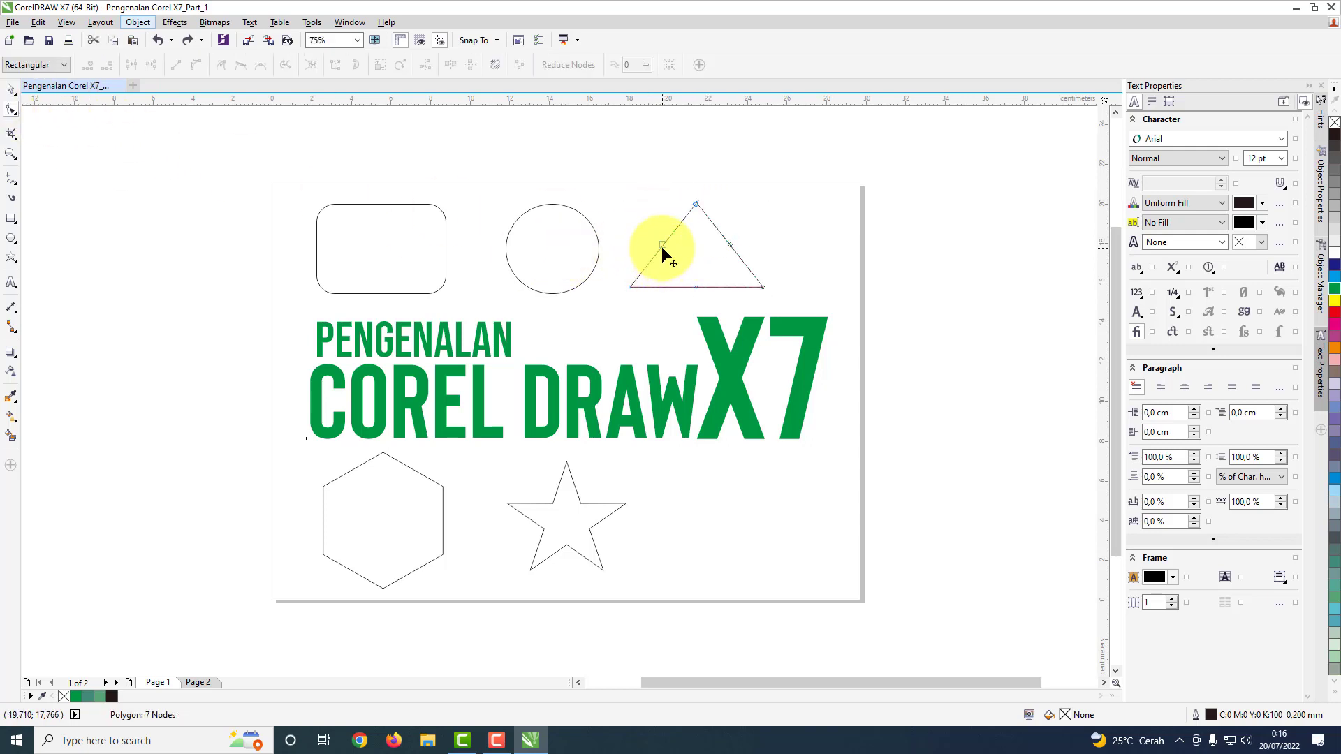
mouse_move(663, 245)
left_mouse_down()
mouse_move(620, 218)
mouse_move(633, 173)
mouse_move(689, 161)
mouse_move(657, 185)
mouse_move(639, 229)
mouse_move(687, 261)
mouse_move(610, 236)
mouse_move(678, 262)
left_mouse_up()
left_click(12, 91)
left_click(762, 210)
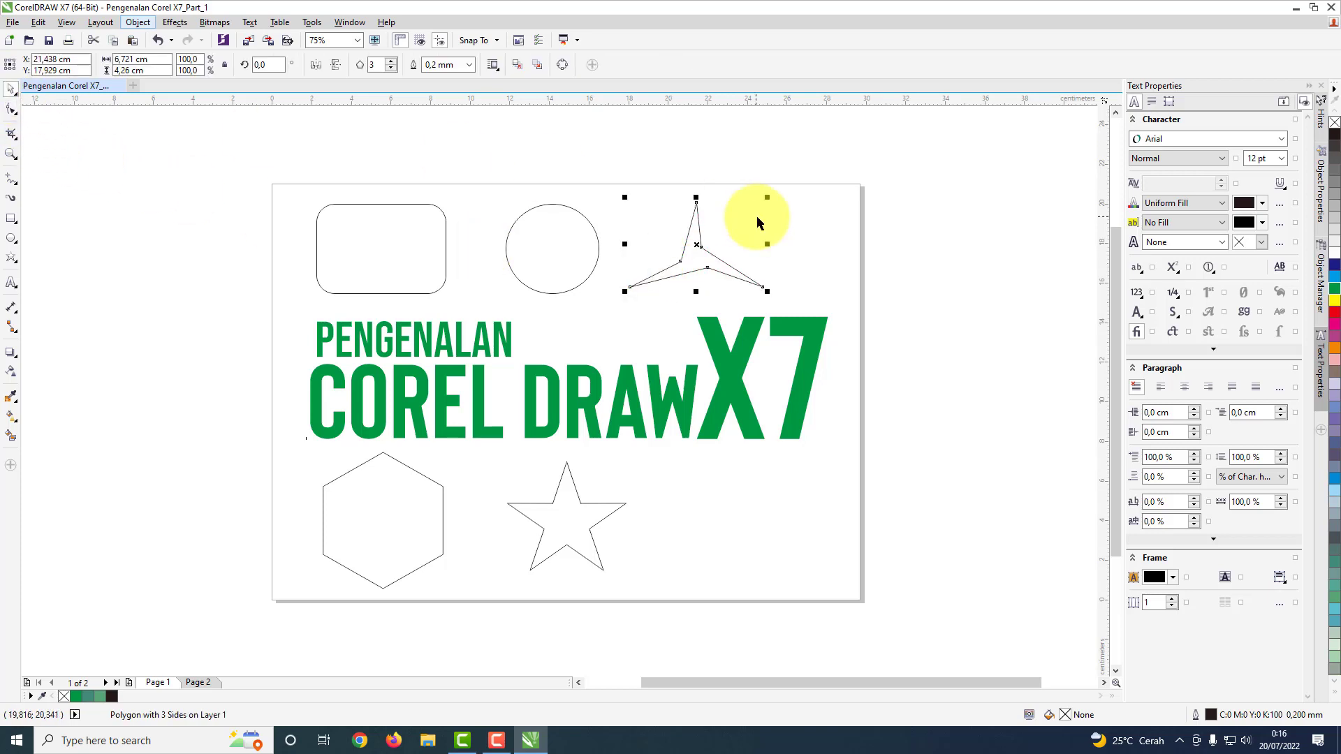
left_click(754, 229)
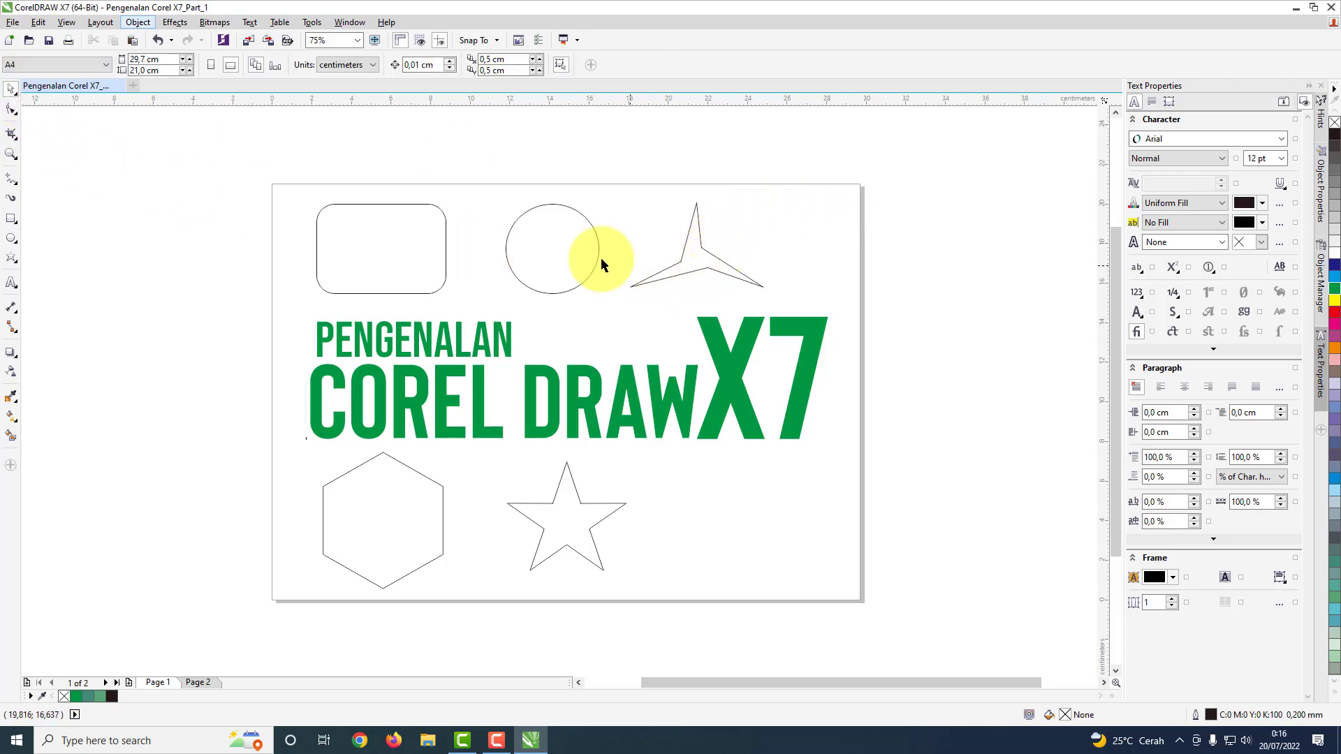
key("ctrl+z")
key("ctrl+z")
left_click(831, 259)
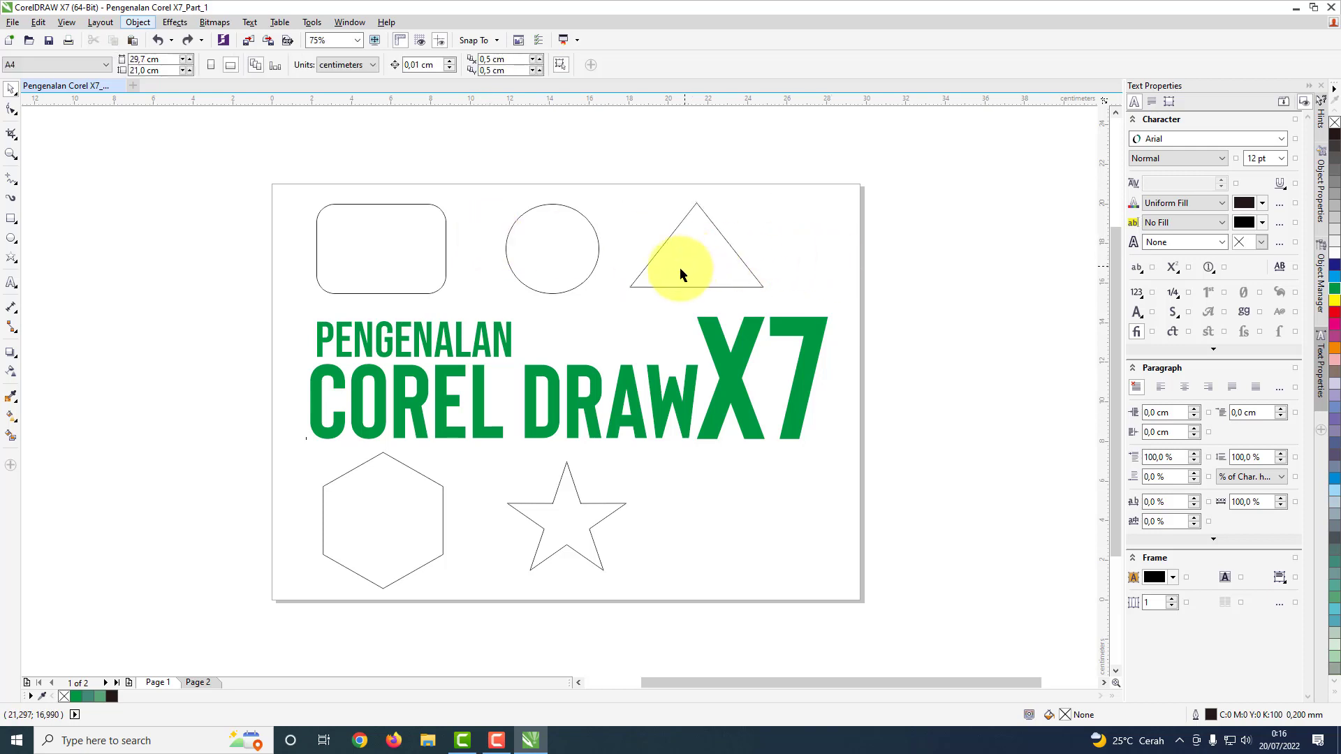
Step: Inspect the hexagon's editable nodes with the Shape tool
left_click(409, 524)
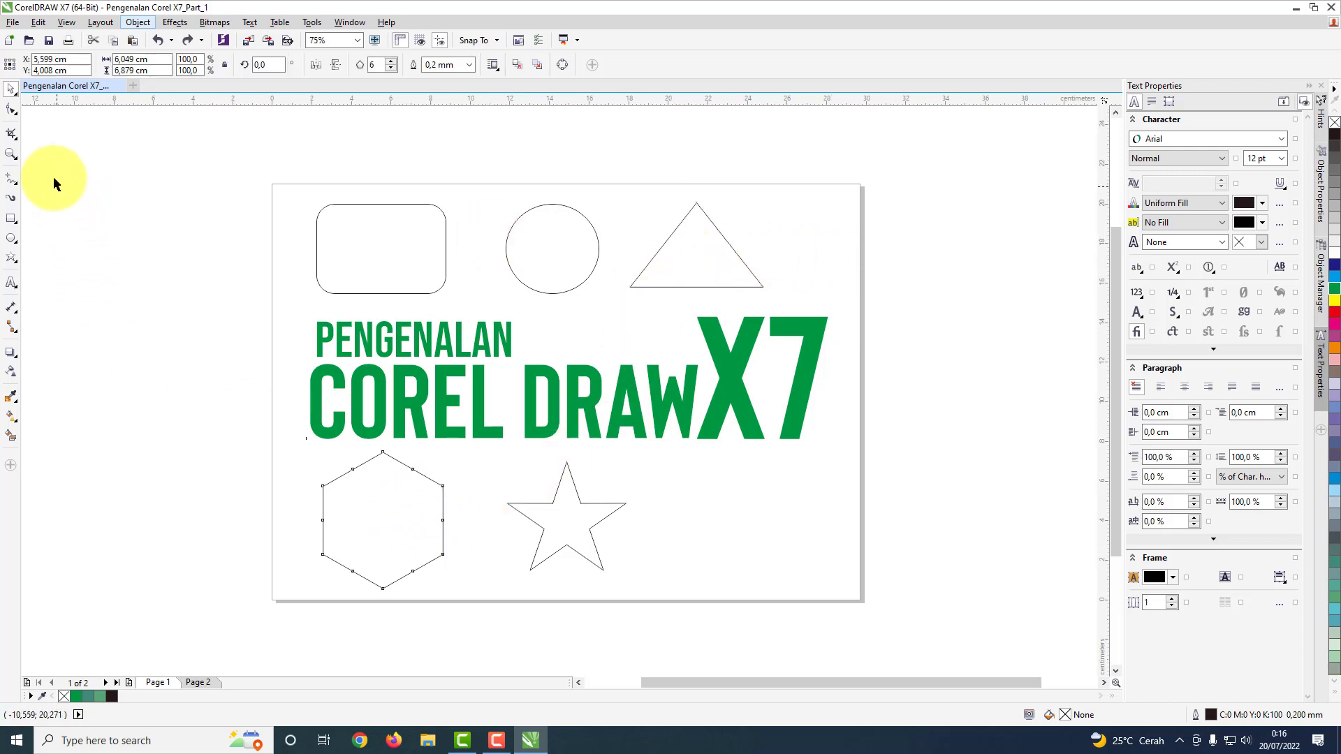
left_click(13, 109)
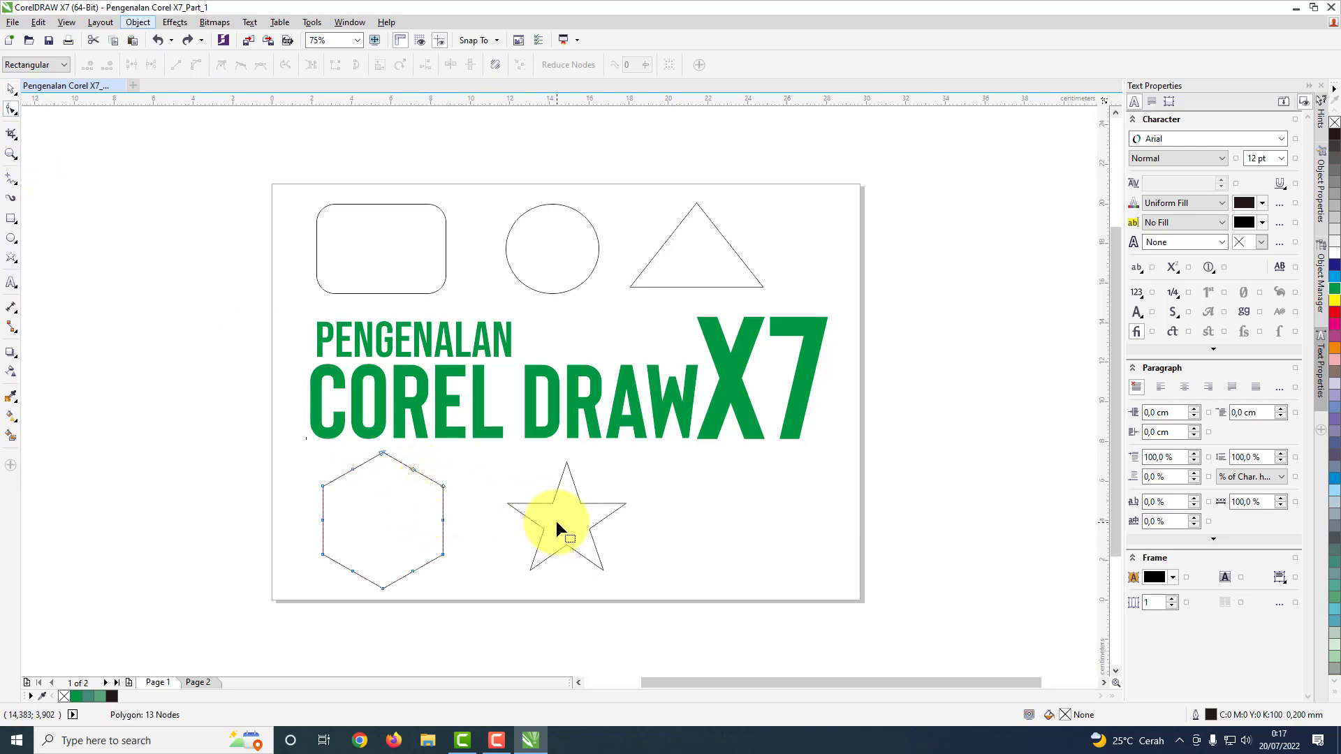
left_click(11, 89)
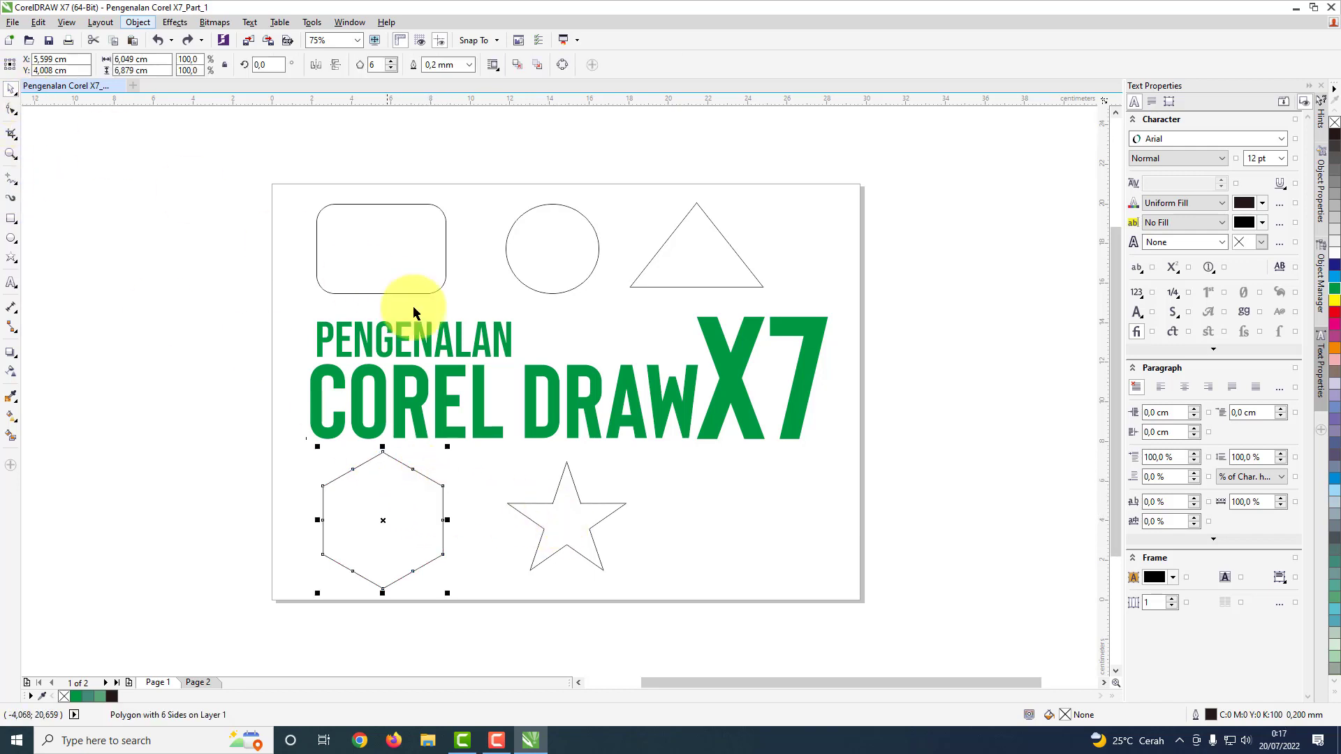
left_click(677, 507)
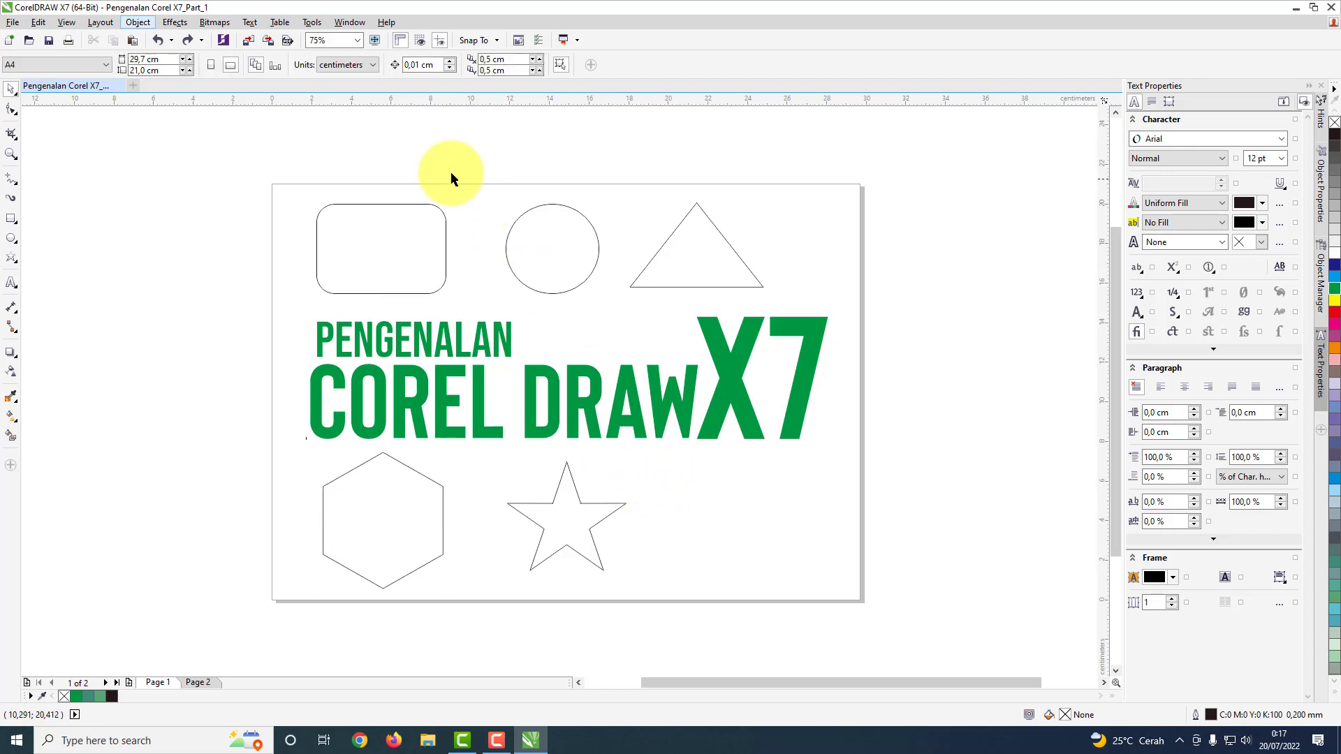
Step: Fill the rounded rectangle, the circle and the triangle above the title with green (C:100 M:0 Y:100 K:0)
left_click(440, 248)
left_click(511, 248)
left_click(435, 254)
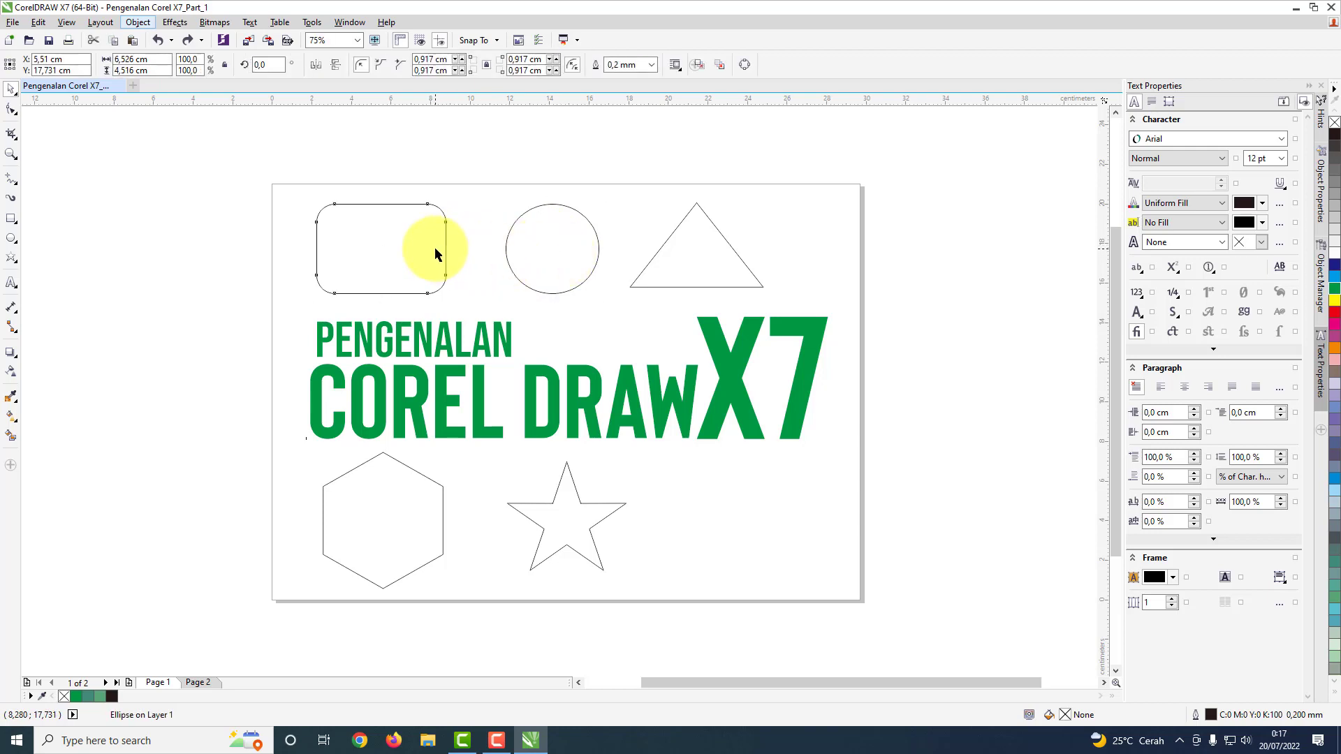
left_click(1334, 287)
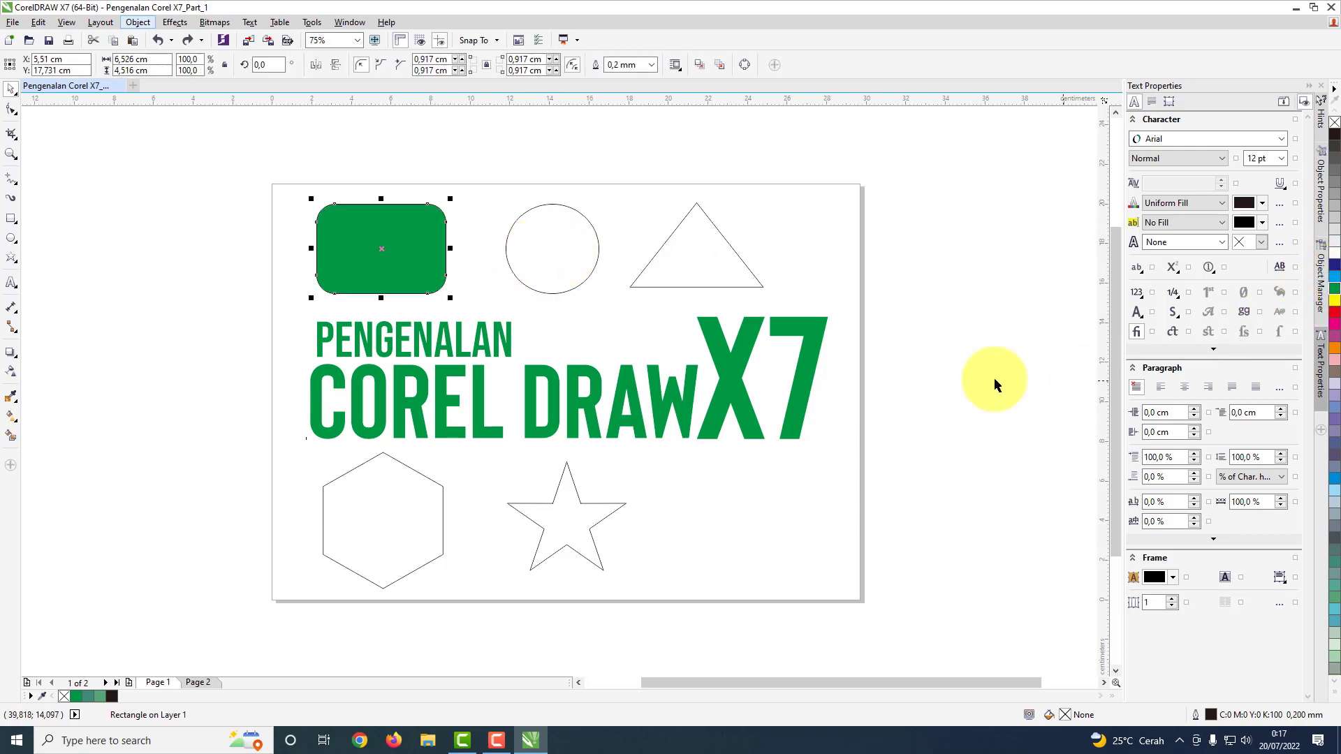
left_click(565, 257)
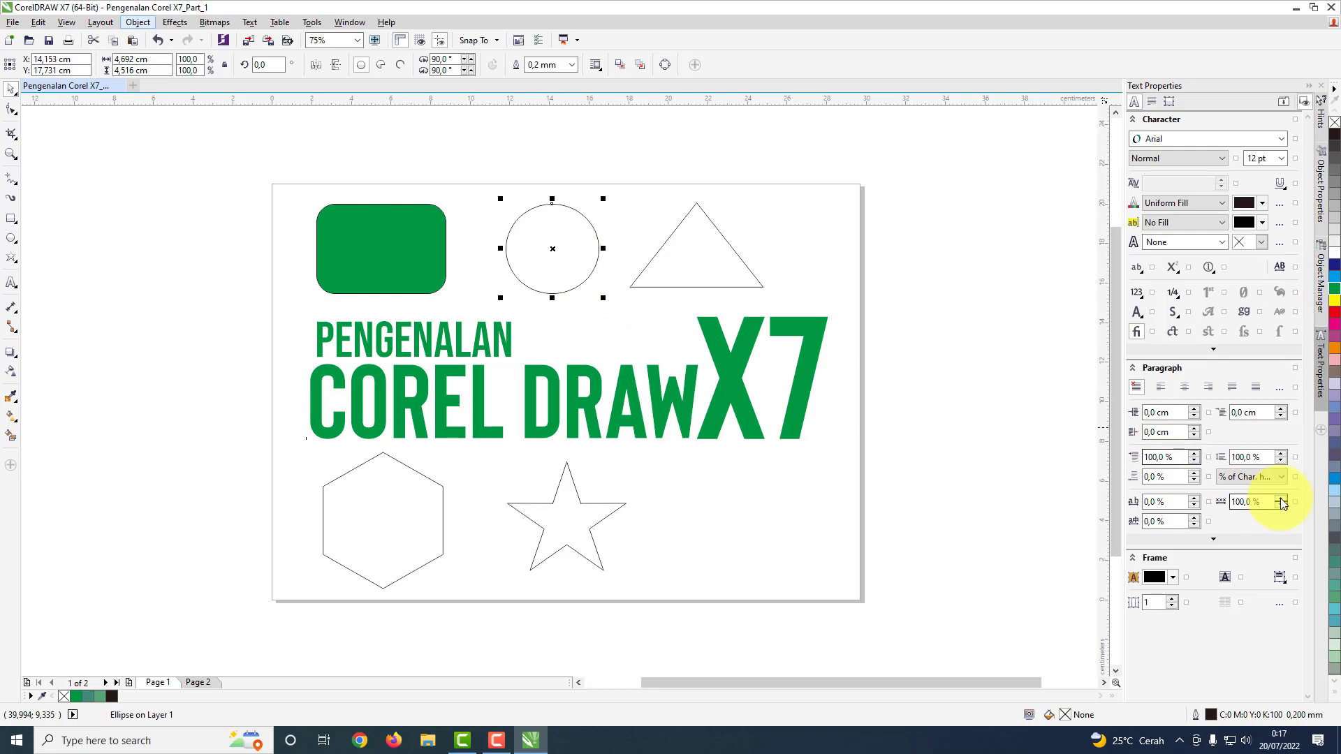
left_click(1335, 287)
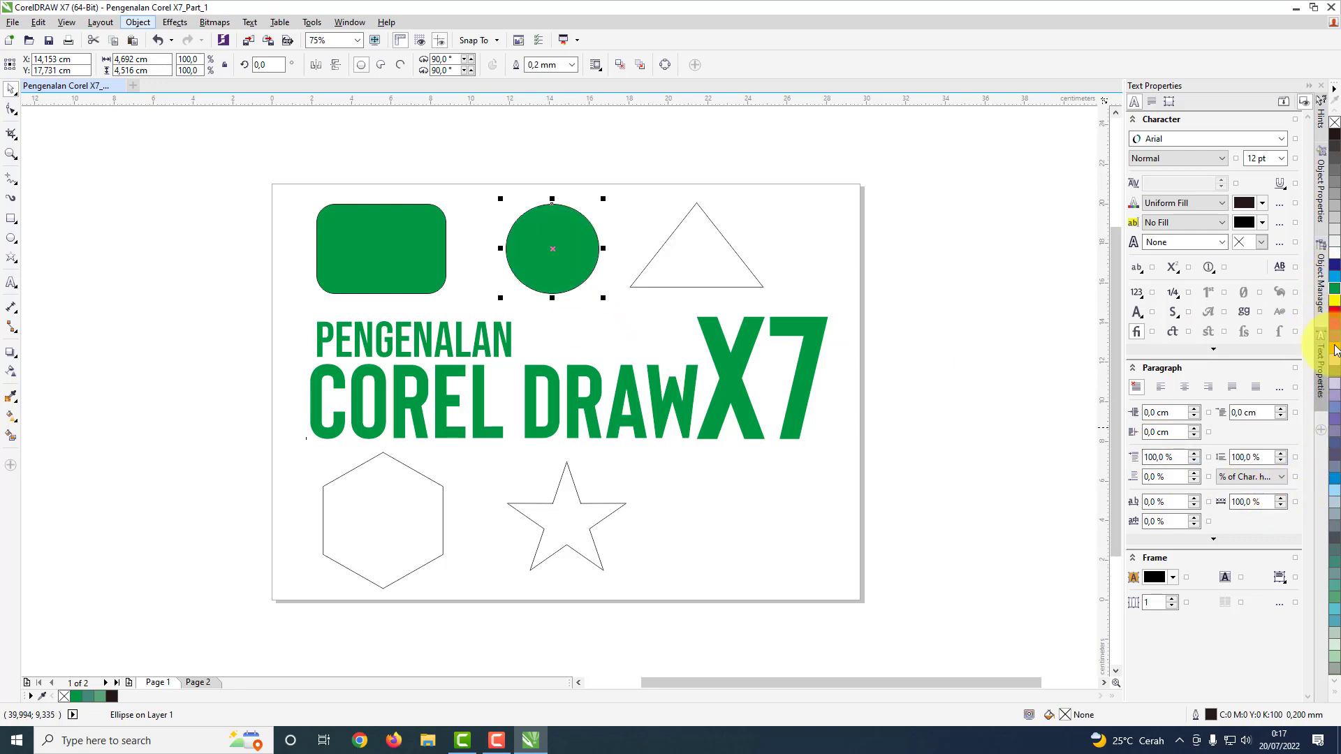
left_click(691, 285)
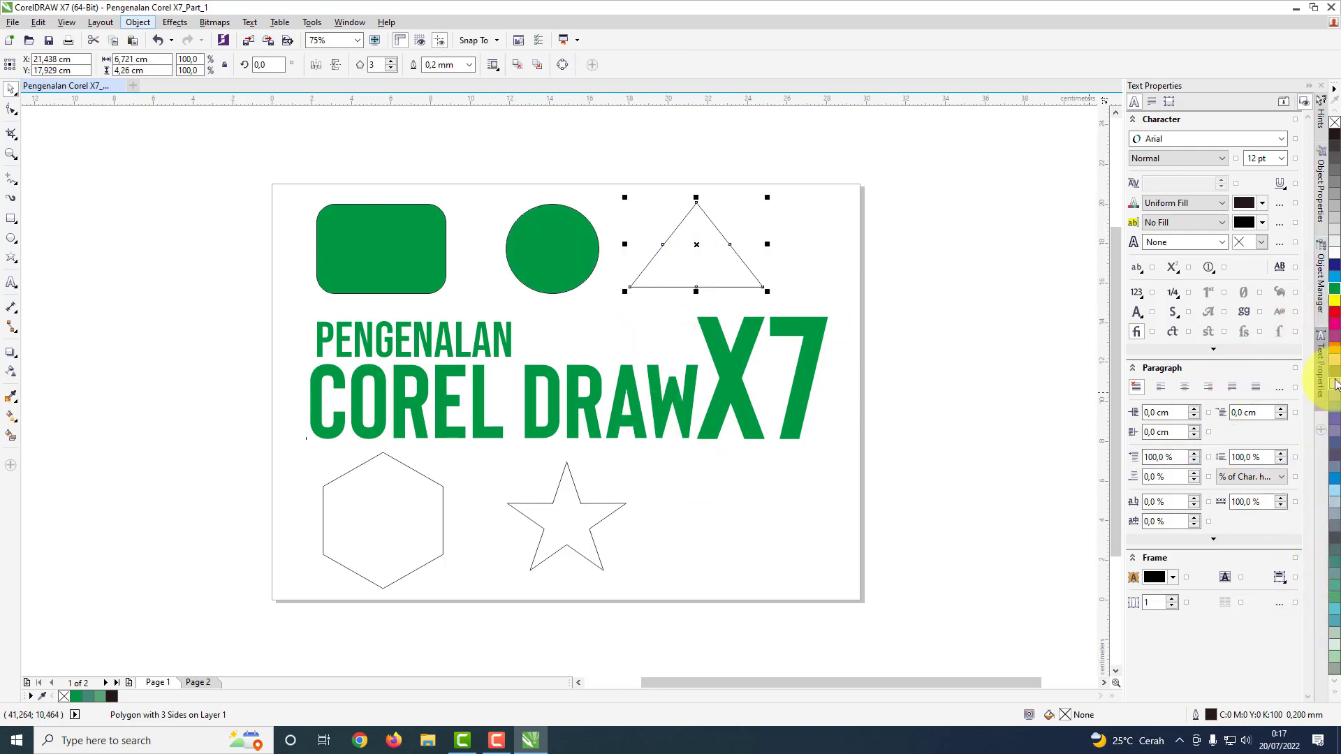
left_click(1334, 290)
left_click(402, 499)
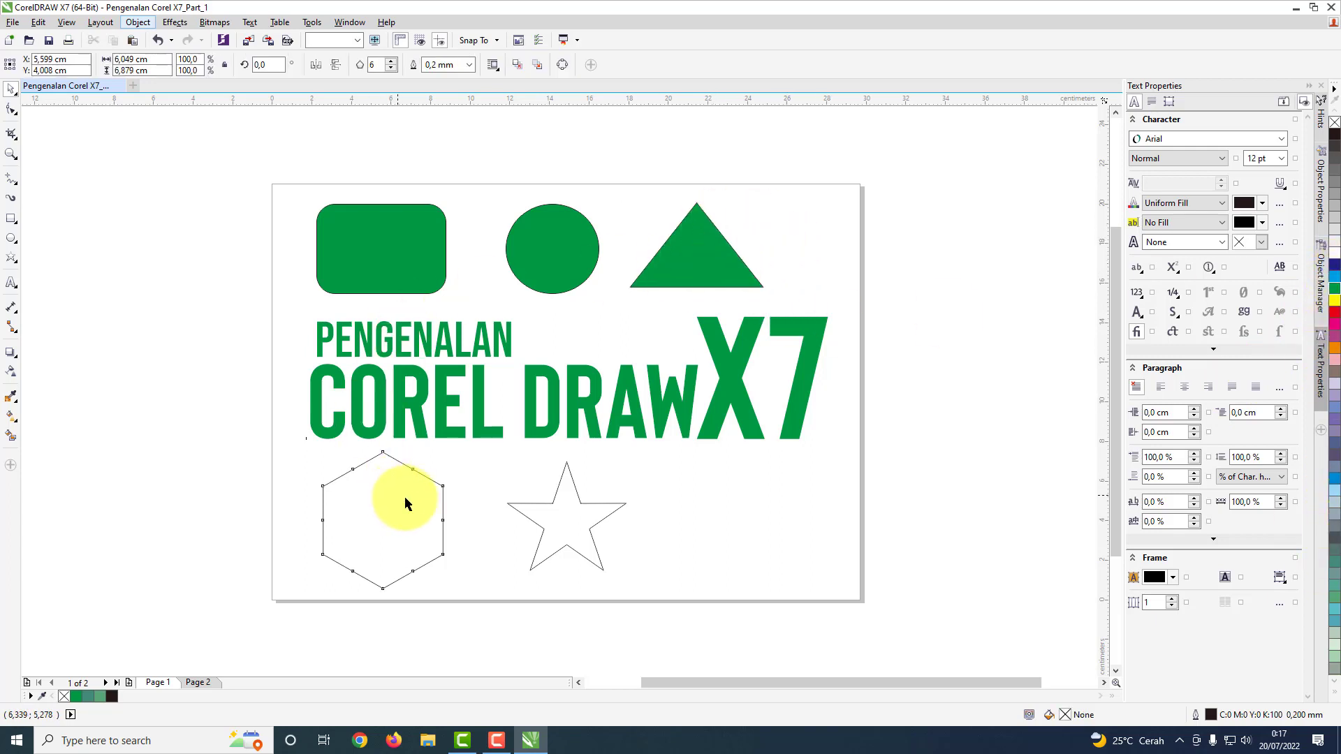
left_click(403, 185)
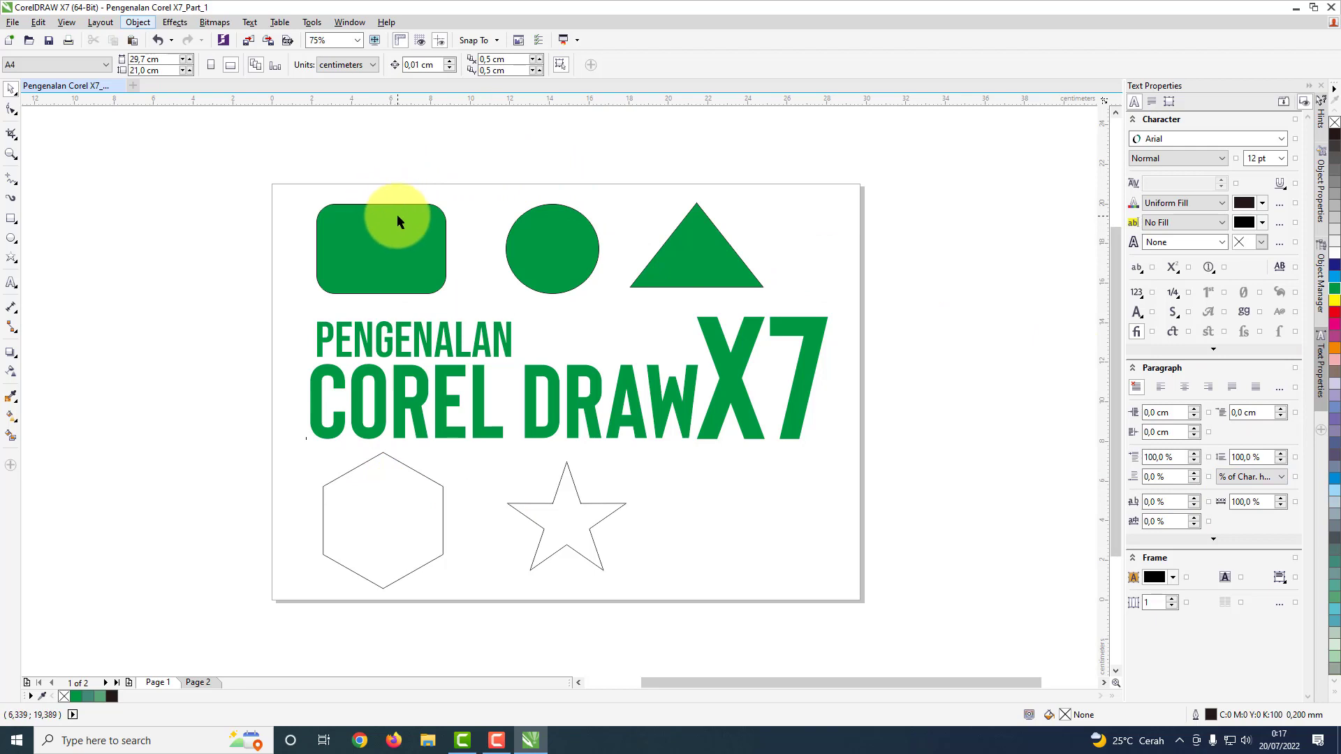
Step: Fill the hexagon and the five-pointed star below the title with the same green as the title
left_click(429, 510)
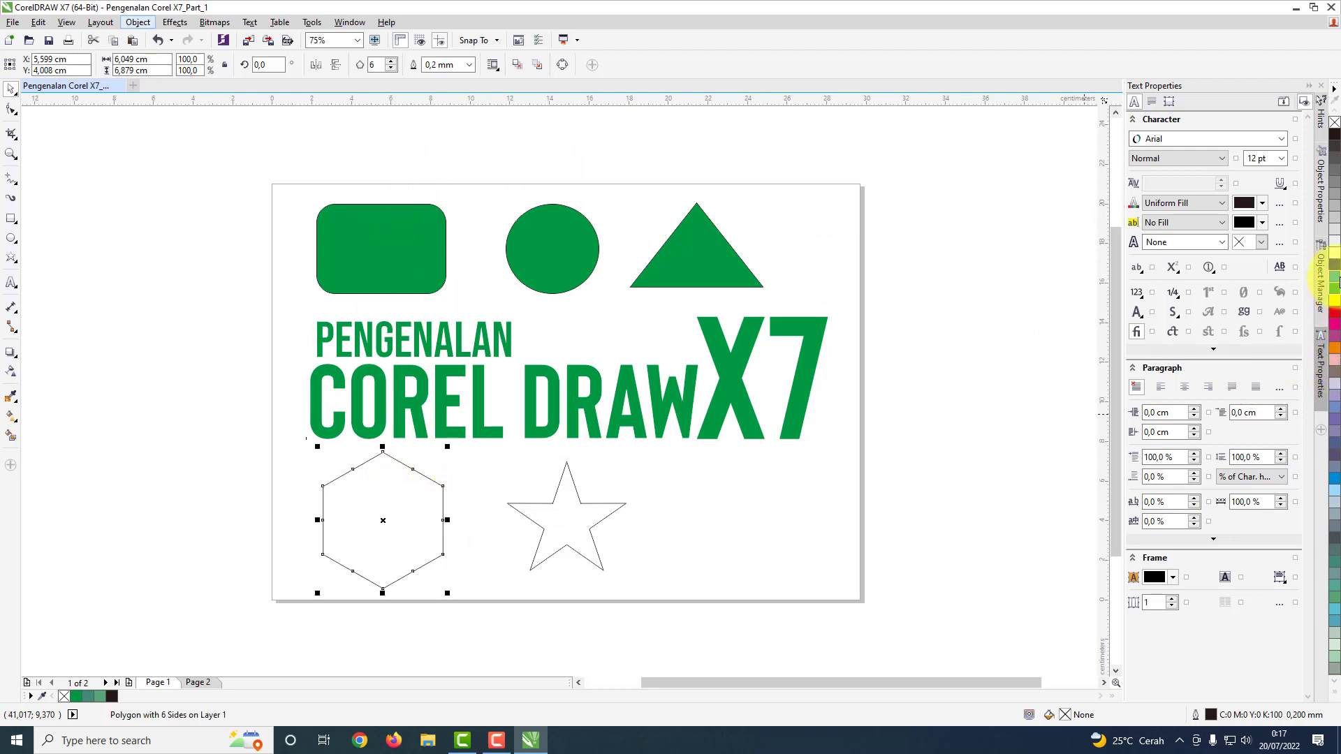
left_click(1334, 290)
left_click(587, 537)
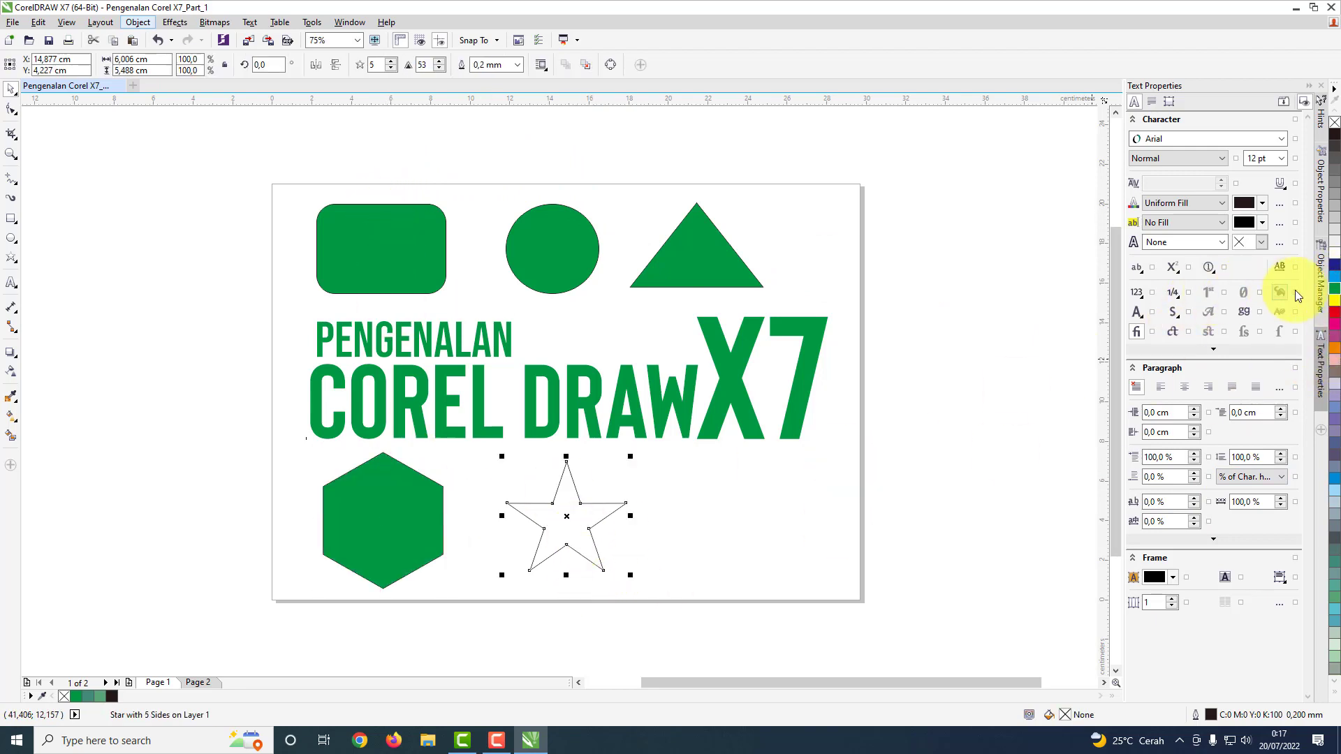
left_click(1335, 299)
left_click(475, 160)
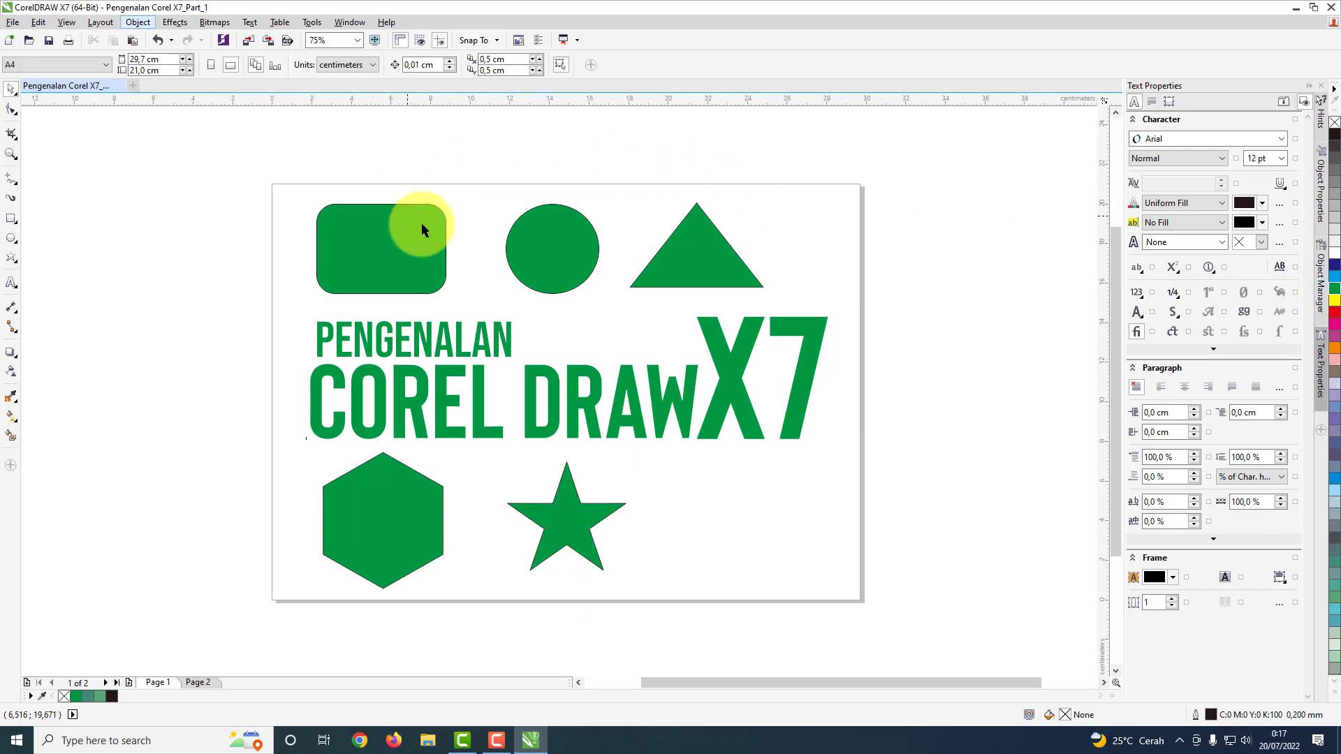
Step: Try the outline widths None, Hairline and 3.0 mm on the green rounded rectangle
scroll(439, 229, "up", 2)
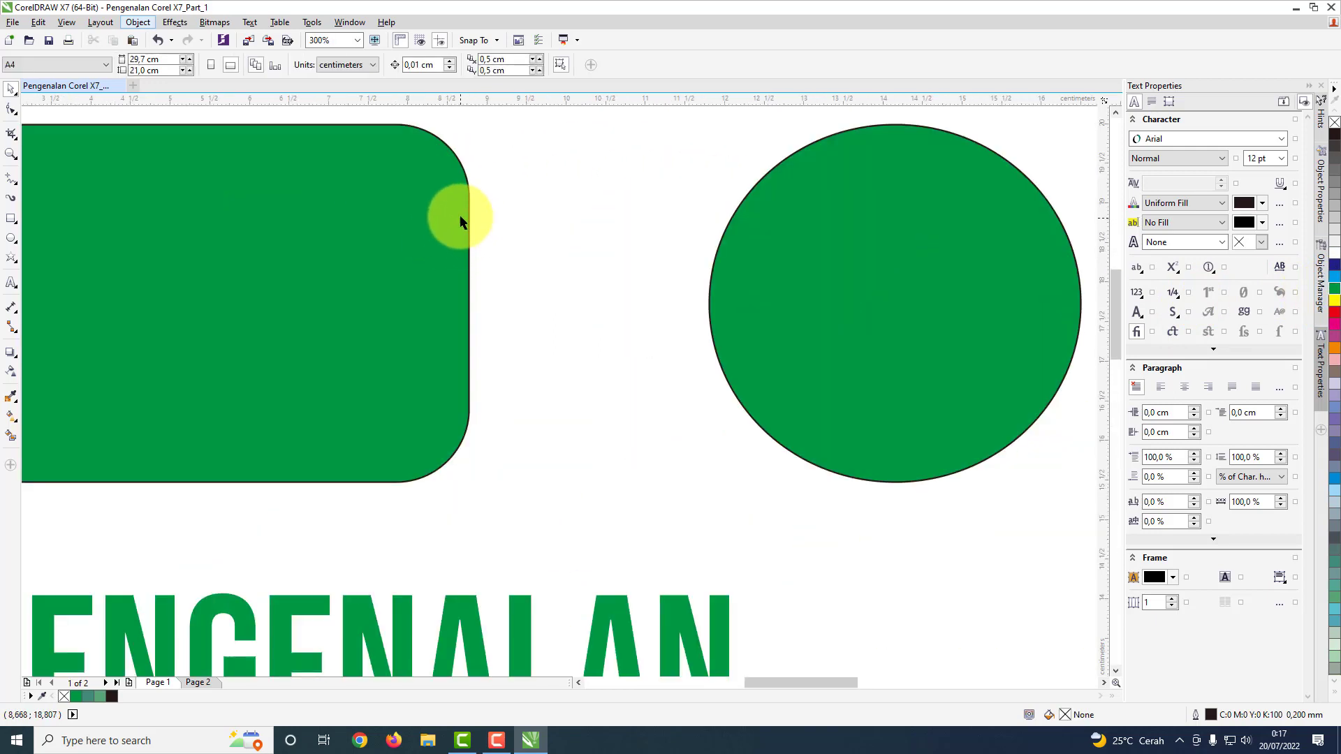
scroll(408, 249, "down", 2)
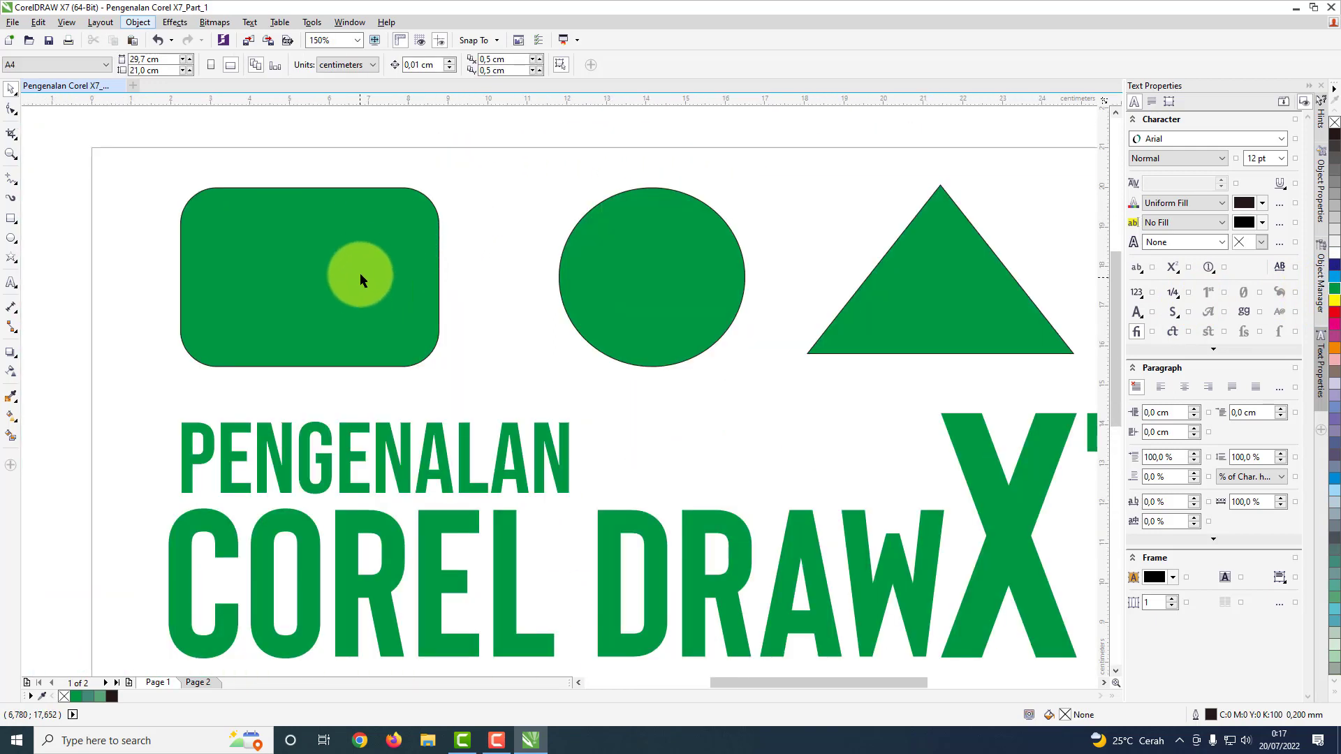
left_click(320, 232)
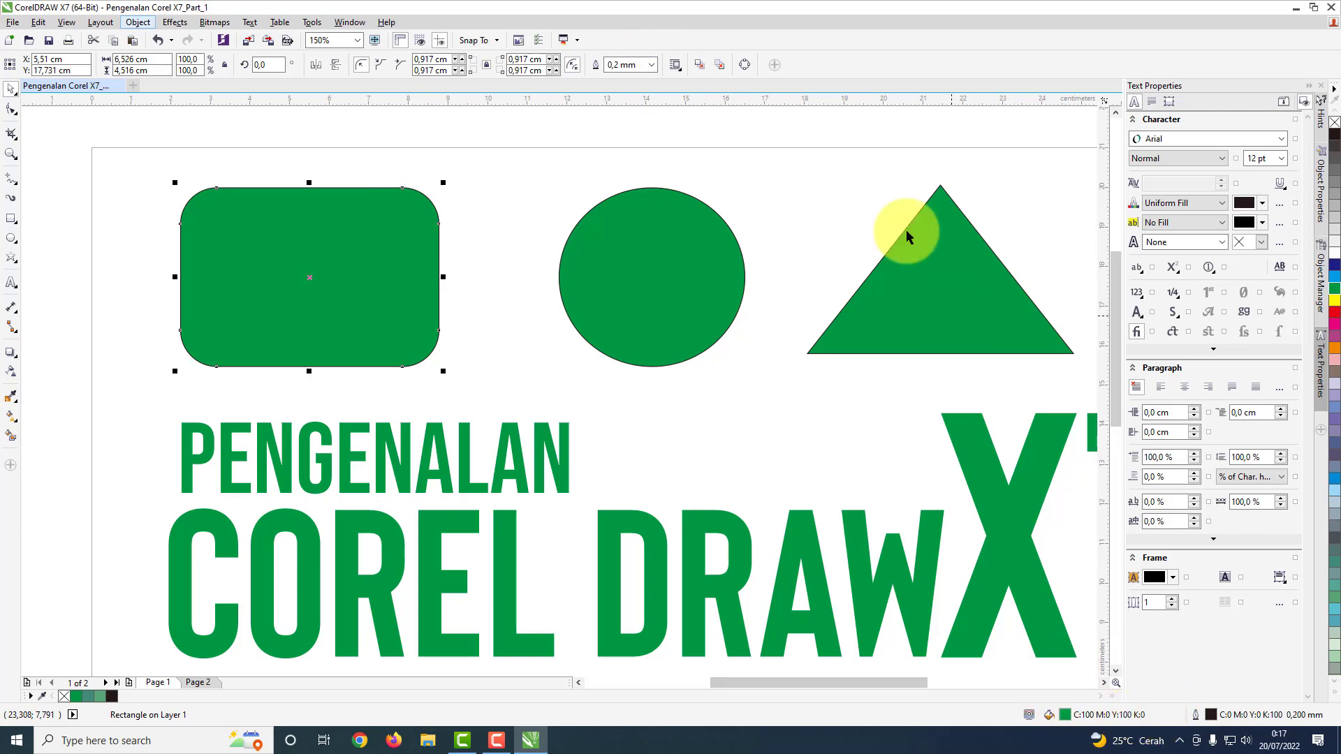
left_click(654, 68)
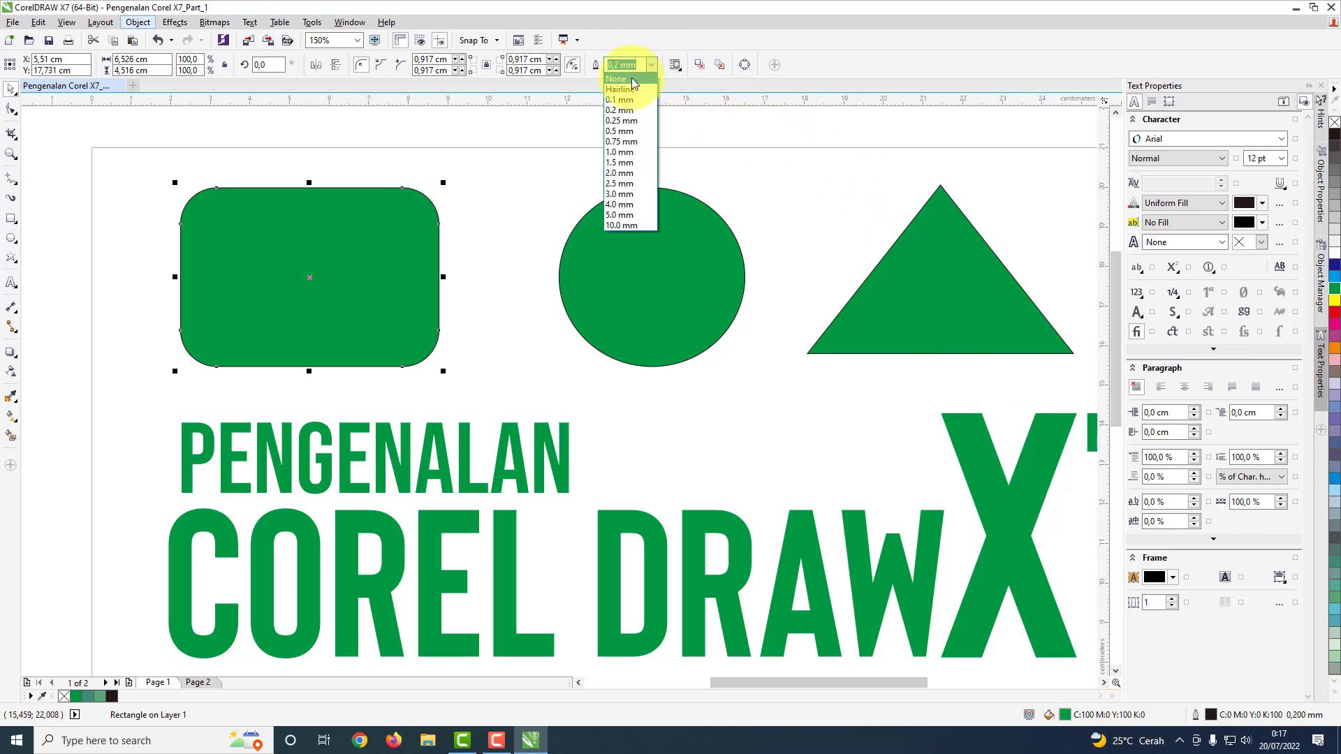
left_click(632, 61)
scroll(407, 212, "up", 4)
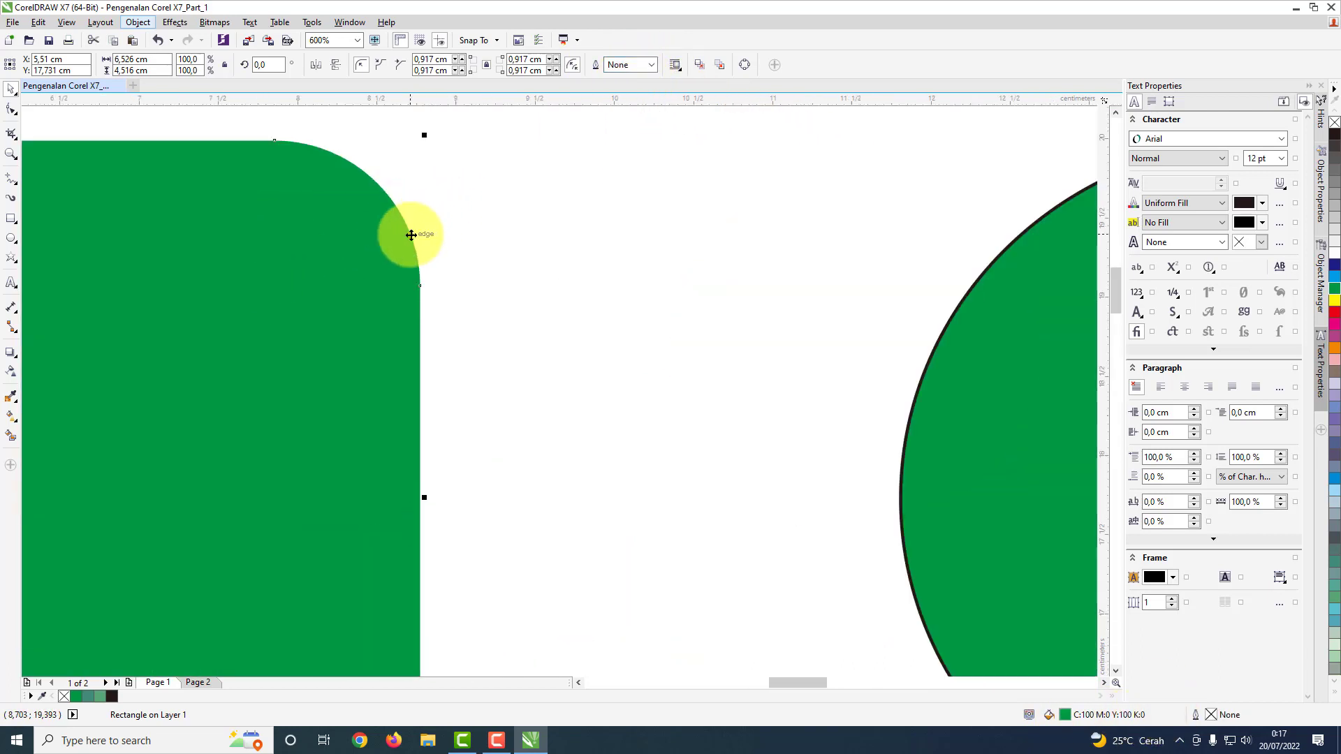
left_click(652, 64)
left_click(631, 90)
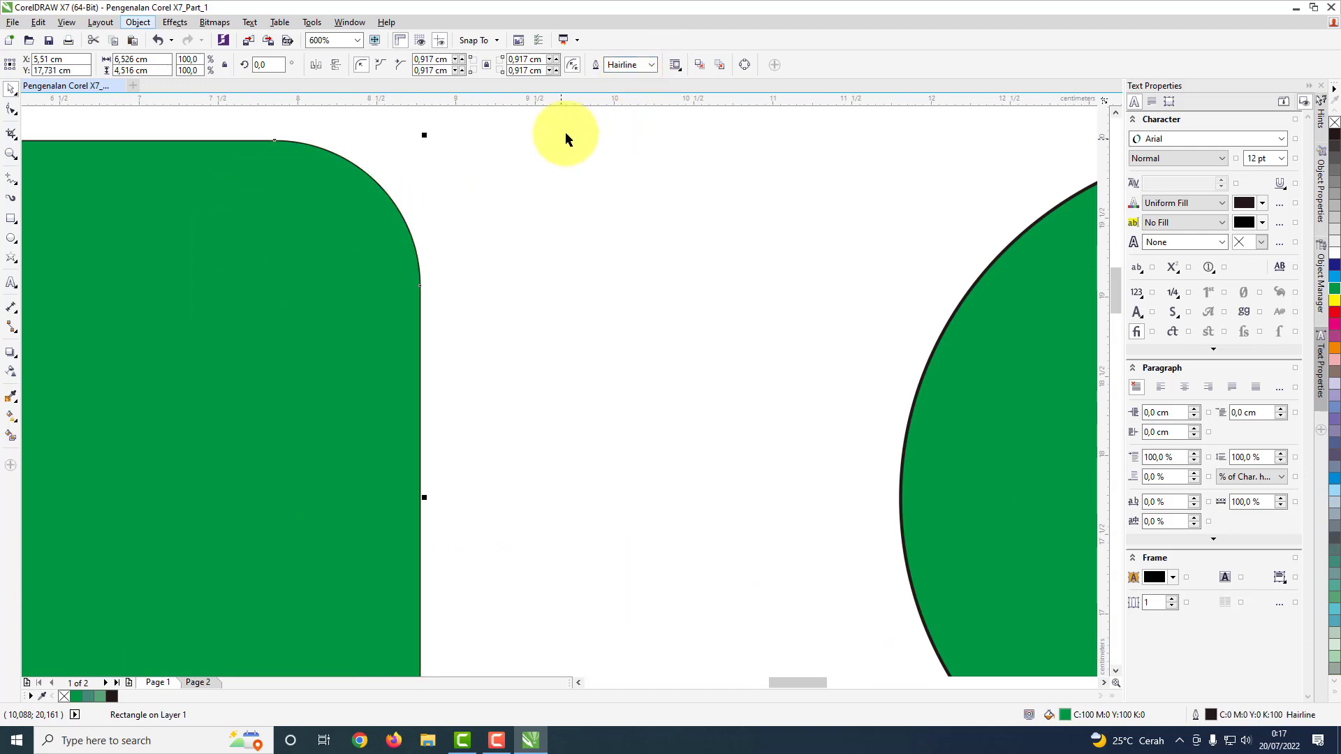
left_click(646, 65)
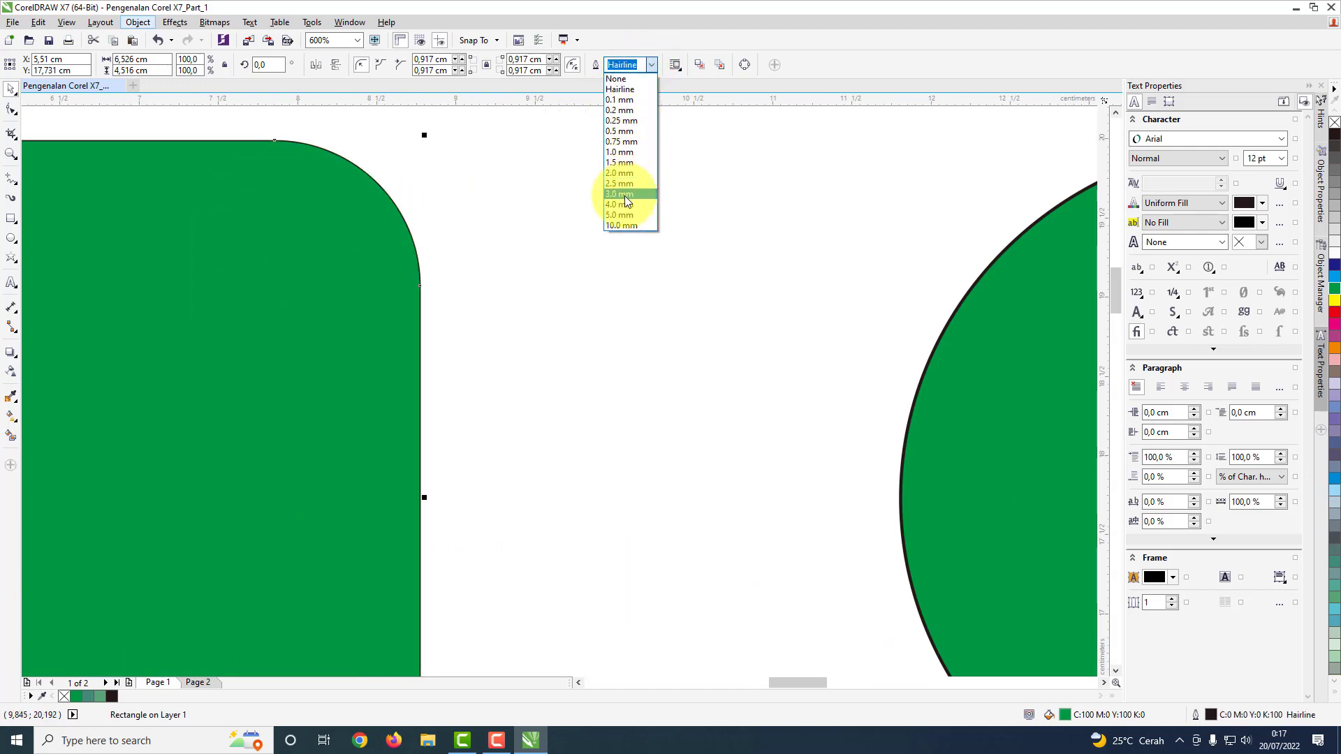
left_click(624, 194)
scroll(419, 335, "down", 4)
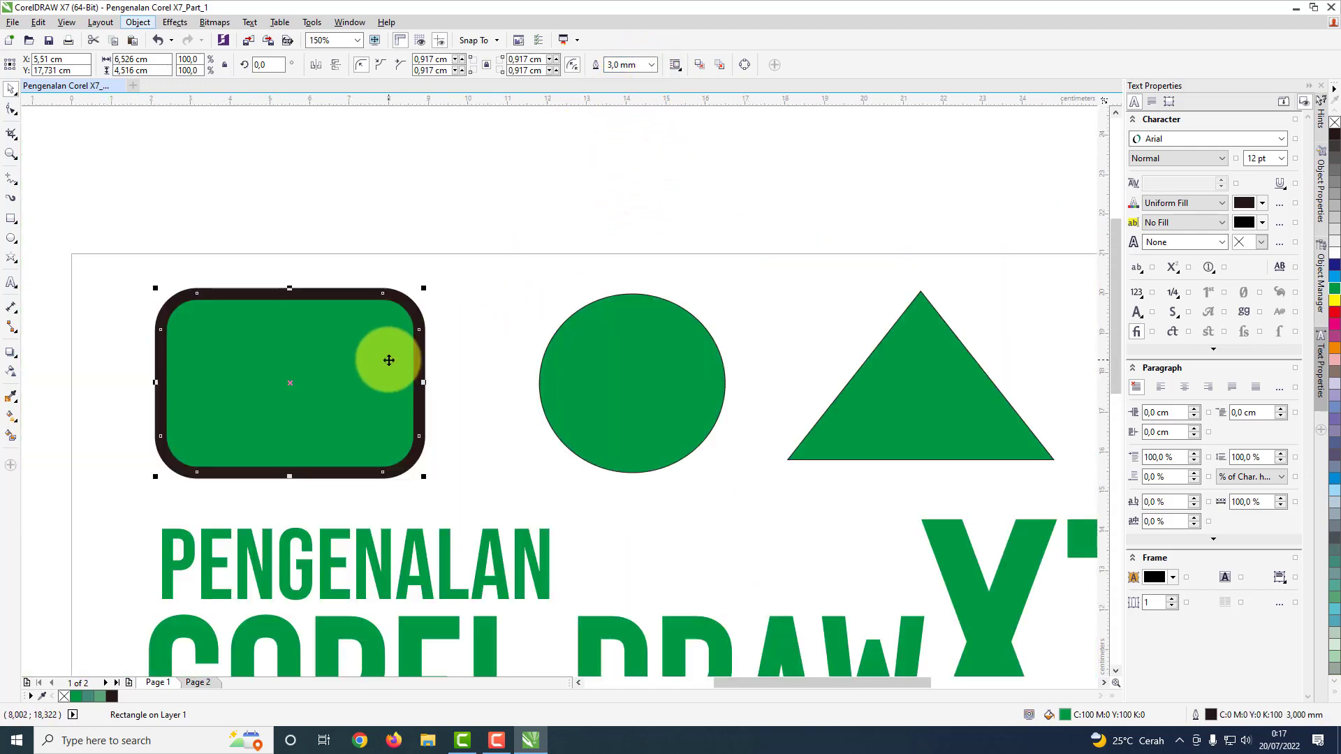
Step: Set the outline width to None for the rounded rectangle, the circle and the triangle above the title
left_click(653, 66)
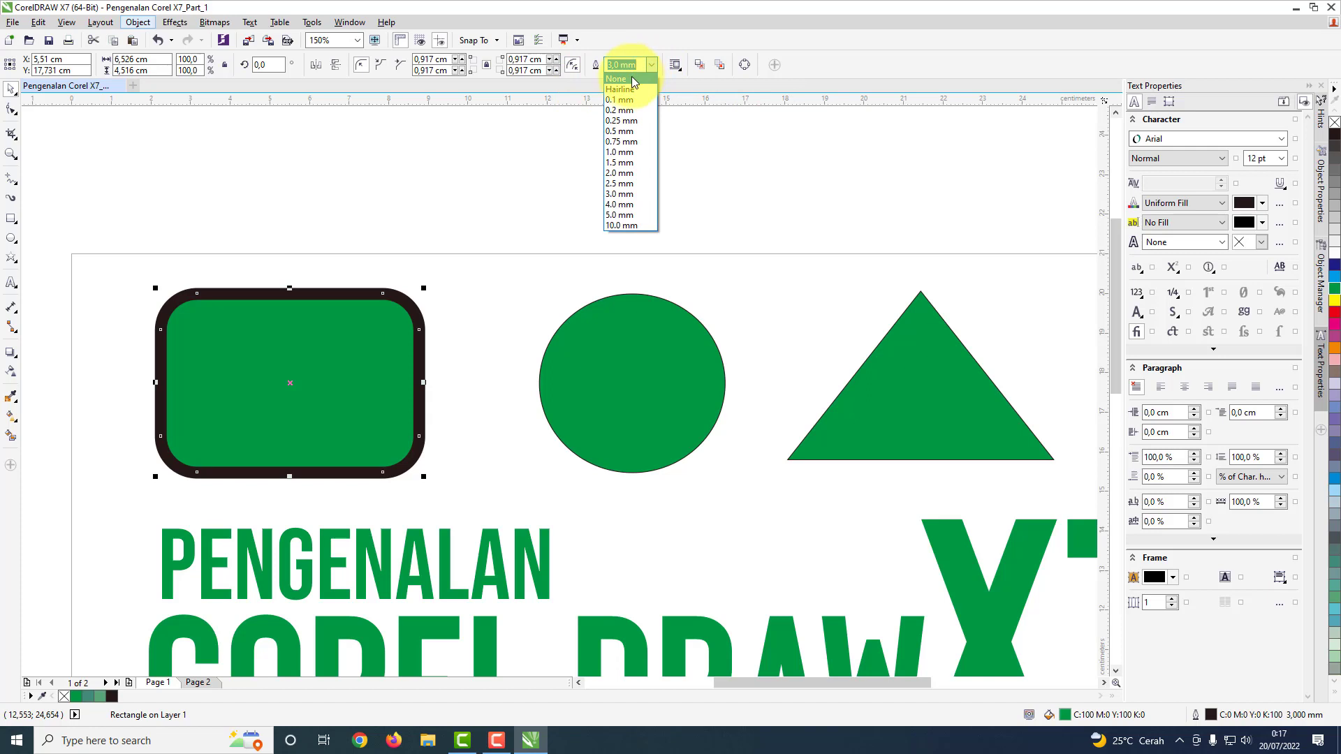
left_click(628, 79)
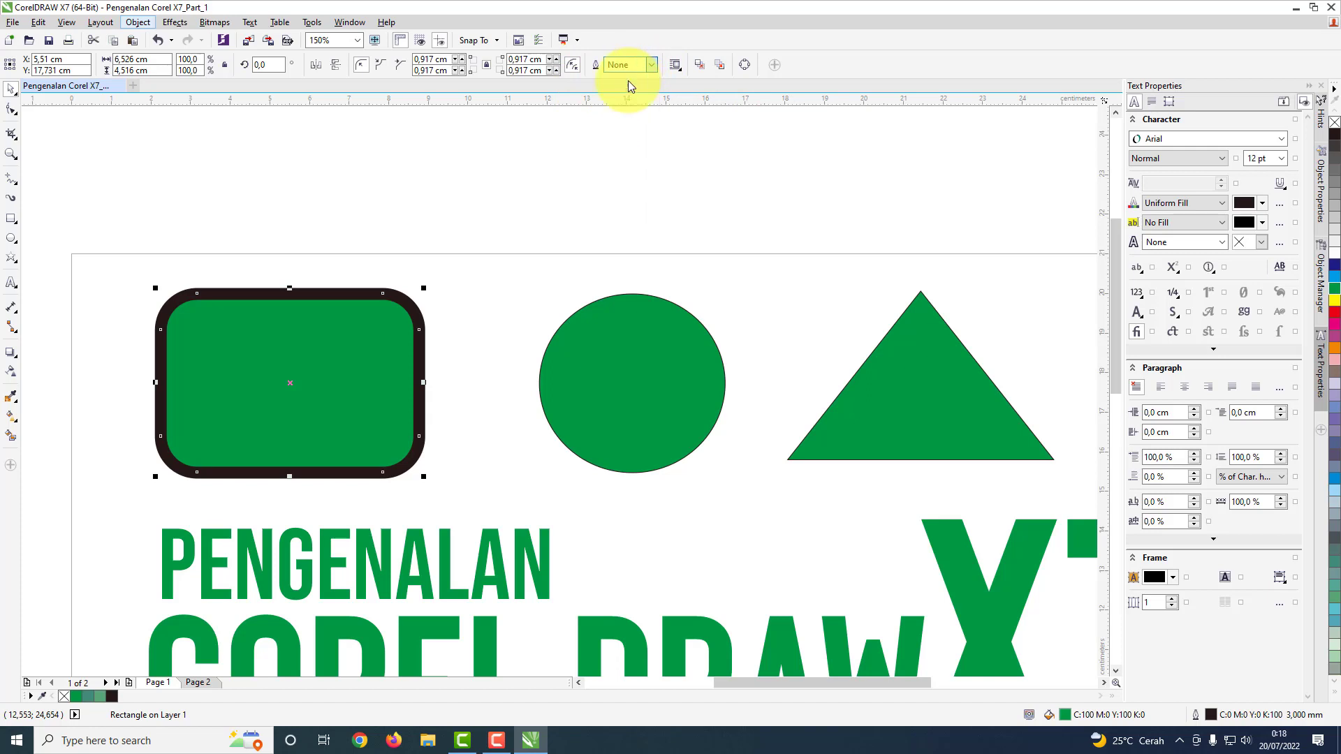
left_click(638, 347)
left_click(573, 65)
left_click(555, 77)
left_click(871, 375)
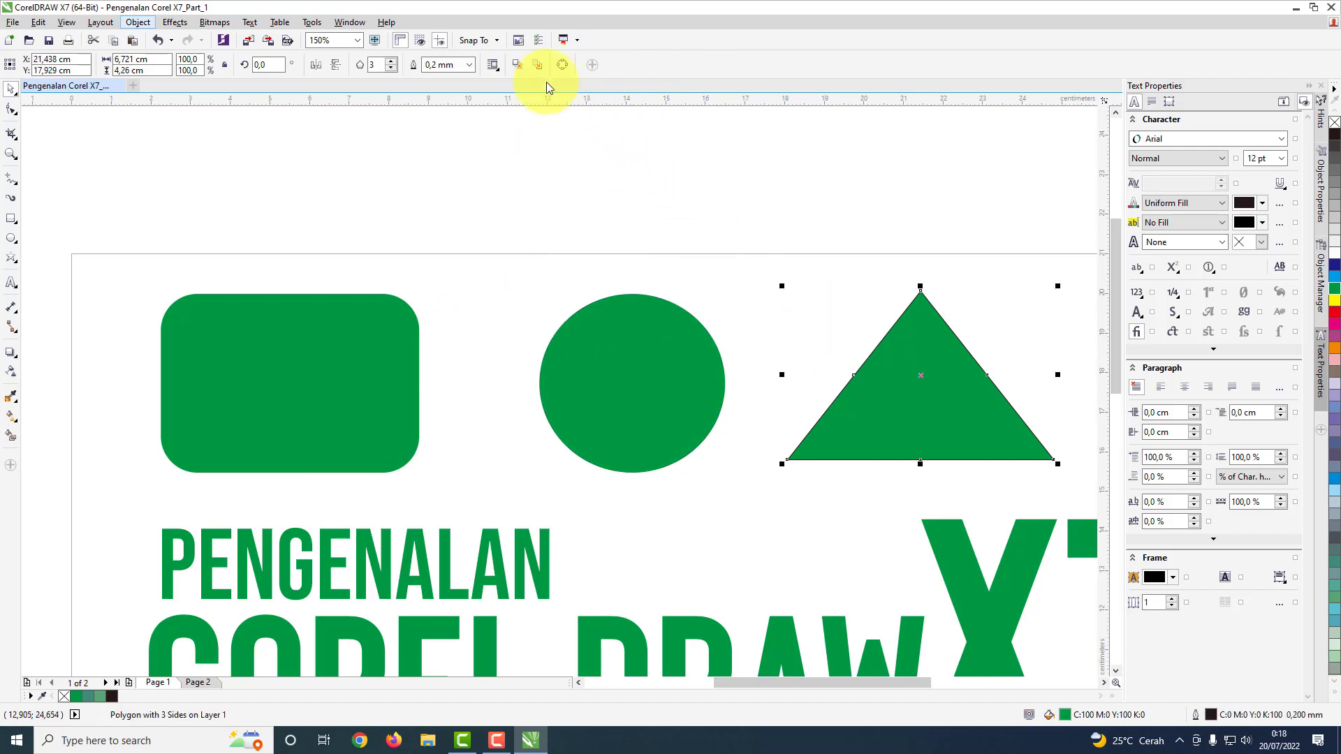
left_click(464, 66)
left_click(456, 79)
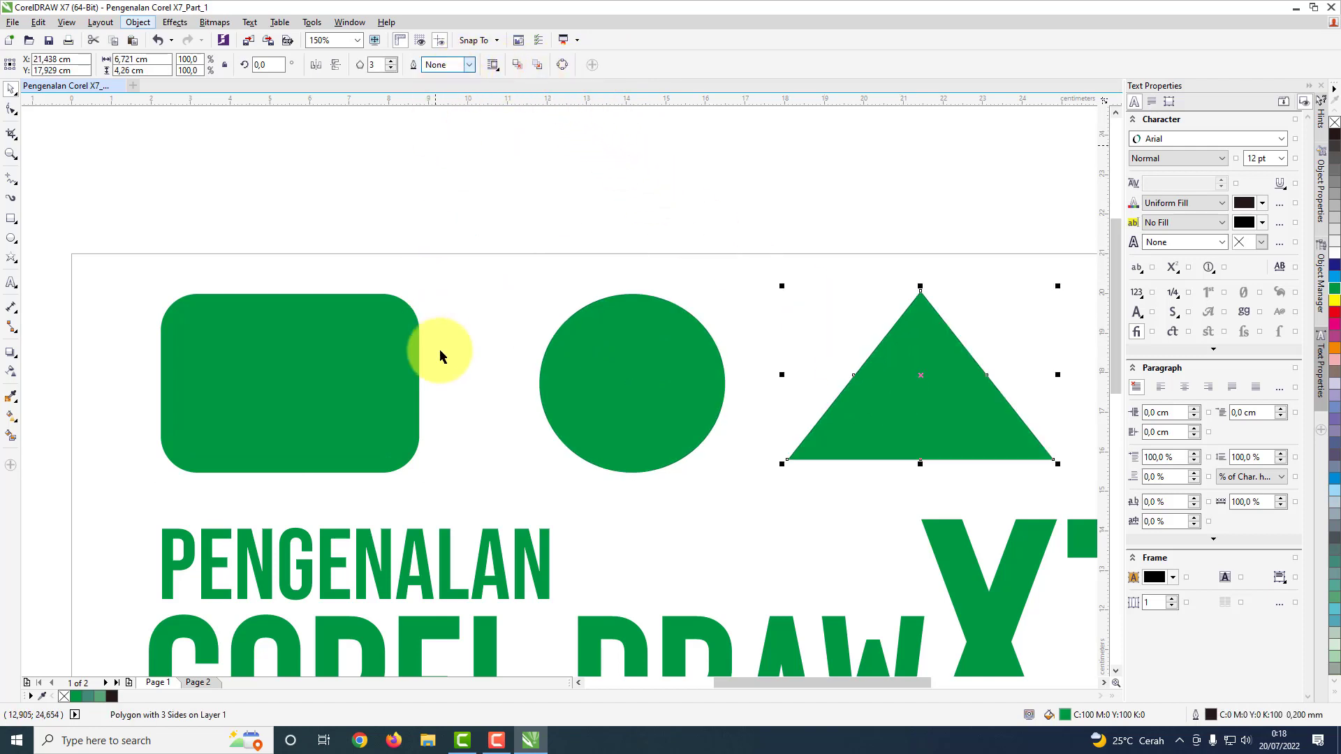
Step: Set the outline width to None for the hexagon and the star below the title
left_click(472, 516)
scroll(471, 516, "down", 5)
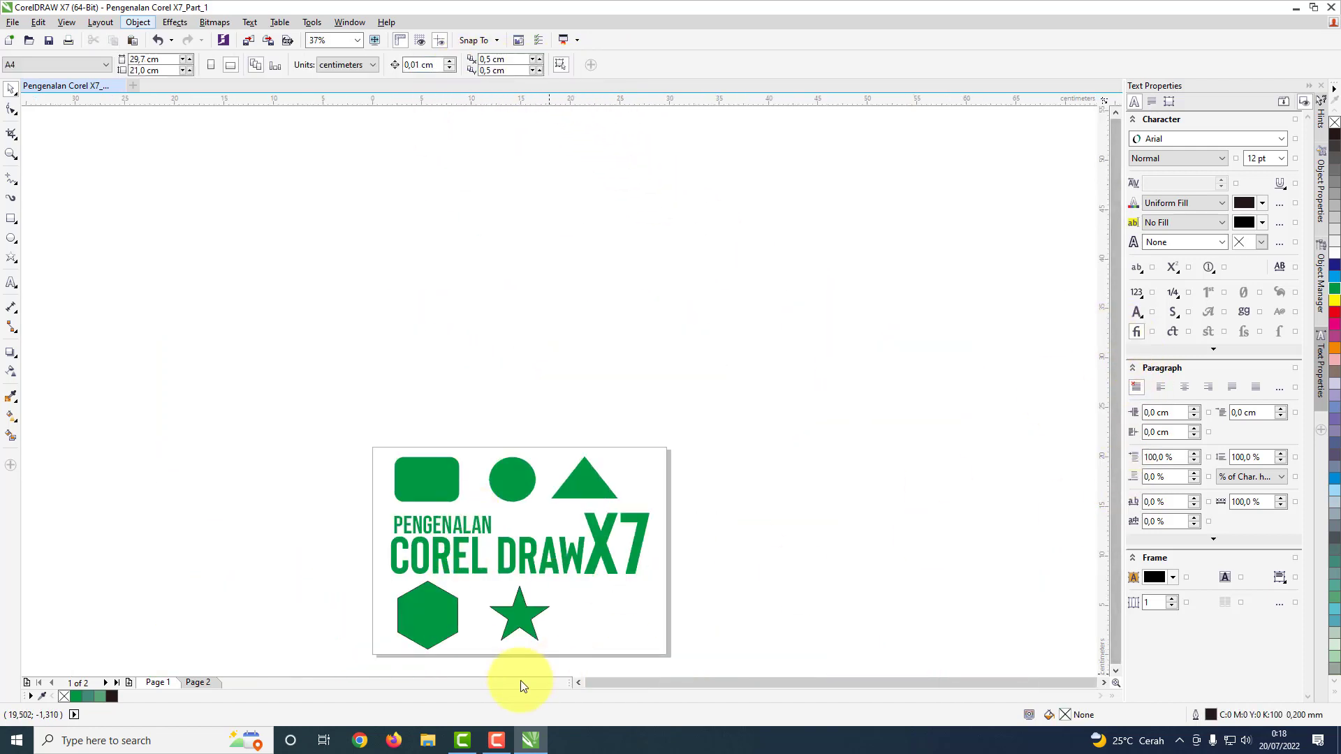
scroll(431, 656, "up", 3)
left_click(441, 560)
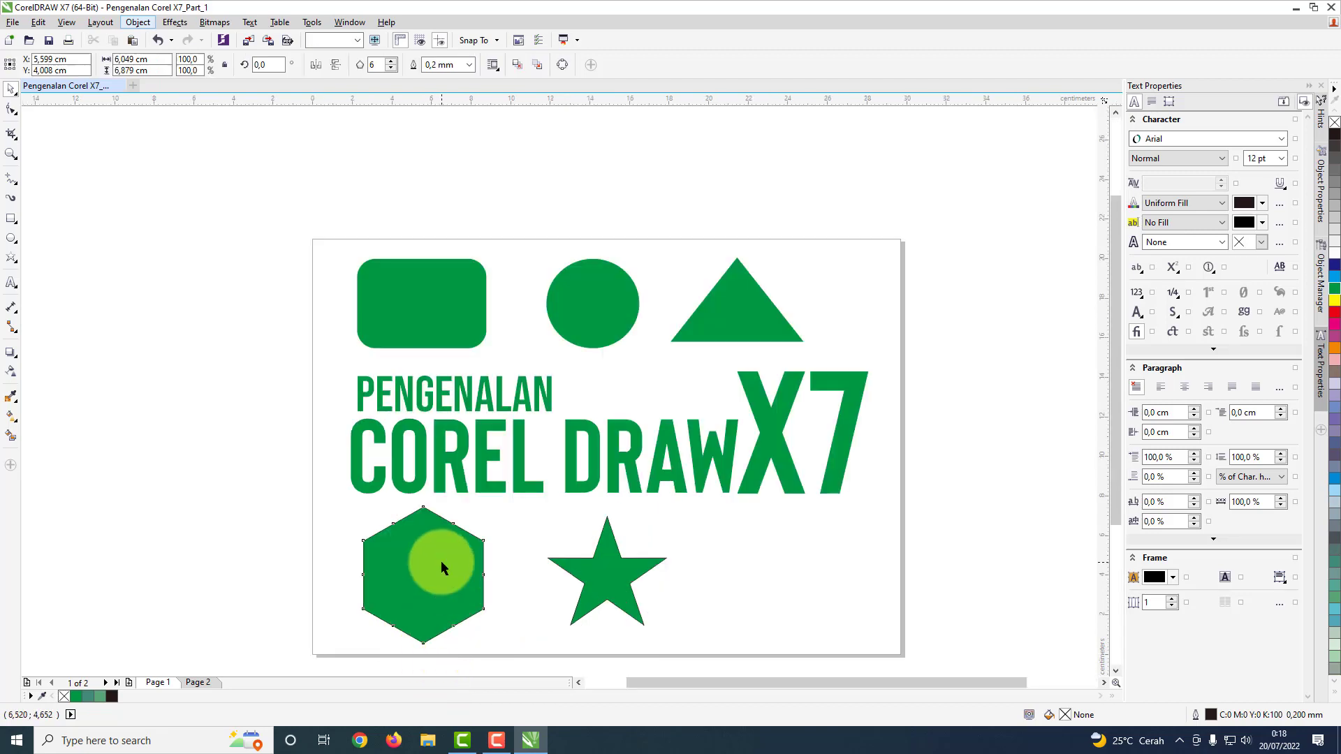
left_click(469, 65)
left_click(632, 562)
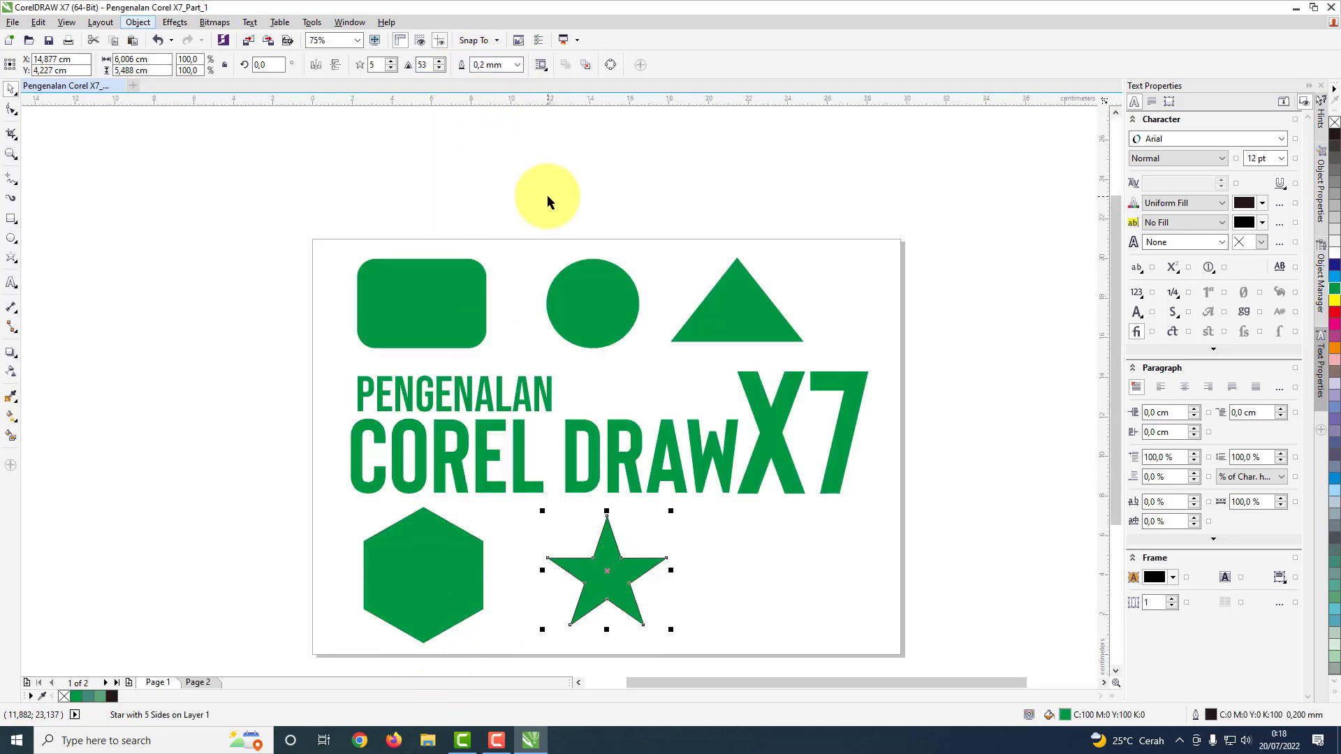
left_click(517, 65)
left_click(505, 80)
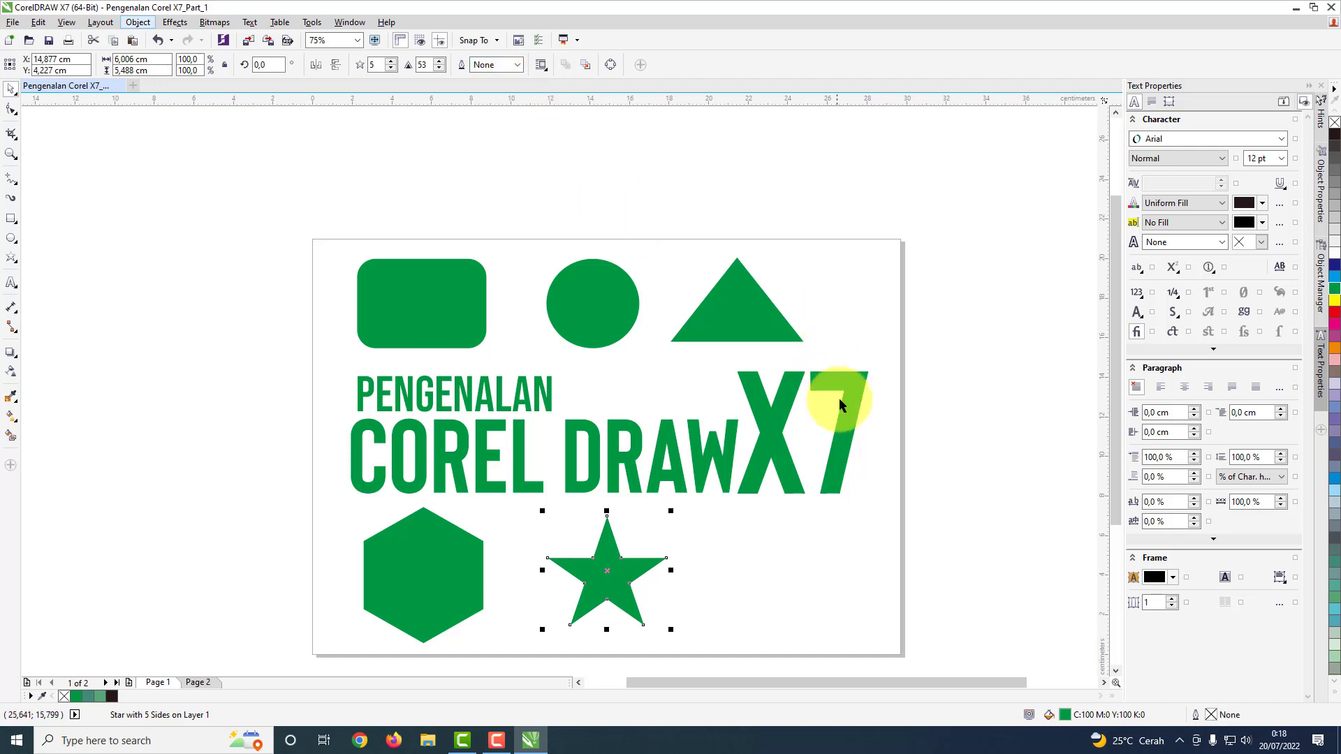
Step: Pull the star's inner nodes outward with the Shape tool to make its arms shorter and wider
left_click(11, 109)
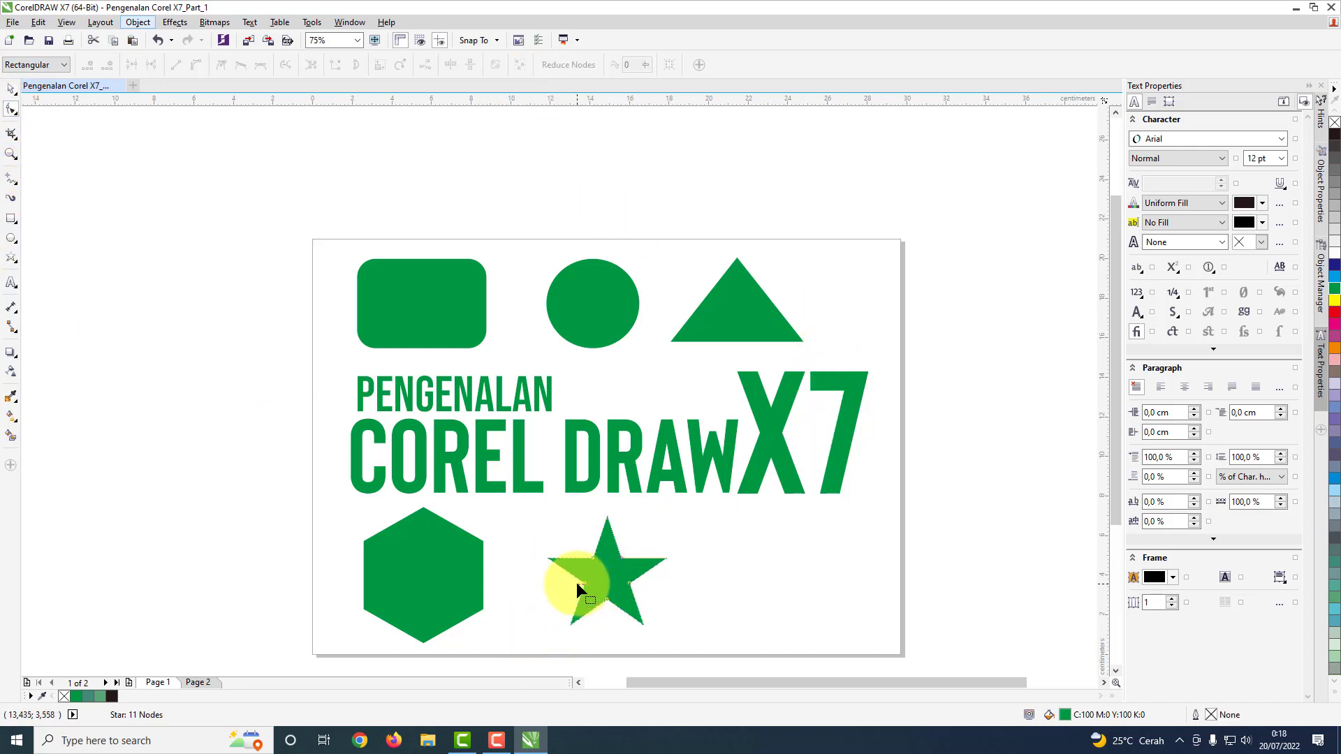
left_click_drag(585, 583, 571, 593)
left_click(11, 89)
left_click(741, 606)
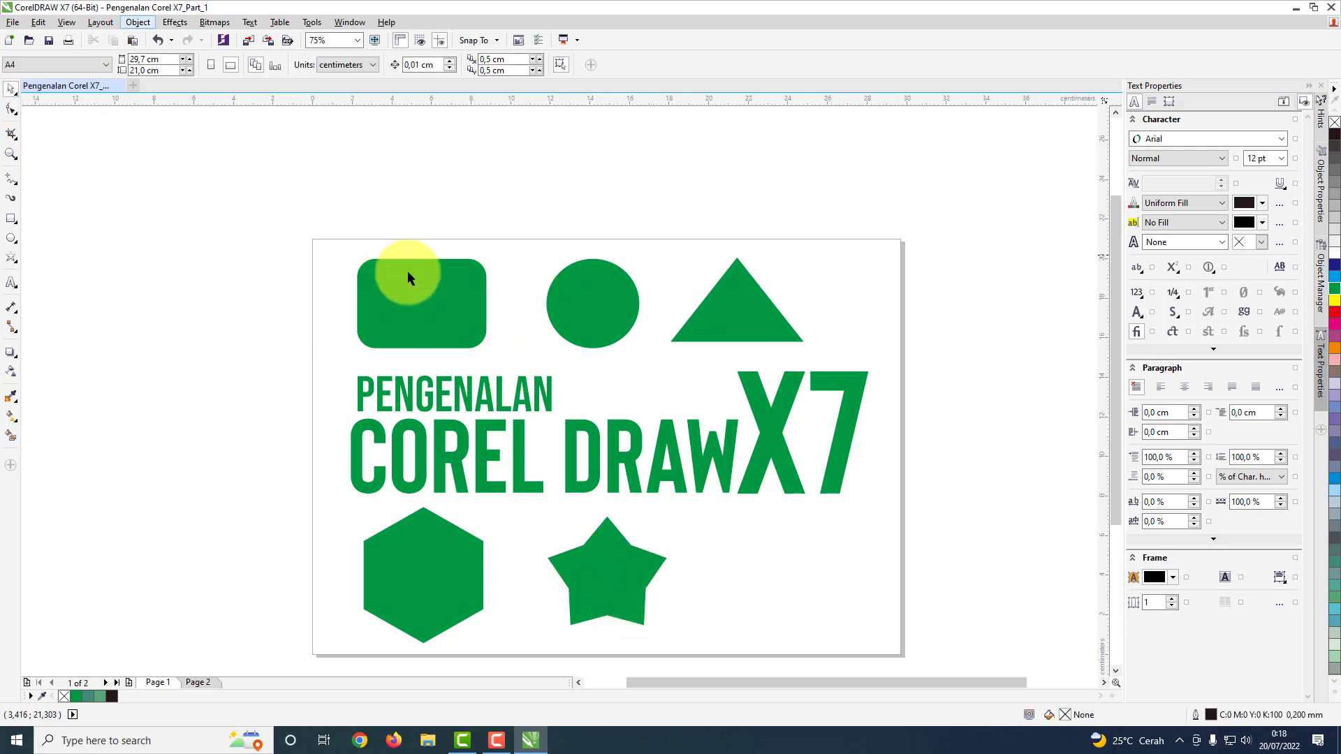
Step: Fill the rounded rectangle with cyan (C:100 M:0 Y:0 K:0)
scroll(452, 314, "up", 2)
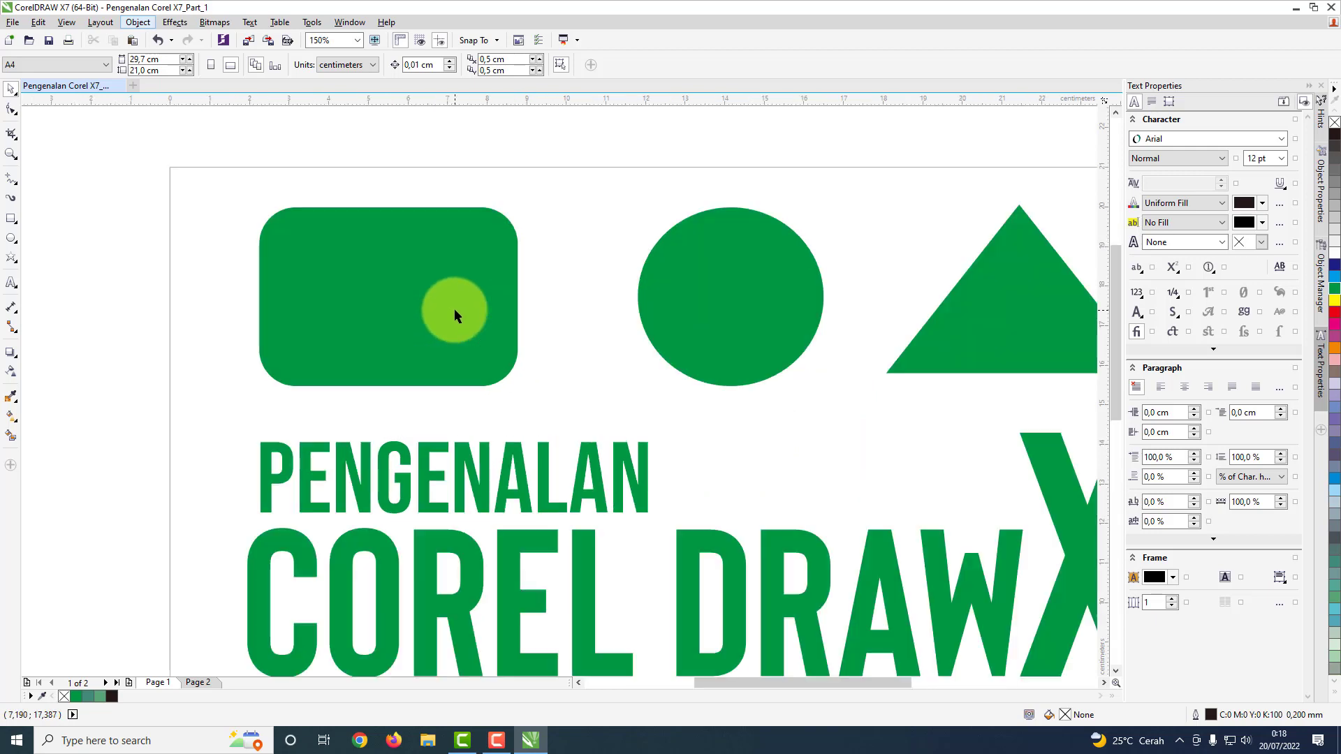
left_click(717, 322)
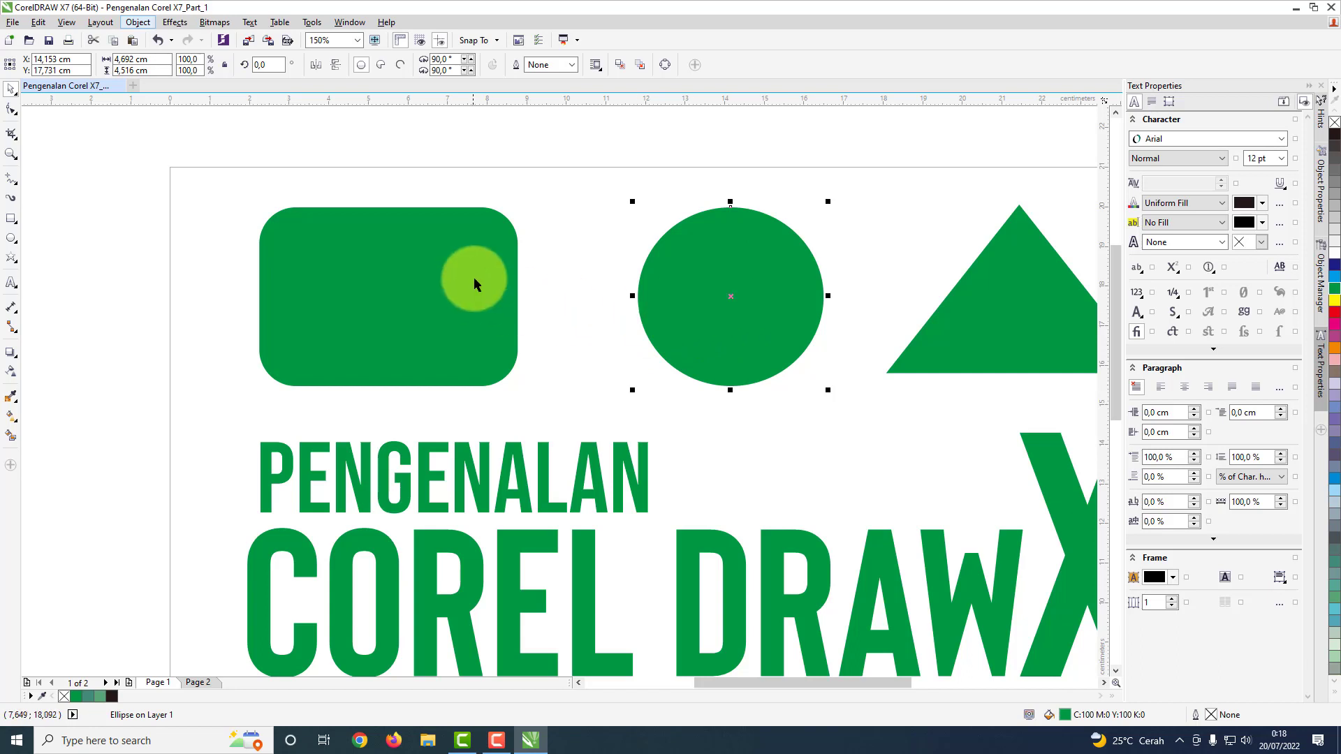
left_click(451, 273)
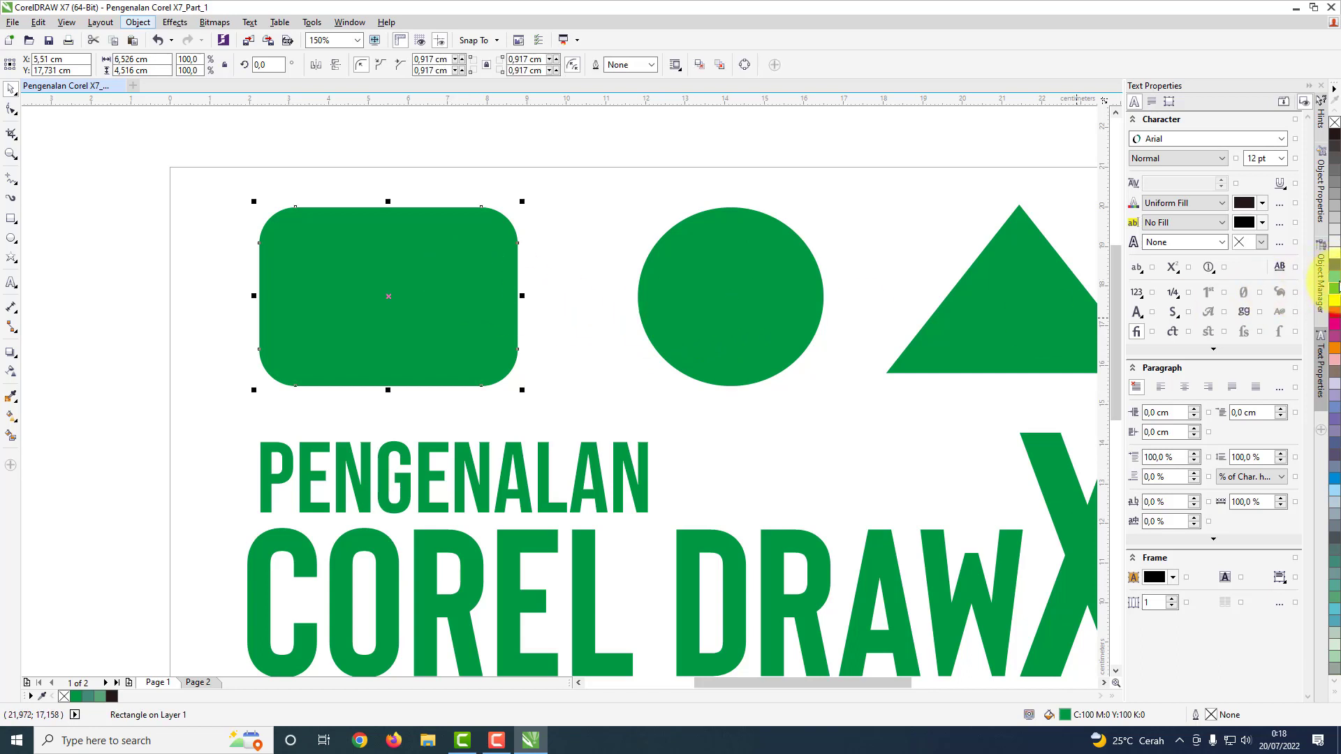
left_click(1333, 276)
Step: Move the green circle over the blue rectangle's right end and enlarge it to about 5.4 by 5.2 cm
left_click(711, 329)
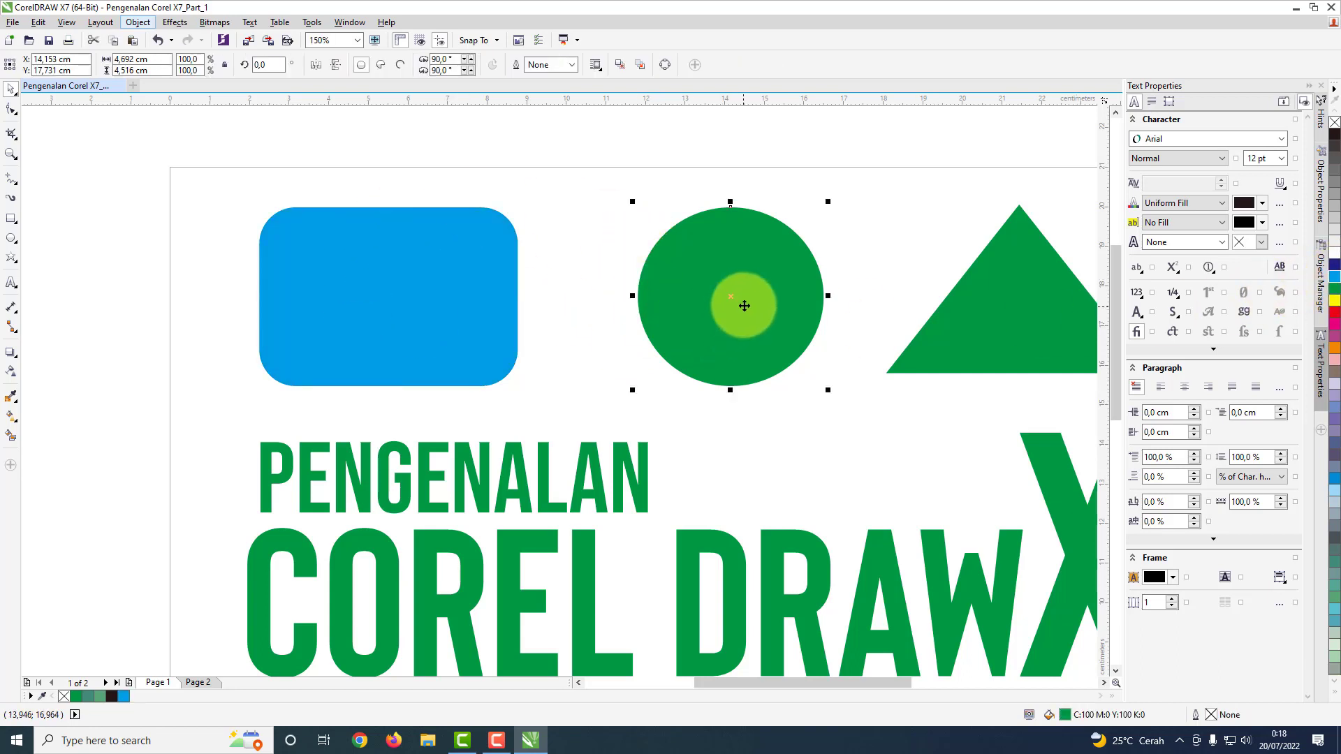
left_click_drag(727, 303, 522, 301)
left_click(712, 245)
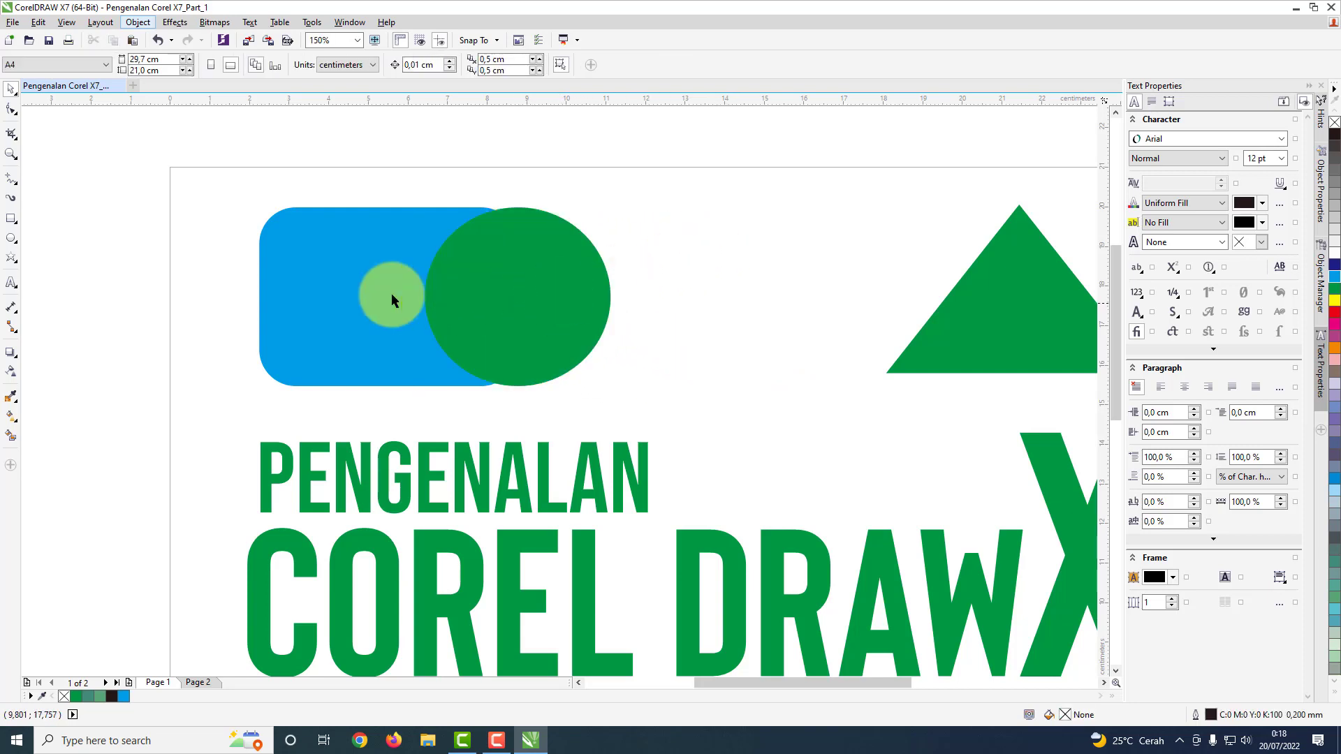
left_click(522, 275)
left_click_drag(614, 201, 643, 175)
left_click_drag(552, 262, 536, 274)
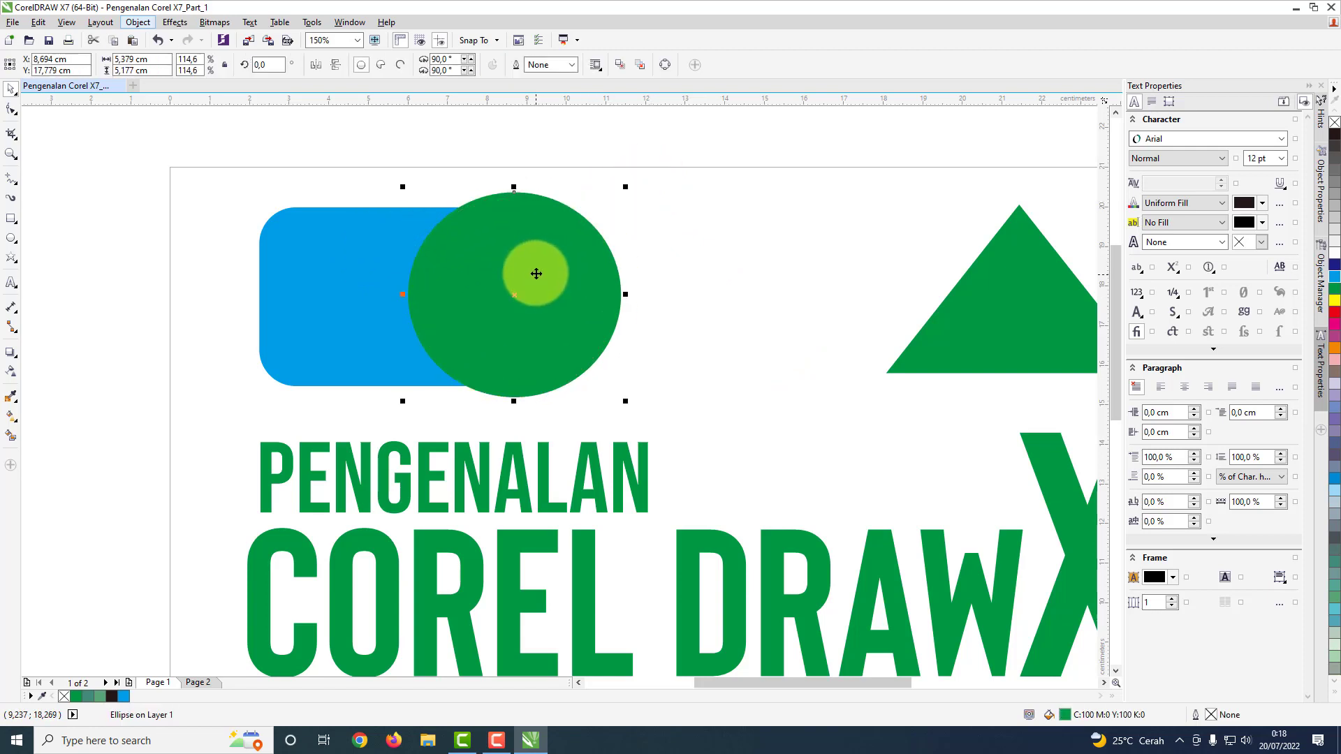
left_click(739, 236)
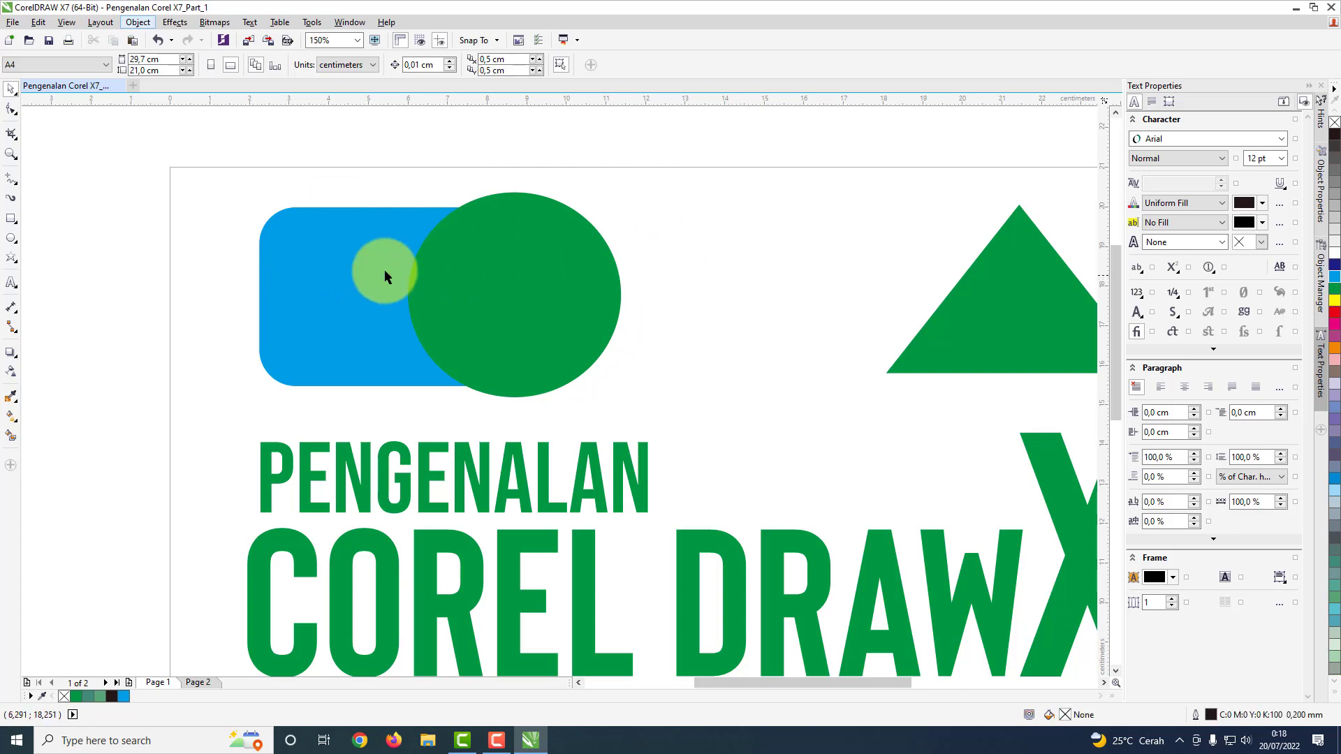
Step: Try cutting the circle out of the blue rounded rectangle with Back minus front, and undo the cut
left_click(303, 251)
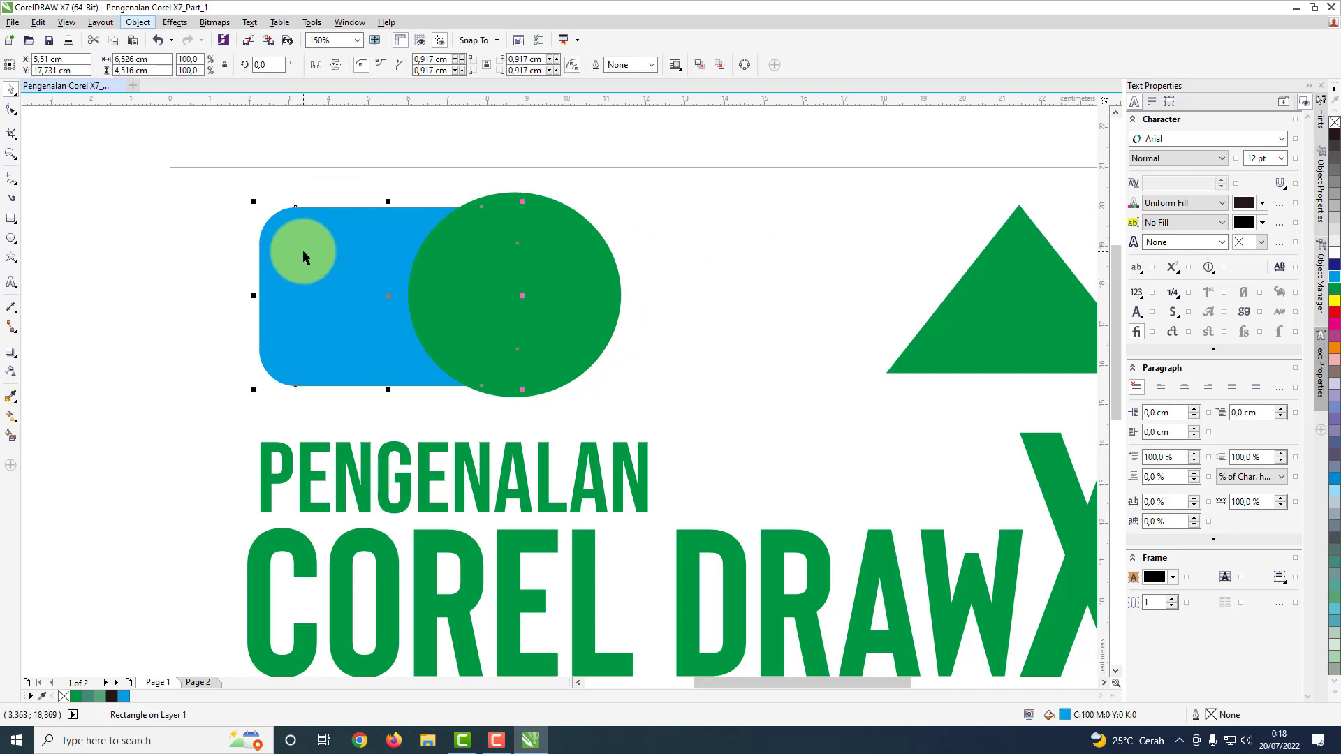
left_click(542, 273, "shift")
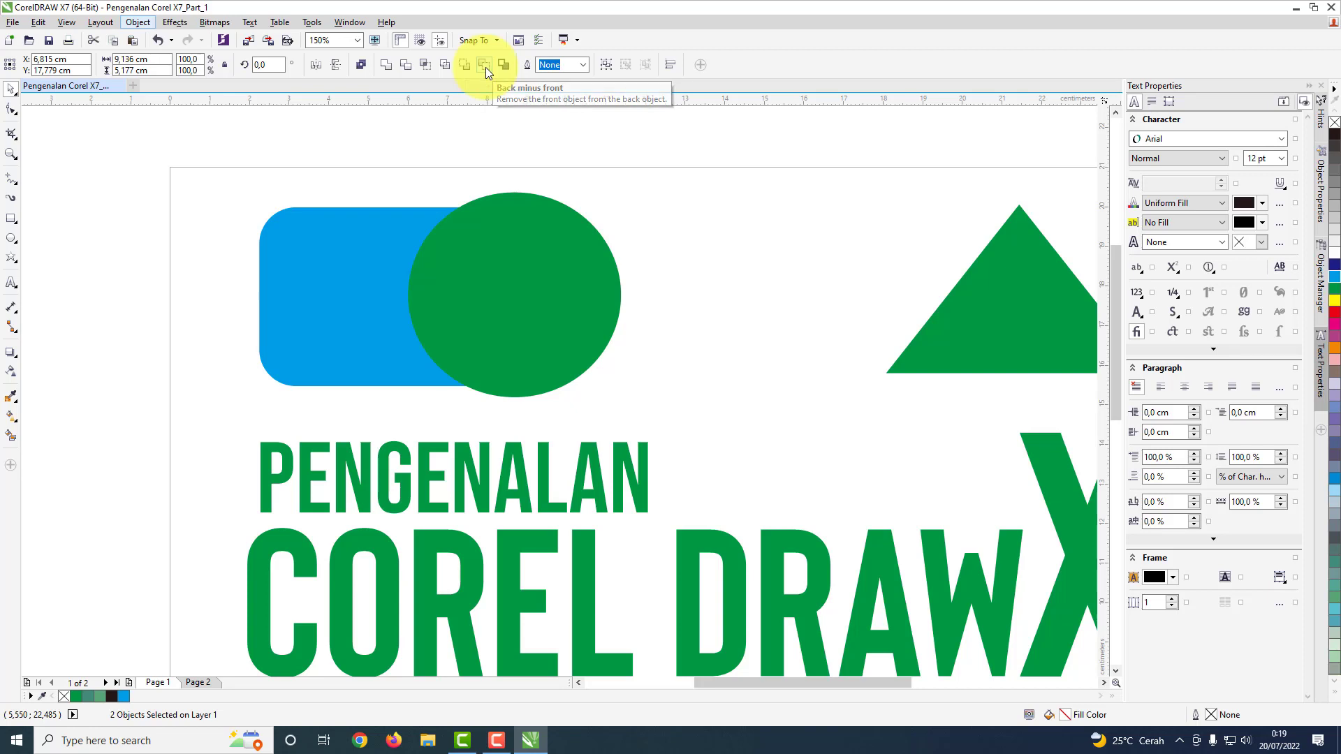
left_click(485, 65)
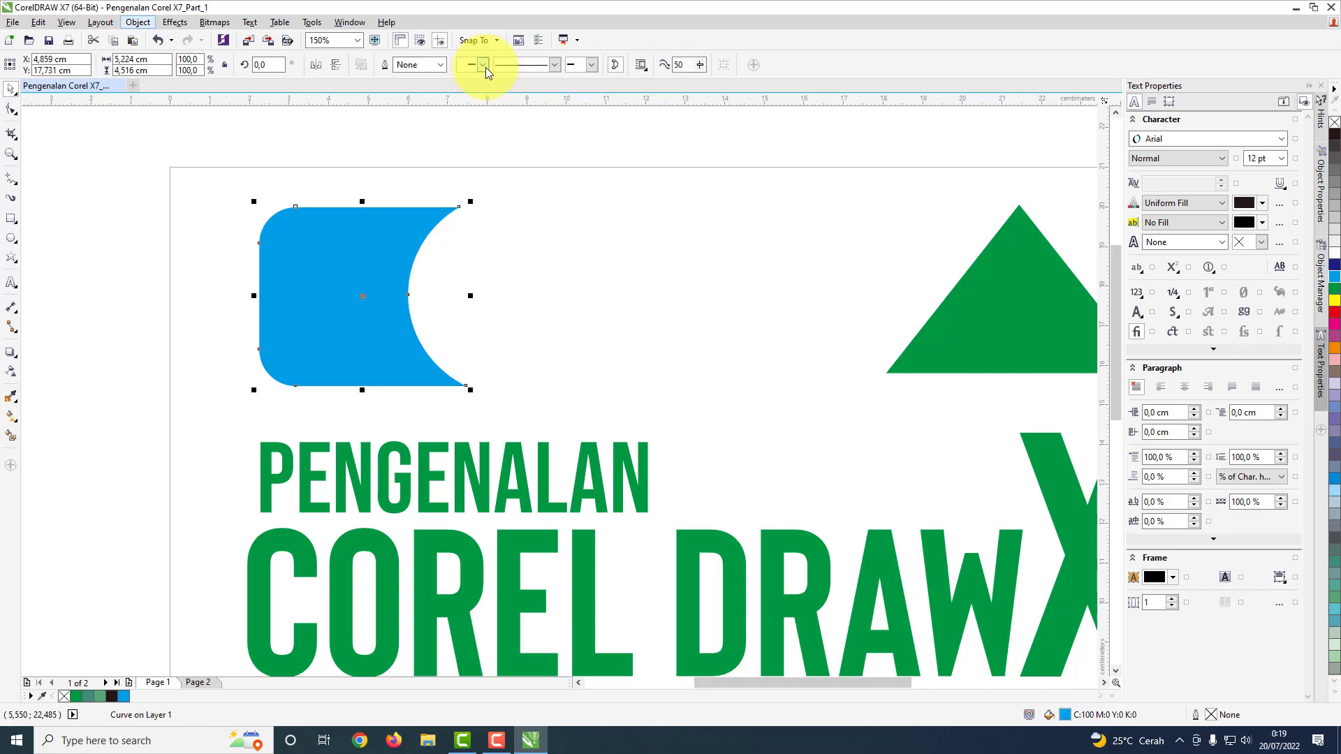
left_click(518, 281)
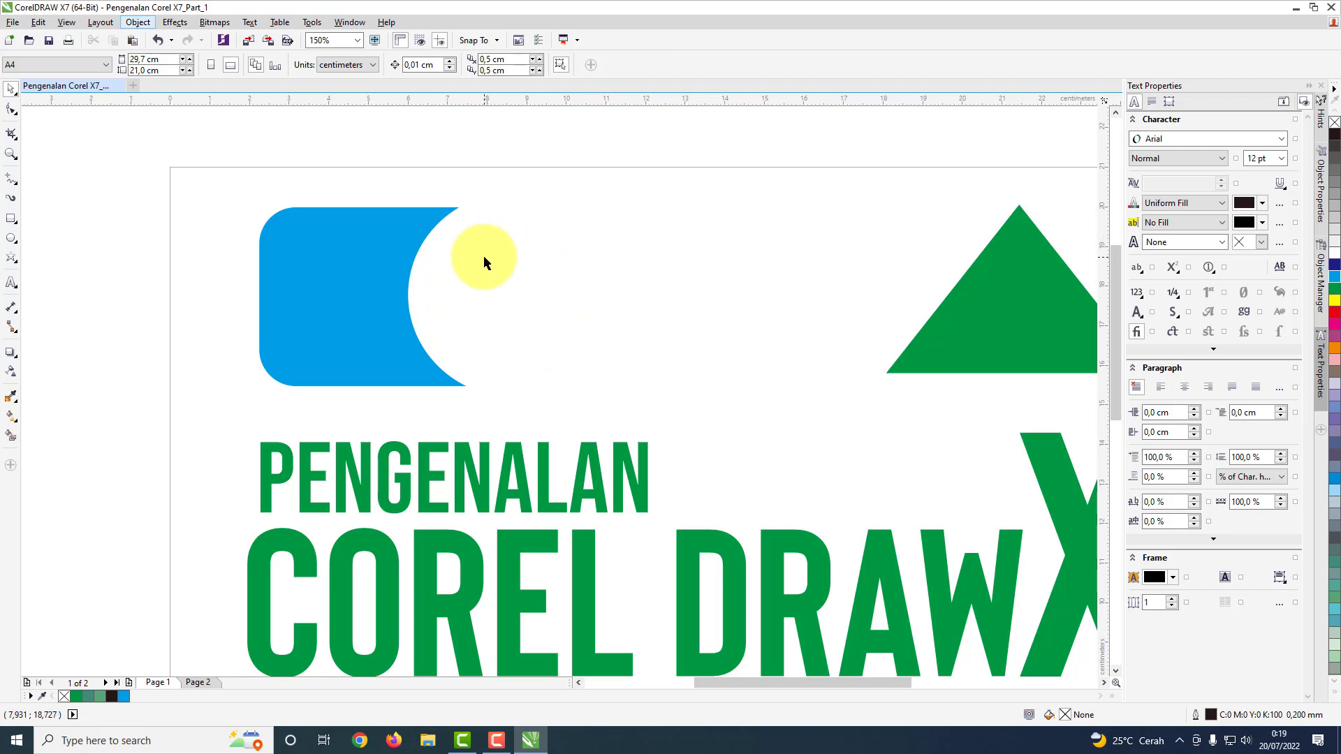
key("ctrl+z")
Step: Reselect the blue rectangle and the overlapping circle, repeat the Back minus front subtraction, and undo it again
left_click(639, 268)
left_click(350, 283)
left_click(466, 292, "shift")
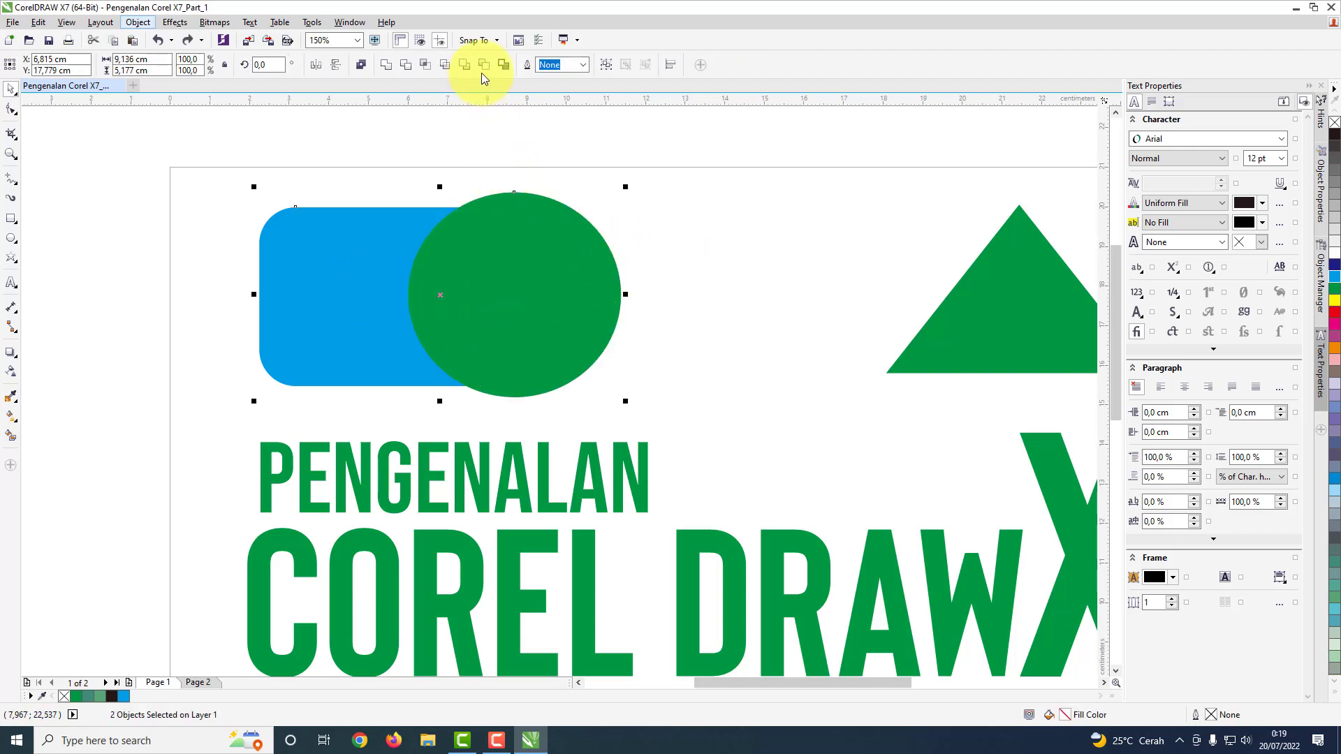
left_click(488, 65)
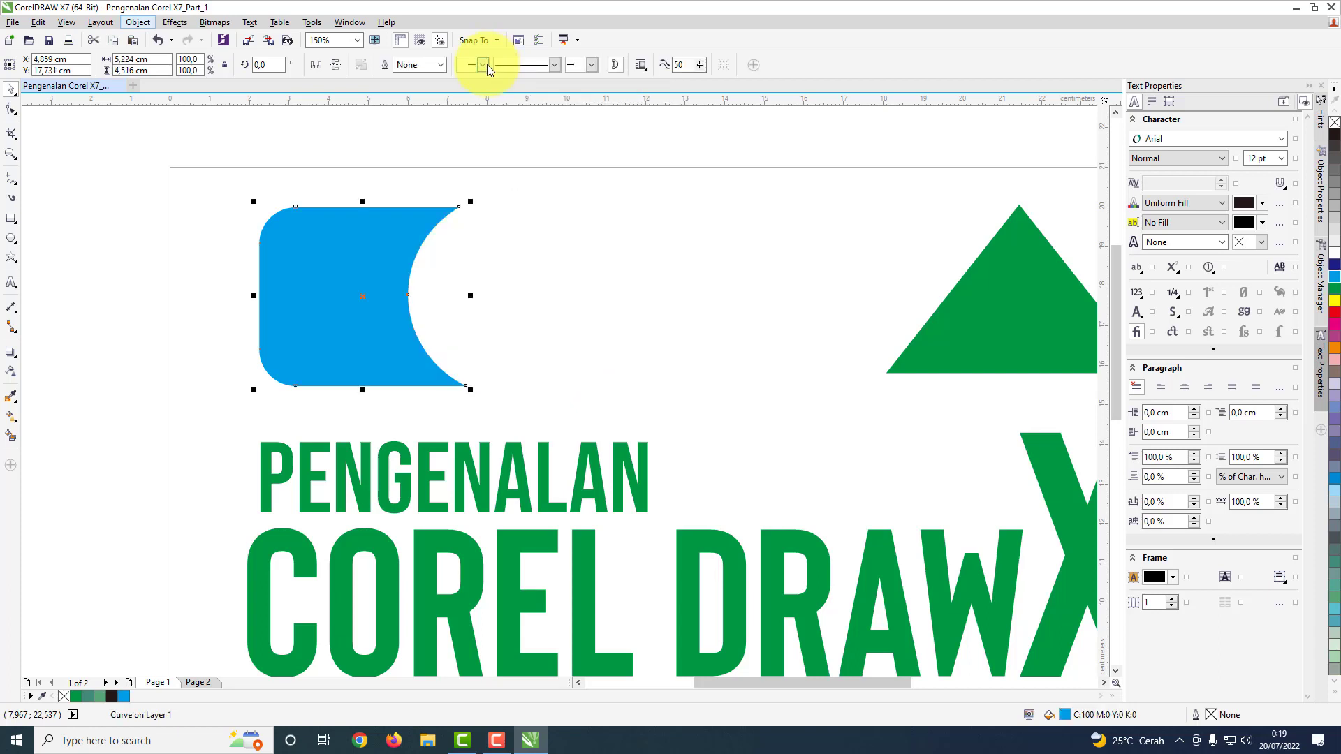
key("ctrl+z")
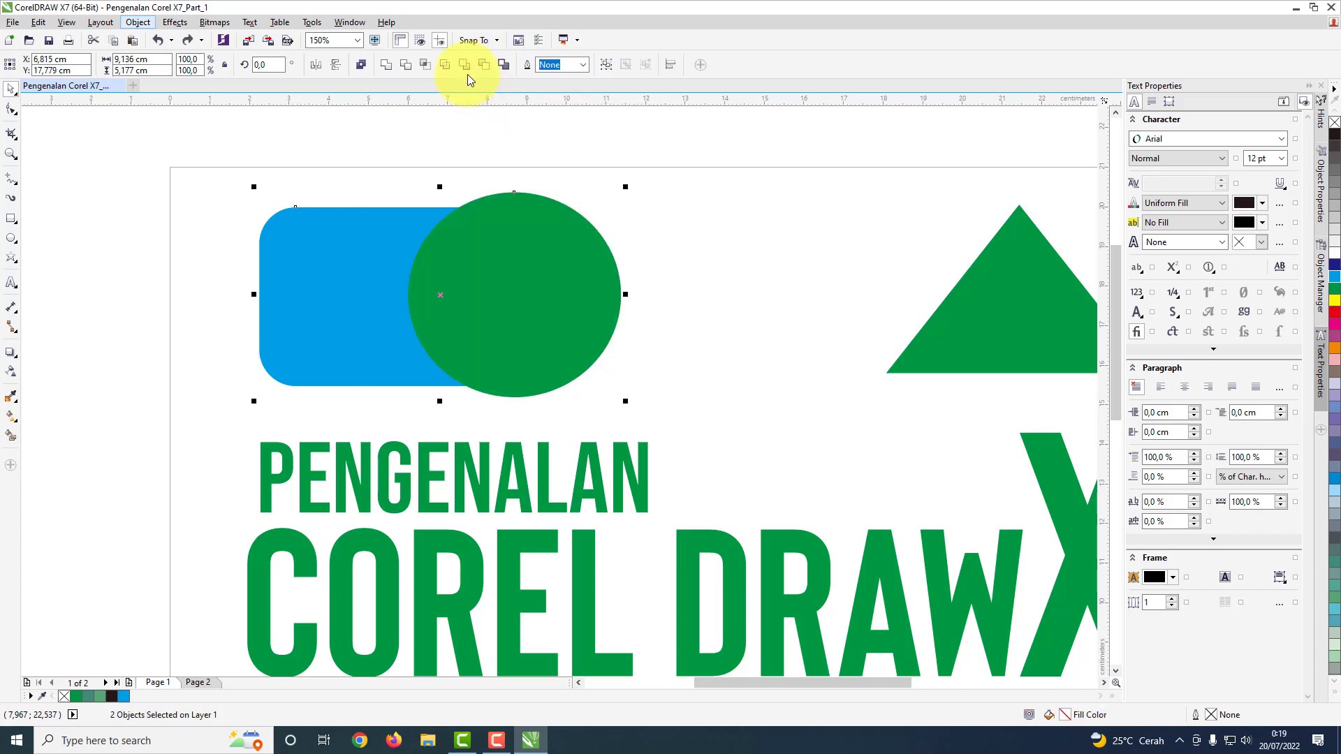
Step: Try cutting the blue rounded rectangle out of the green circle with Front minus back, and undo the cut
left_click(720, 261)
left_click(304, 281)
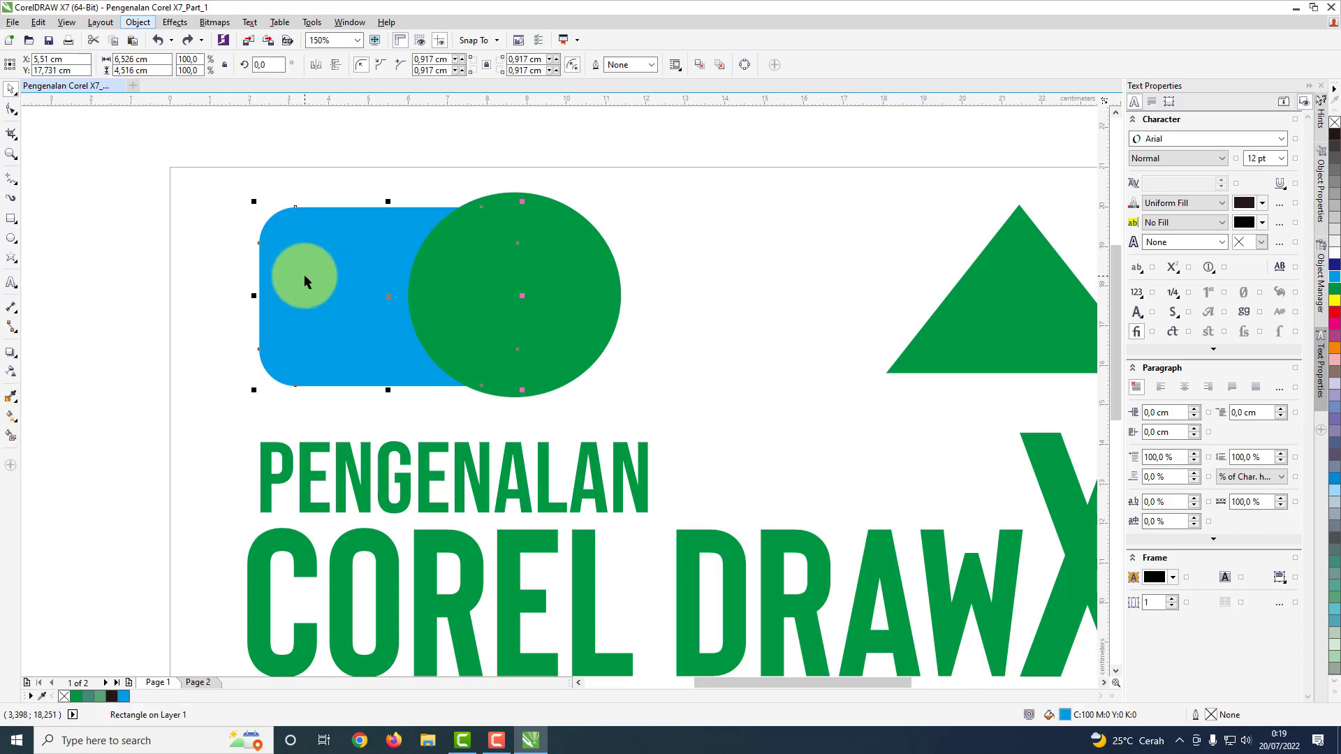
left_click(602, 249, "shift")
left_click(461, 67)
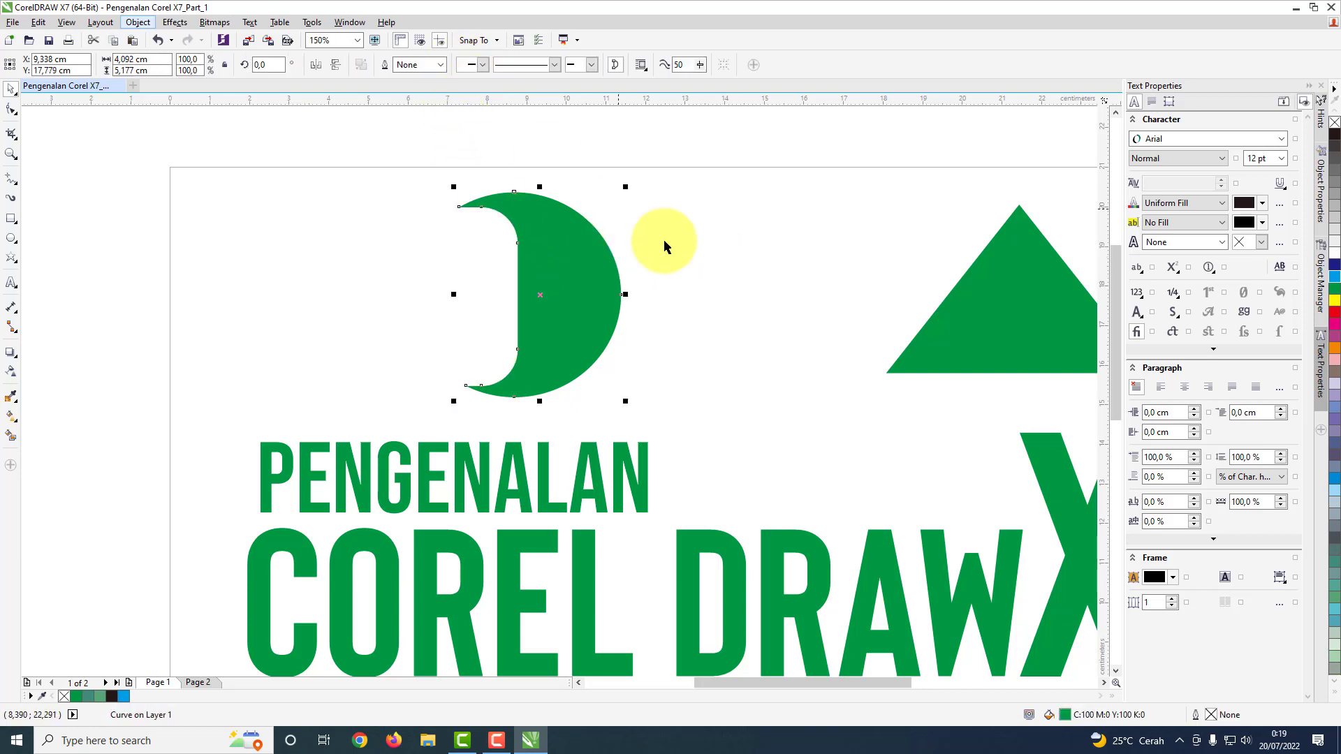
left_click(498, 352)
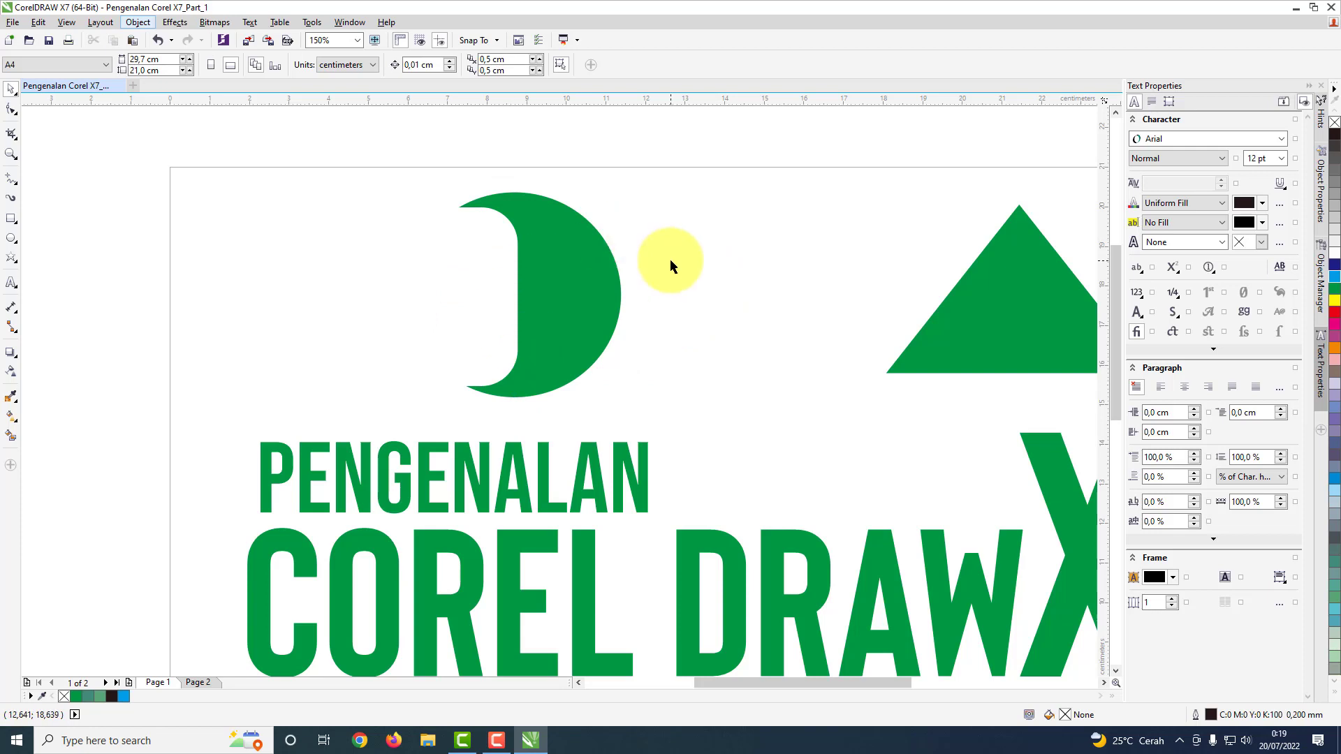
scroll(672, 329, "down", 3)
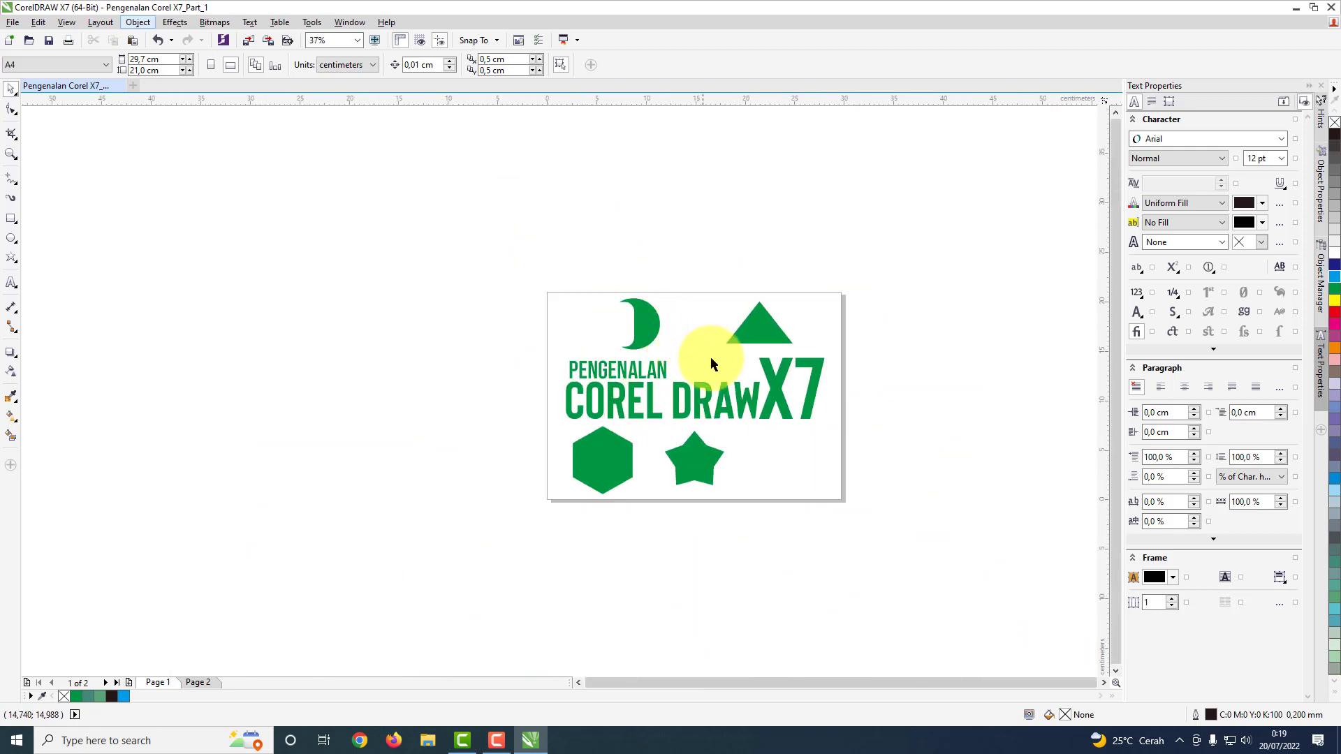
scroll(697, 354, "up", 1)
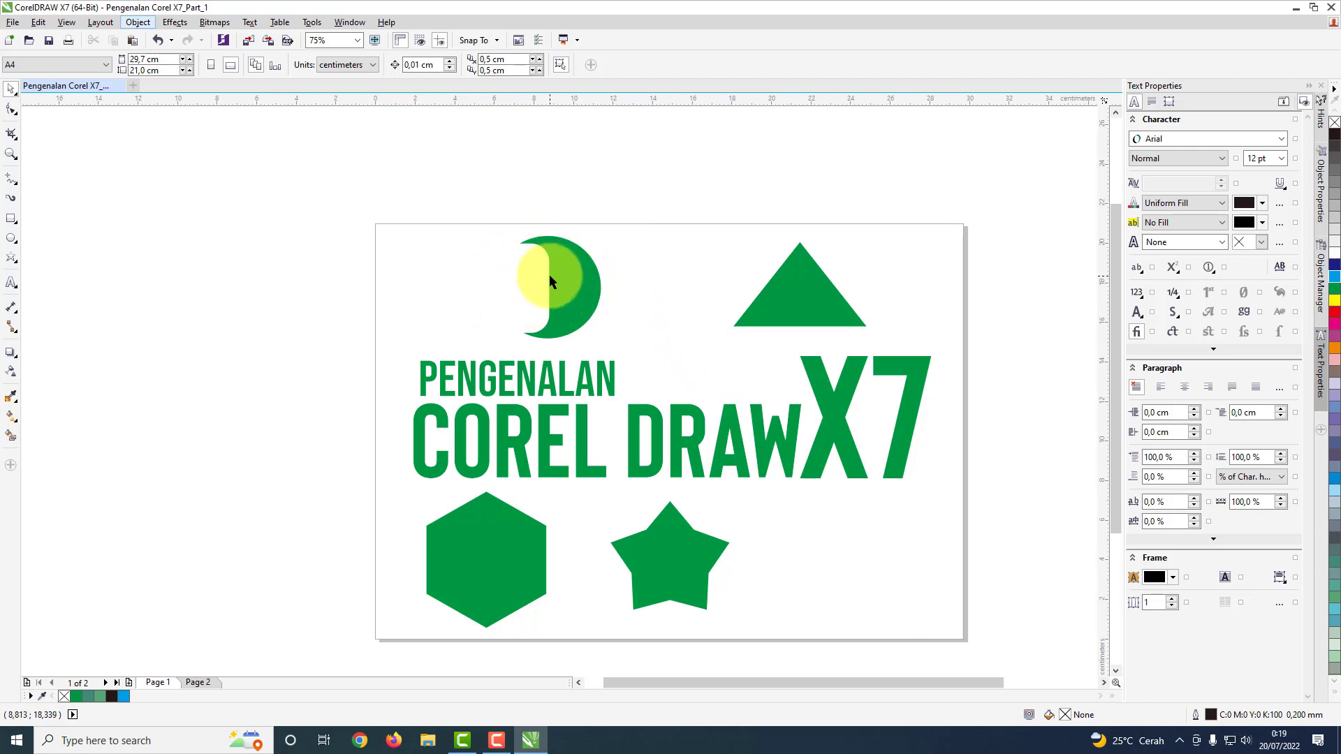
key("ctrl+z")
left_click(713, 251)
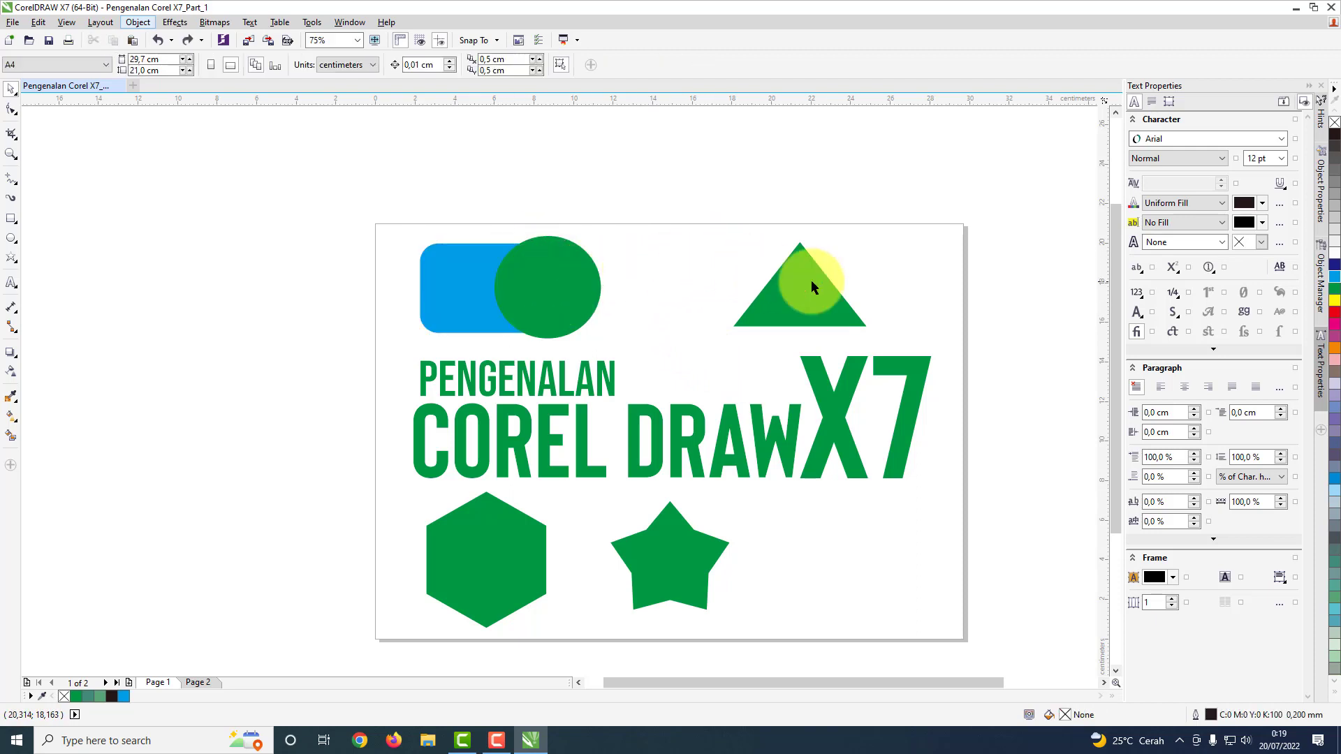
Step: Subtract the circle from the blue rounded rectangle with Back minus front and fill the remaining shape green
left_click(549, 279)
left_click(460, 288, "shift")
left_click(484, 66)
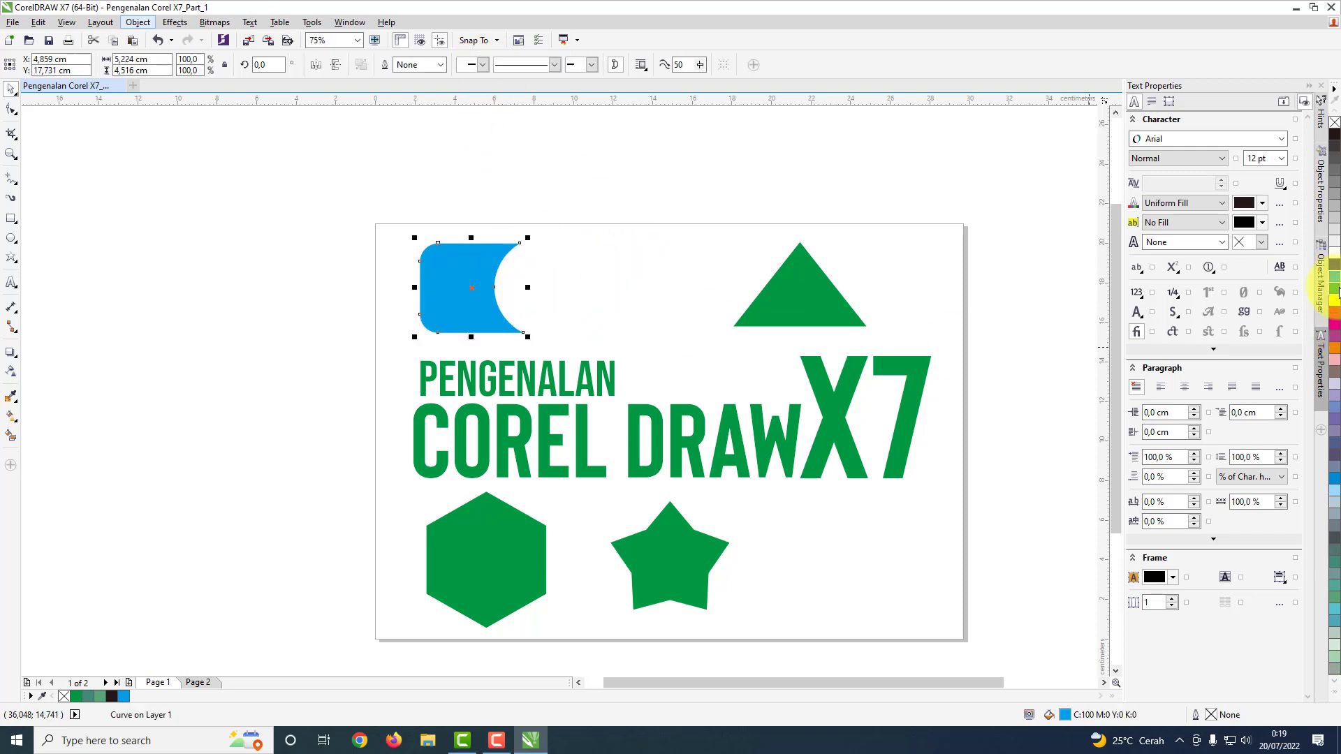
left_click(1335, 290)
Step: Move the green triangle beside the notched rectangle and shrink it to about 4.2 by 2.7 cm
left_click(796, 292)
left_click_drag(816, 298, 606, 297)
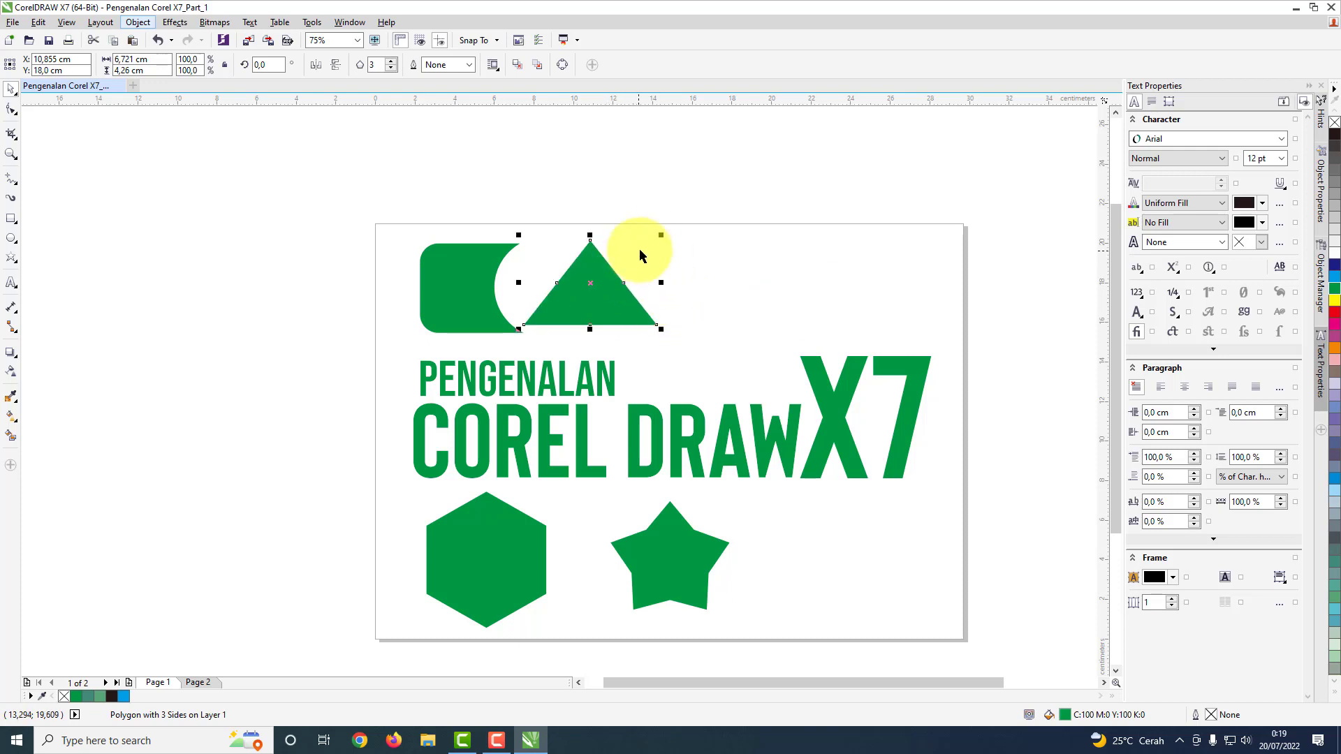
left_click_drag(662, 234, 637, 251)
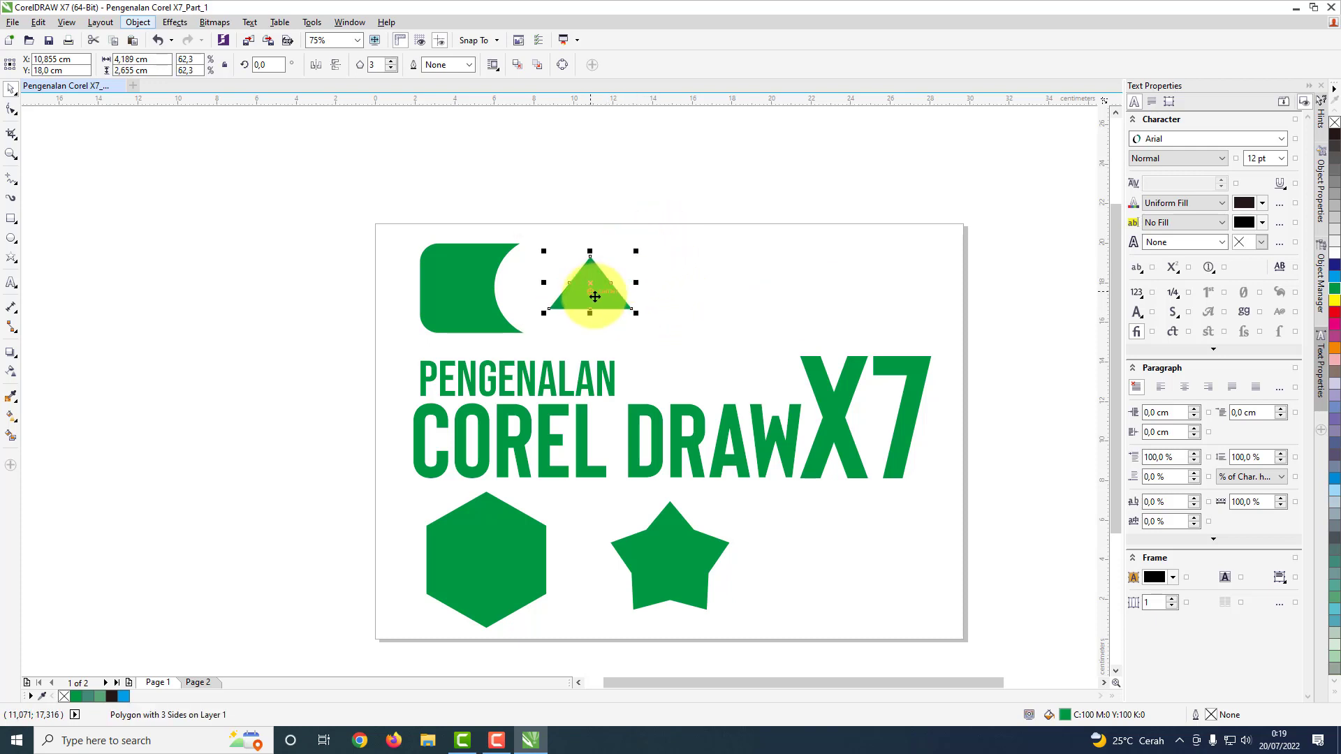
Step: Rotate the triangle freehand, and set its rotation angle to 90°
scroll(591, 293, "up", 2)
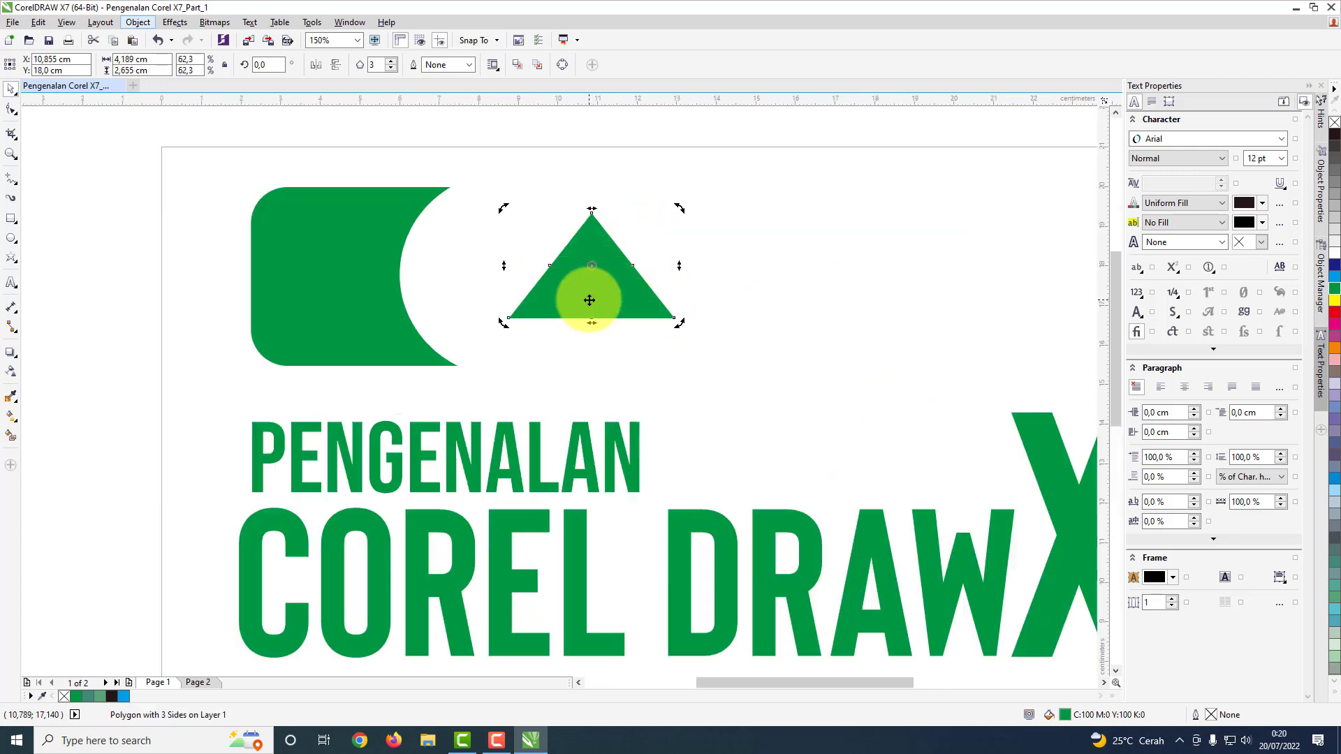
left_click(809, 262)
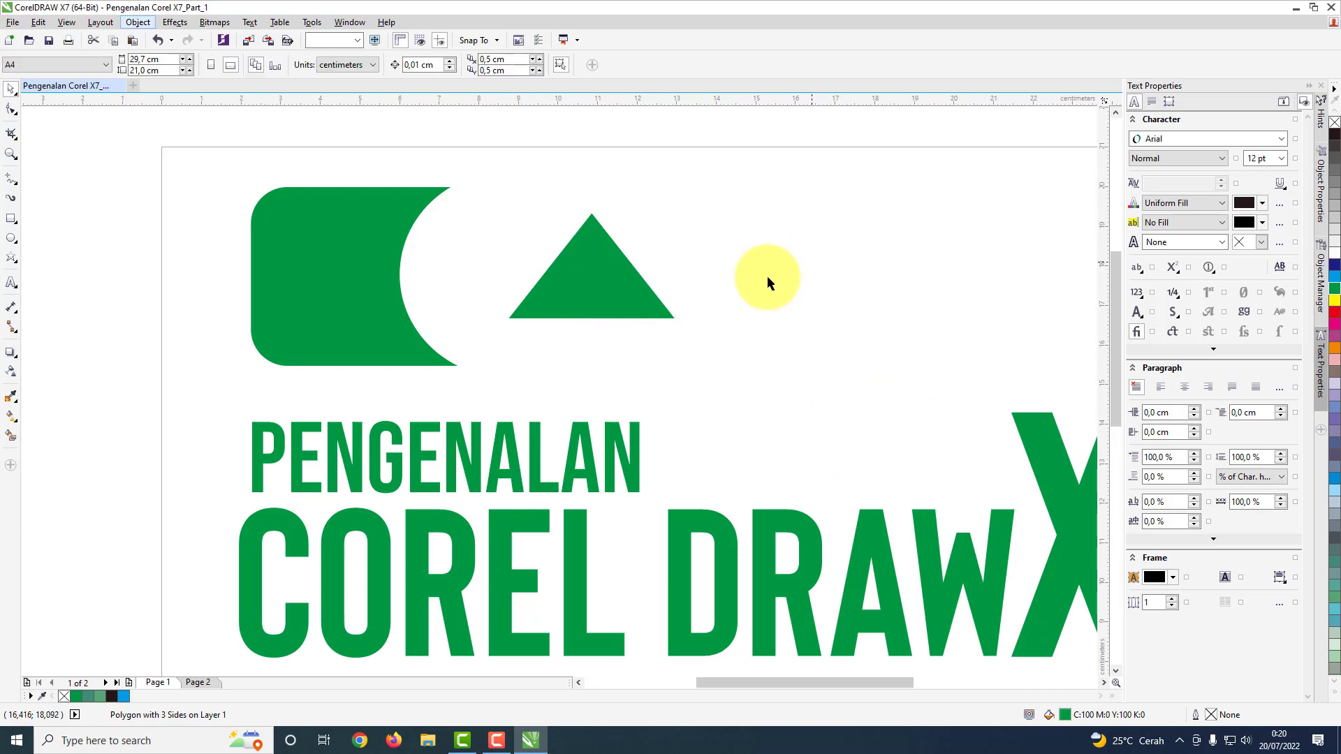
left_click(597, 274)
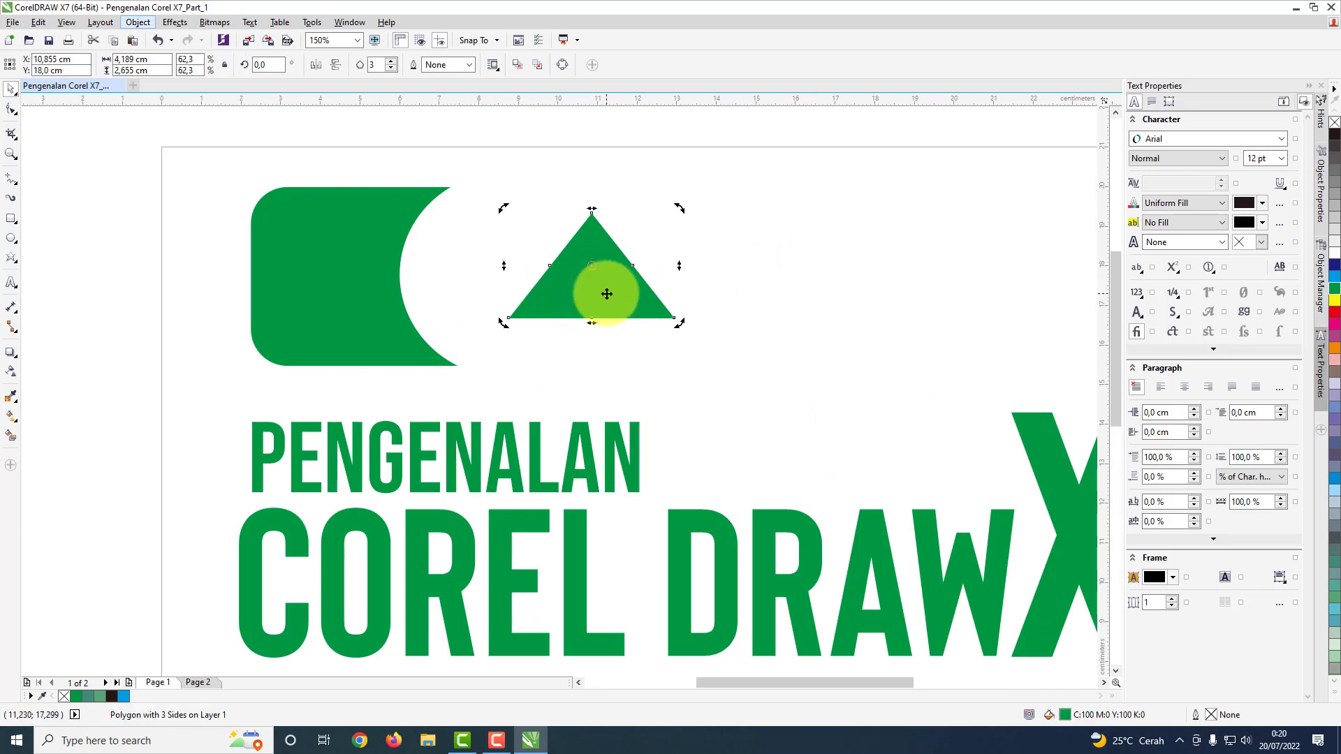
left_click(614, 276)
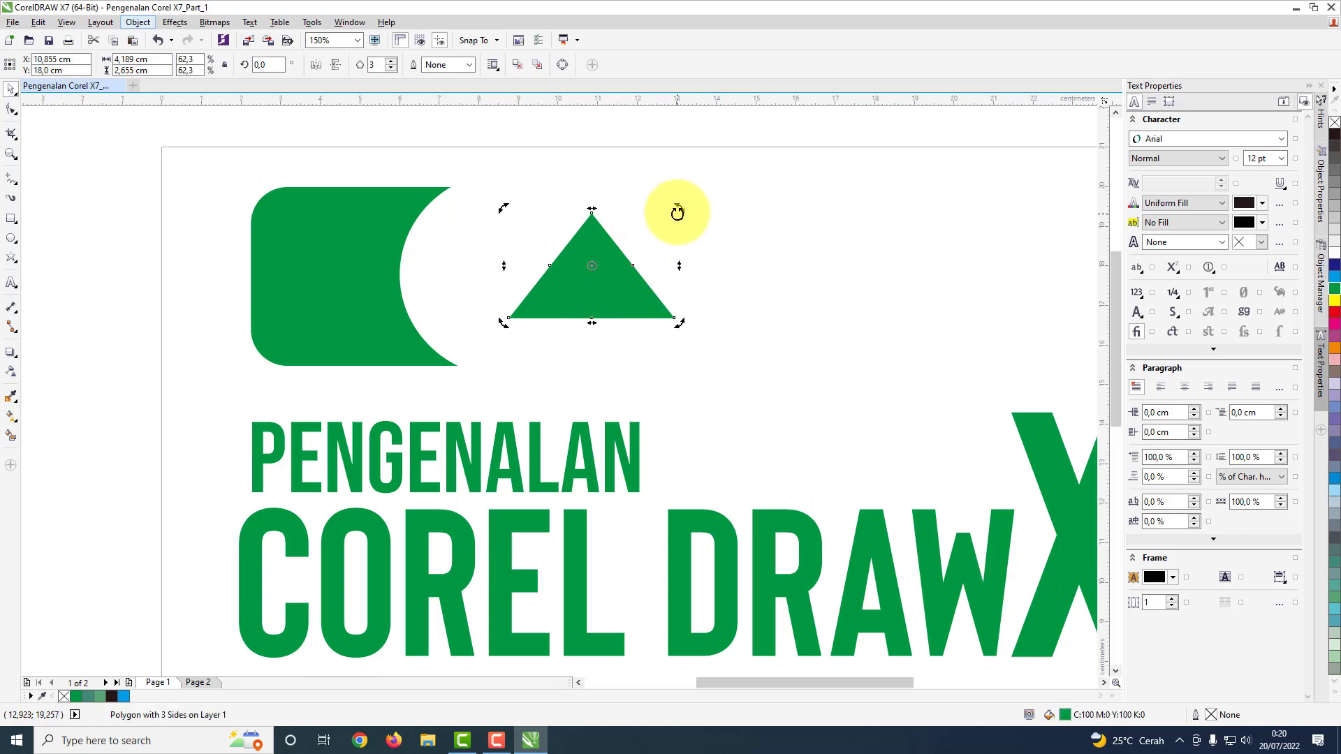
left_click_drag(681, 207, 578, 218)
left_click_drag(280, 64, 248, 64)
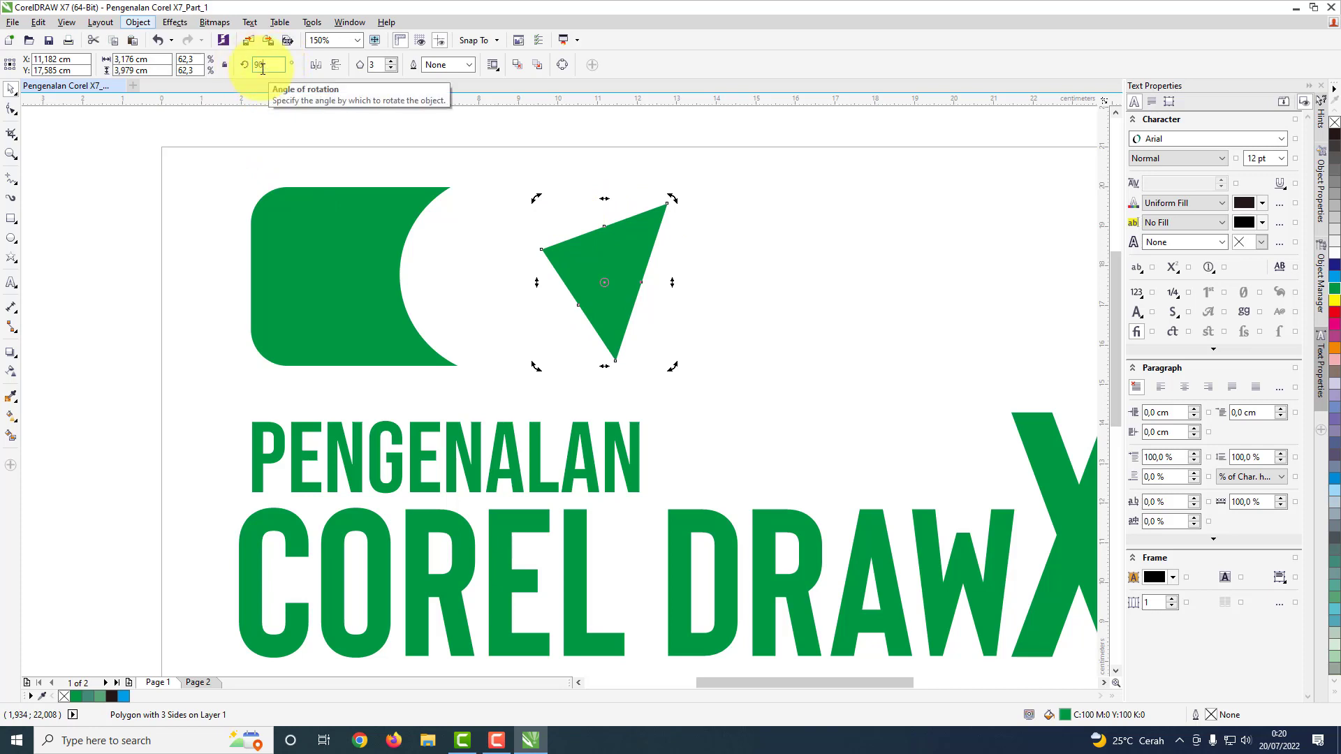
key("Return")
left_click(800, 295)
Step: Move the rotated triangle into the rectangle's curved notch and shrink it to about 1.6 by 2.5 cm
left_click_drag(613, 281, 489, 292)
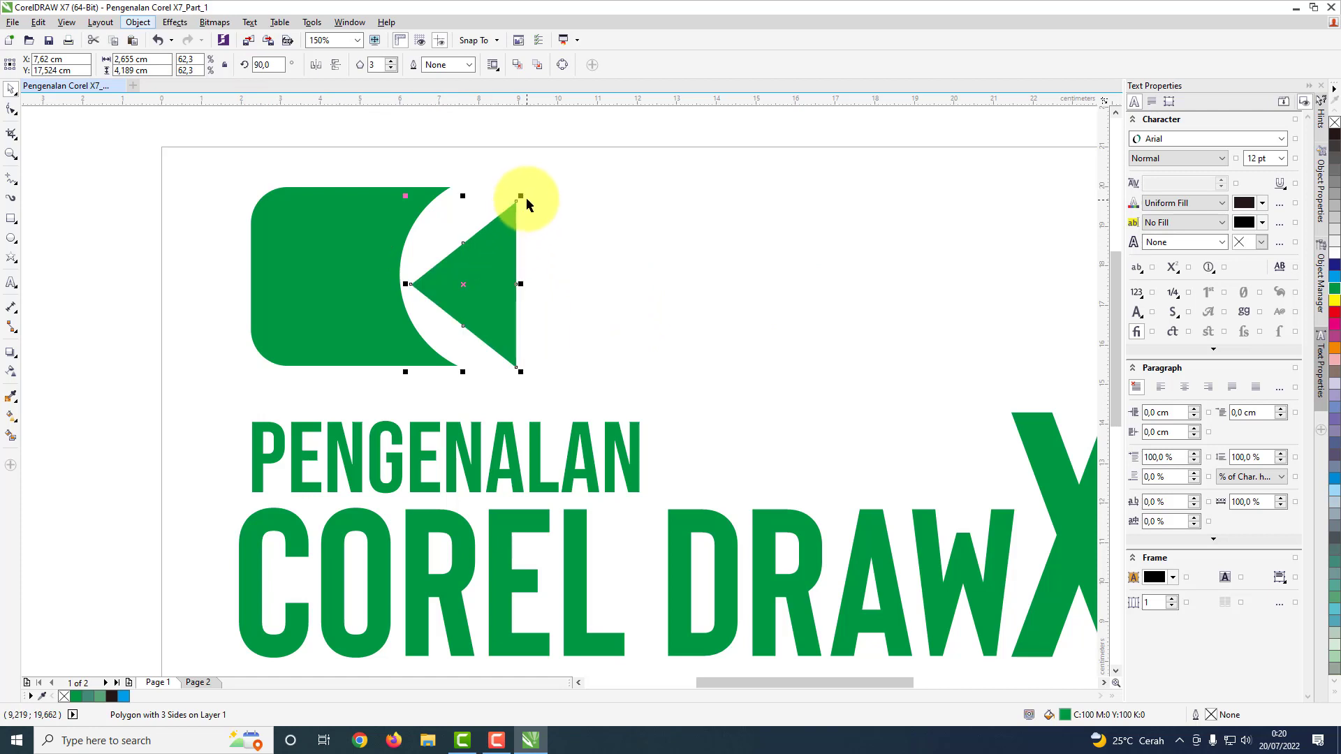
left_click_drag(523, 195, 500, 230)
left_click_drag(487, 282, 474, 277)
left_click(672, 240)
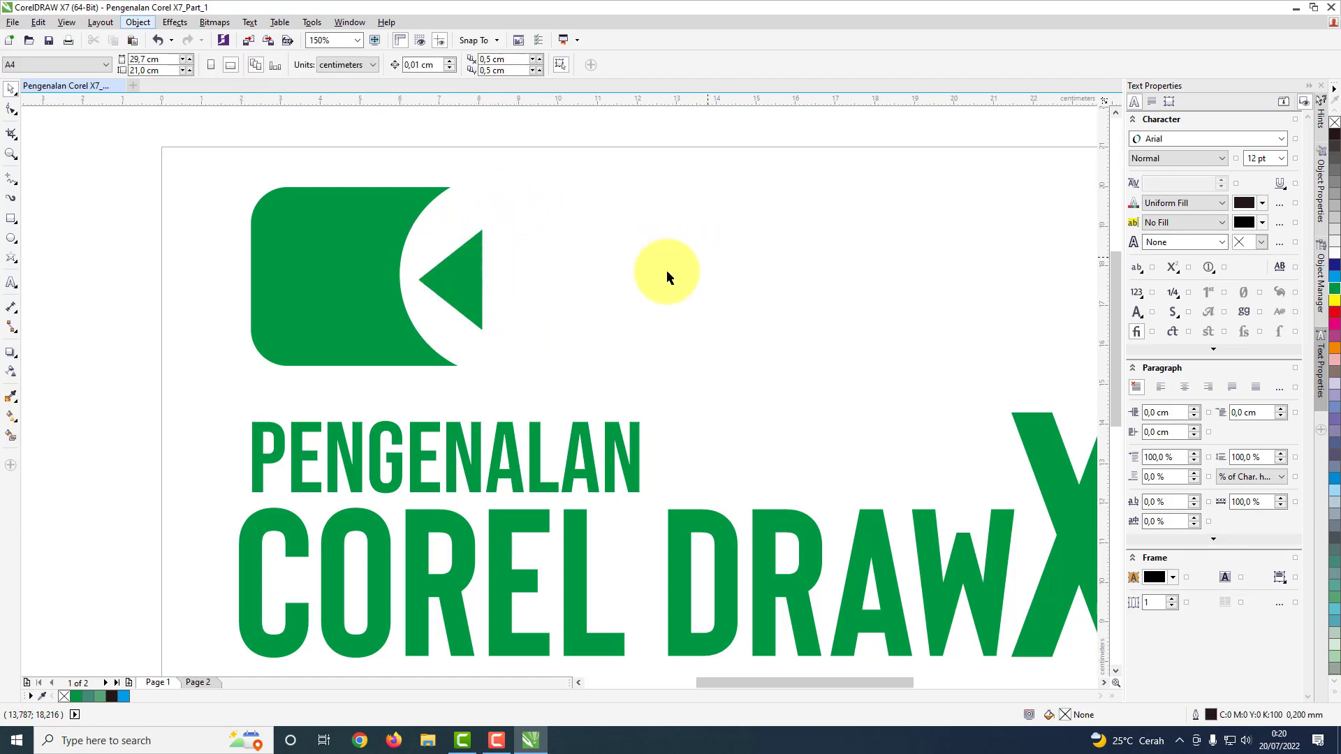
Step: Mirror the small triangle horizontally and move it slightly out of the notch
left_click(460, 288)
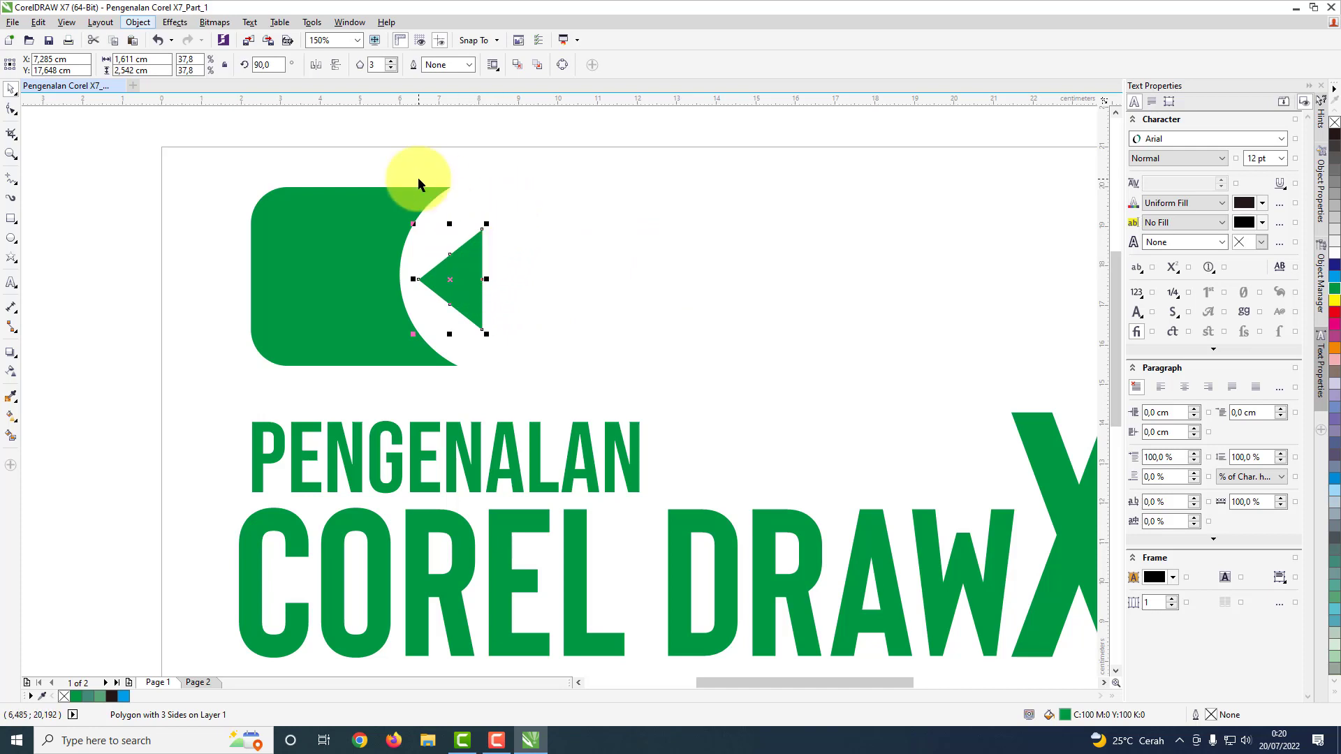
left_click(317, 65)
left_click_drag(449, 277, 505, 282)
Step: Complete the button's right half by pasting a copy of the notched green shape, mirrored horizontally, beyond the triangle
left_click(326, 237)
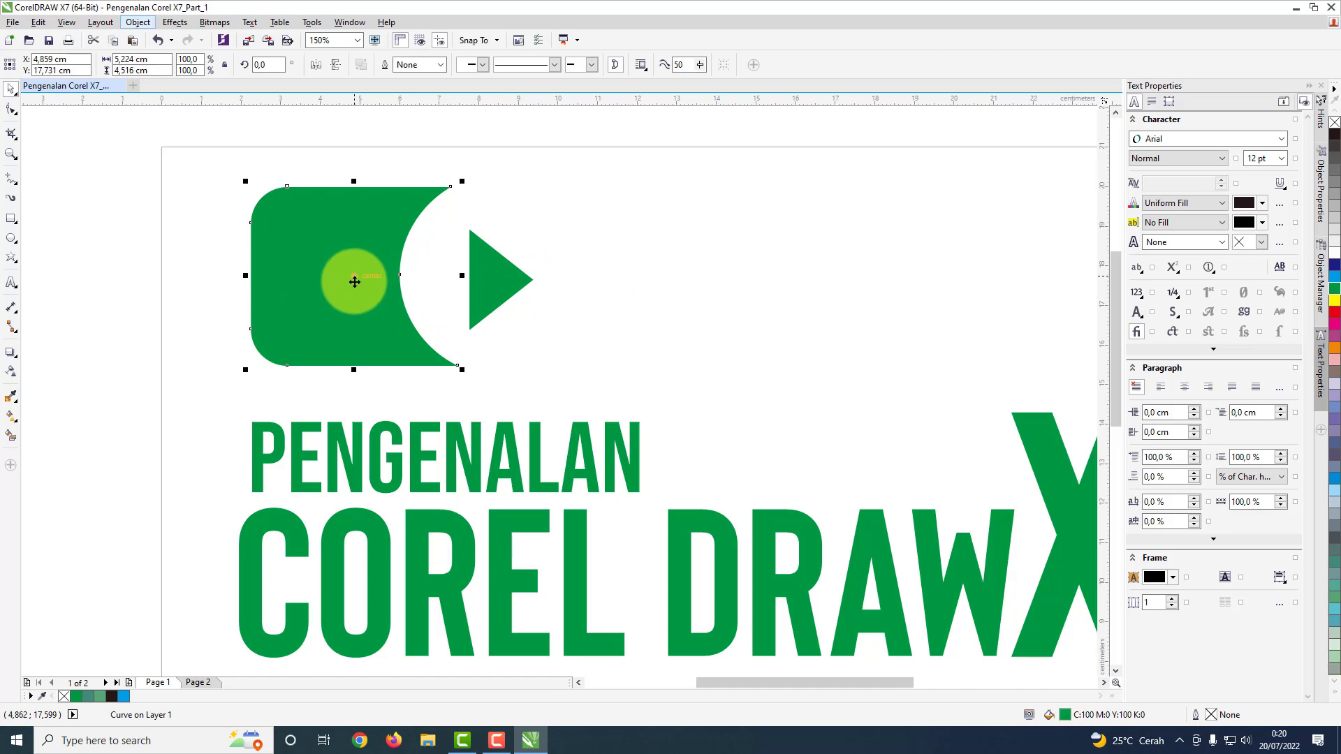
right_click(342, 269)
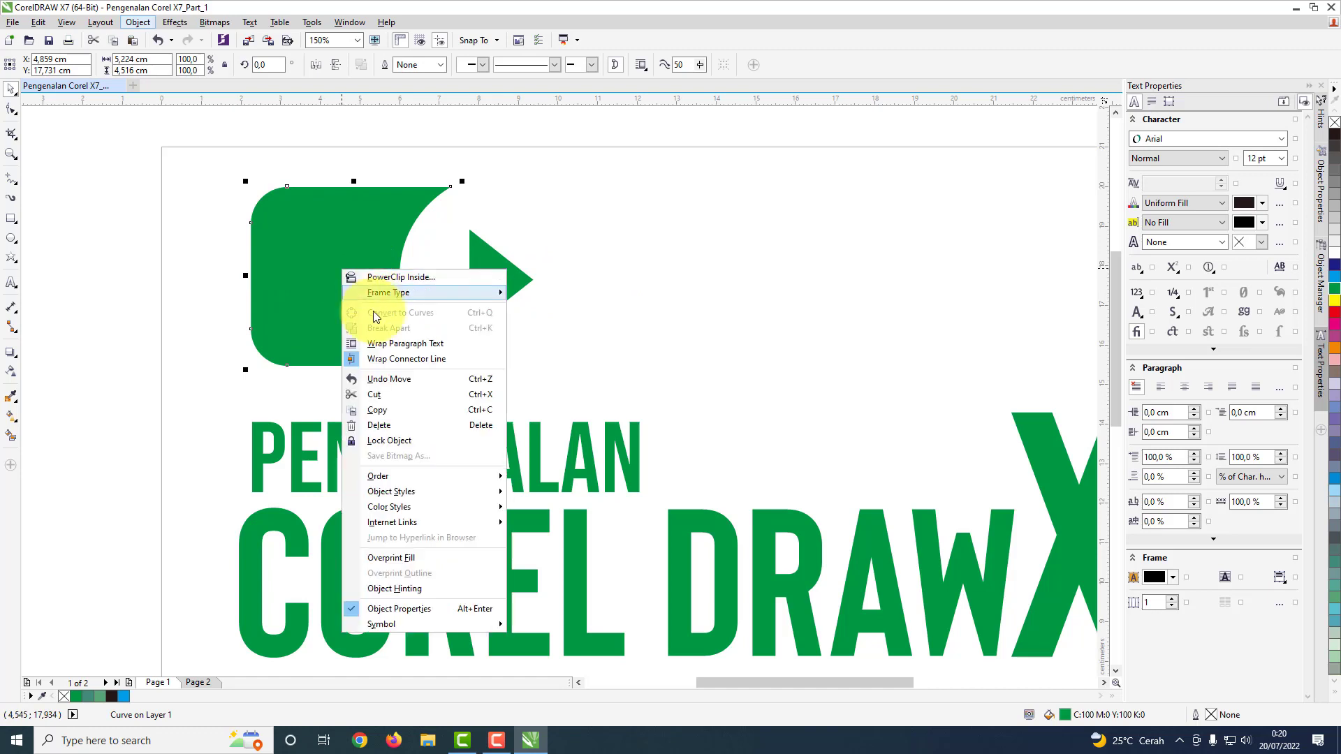
left_click(379, 410)
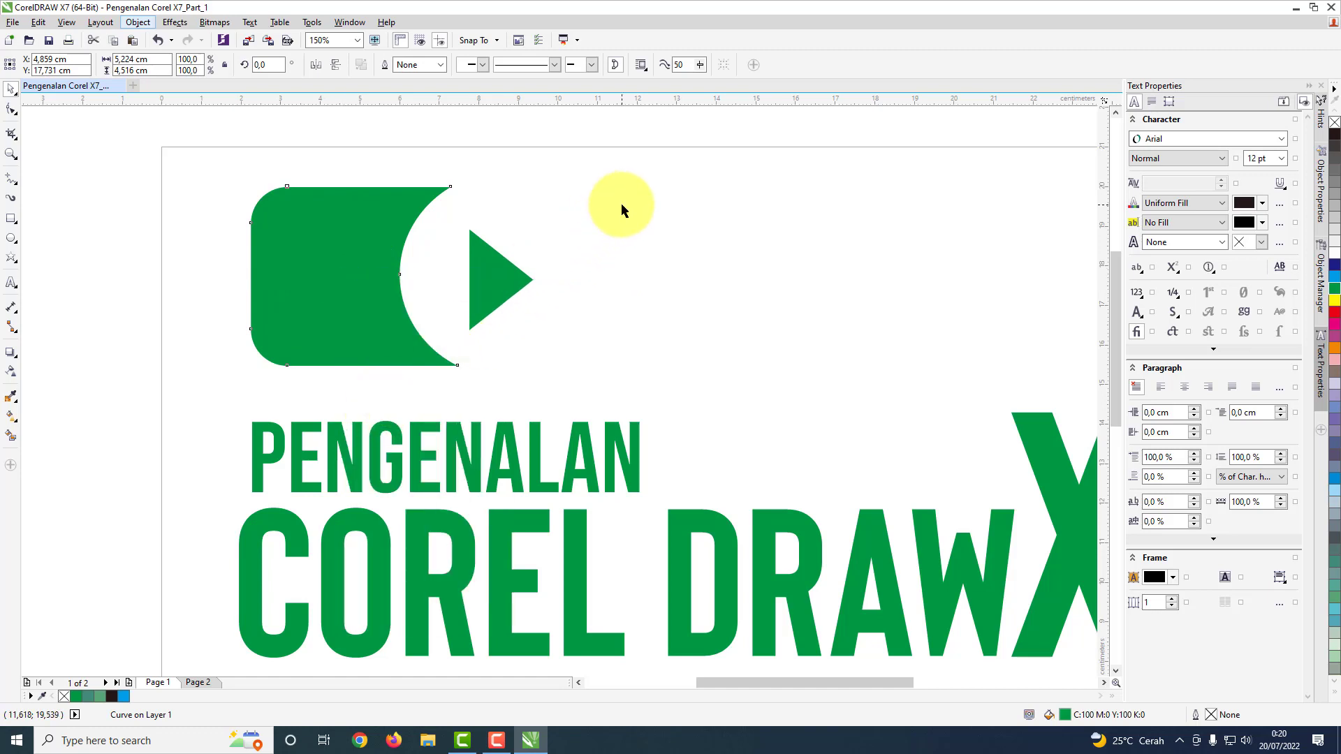
right_click(622, 205)
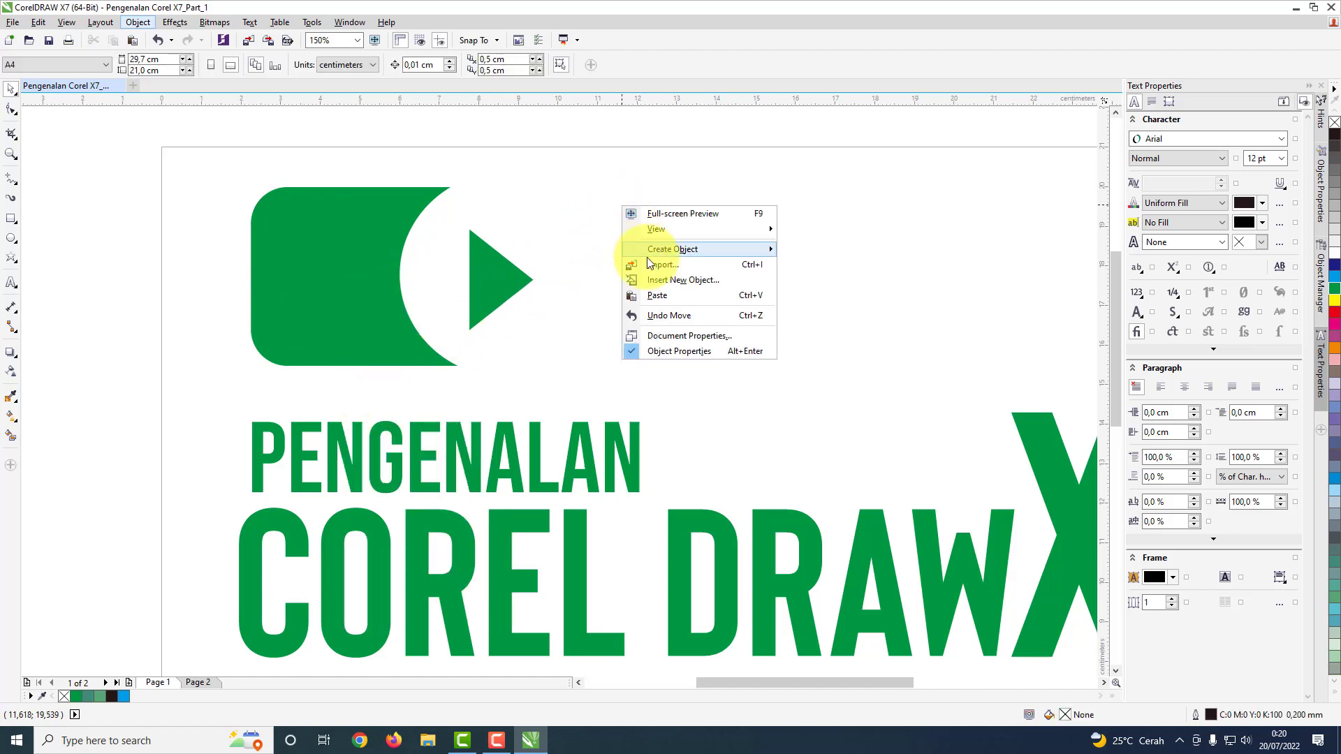
left_click(662, 293)
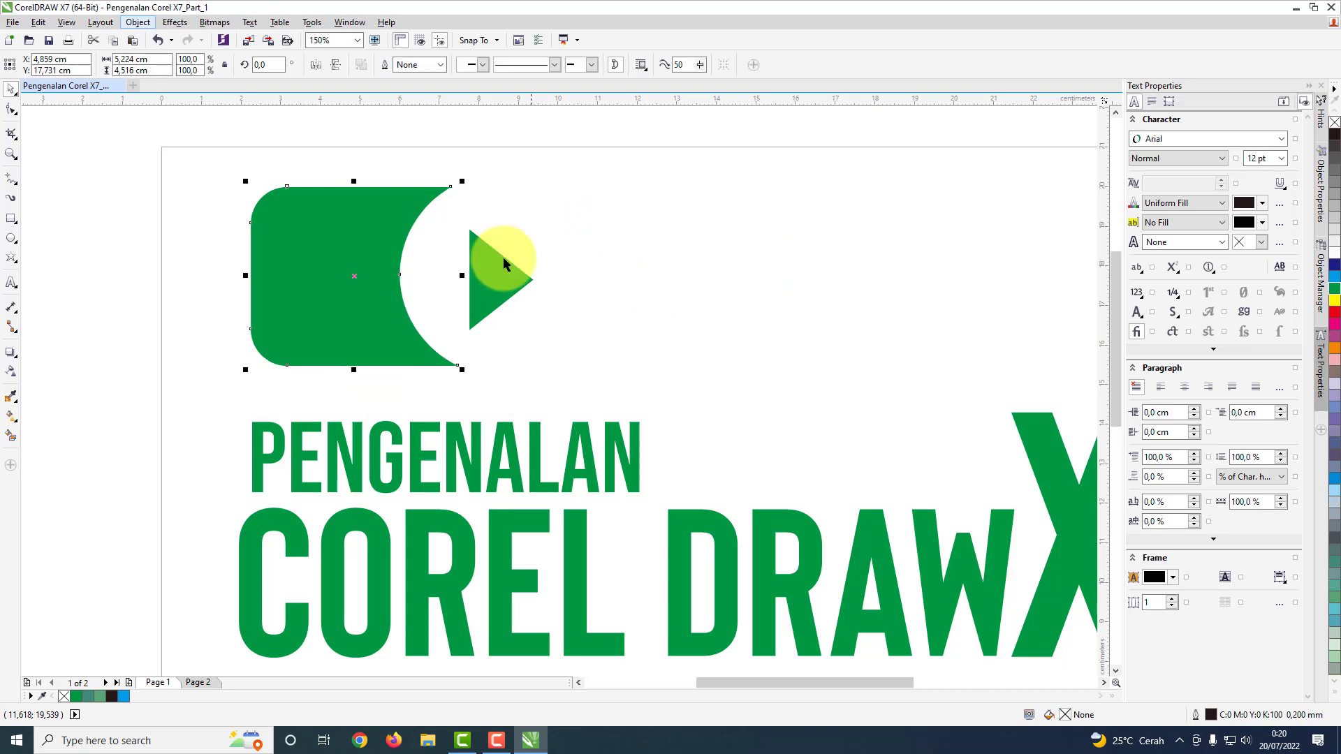
left_click(318, 66)
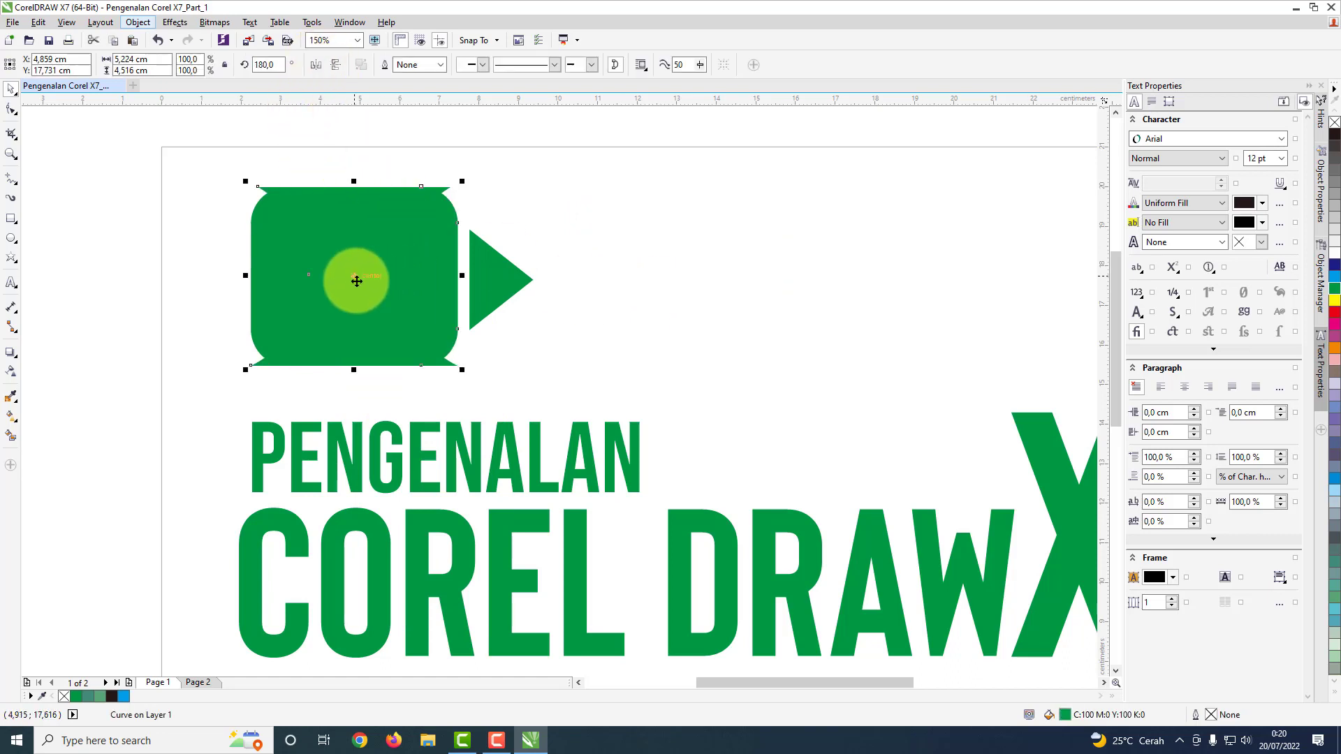
left_click_drag(369, 283, 656, 292)
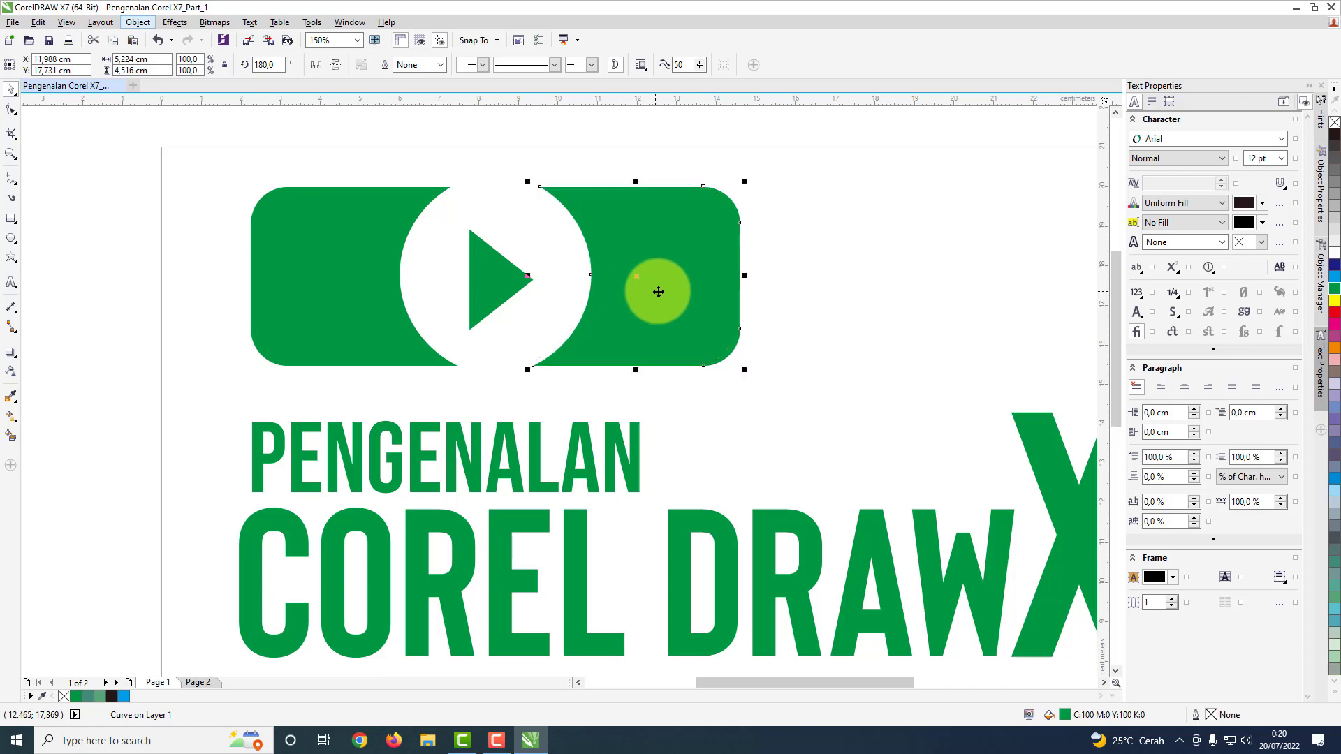
Step: Fill the triangle red (C:0 M:100 Y:100 K:0), widen the gap between the green halves and centre the triangle in it
left_click_drag(494, 284, 508, 281)
left_click(1334, 311)
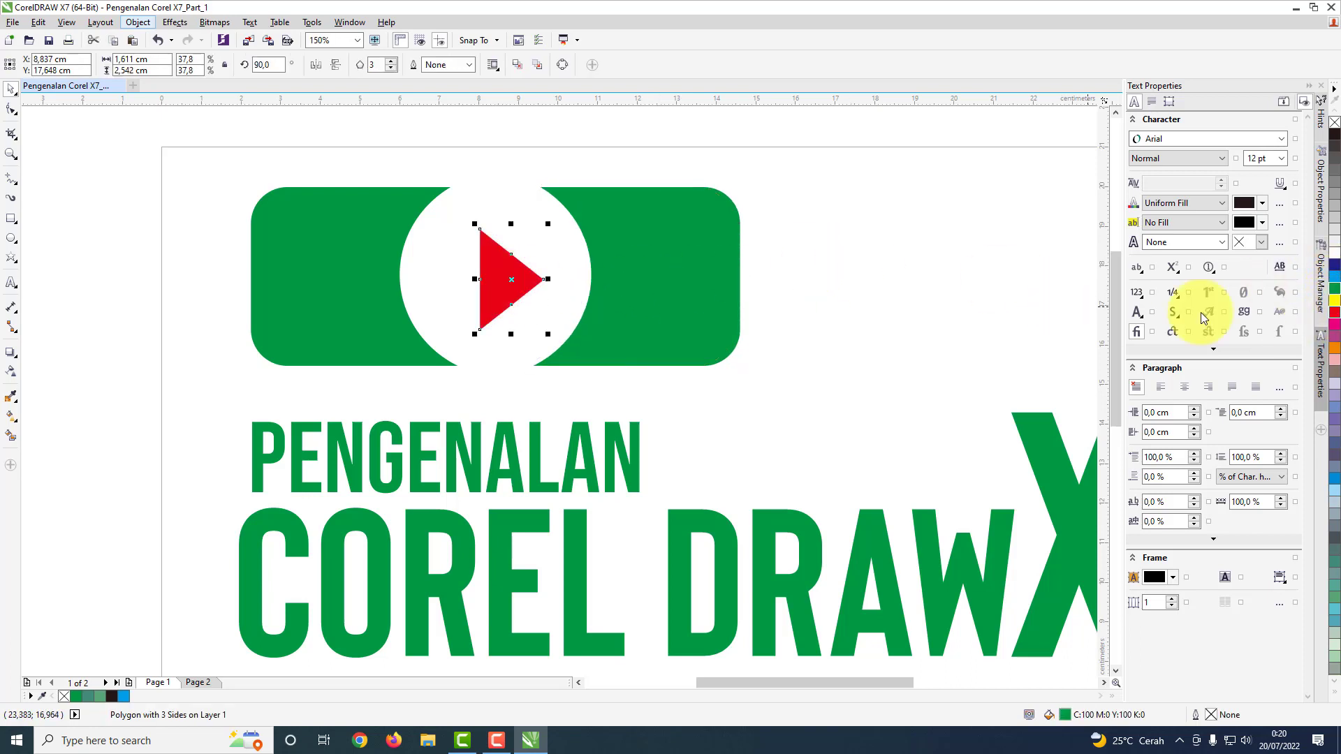
left_click_drag(694, 272, 721, 279)
left_click_drag(474, 274, 487, 275)
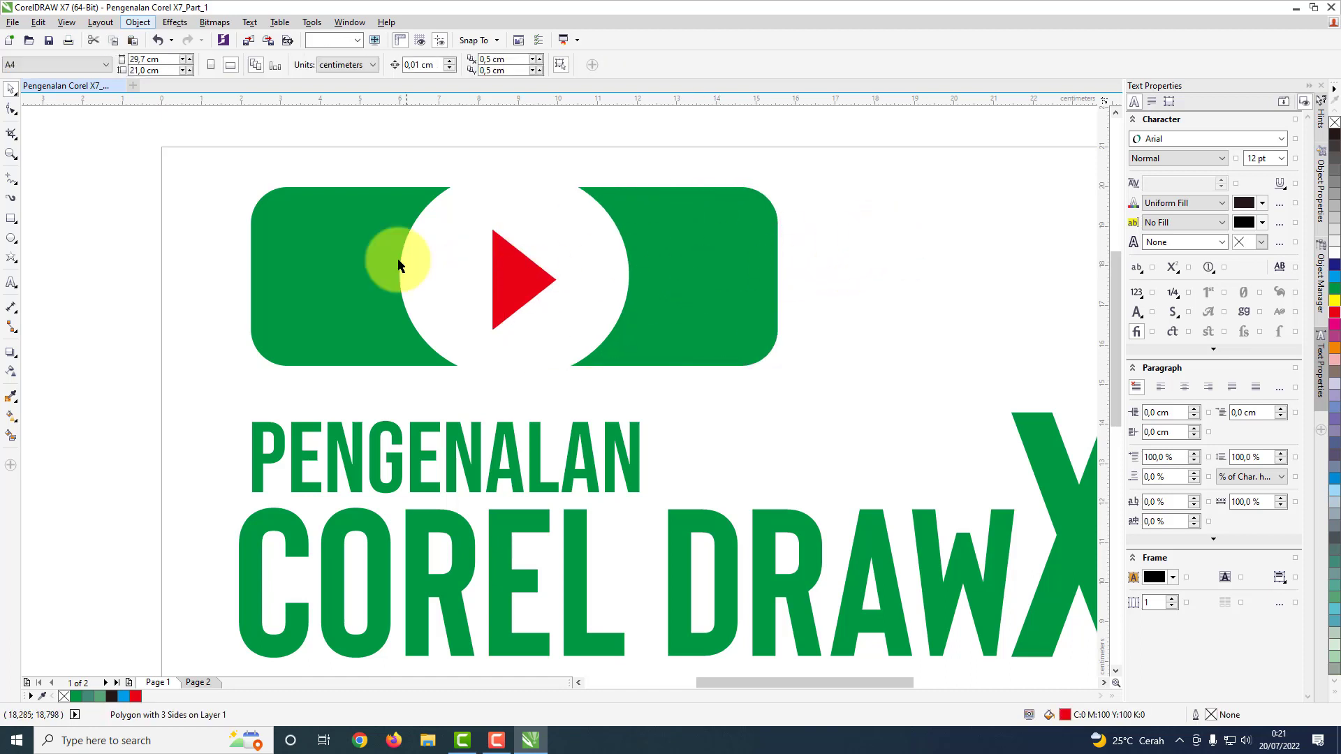
Step: Shrink the three button shapes together to about 5.5 by 1.9 cm beside the word PENGENALAN and fill them all red
left_click_drag(228, 149, 837, 368)
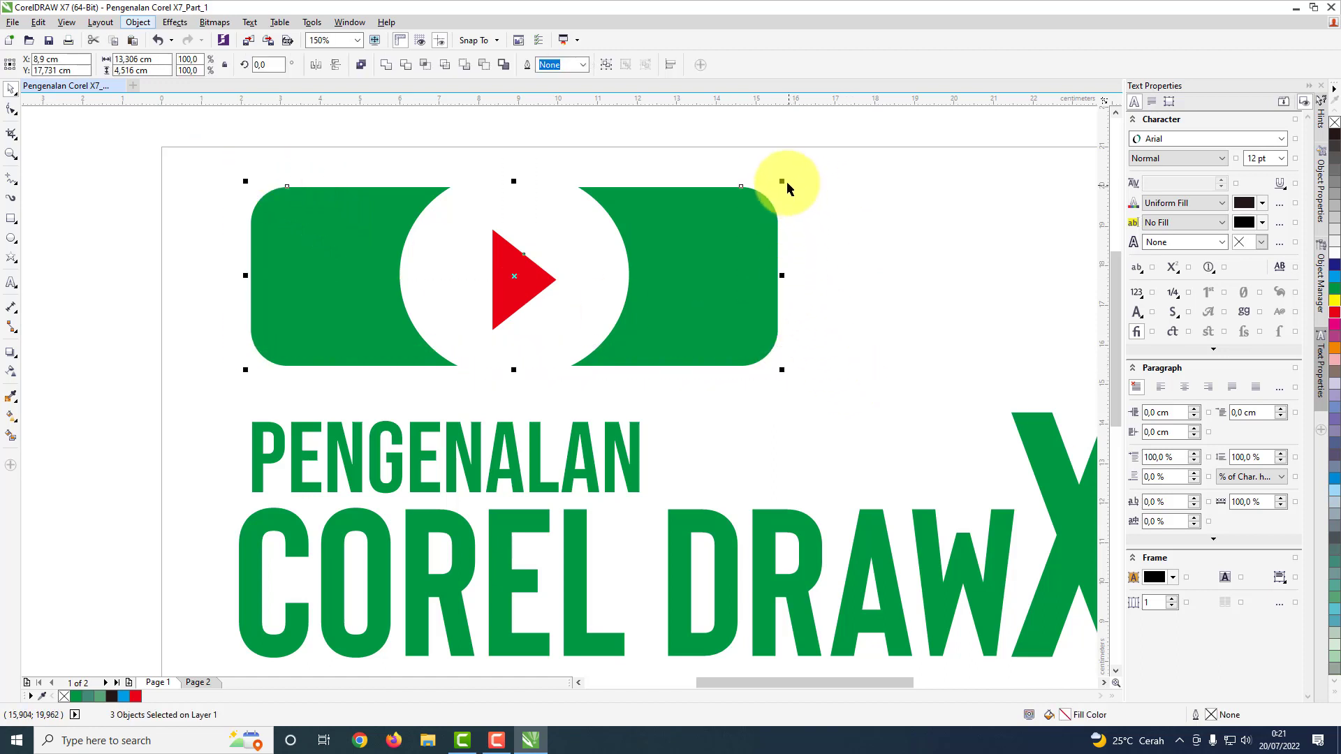
left_click_drag(783, 182, 660, 226)
left_click_drag(608, 260, 920, 319)
left_click_drag(973, 275, 859, 446)
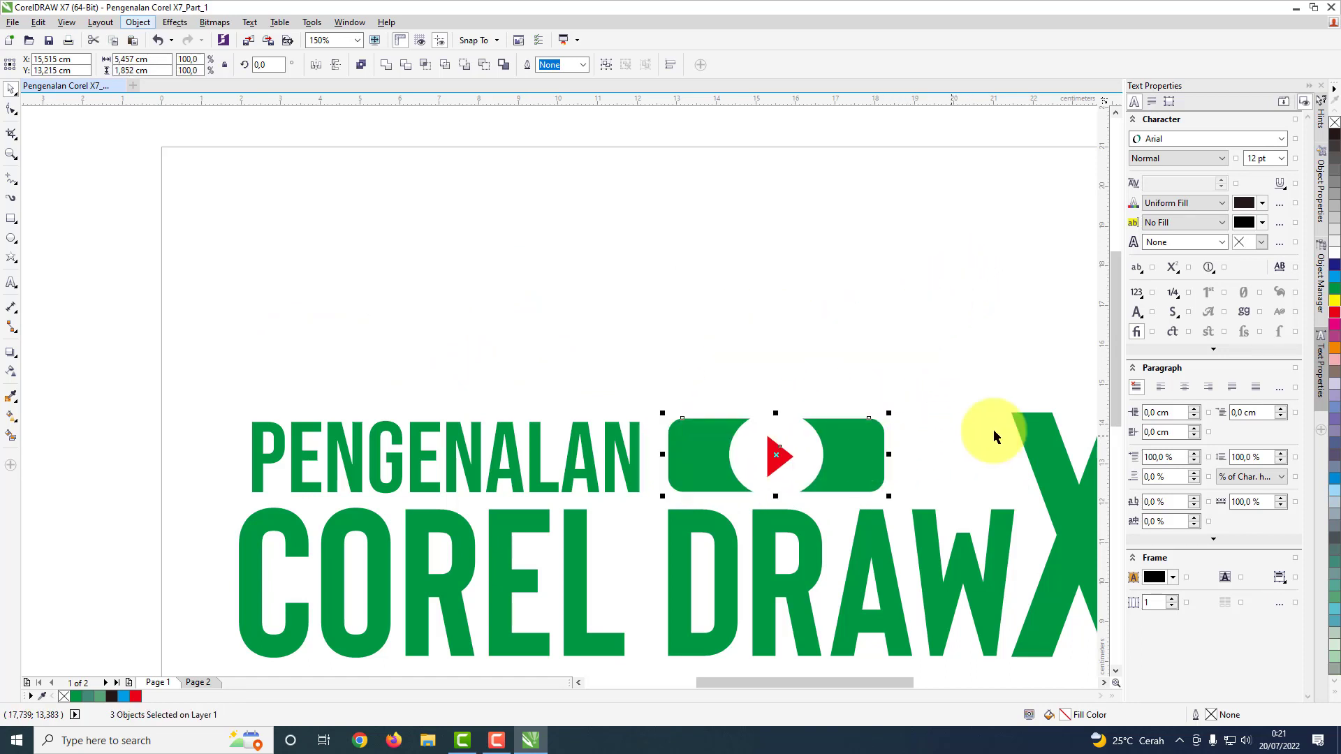
left_click(1335, 320)
left_click(864, 352)
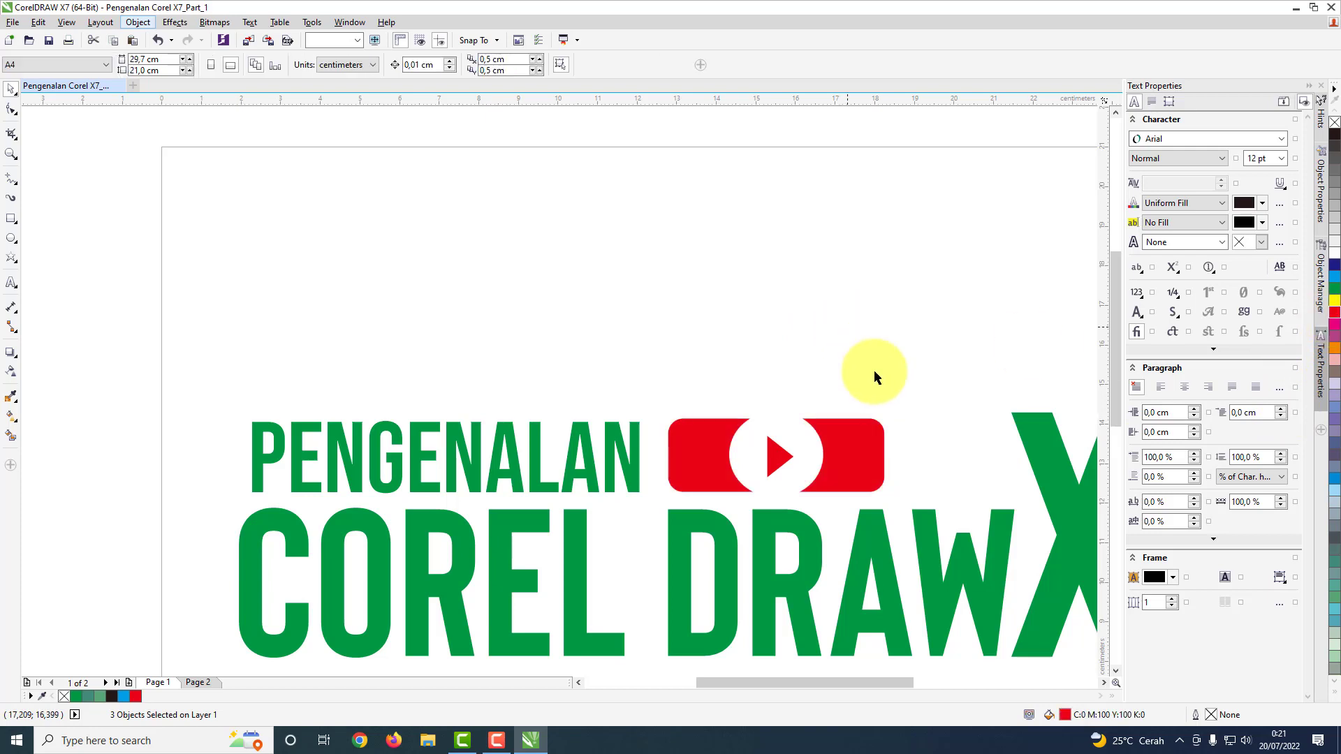
Step: Fill the green five-pointed star with white (C:0 M:0 Y:0 K:0)
scroll(865, 391, "down", 5)
scroll(1017, 538, "up", 2)
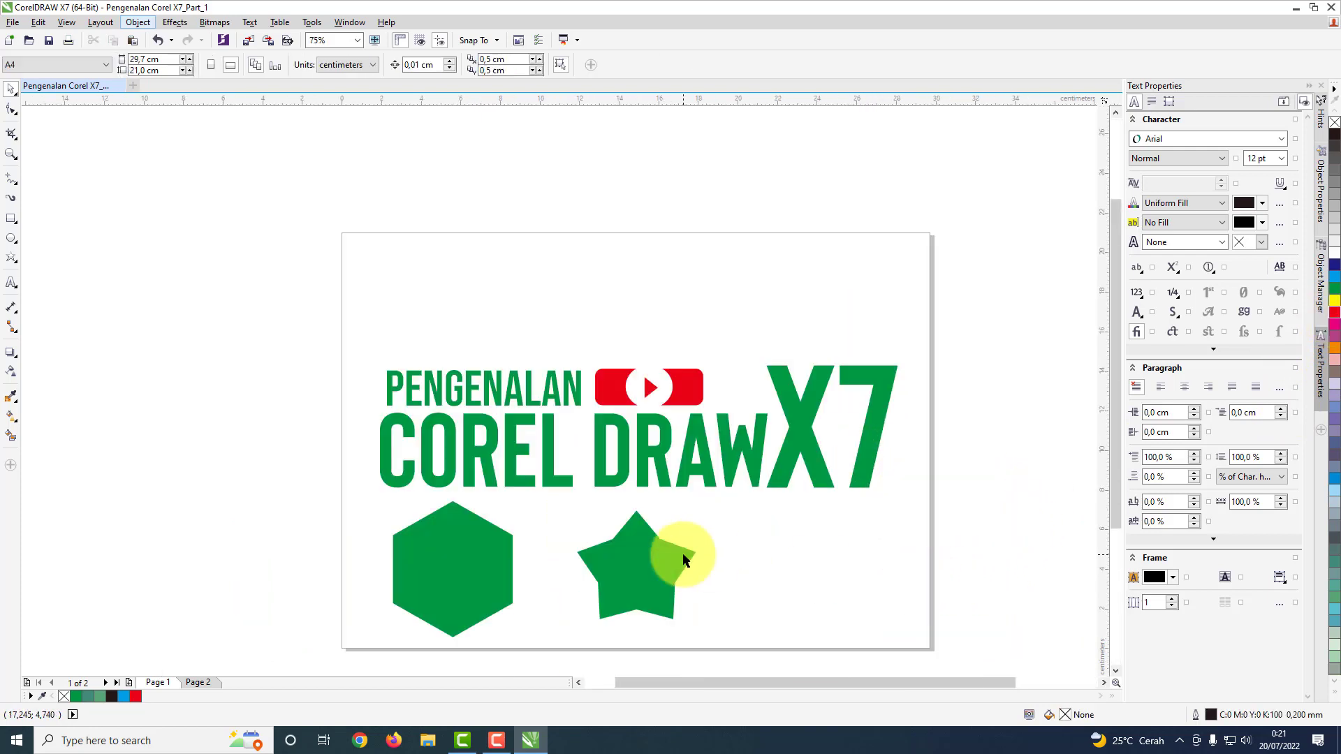
left_click(473, 594)
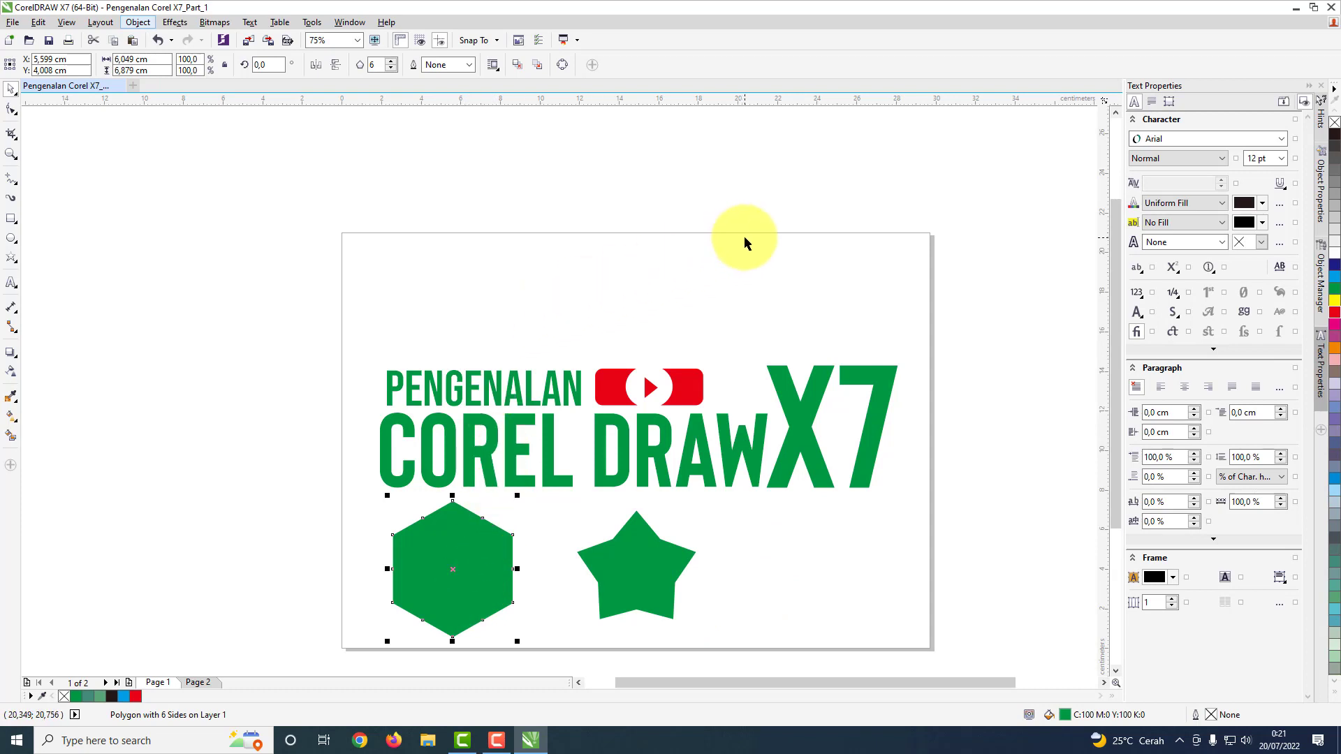
left_click(661, 564)
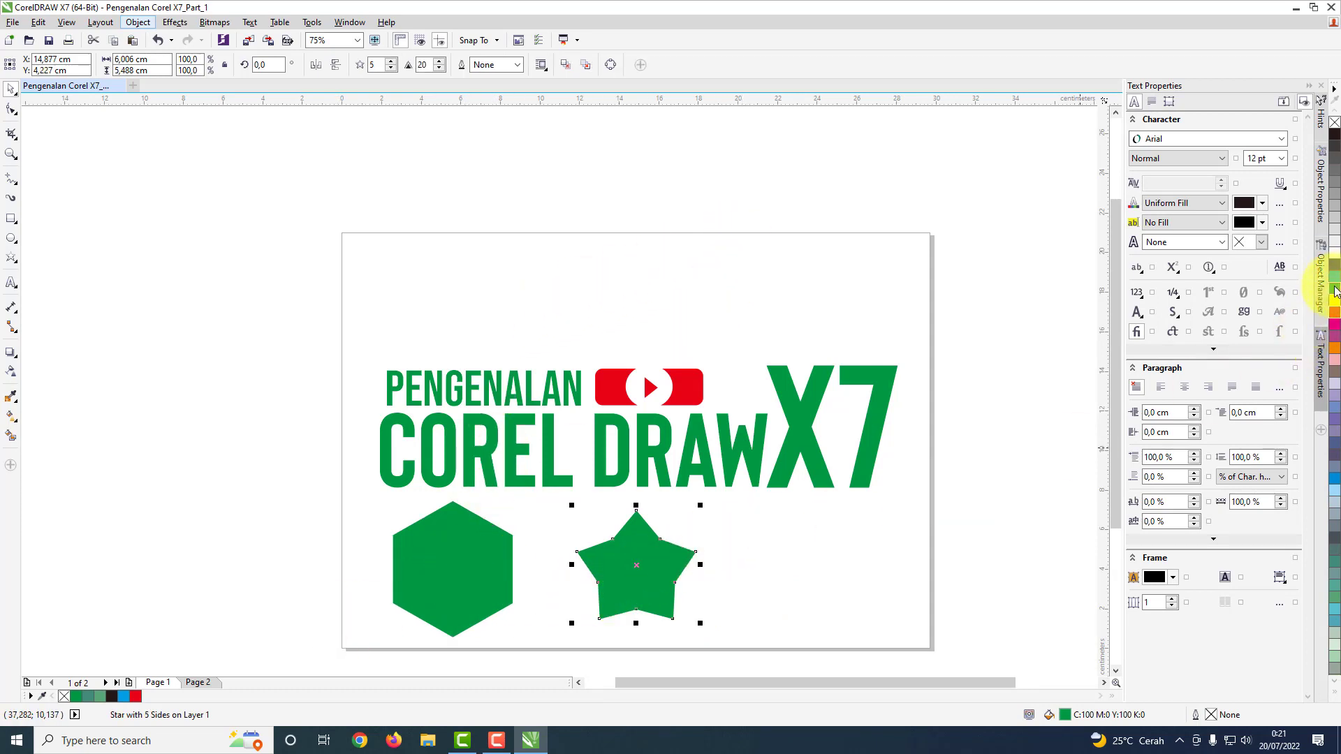
left_click(662, 561)
left_click(1335, 255)
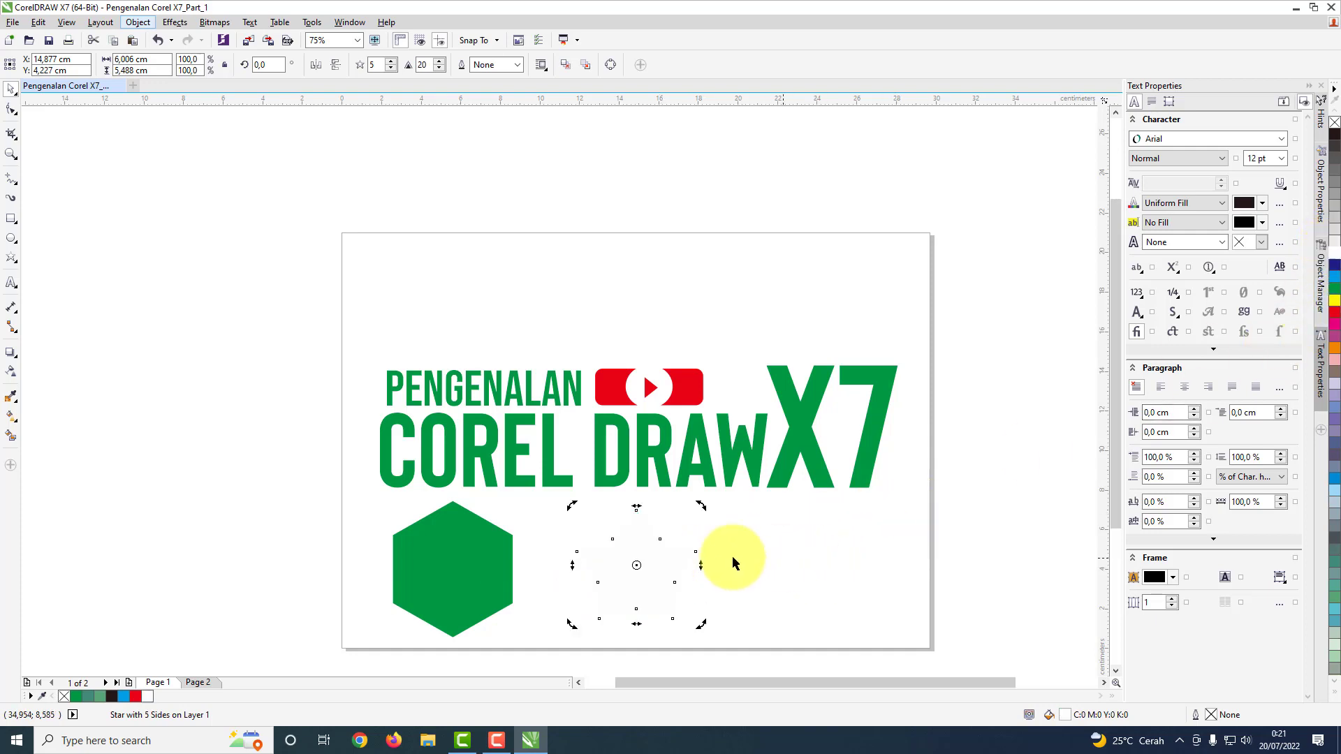
Step: Move the white star onto the green hexagon and shrink it to fit well inside
left_click_drag(663, 564, 476, 565)
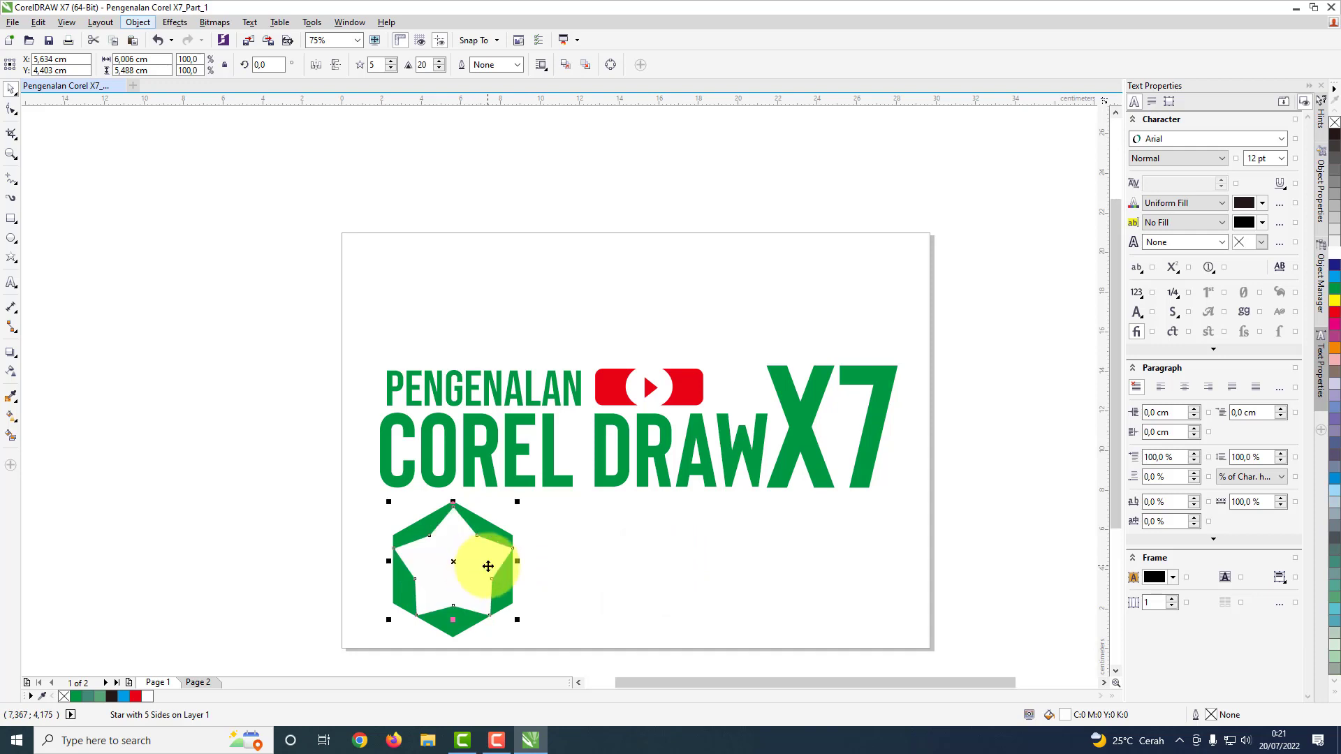
left_click_drag(517, 501, 474, 564)
left_click(628, 560)
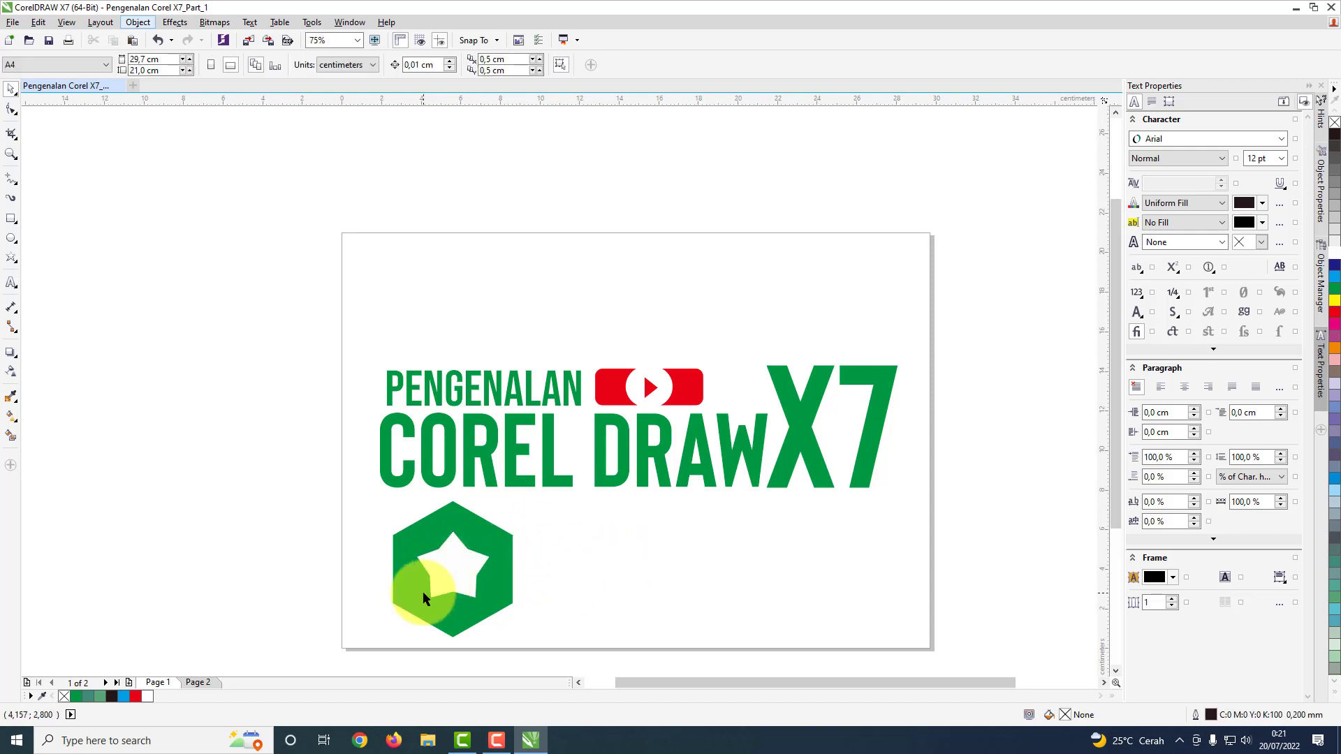
Step: Pull an inner node of the white star outward until the star becomes a pentagon
scroll(423, 591, "up", 2)
left_click(514, 534)
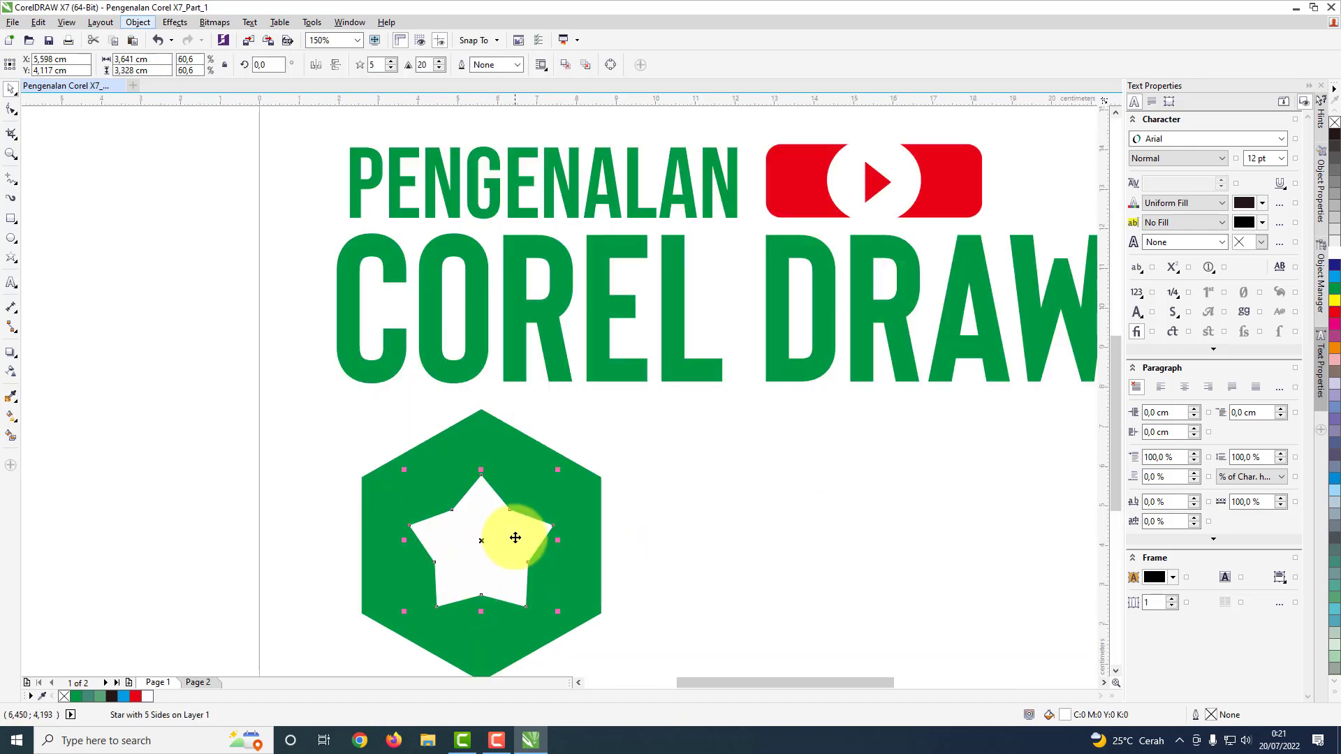
left_click(11, 112)
left_click_drag(512, 509, 556, 462)
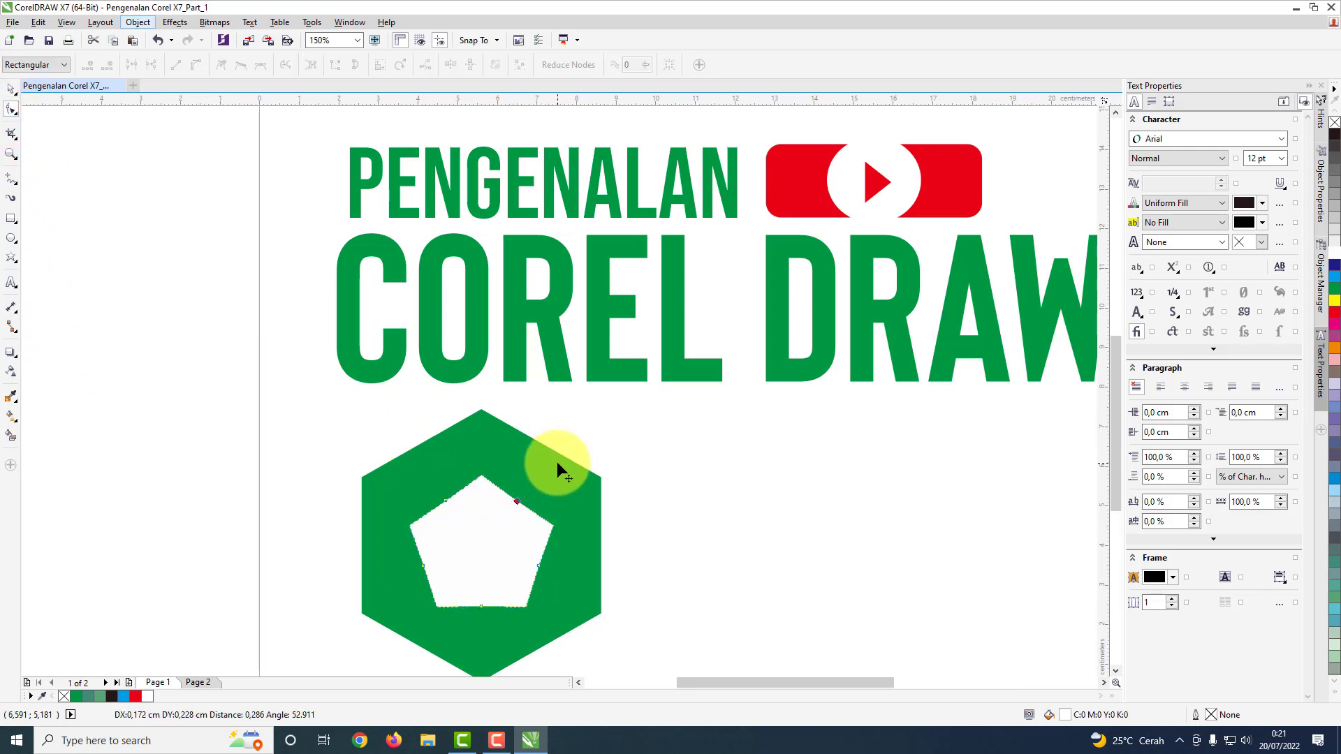
Step: Give the white shape 6 points and enlarge it to about 5.35 by 5.94 cm, just inside the green hexagon
left_click(11, 89)
left_click(510, 551)
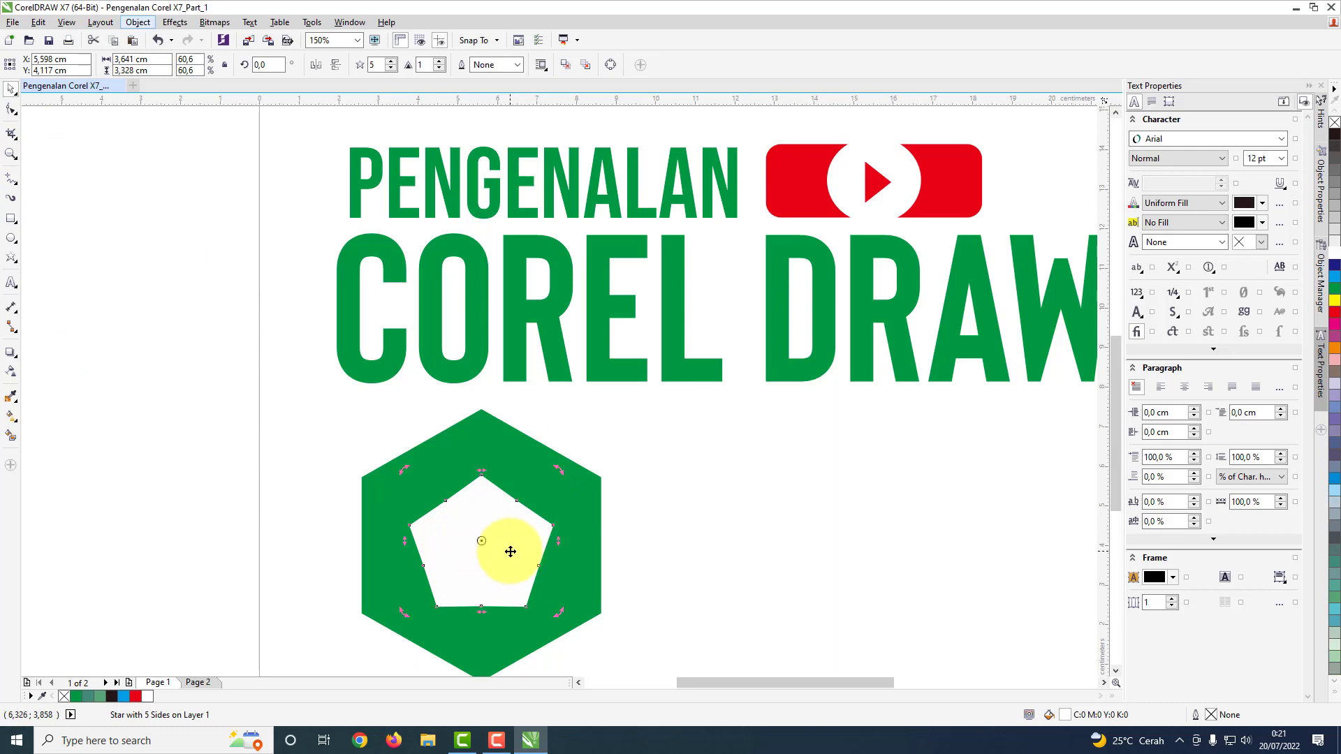
left_click(391, 62)
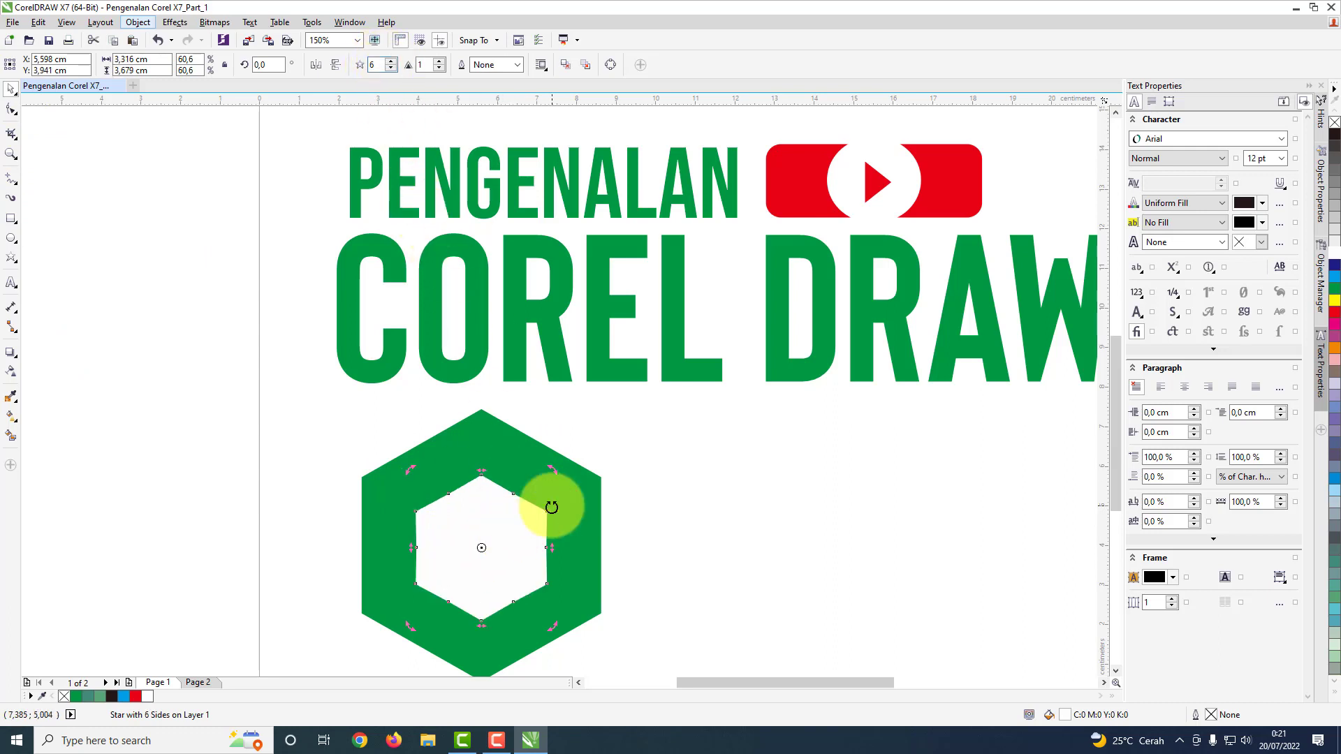
left_click_drag(555, 467, 604, 422)
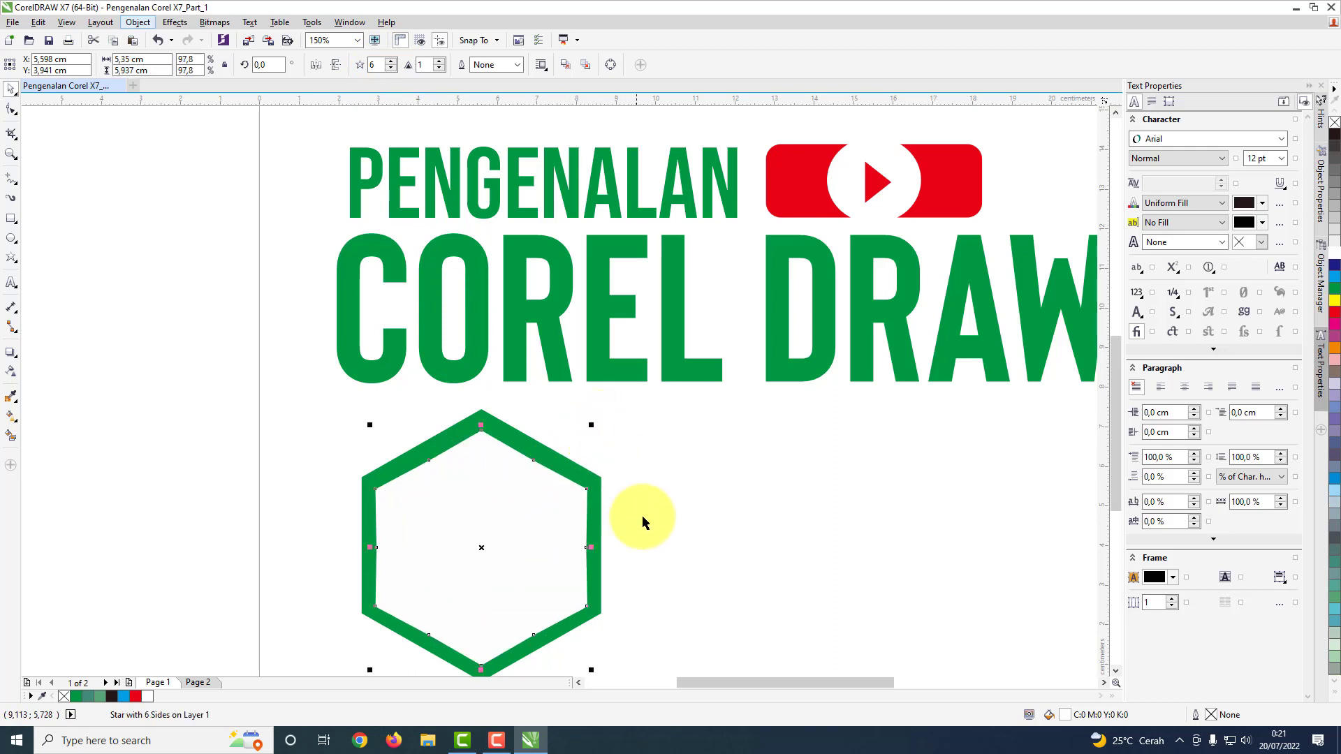
Step: Shift the white hexagon so that it is centred on the green hexagon
left_click(482, 542)
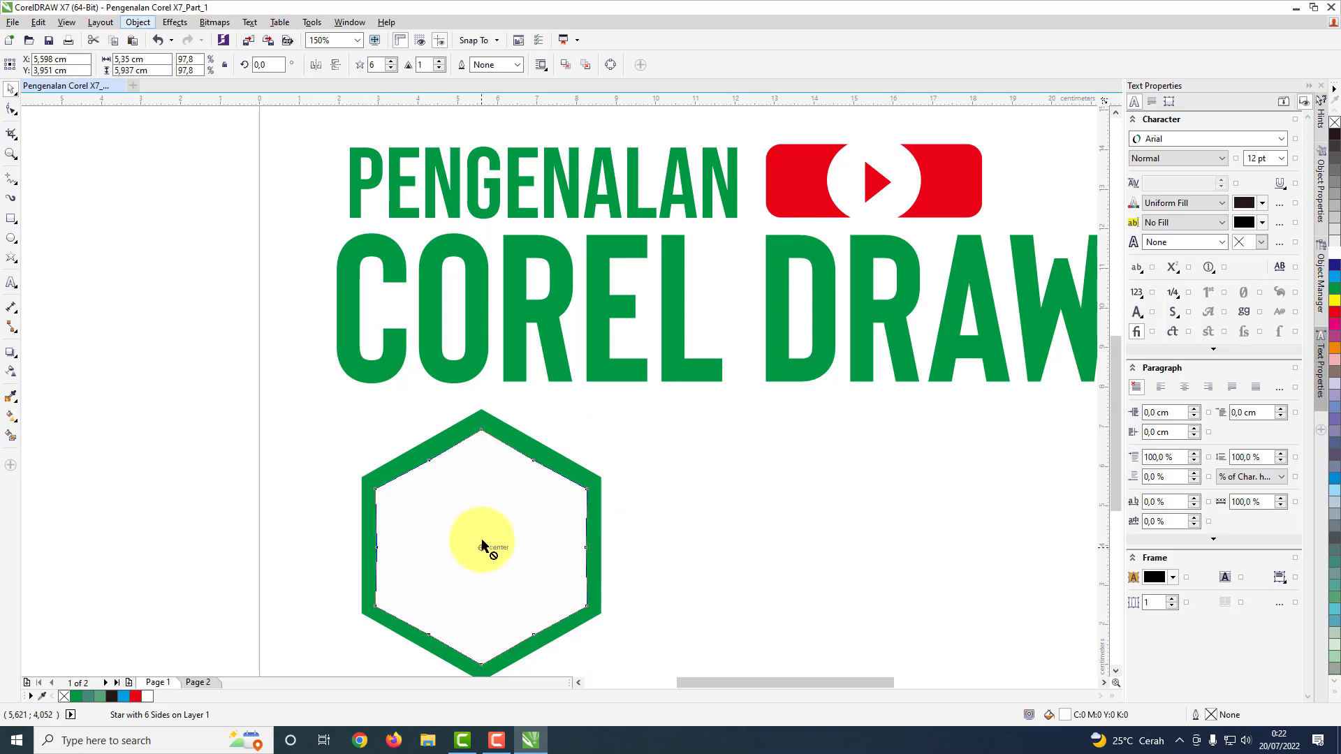
left_click(481, 540)
scroll(568, 610, "down", 2)
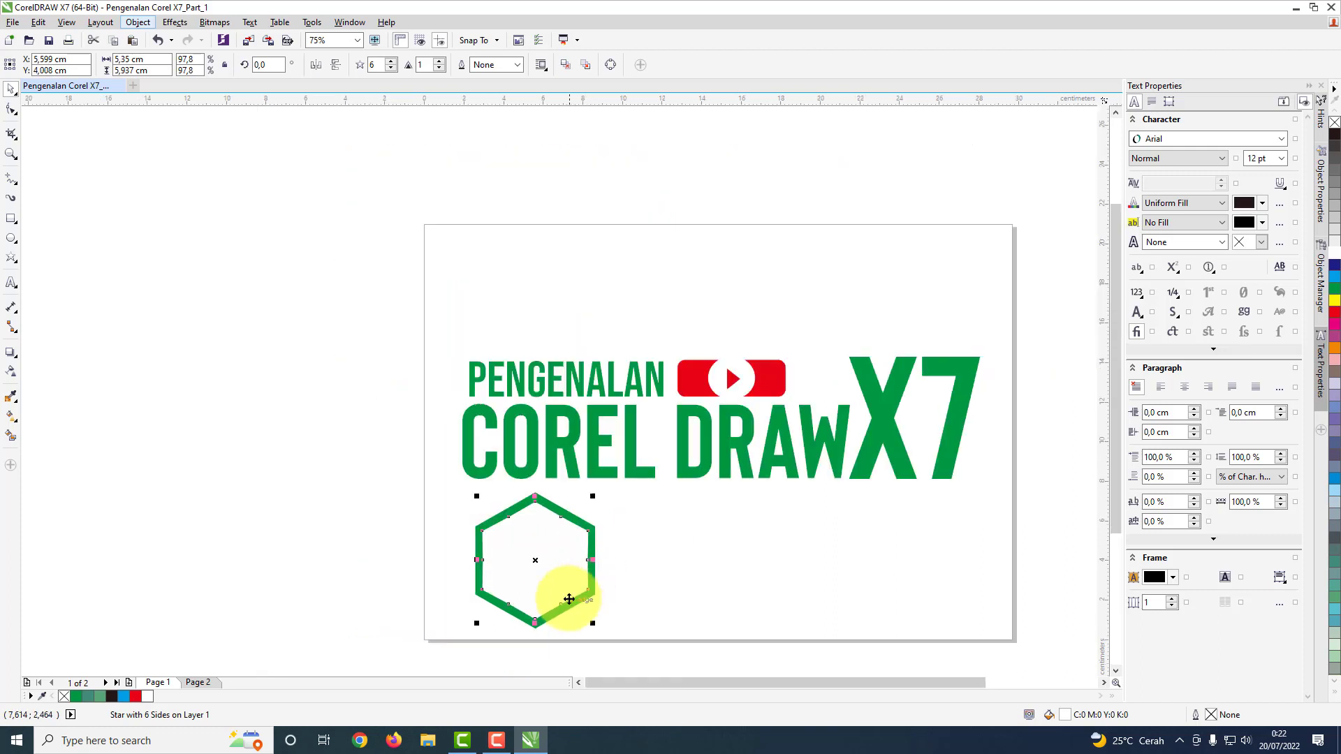
Step: Cut the white hexagon out of the green one behind it with Back Minus Front
scroll(569, 599, "up", 2)
key("ctrl+z")
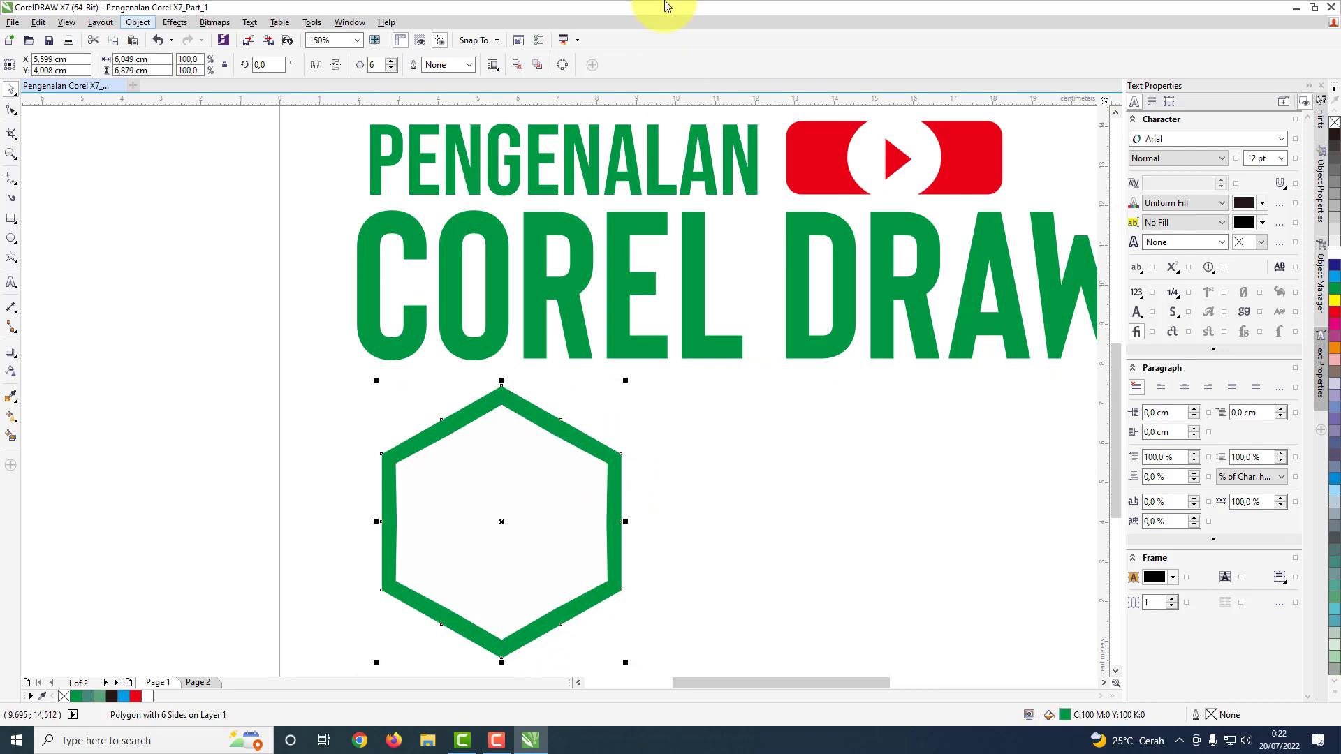
left_click(528, 524, "shift")
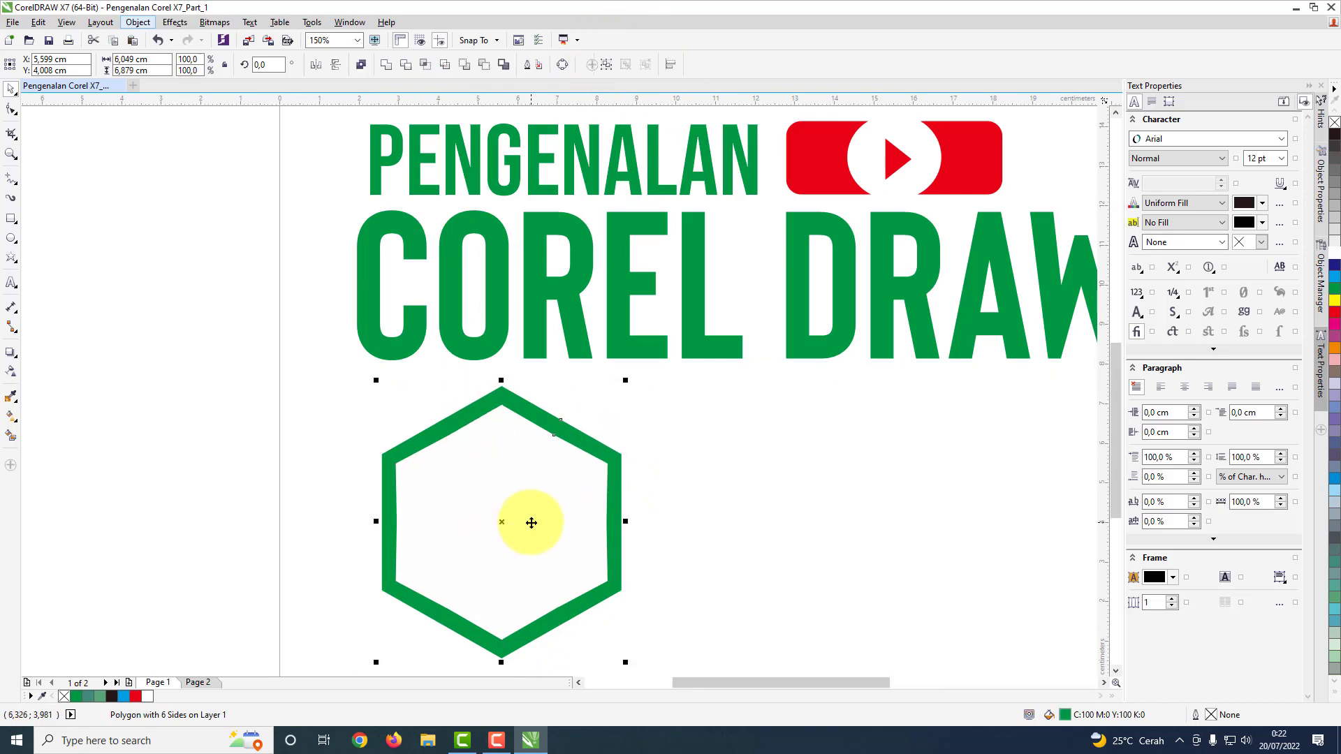
left_click(490, 66)
left_click(656, 551)
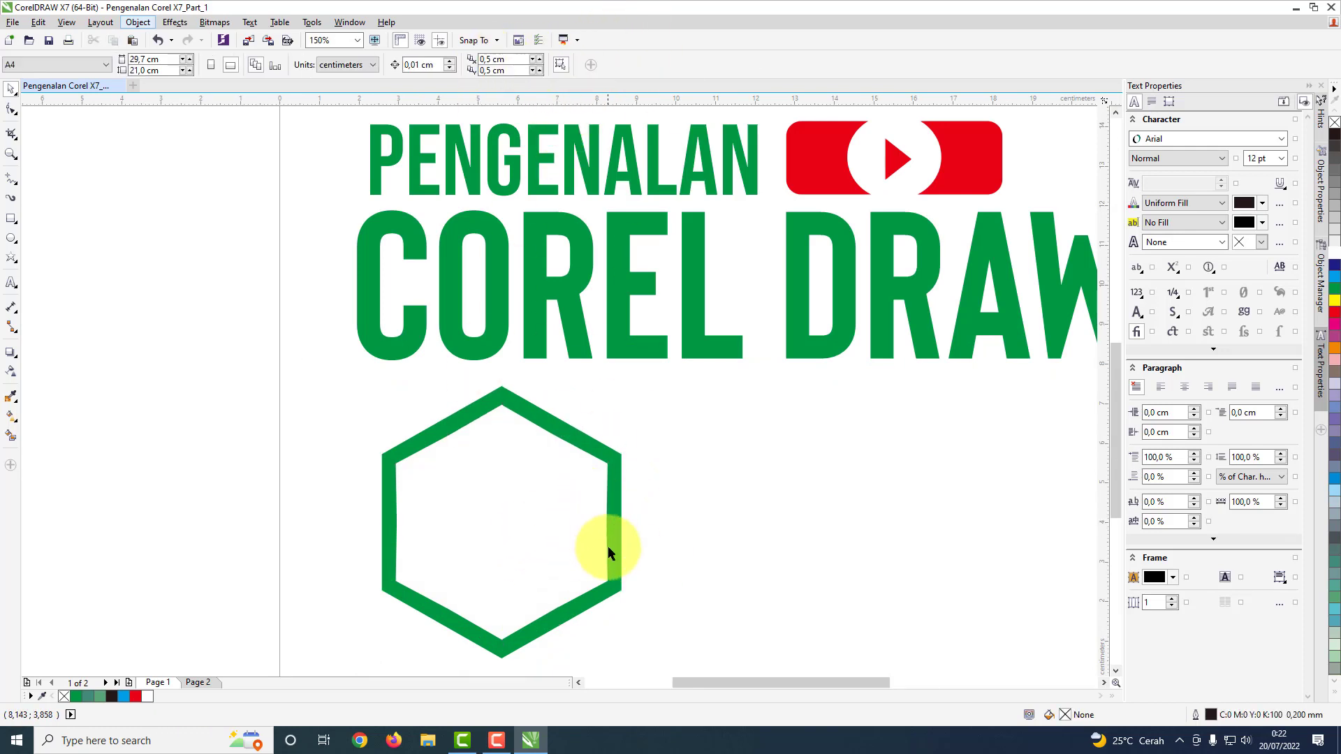
Step: Shrink the green hexagon ring below the title to about 4.76 by 5.41 cm
scroll(608, 545, "down", 2)
scroll(604, 557, "up", 1)
left_click(617, 524)
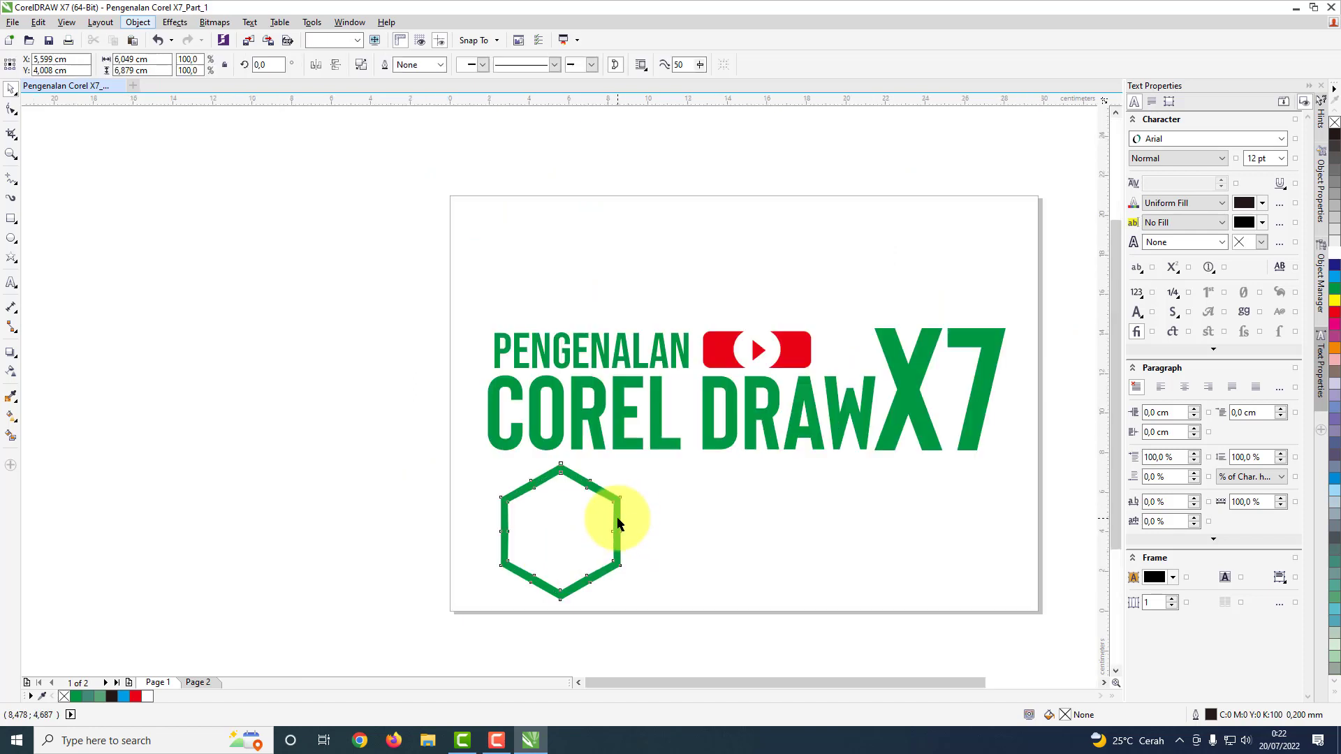
left_click_drag(624, 459, 598, 486)
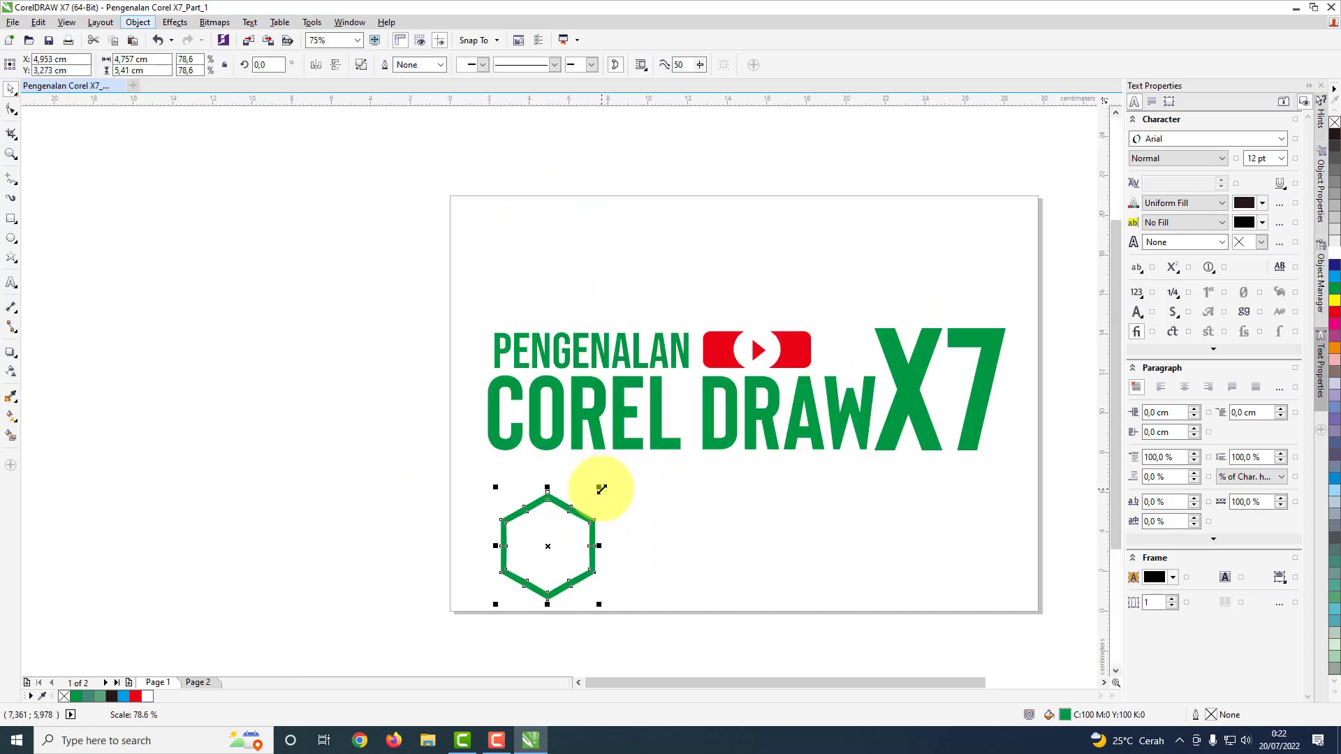
Step: Duplicate the green hexagon ring and place a copy about half its size at its upper right
left_click(557, 543)
left_click(593, 529)
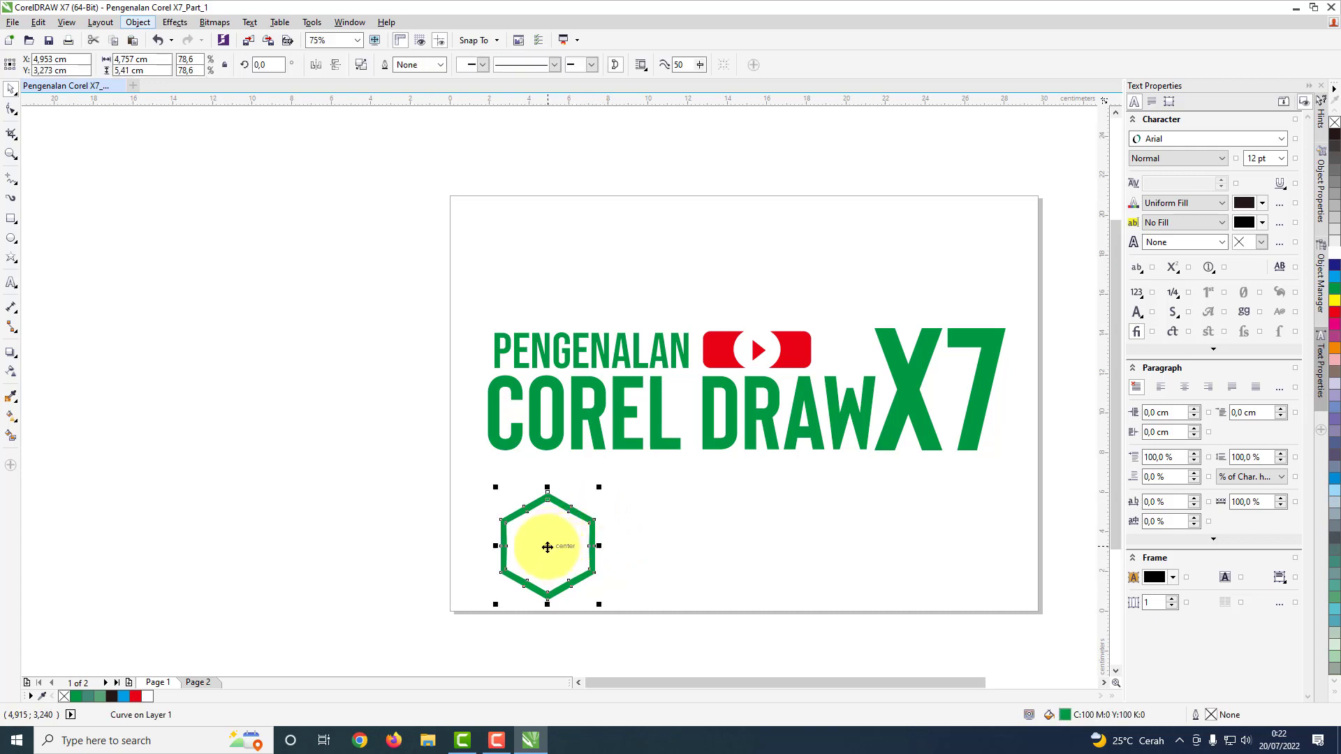
left_click_drag(547, 547, 706, 518)
left_click_drag(758, 461, 629, 500)
left_click(740, 532)
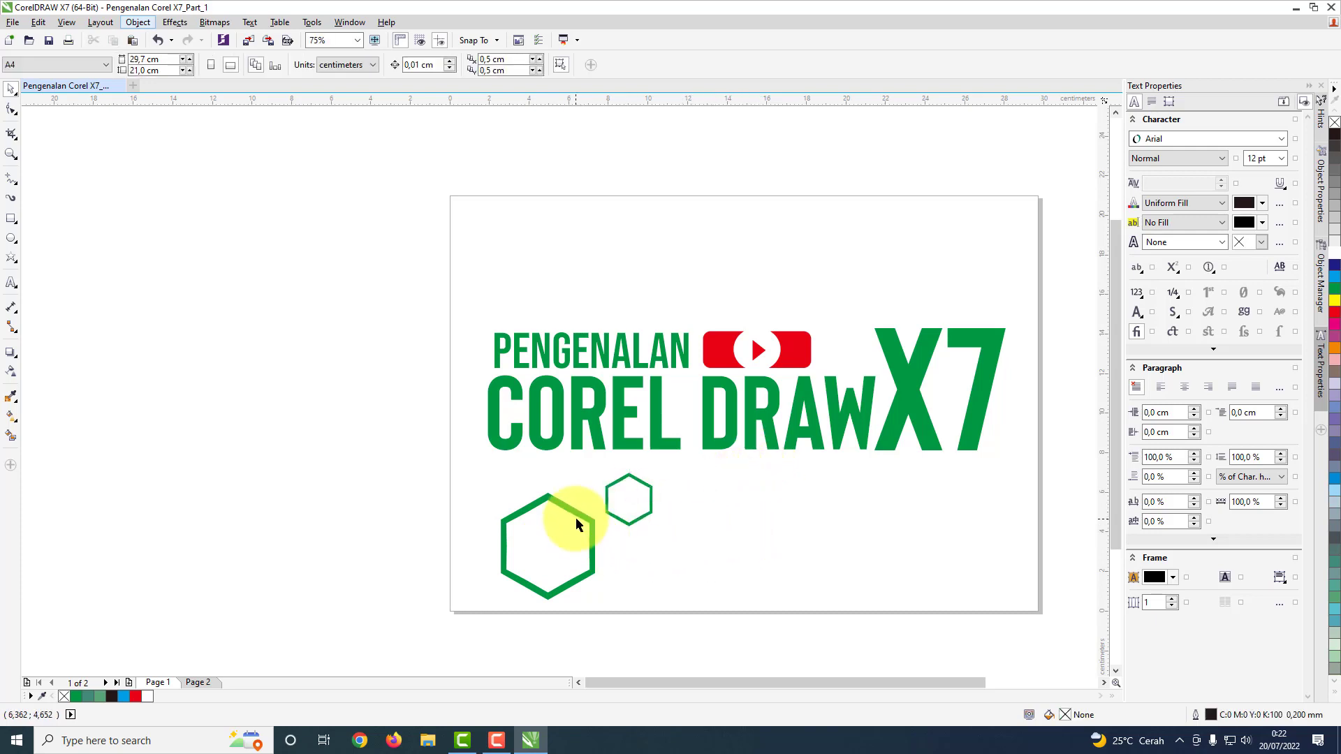
Step: Place another small hexagon ring, about 2.59 by 2.94 cm, above the title near the X7
left_click(592, 521)
left_click(647, 519)
left_click(642, 518)
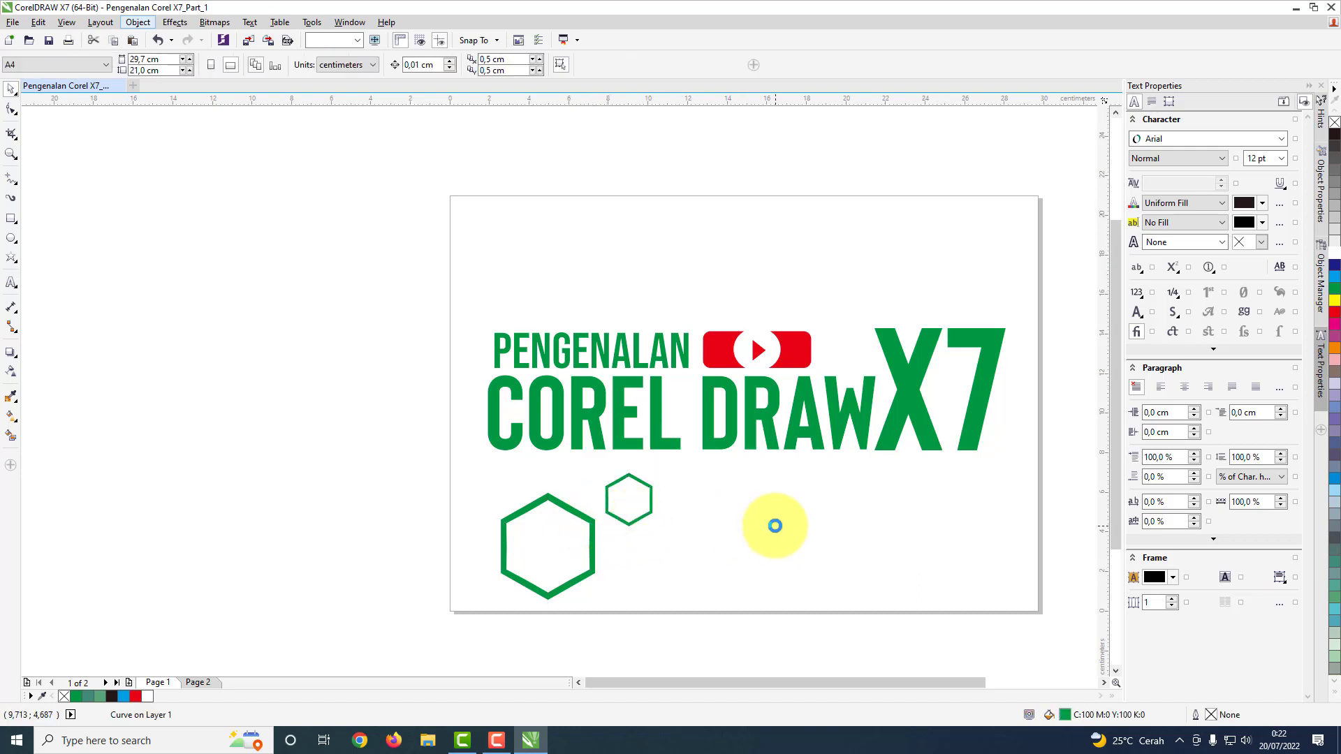
left_click_drag(622, 497, 886, 228)
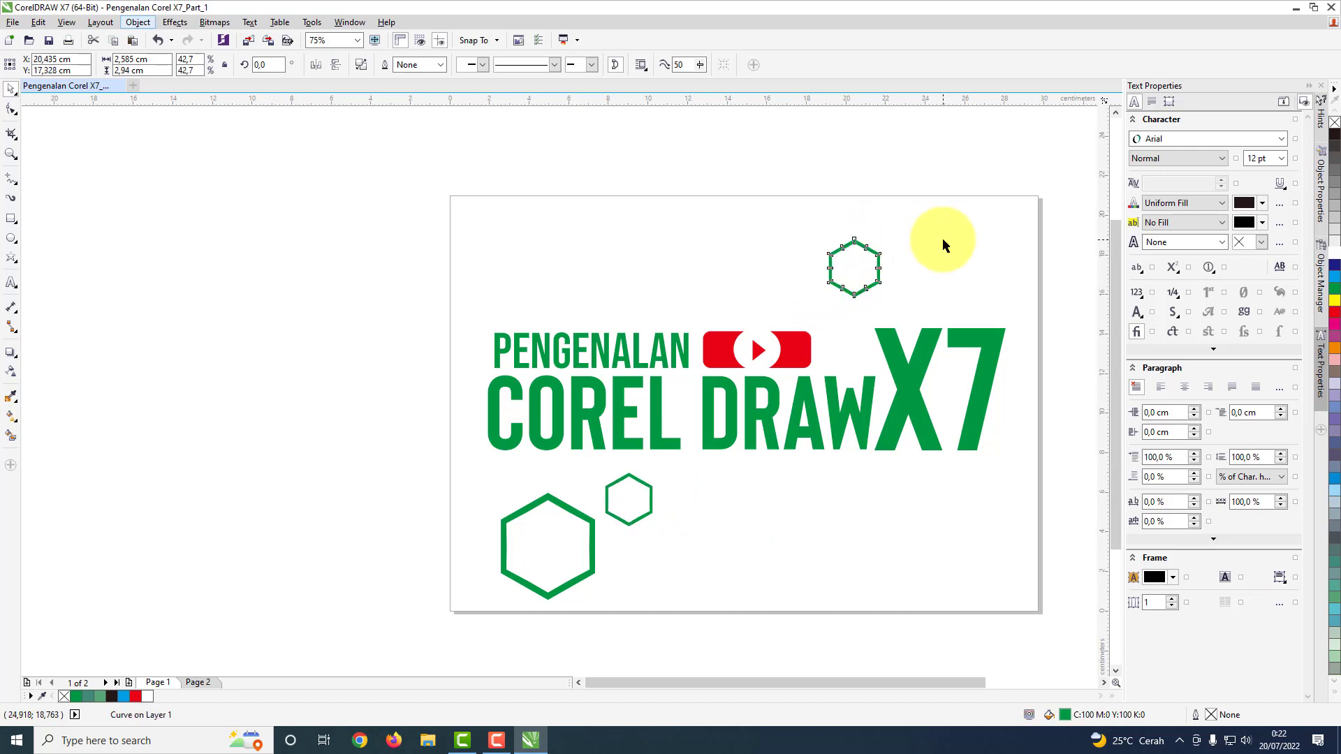
left_click(941, 237)
Step: Place an enlarged copy of the upper hexagon ring above the X7 and align the small ring beside it
left_click(877, 271)
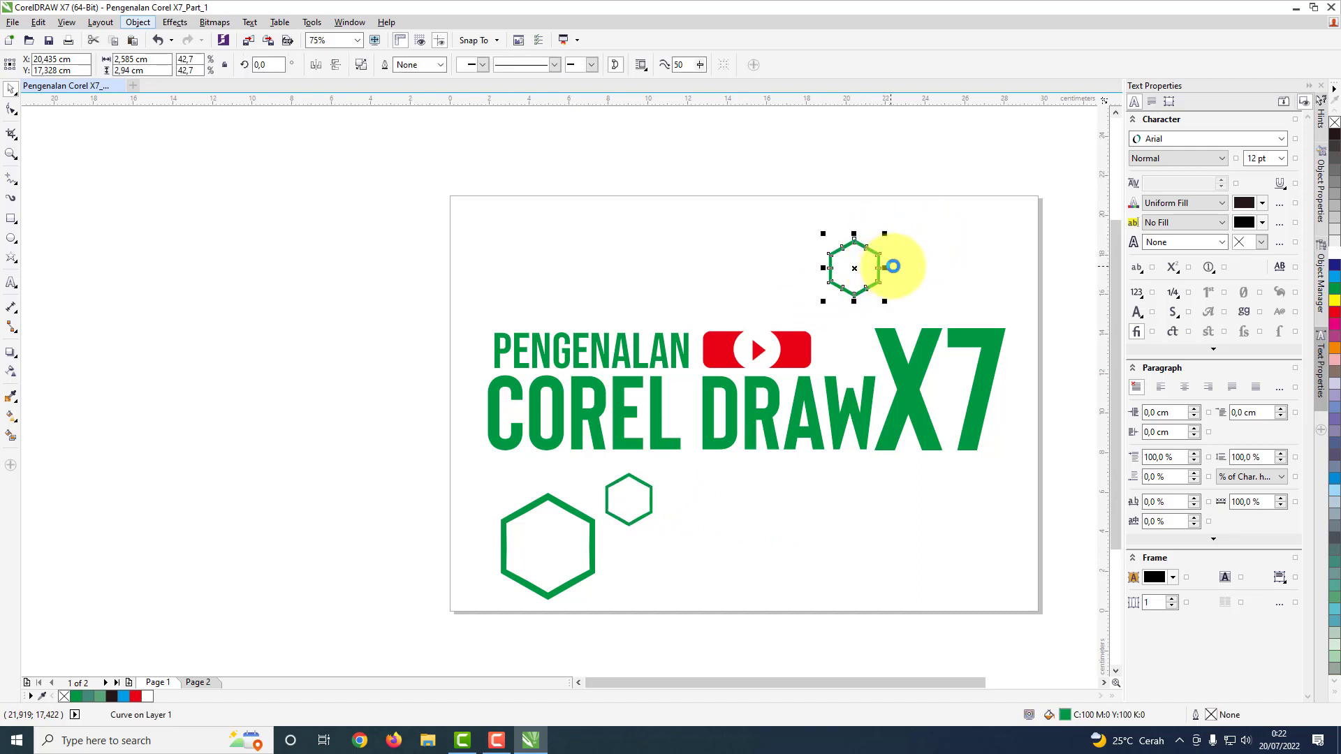
left_click(917, 263)
left_click(853, 269)
left_click_drag(853, 270, 992, 313)
mouse_move(991, 213)
left_mouse_down()
mouse_move(1004, 204)
mouse_move(1000, 216)
left_mouse_up()
left_click(863, 266)
left_click_drag(855, 269, 866, 264)
left_click(664, 544)
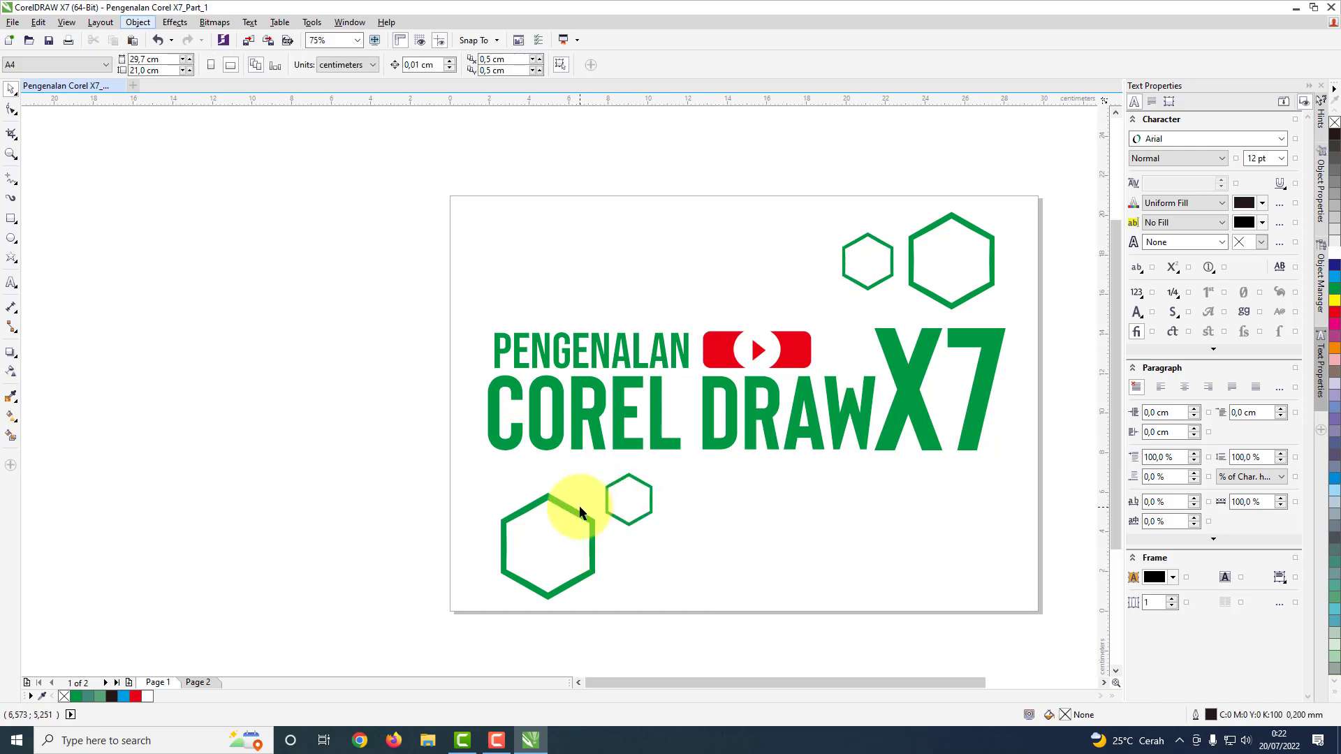
Step: Move the large lower hexagon ring up, close beneath the word COREL
left_click(577, 511)
left_click_drag(551, 546, 542, 517)
left_click(610, 508)
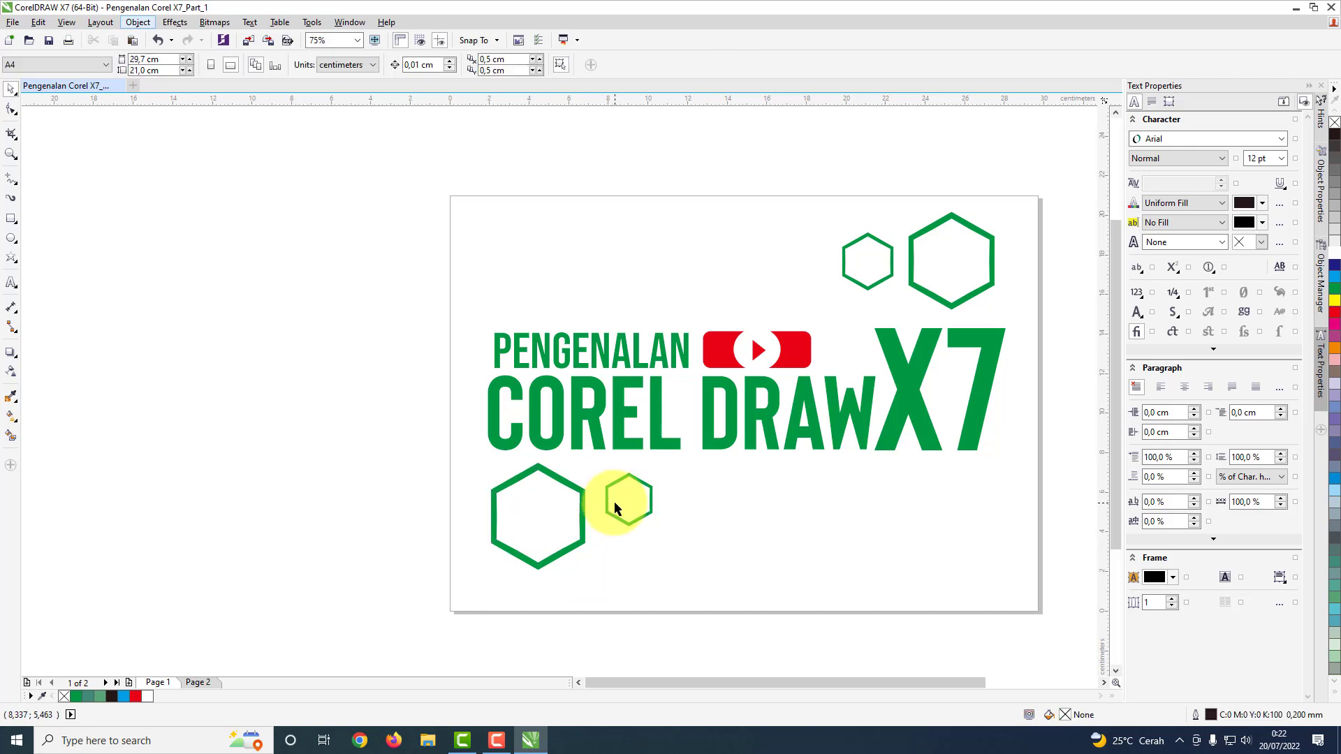
Step: Enlarge the small lower hexagon ring to about 3.16 by 3.6 cm and keep it beside the large ring
left_click(607, 508)
left_click_drag(626, 500, 672, 466)
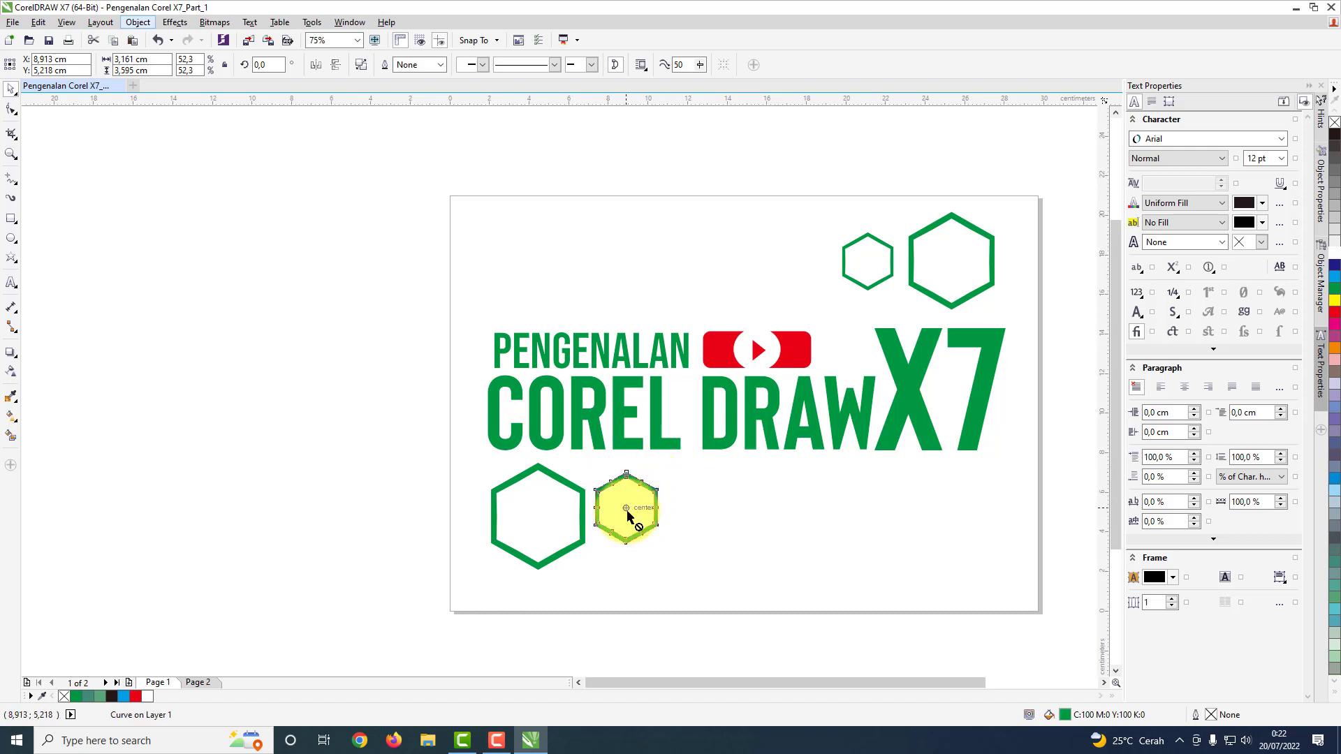
left_click(627, 516)
left_click(626, 510)
left_click(704, 510)
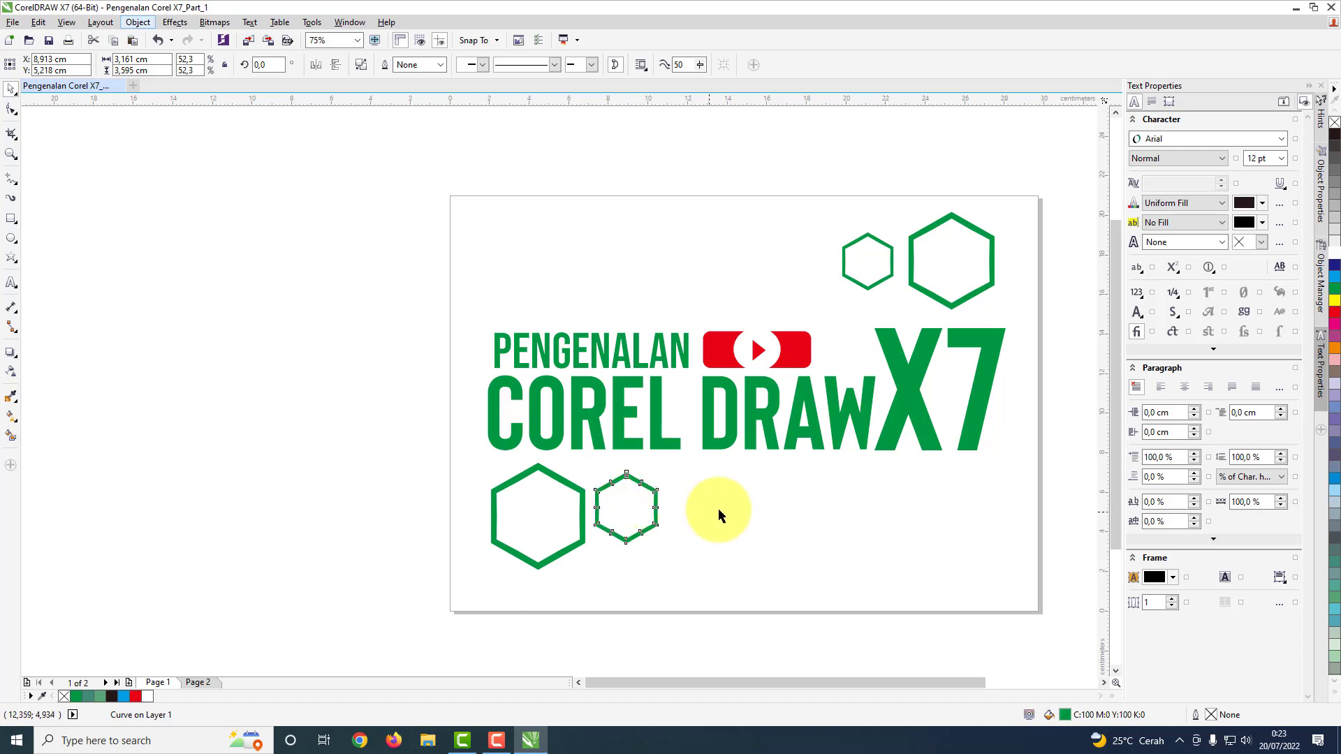
Step: Nudge the smaller lower hexagon ring slightly down and closer to the large one, level with its middle
scroll(600, 510, "up", 2)
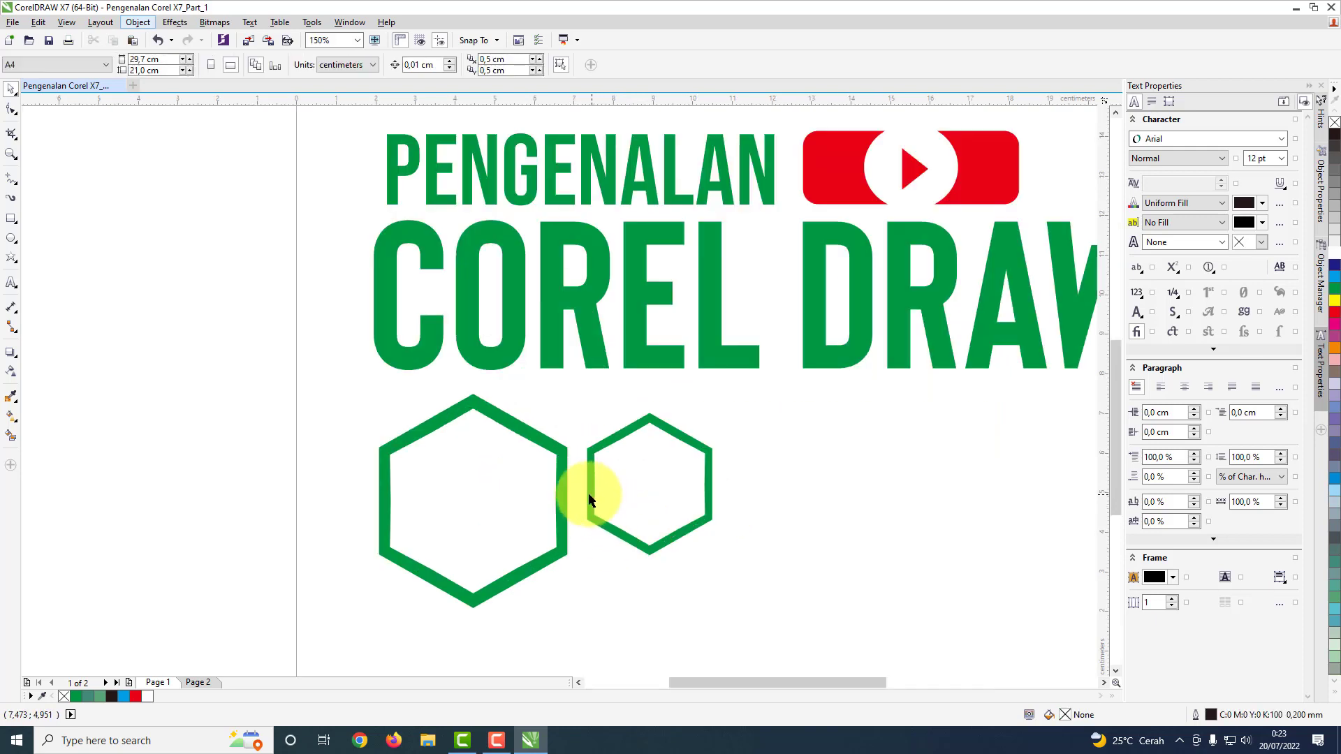
left_click(595, 493)
left_click_drag(649, 487, 643, 500)
left_click(913, 480)
scroll(814, 522, "down", 4)
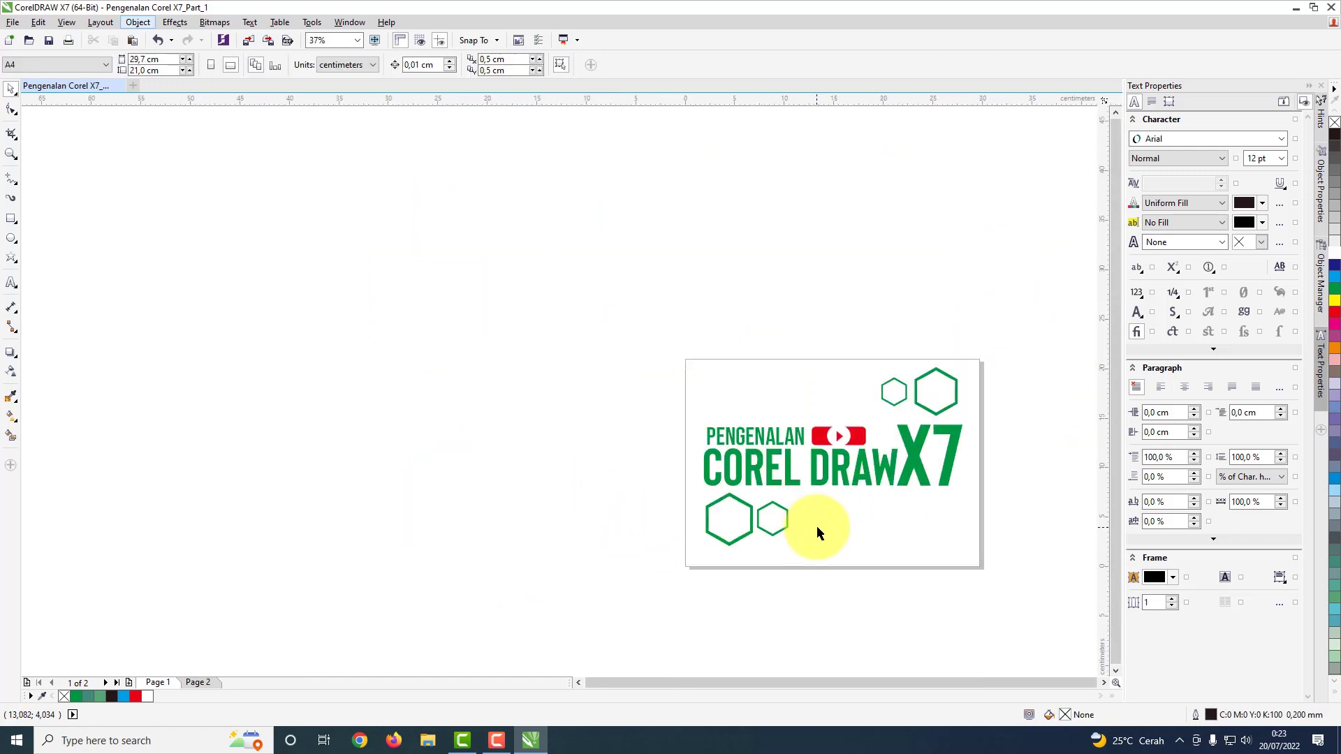
scroll(915, 546, "up", 1)
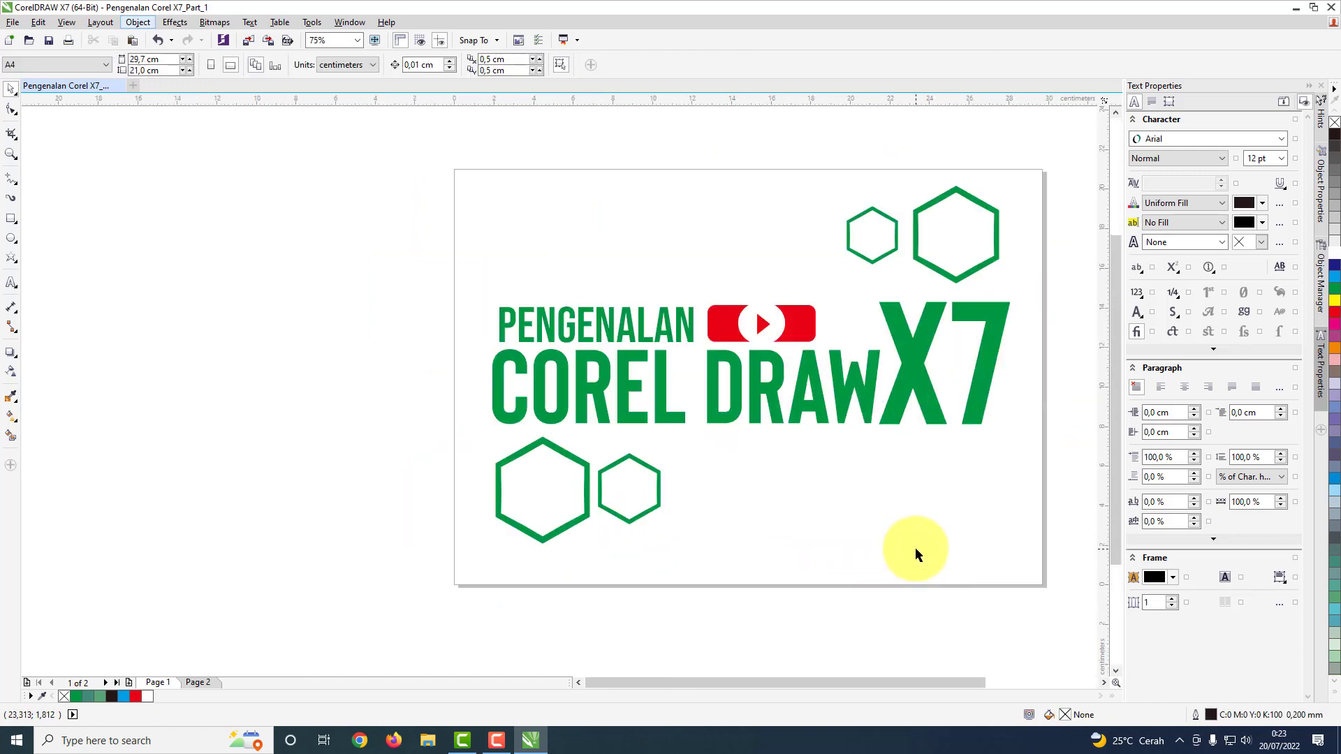
left_click_drag(823, 681, 845, 682)
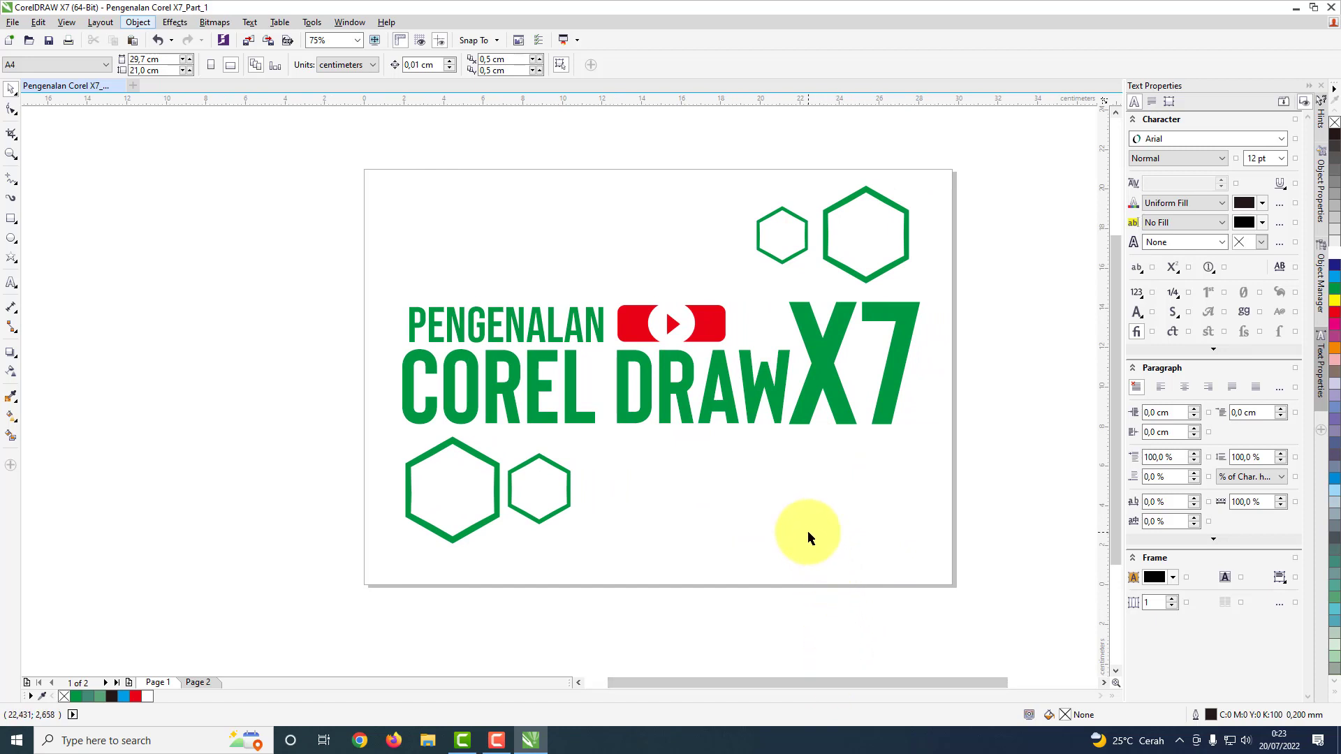